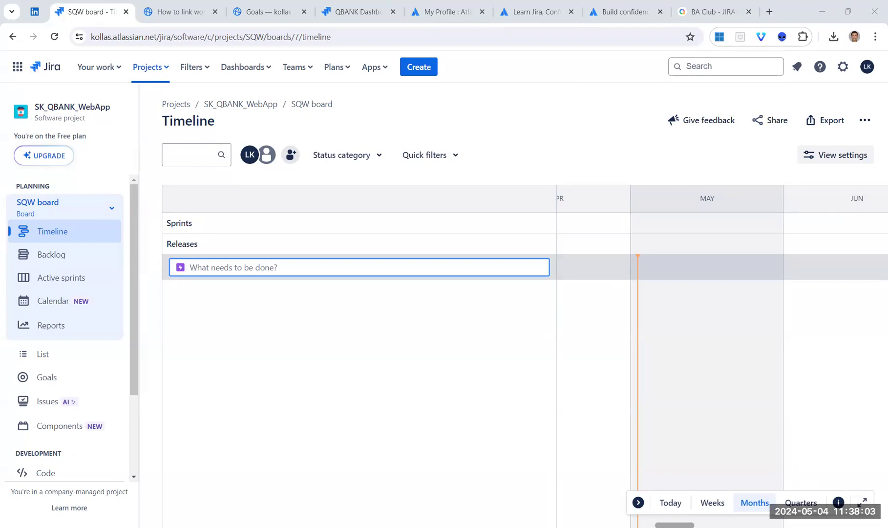
Go to the Your work home page and start creating a new project.
left_click(557, 46)
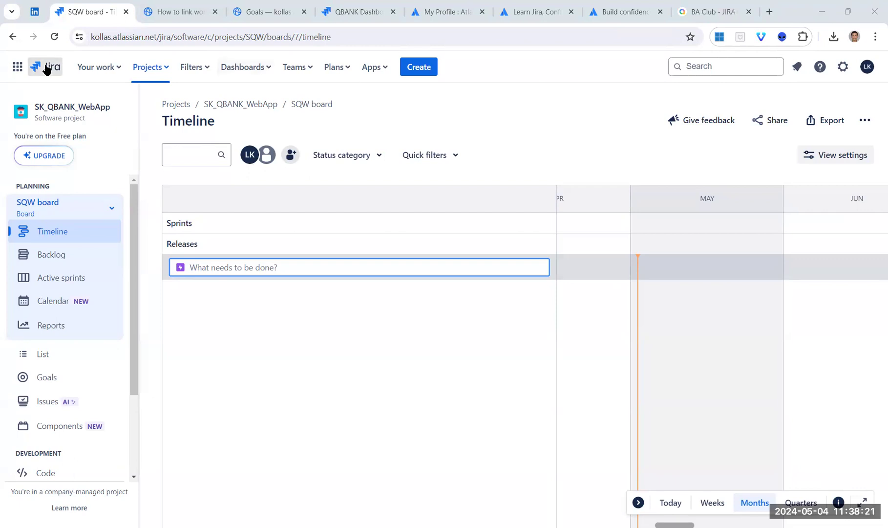
left_click(45, 71)
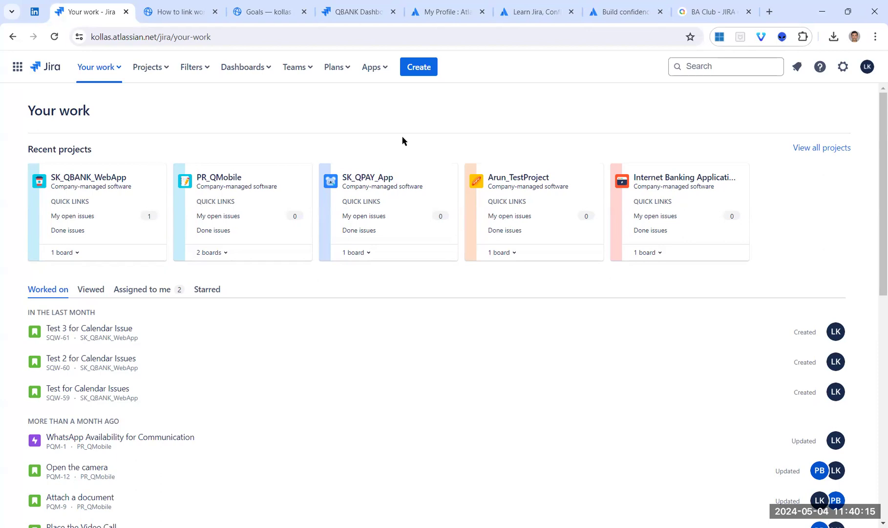
left_click(425, 72)
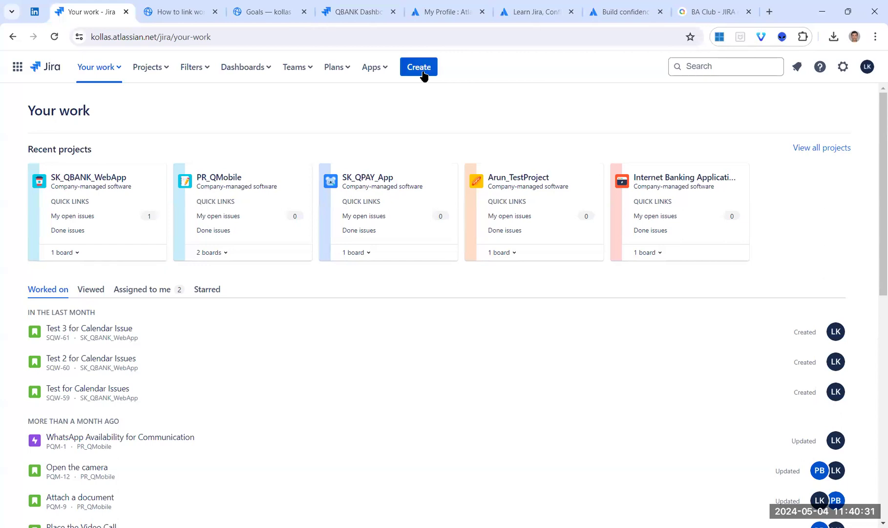
left_click(165, 68)
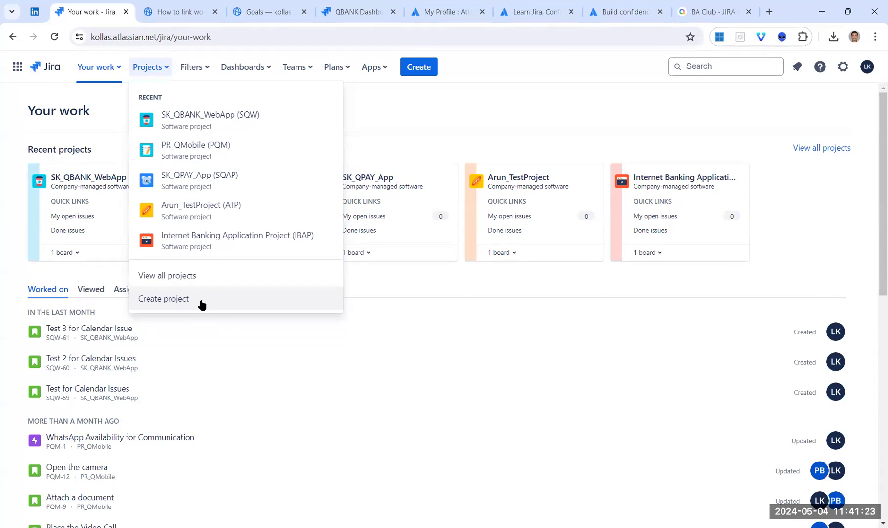
left_click(202, 304)
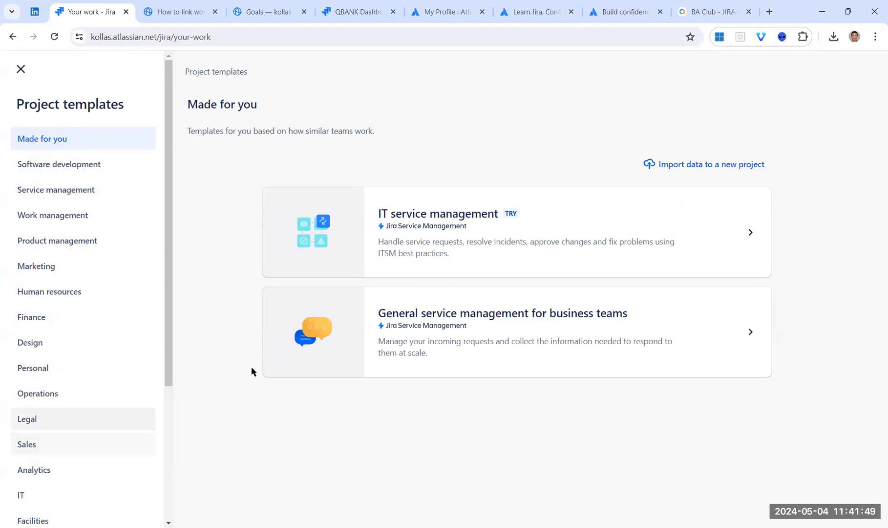
Browse the software development project templates and open the details of the Scrum template.
left_click(71, 166)
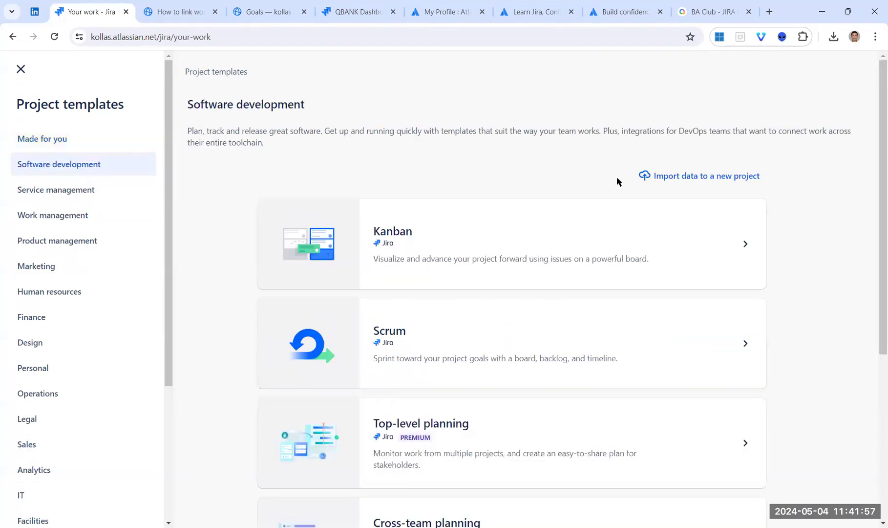
scroll(589, 183, "down", 1)
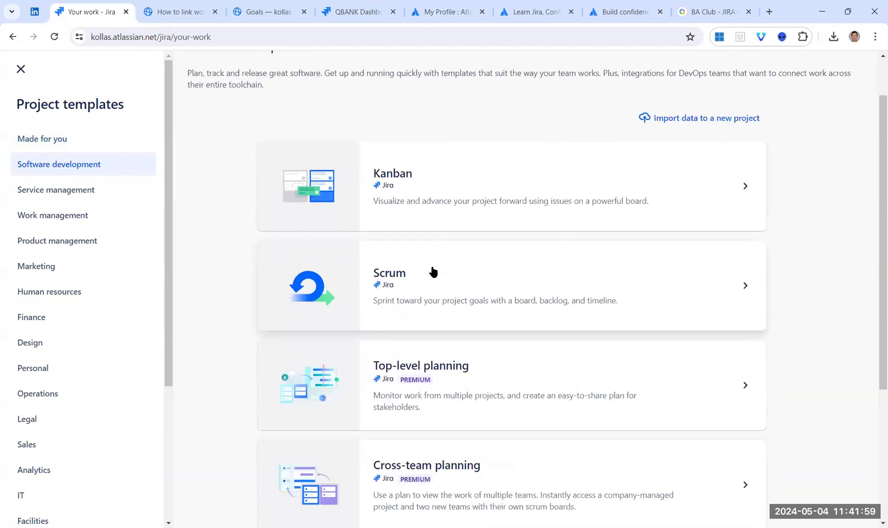
scroll(440, 273, "down", 3)
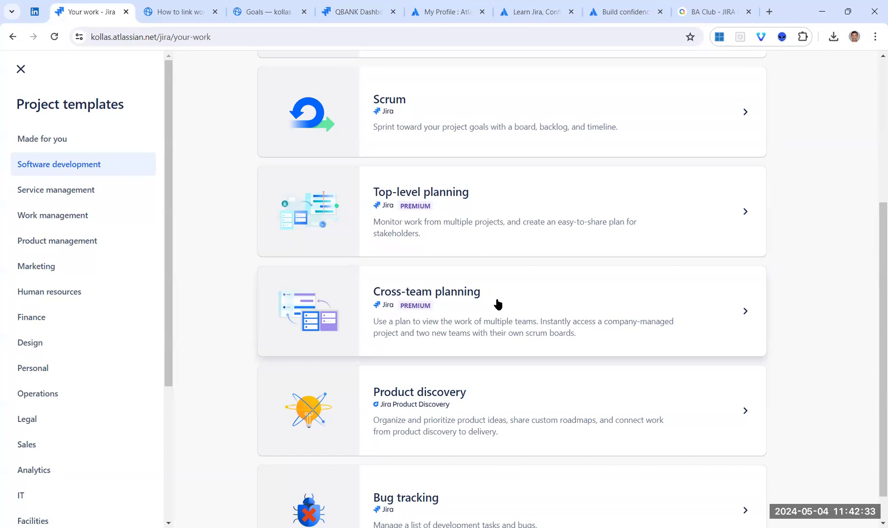
scroll(515, 298, "down", 1)
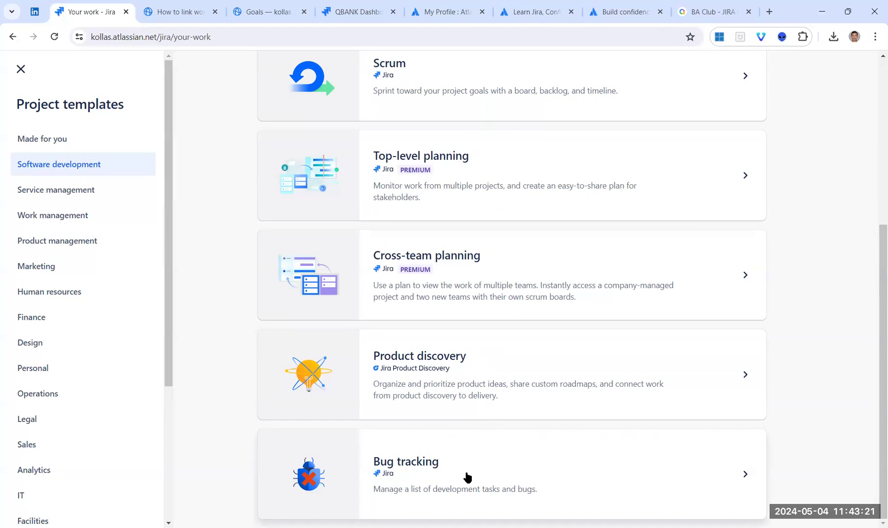
scroll(583, 453, "up", 3)
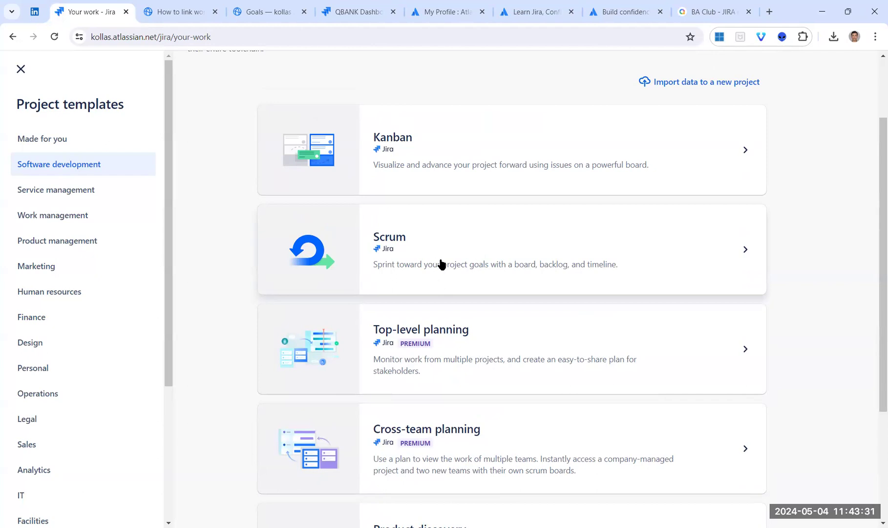
left_click(473, 253)
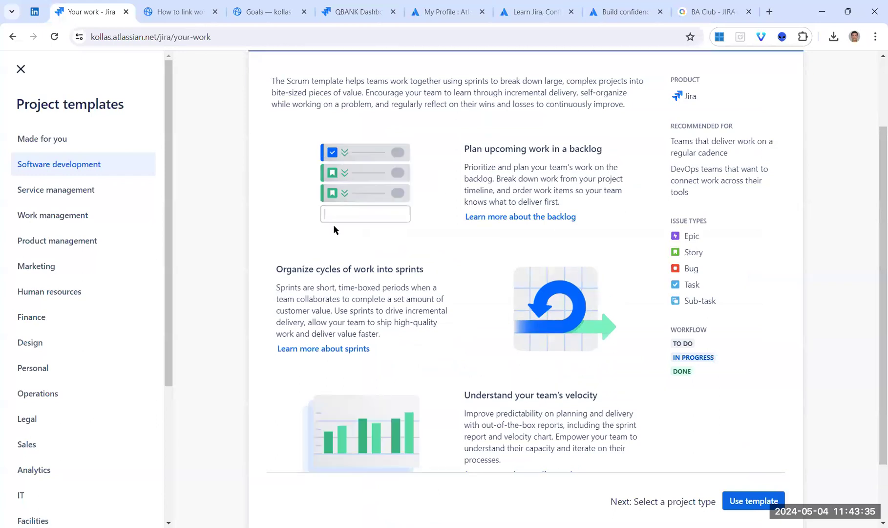
Review the Scrum template's description, issue types and workflow, and use it for the new project.
scroll(313, 171, "up", 2)
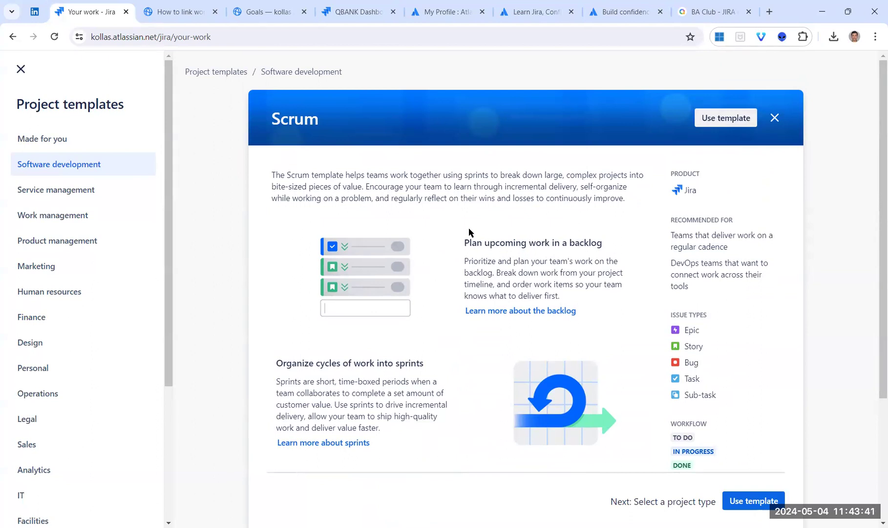
scroll(469, 228, "down", 1)
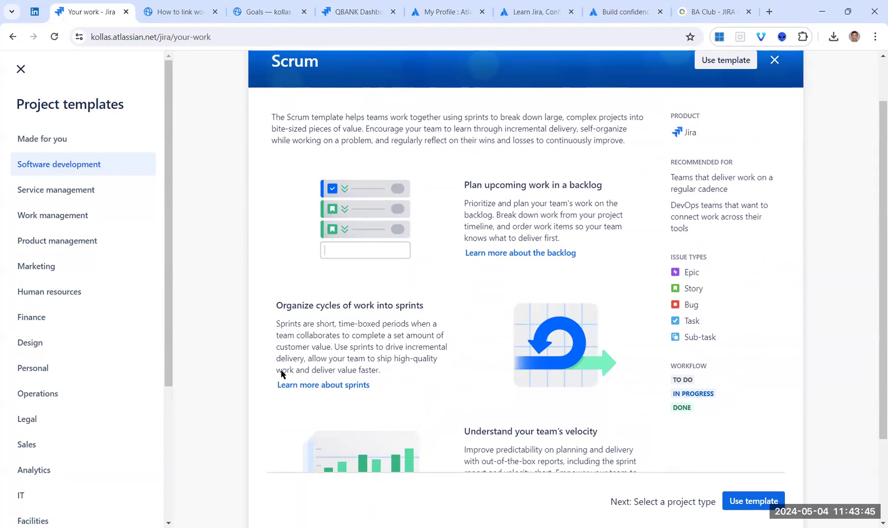
scroll(472, 332, "down", 2)
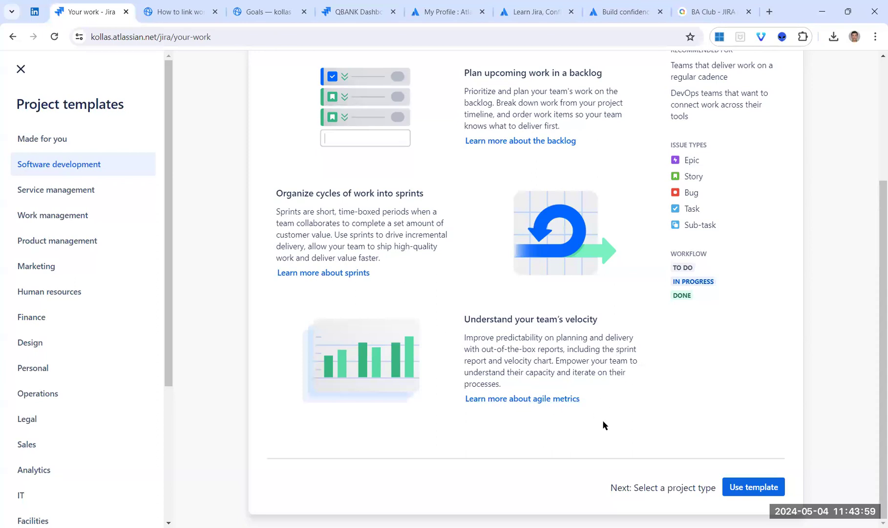
scroll(604, 424, "up", 4)
scroll(604, 424, "down", 1)
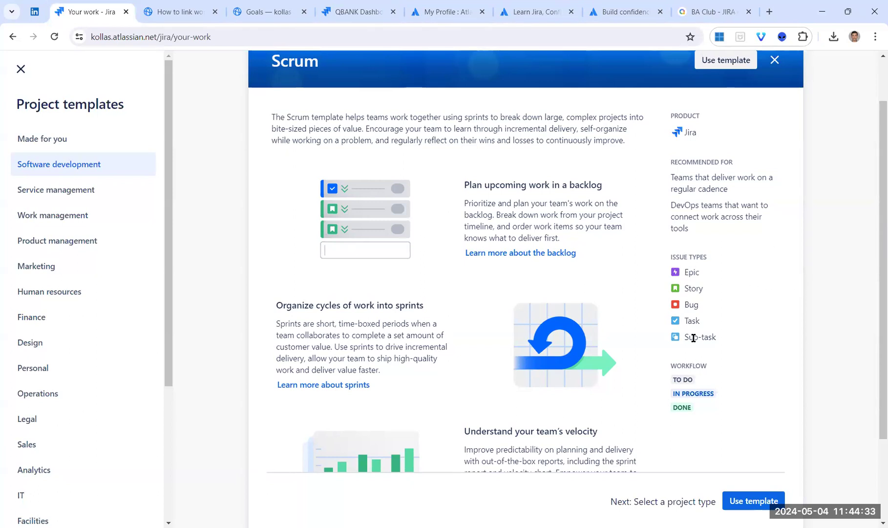
scroll(698, 338, "down", 1)
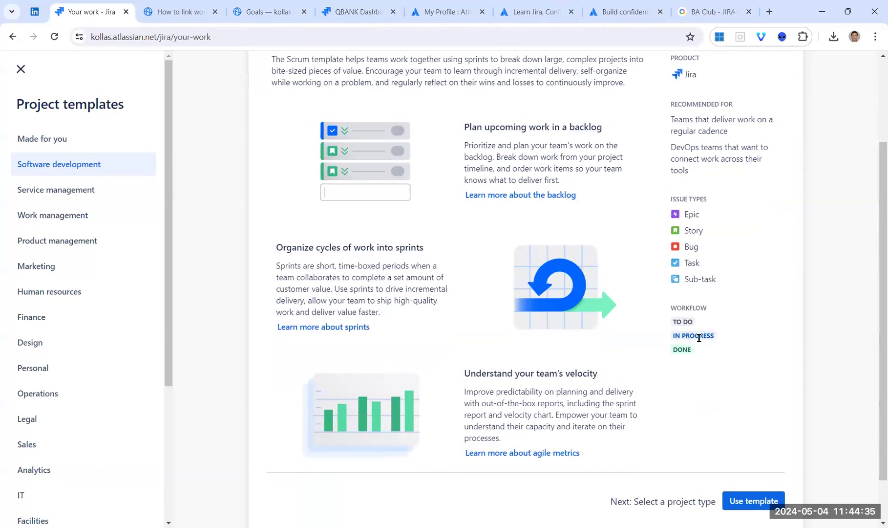
scroll(702, 410, "up", 2)
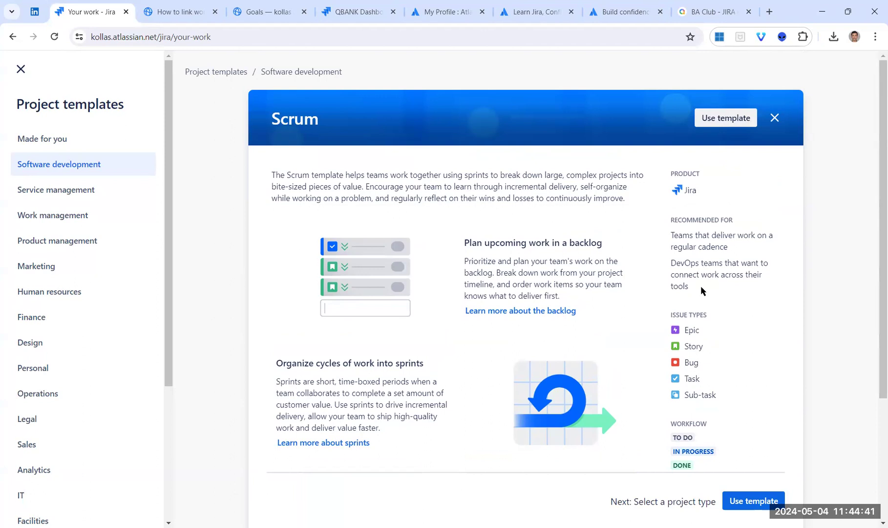
scroll(702, 286, "down", 2)
left_click(754, 501)
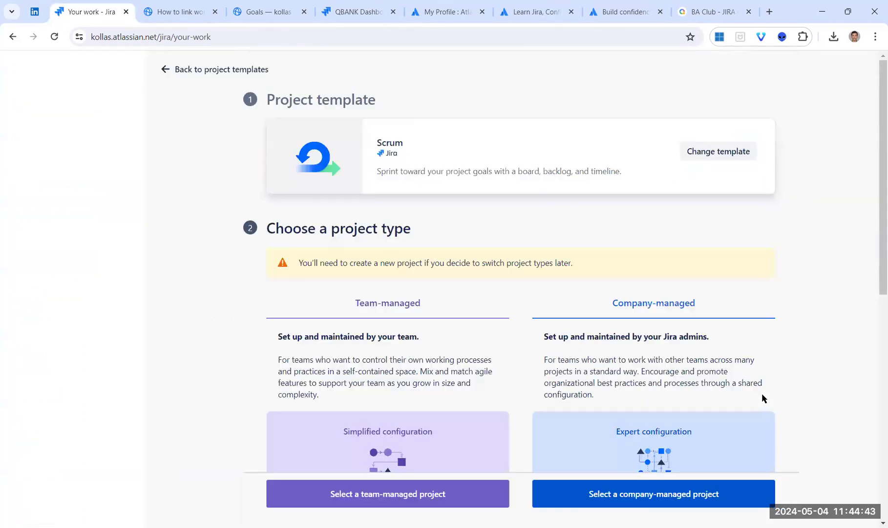
Compare the team-managed and company-managed project types, noting who sets up and maintains a team-managed project.
scroll(742, 362, "down", 1)
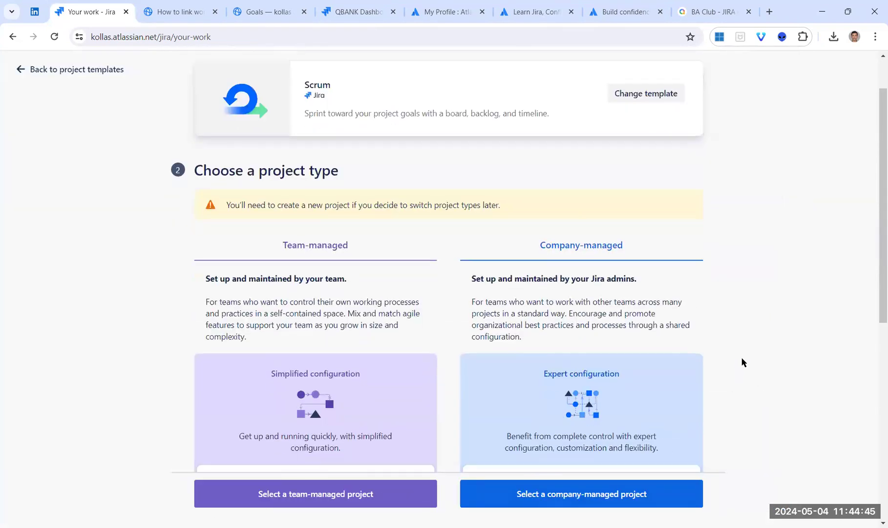
scroll(683, 290, "down", 2)
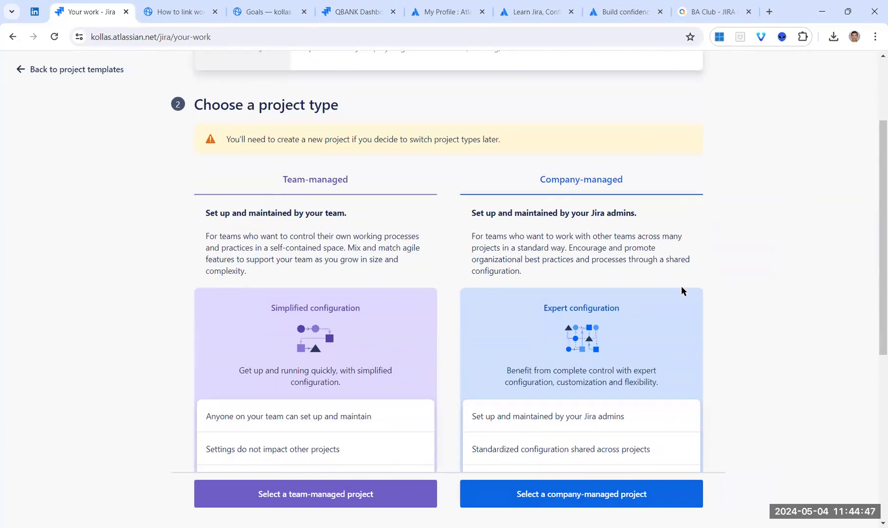
scroll(275, 88, "up", 3)
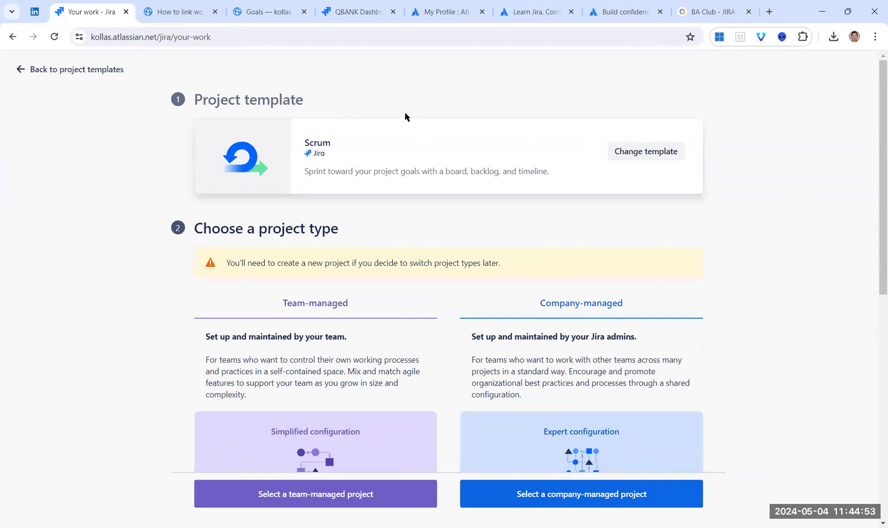
scroll(405, 113, "down", 2)
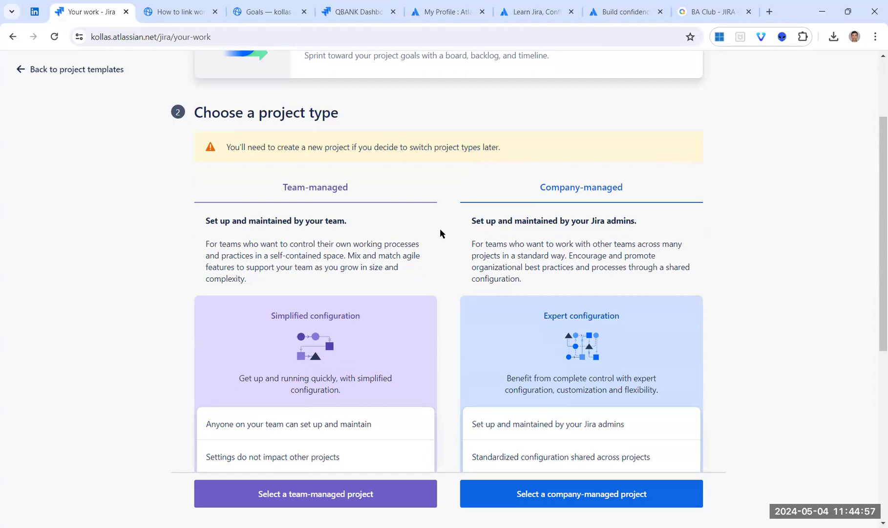
scroll(442, 233, "down", 1)
scroll(441, 233, "down", 1)
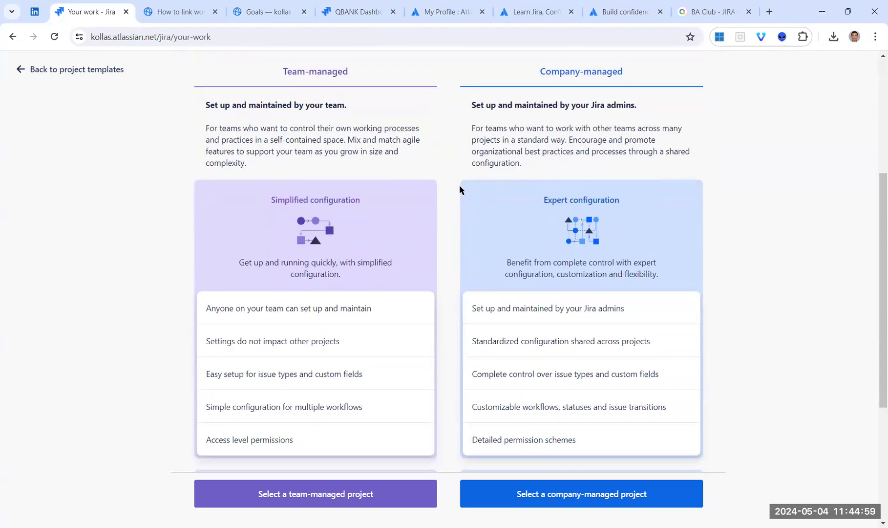
scroll(440, 181, "up", 1)
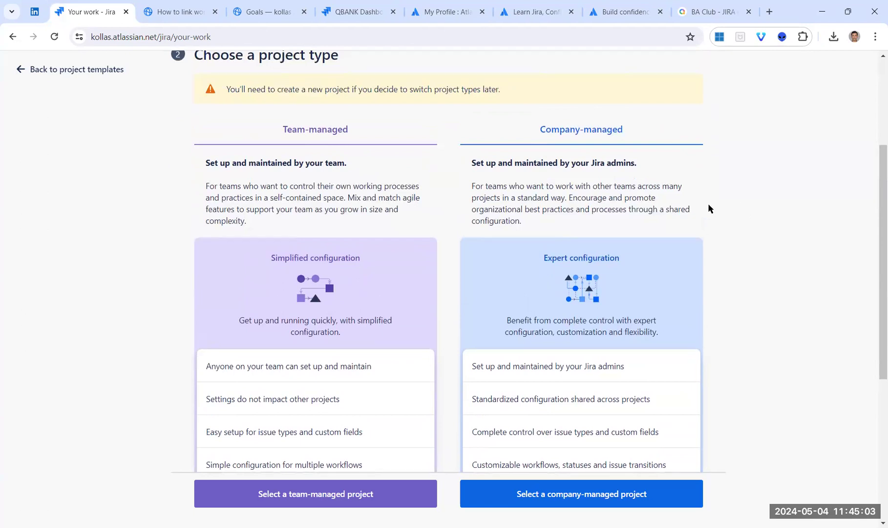
mouse_move(351, 173)
left_mouse_down()
mouse_move(210, 173)
mouse_move(348, 167)
left_mouse_up()
left_click(266, 160)
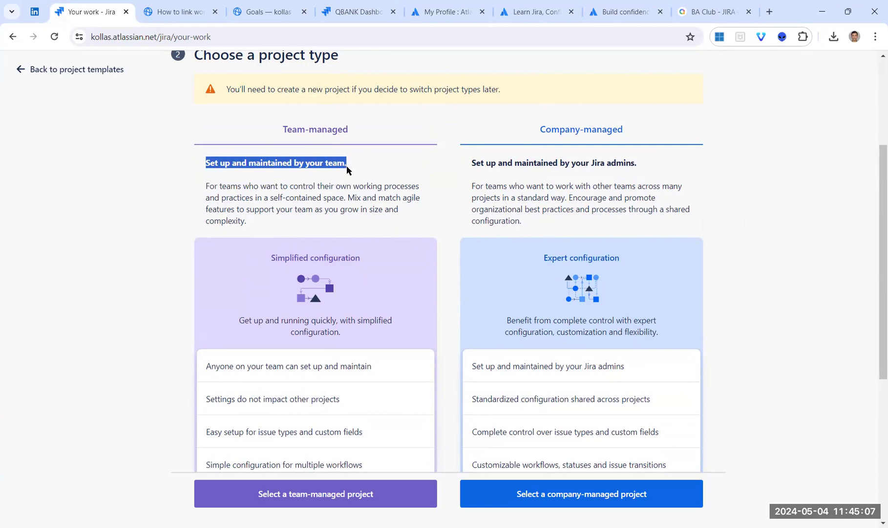
left_click(445, 171)
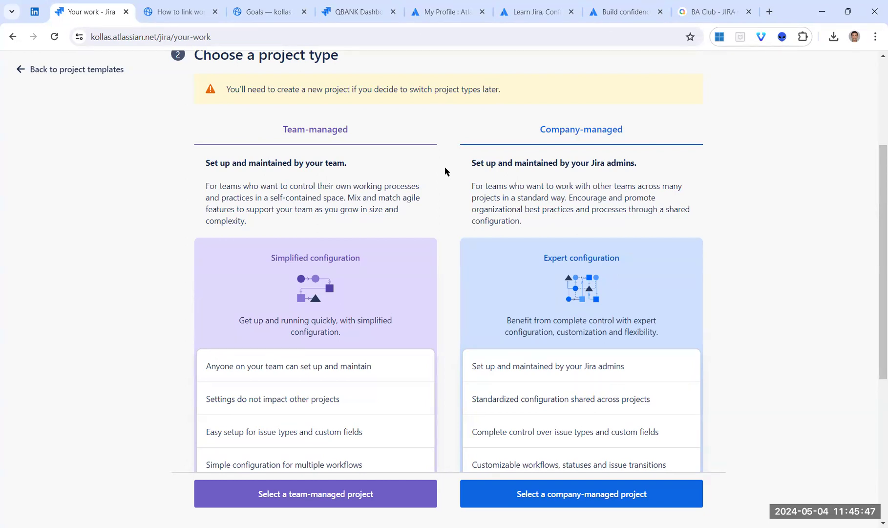
Examine the team-managed project's access level permissions and its essential features for board issues and agile reporting.
scroll(444, 171, "down", 2)
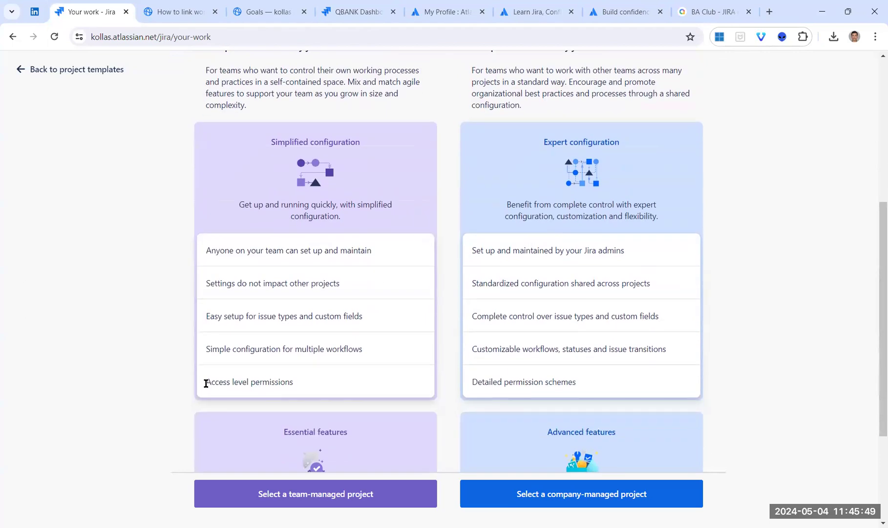
left_click_drag(205, 384, 324, 382)
left_click(329, 383)
scroll(383, 340, "down", 3)
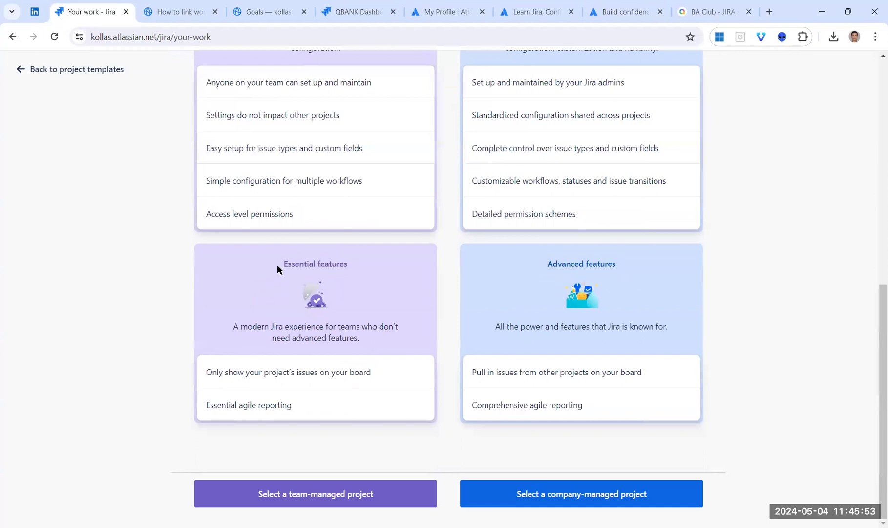
triple_click(308, 263)
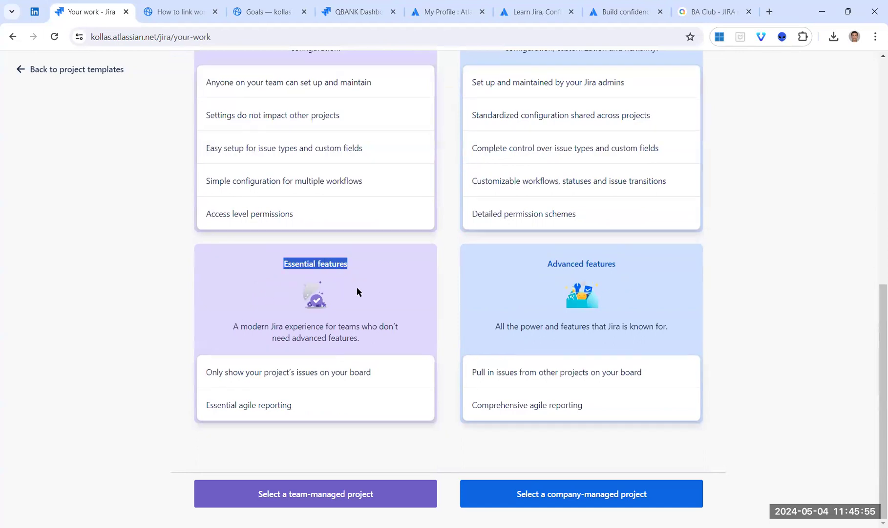
left_click(356, 288)
left_click_drag(210, 405, 296, 406)
left_click_drag(210, 371, 379, 374)
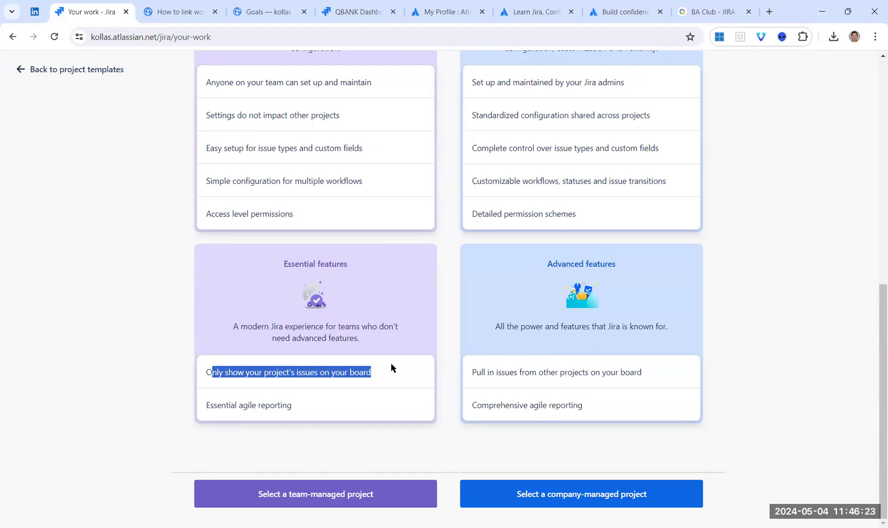
Examine who sets up and maintains a company-managed project and what its expert configuration covers.
scroll(391, 365, "up", 4)
scroll(310, 169, "up", 1)
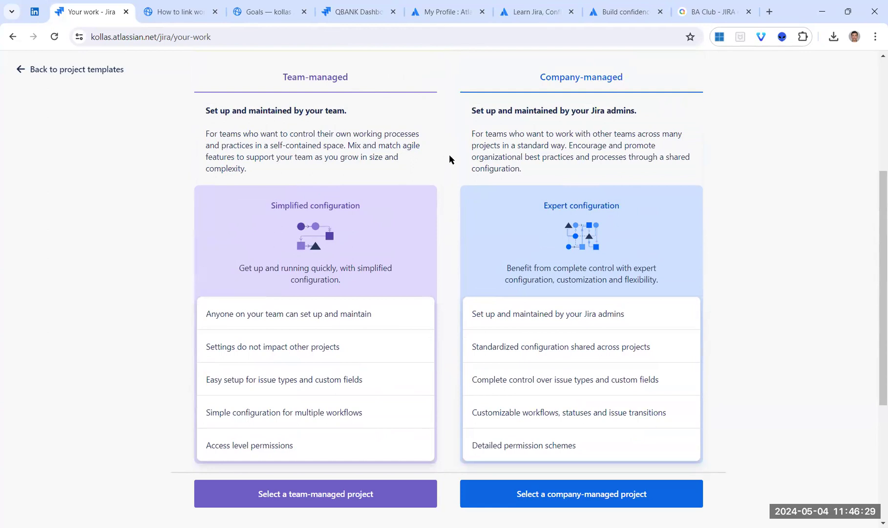
scroll(450, 158, "up", 2)
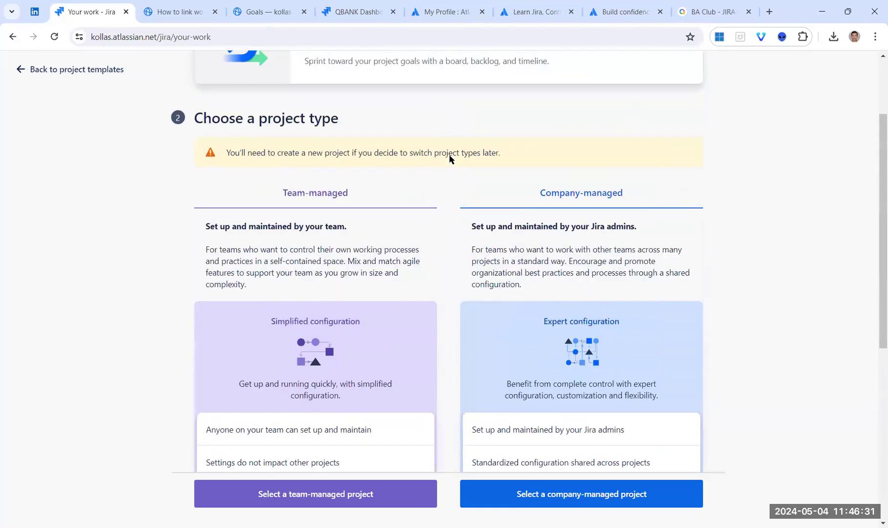
left_click_drag(534, 197, 649, 196)
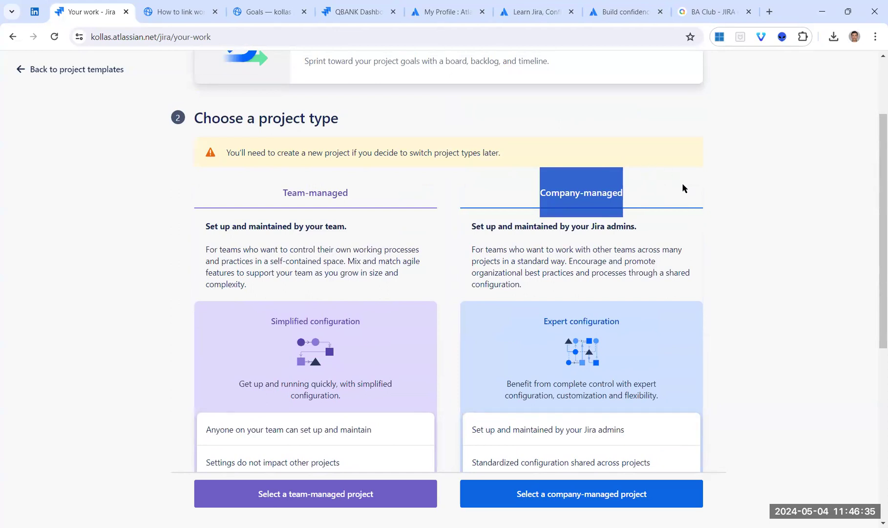
left_click_drag(638, 227, 603, 230)
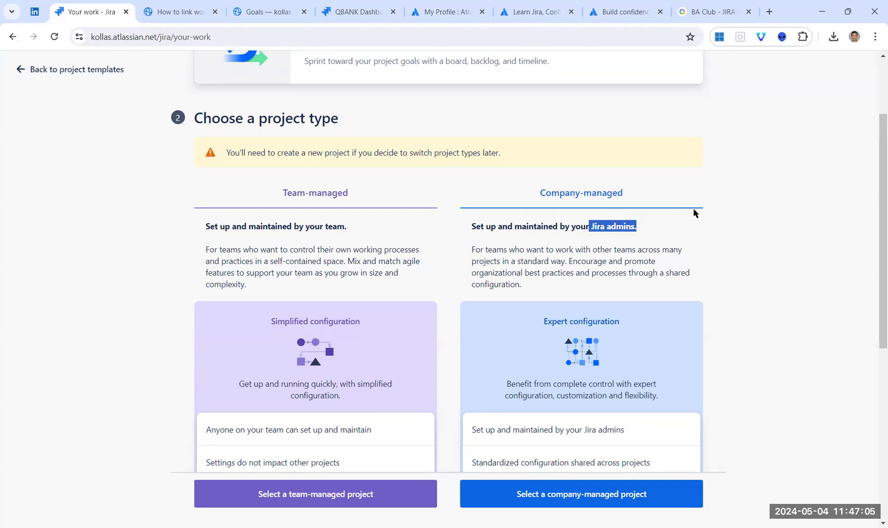
scroll(705, 223, "down", 2)
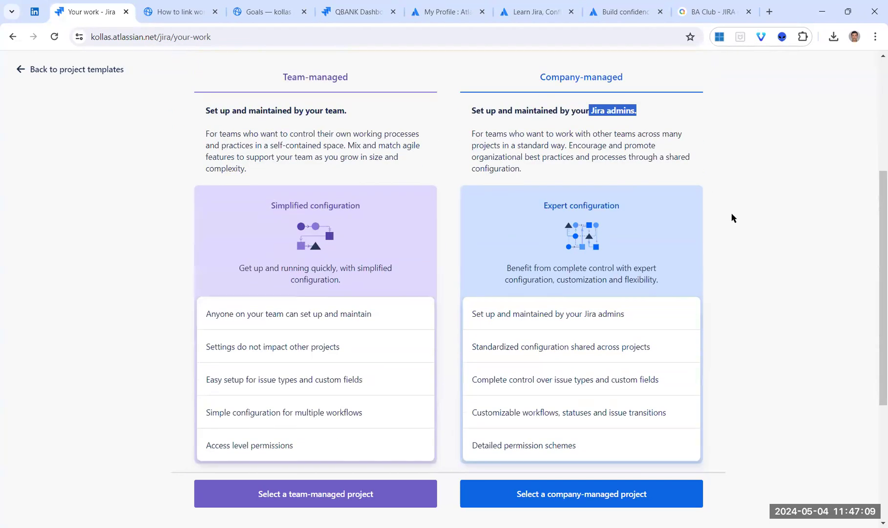
scroll(731, 213, "down", 2)
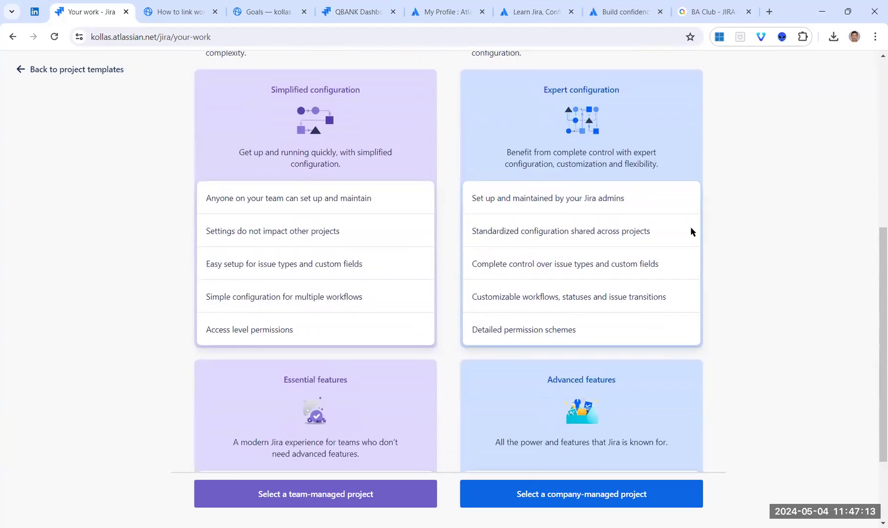
scroll(704, 230, "down", 1)
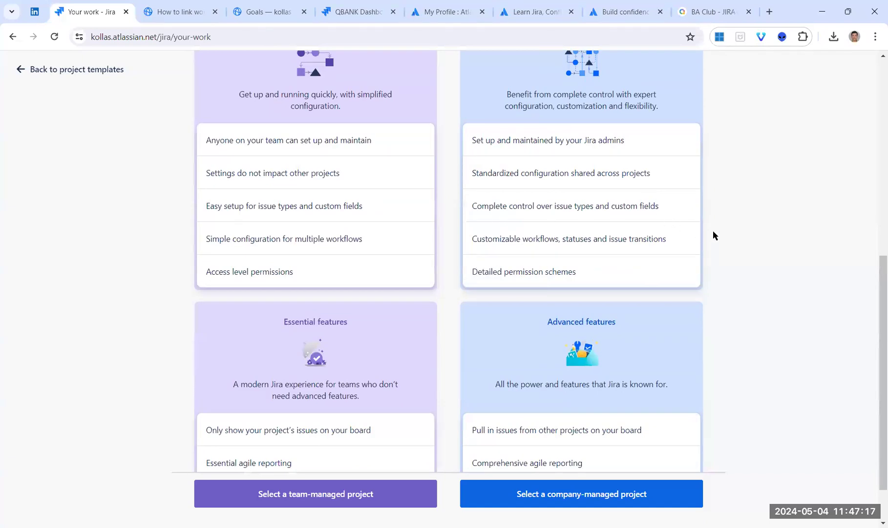
Review the company-managed project's advanced features for board issues and agile reporting, and select a company-managed project.
scroll(713, 235, "down", 1)
left_click_drag(476, 372, 670, 383)
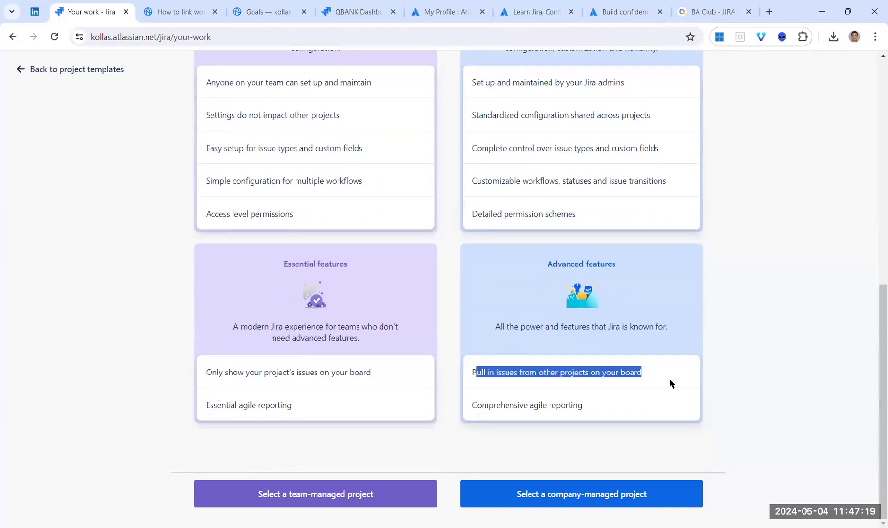
left_click(725, 380)
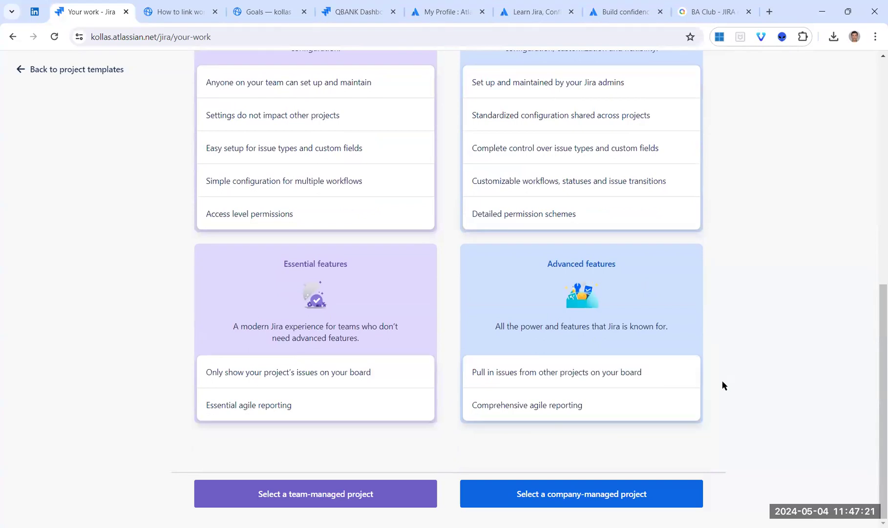
left_click_drag(472, 406, 654, 409)
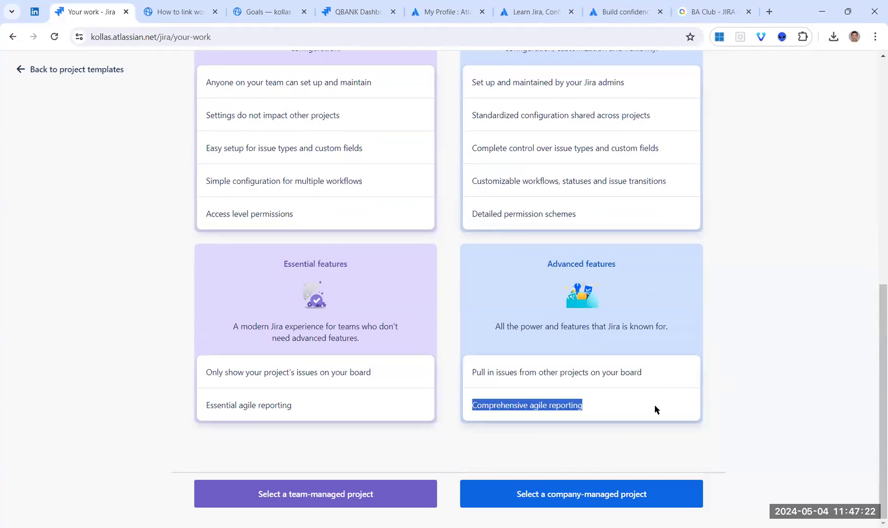
left_click(723, 384)
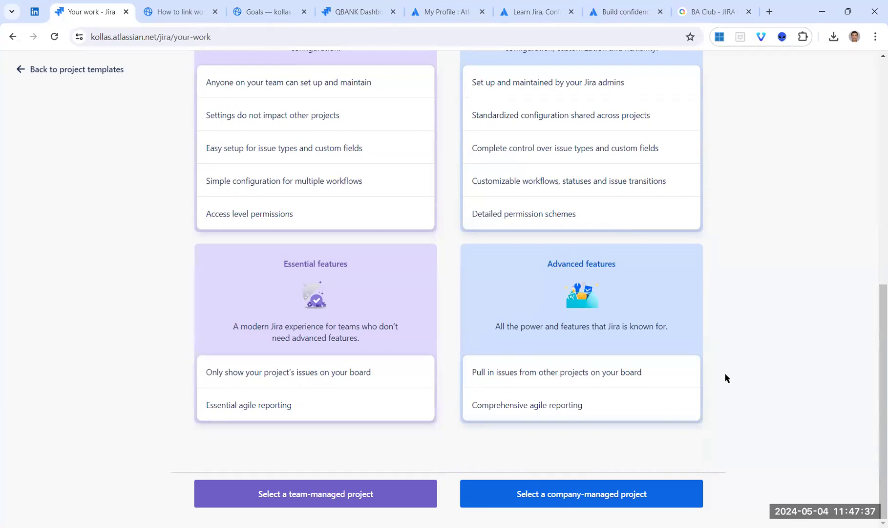
left_click(653, 499)
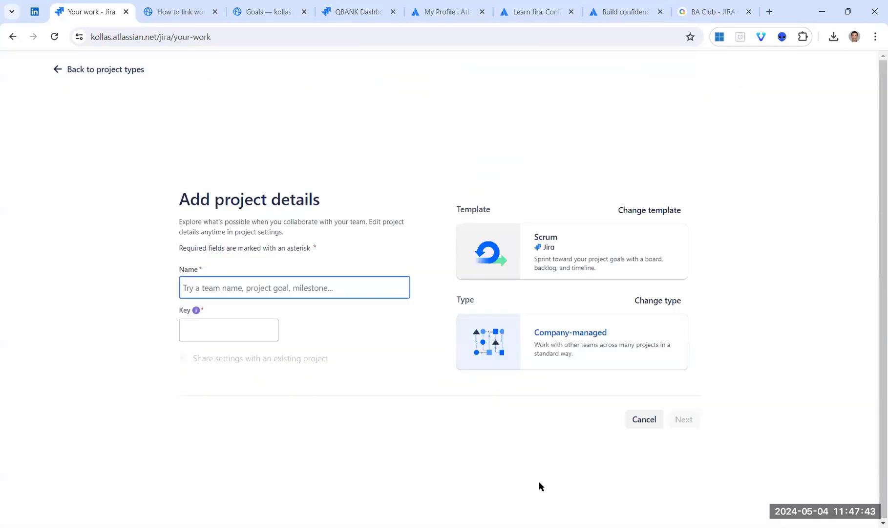
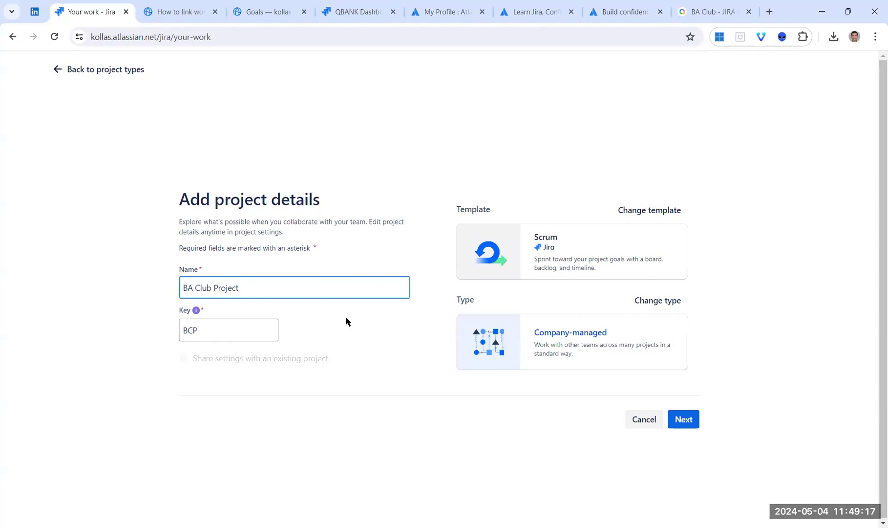
Try XY and ABC as the project key, clearing each entry.
left_click(252, 320)
type("XY")
key("BackSpace")
key("BackSpace")
type("ABC")
key("BackSpace")
key("BackSpace")
key("BackSpace")
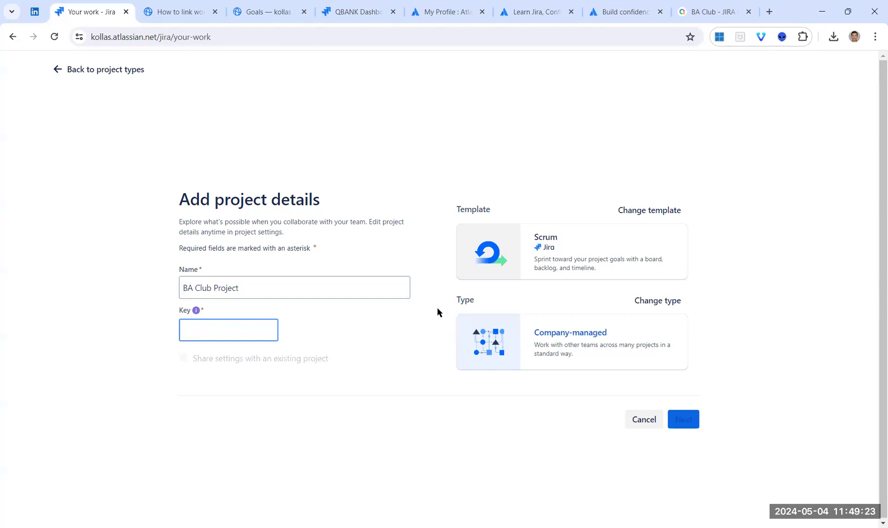
Try the overlong project key TESTPROJECT, and shorten it until the entry is cleared.
type("TESTPROJECT")
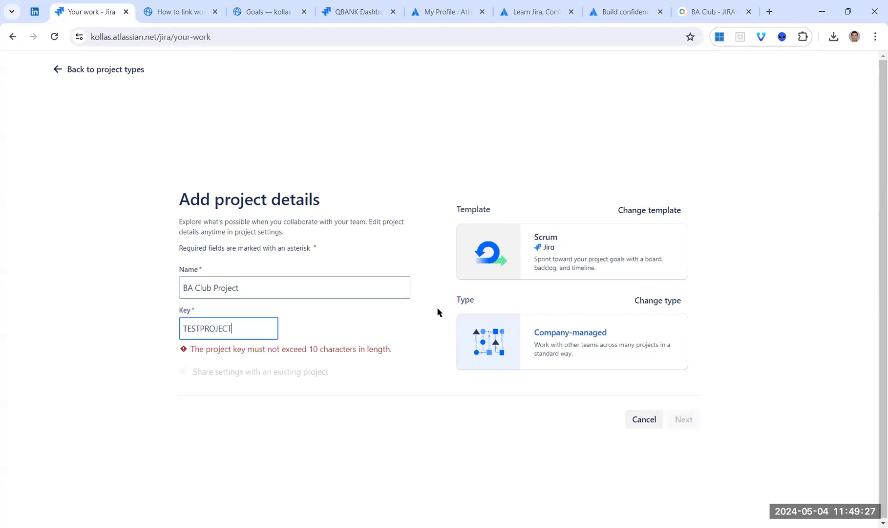
key("BackSpace")
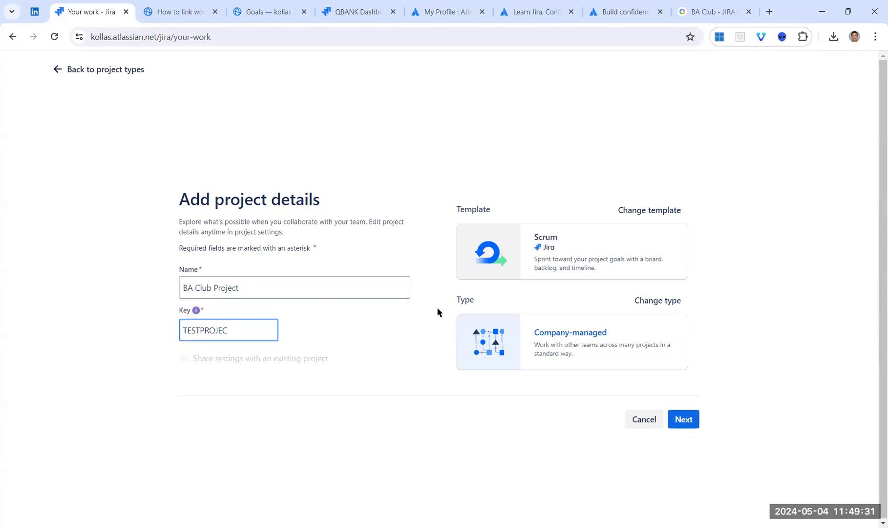
key("BackSpace")
key("BackSpace")
key("BackSpace")
key("BackSpace")
type("J")
key("BackSpace")
key("BackSpace")
key("BackSpace")
key("BackSpace")
key("BackSpace")
key("BackSpace")
key("BackSpace")
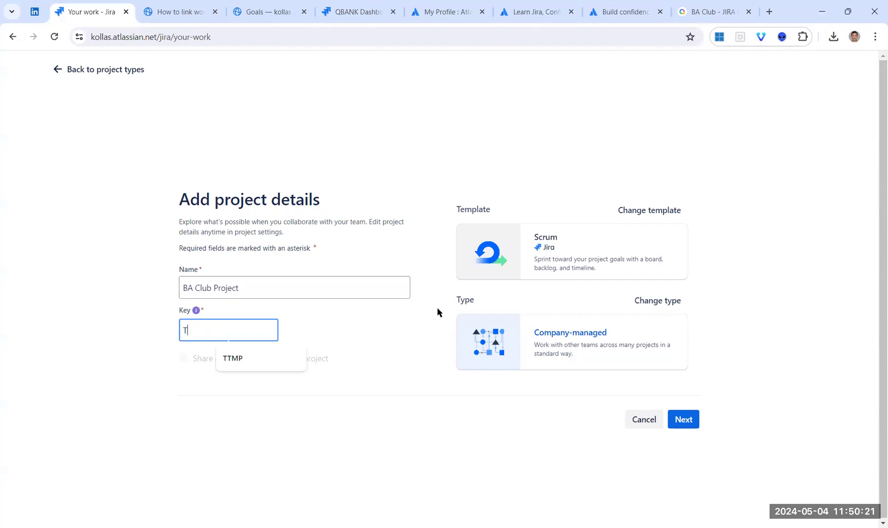
Set the project key to BCP and submit the project details.
type("BCOP")
key("BackSpace")
key("BackSpace")
type("P")
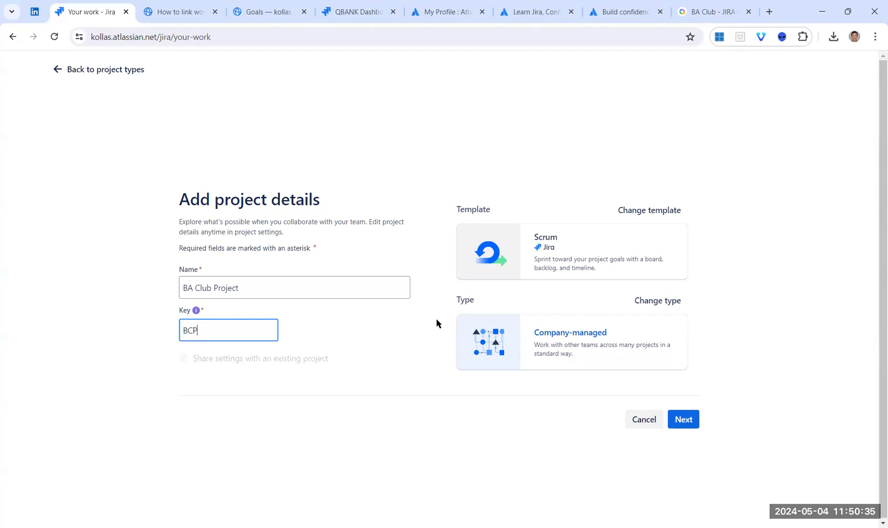
left_click(687, 419)
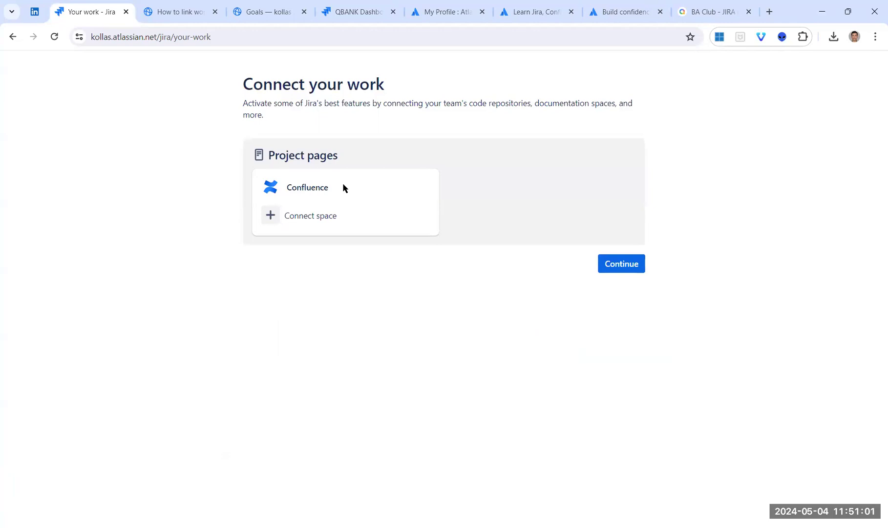
Look at the option to connect a Confluence space, leave it unconnected, and finish creating the project.
left_click_drag(292, 190, 319, 194)
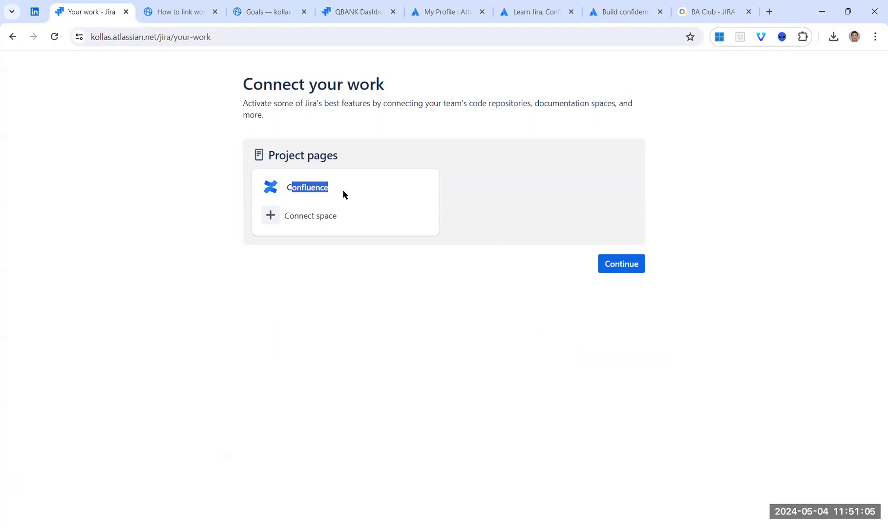
left_click(343, 190)
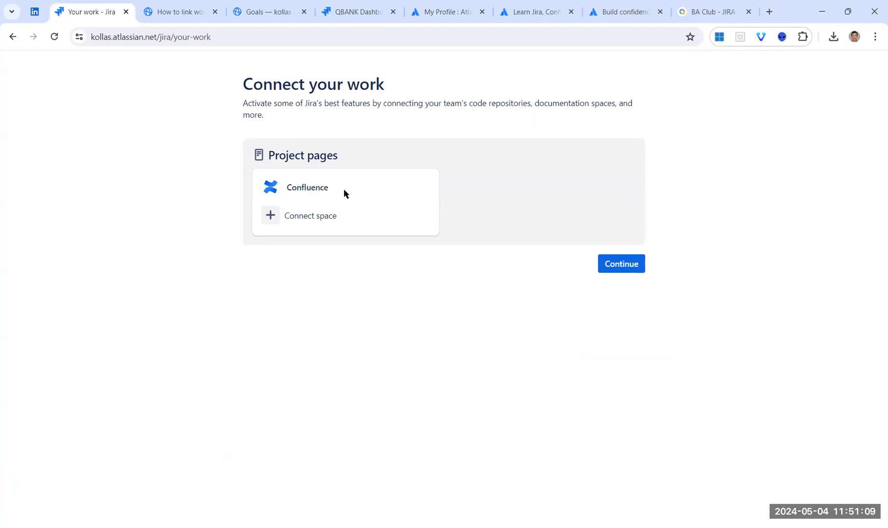
left_click(308, 218)
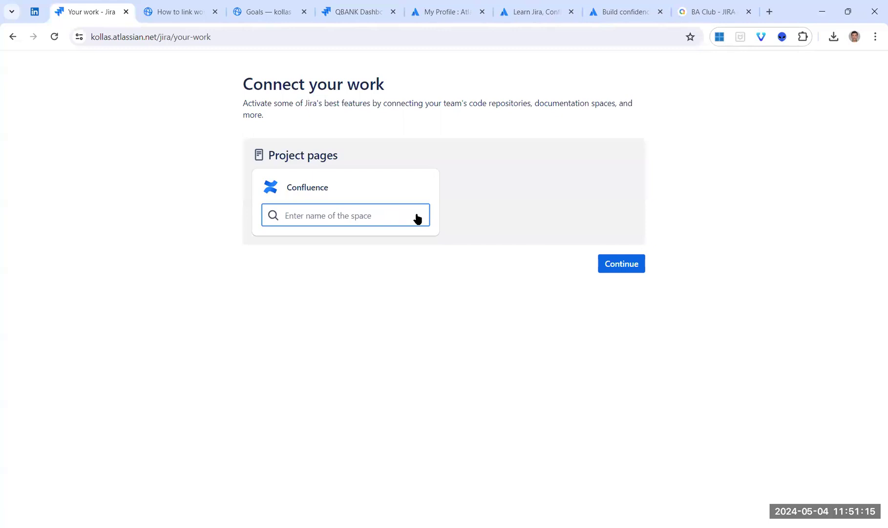
left_click(490, 267)
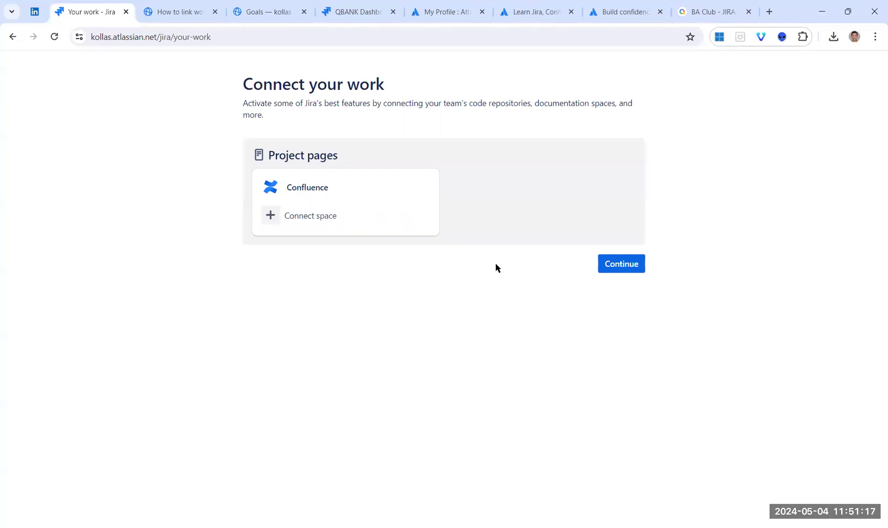
left_click(622, 264)
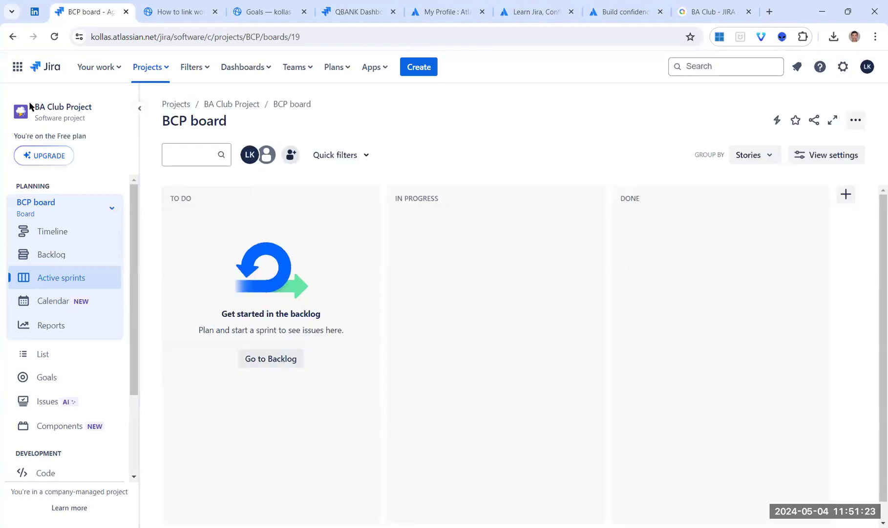
Check the new project's name, its software and company-managed project types, and the key used in the board name.
left_click_drag(35, 106, 93, 105)
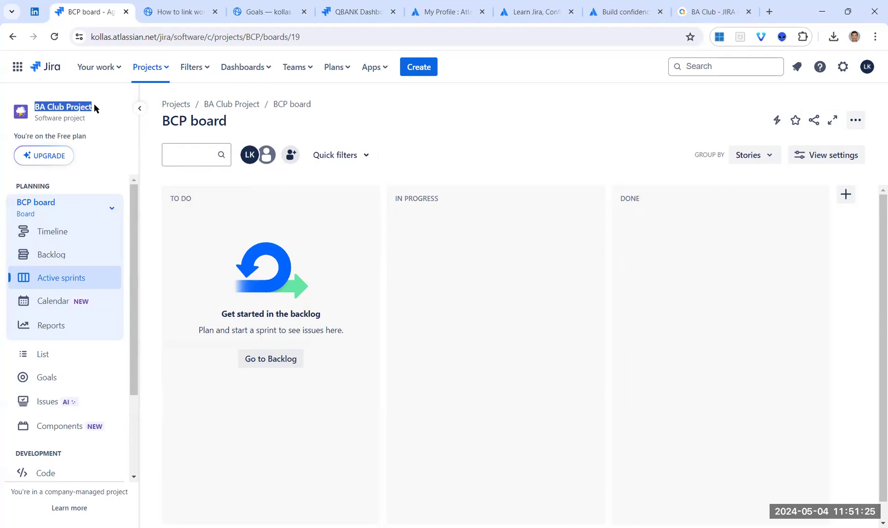
left_click_drag(35, 118, 97, 119)
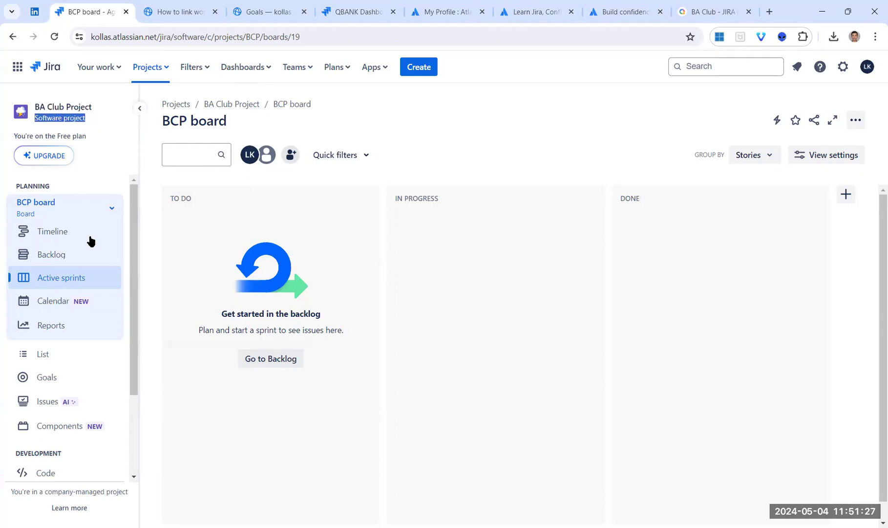
left_click_drag(14, 493, 132, 497)
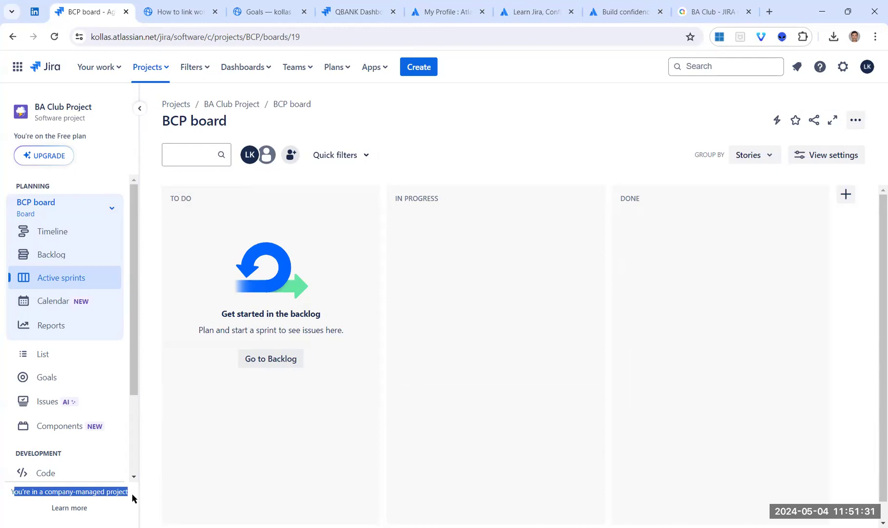
left_click_drag(161, 121, 184, 122)
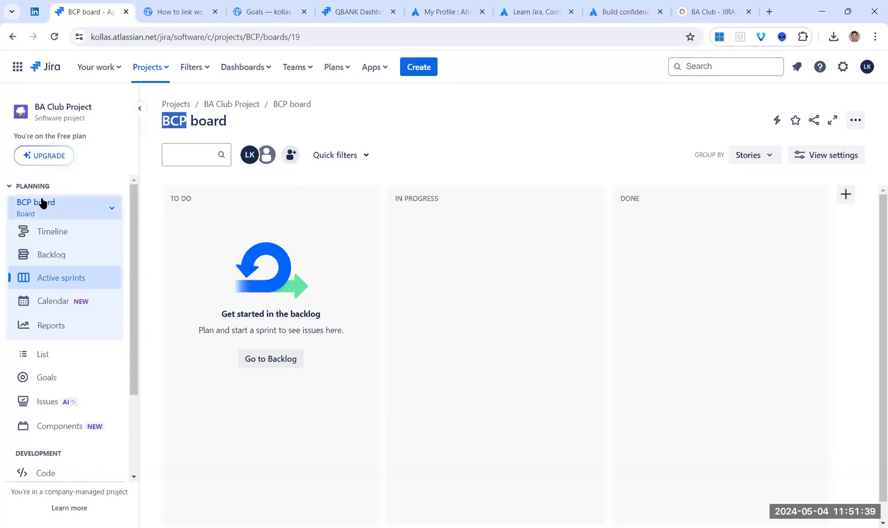
left_click(299, 113)
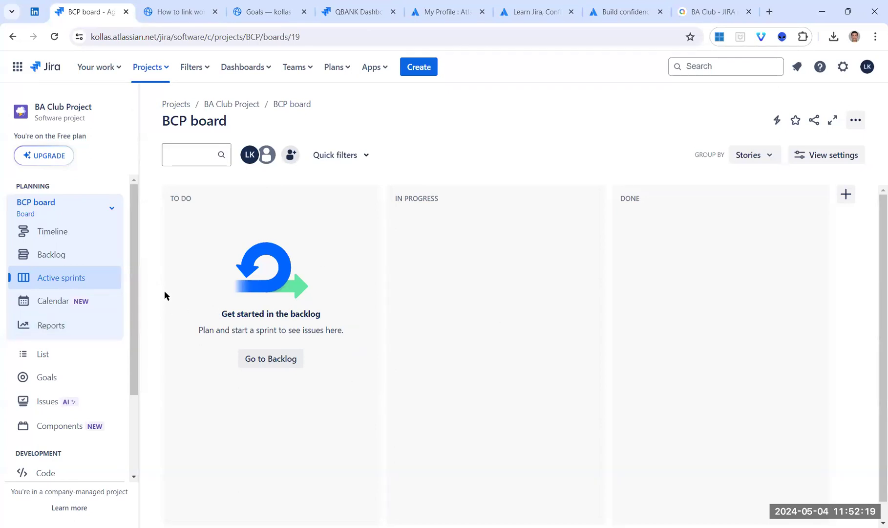
View the project's backlog, and compare the timeline by weeks, months and quarters before returning it to months.
left_click(46, 252)
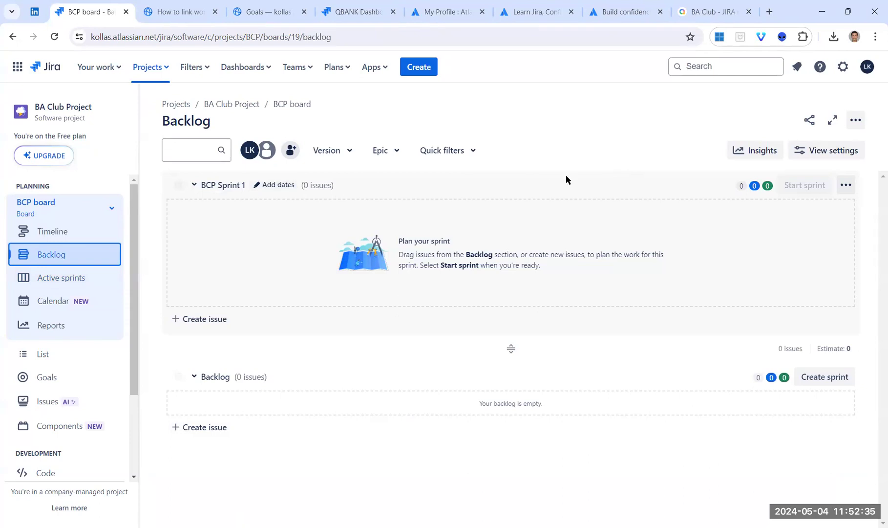
left_click(67, 236)
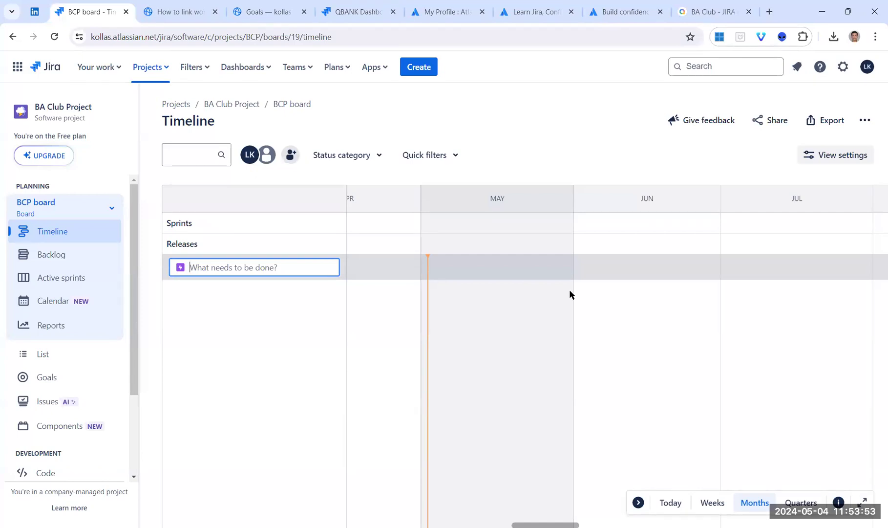
left_click(715, 504)
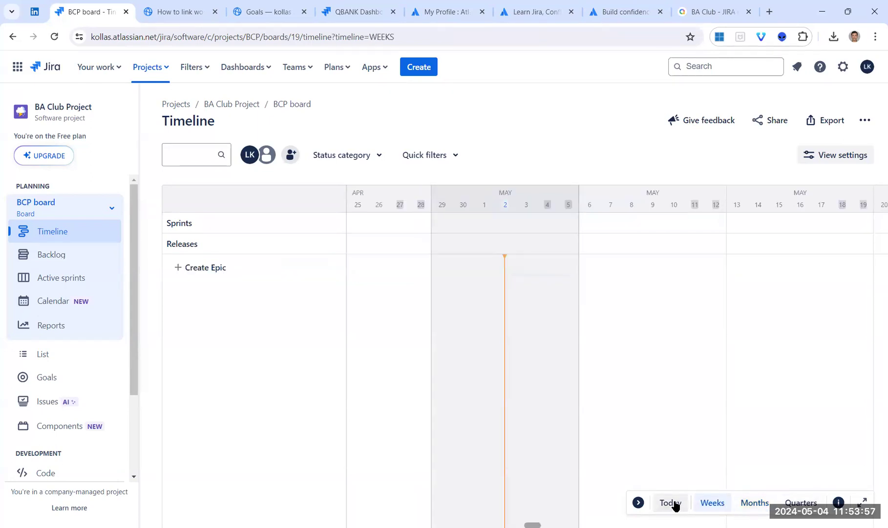
left_click(749, 503)
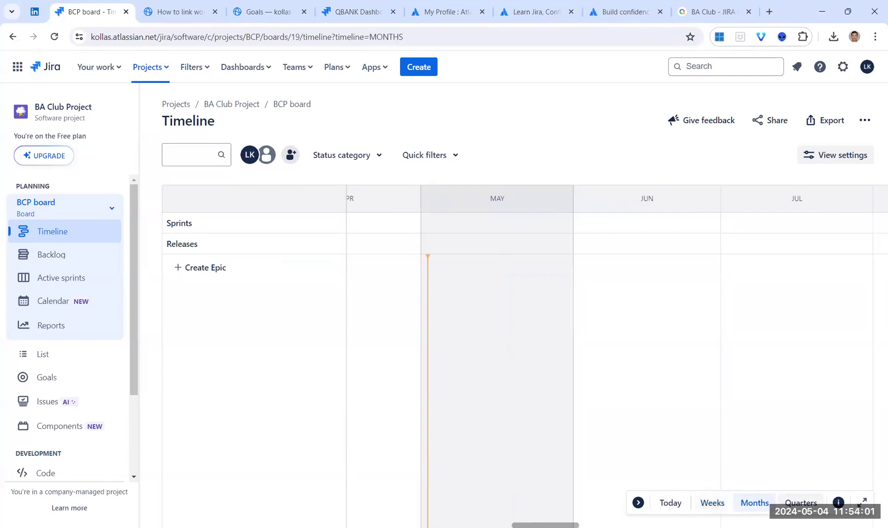
left_click(801, 503)
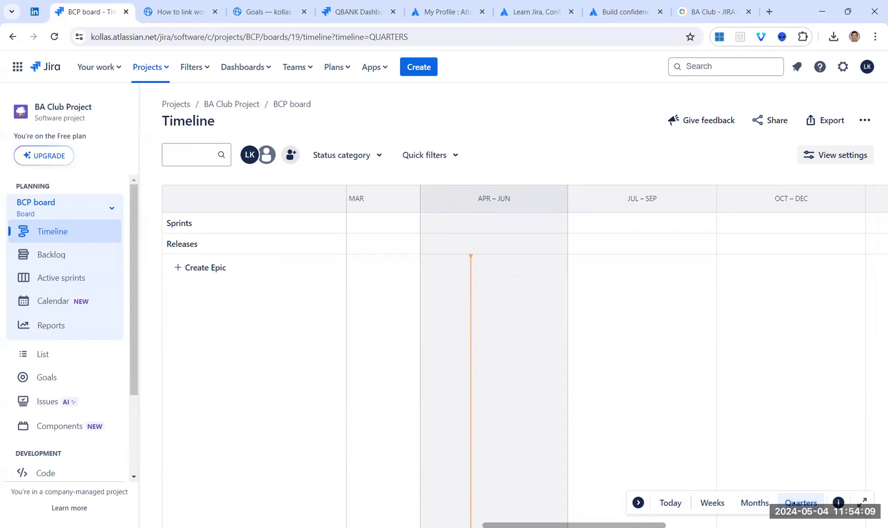
left_click(766, 507)
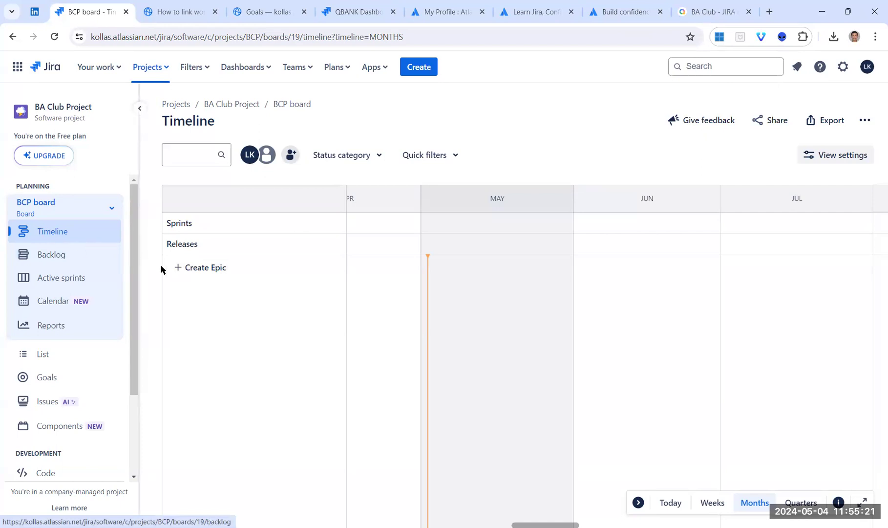
Create two epics on the timeline named "Login Registration of the customers" and "Categories of the Items".
left_click(218, 270)
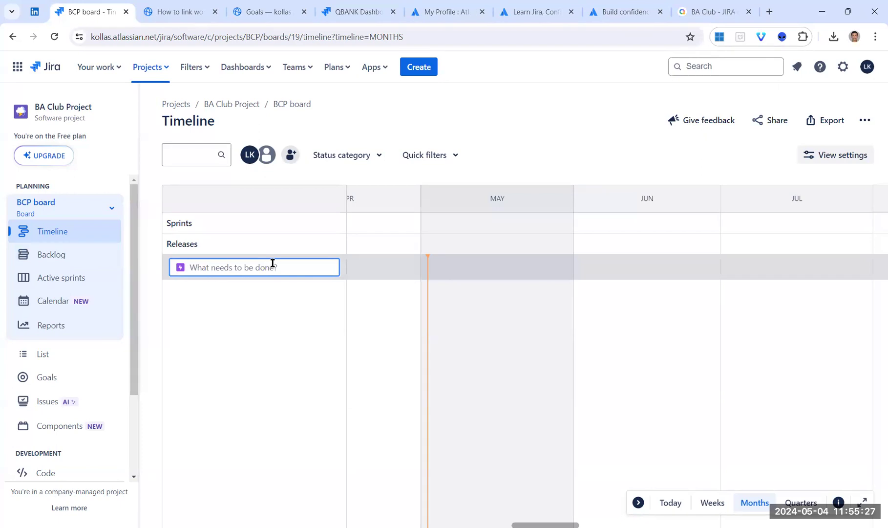
type("Login Registration of the customers")
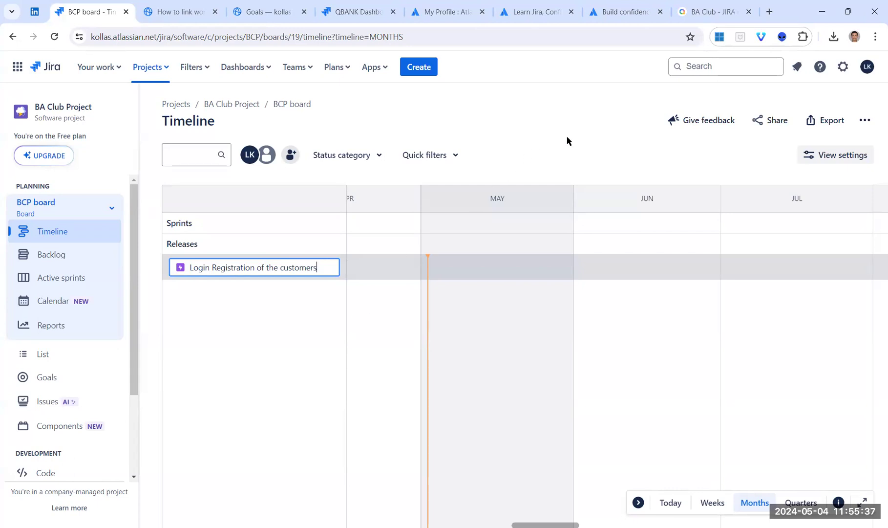
key("Return")
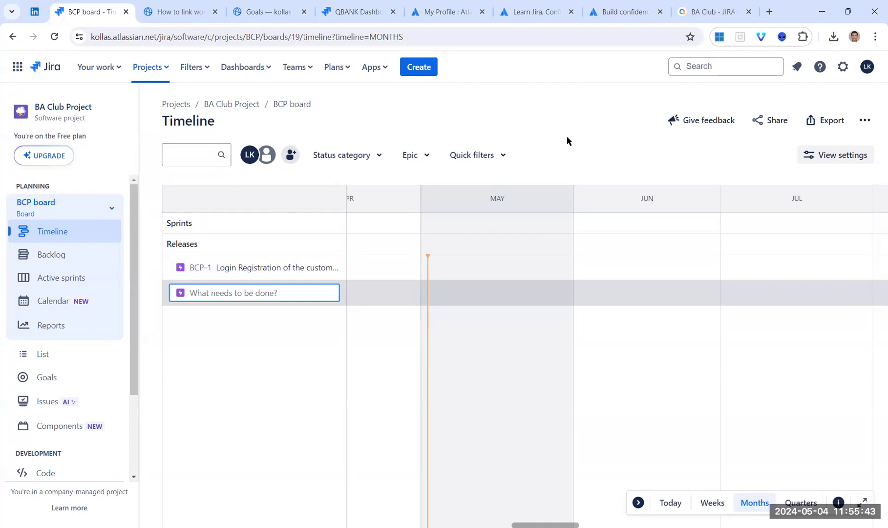
type("2")
key("BackSpace")
type("Categories of the S")
key("BackSpace")
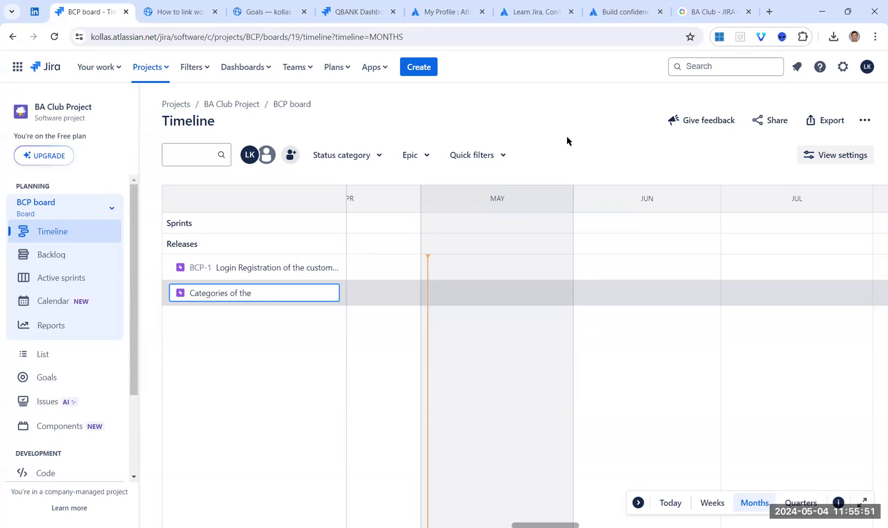
type("Items")
key("Return")
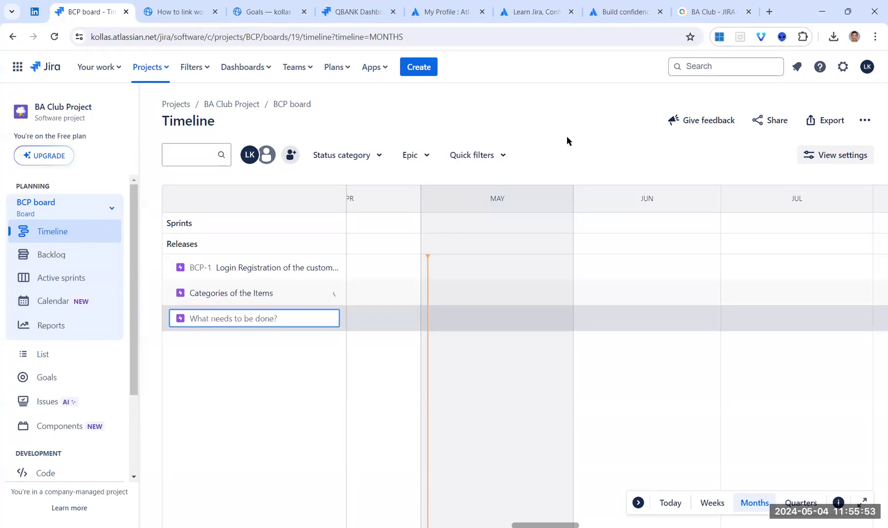
Add the epics "Payment Gateway", "Shipping Functionality" and "FAQs and Customer Support", and widen the timeline's epic column to fit the full names.
type("Payment Gateway")
key("Return")
type("Shipping Functionality")
key("Return")
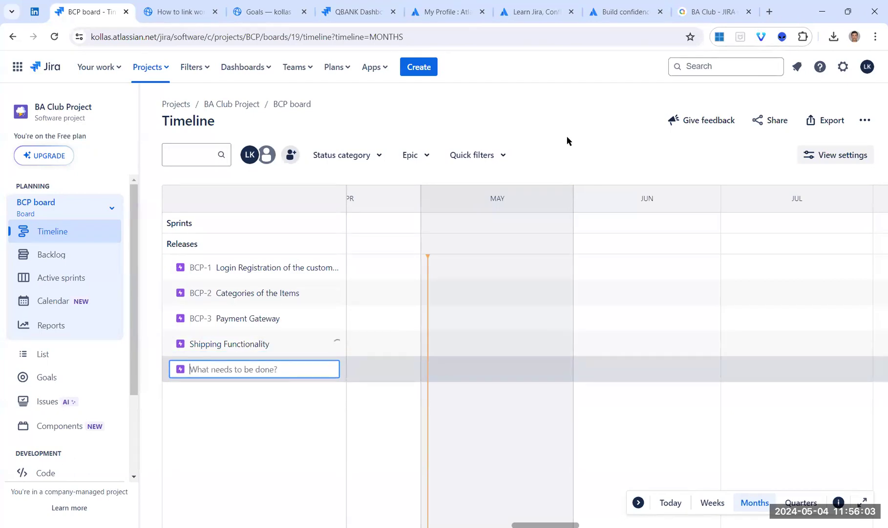
type("FAQs and Customer Support")
key("Return")
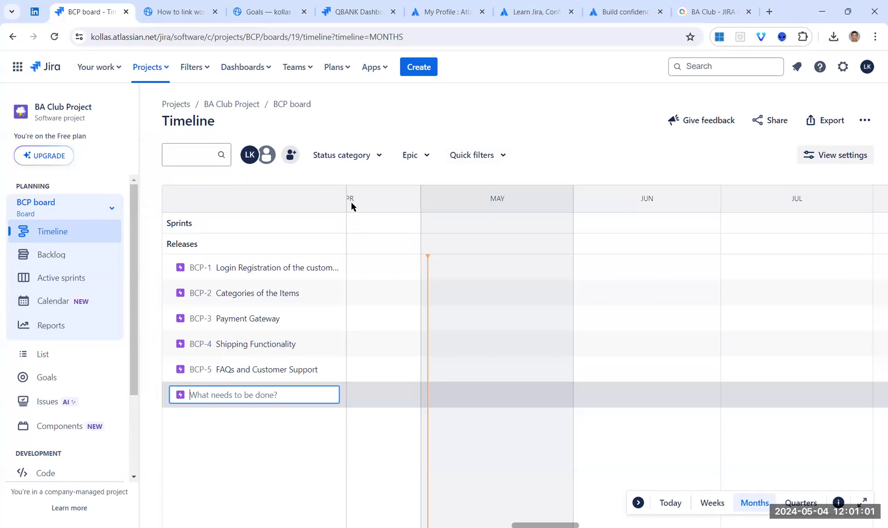
left_click_drag(347, 195, 396, 194)
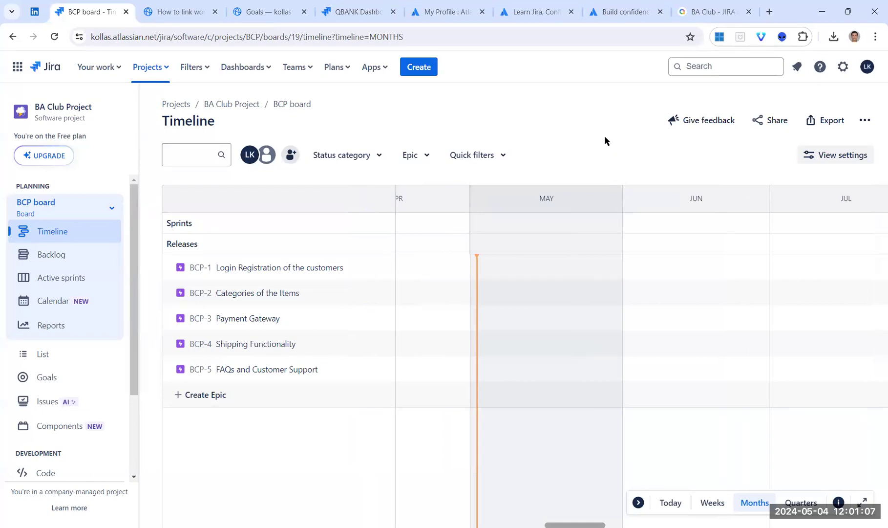
Review the details of the Login Registration of the customers epic, including assignee, labels, priority and activity, and close them.
left_click(203, 270)
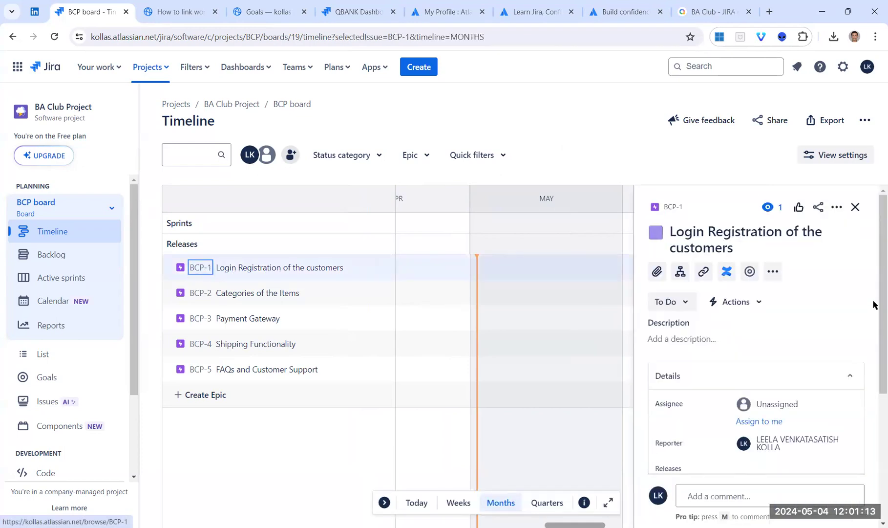
scroll(857, 283, "down", 3)
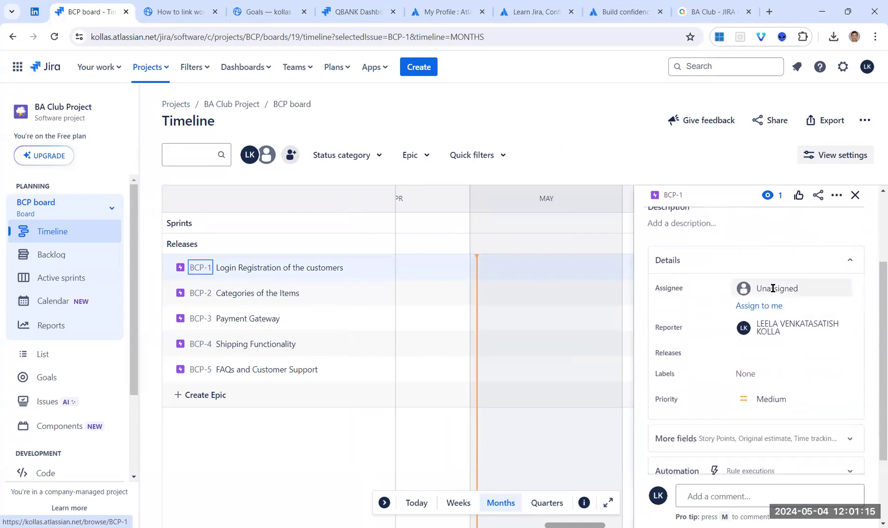
scroll(798, 288, "down", 1)
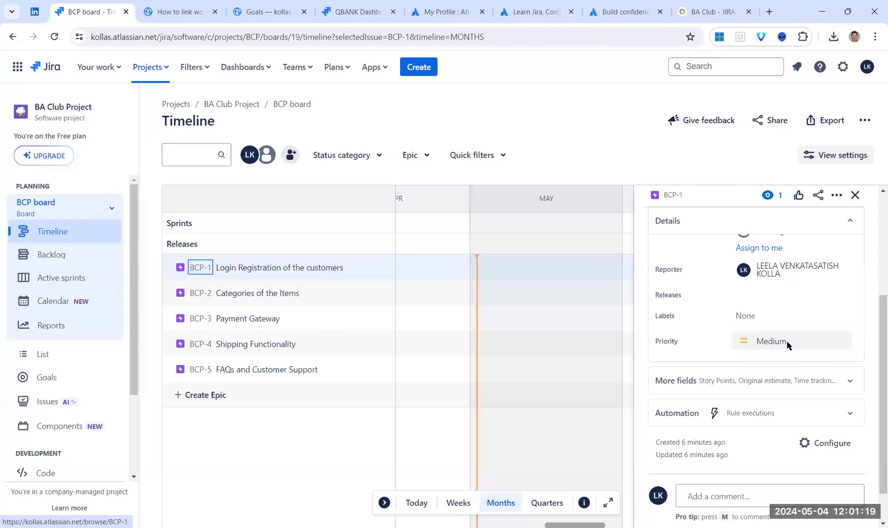
scroll(787, 340, "down", 1)
scroll(788, 342, "up", 5)
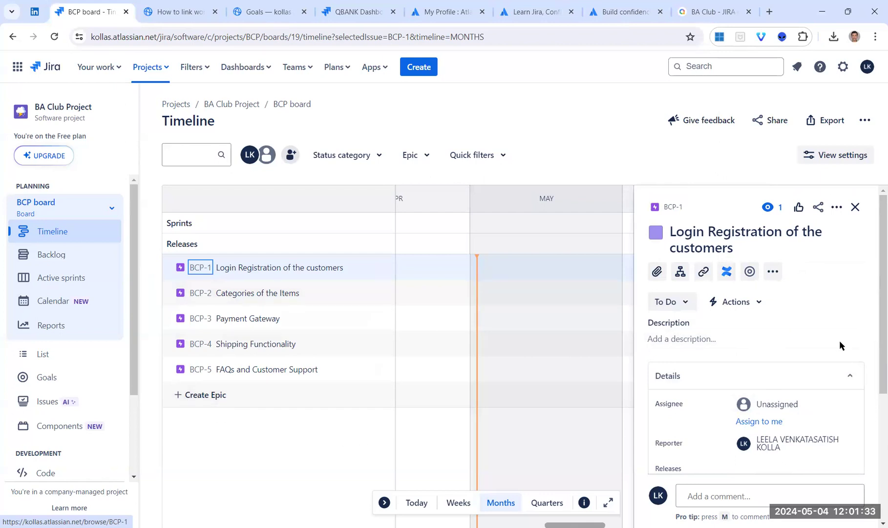
scroll(837, 344, "down", 5)
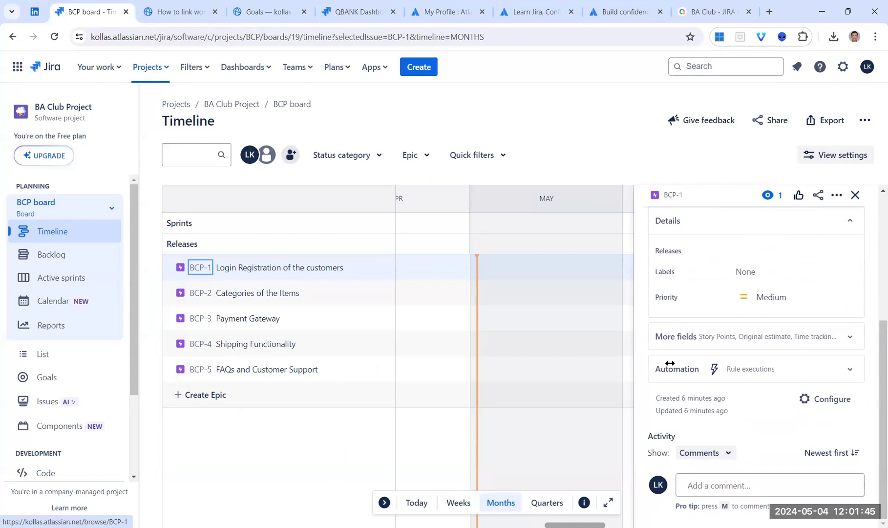
left_click(855, 194)
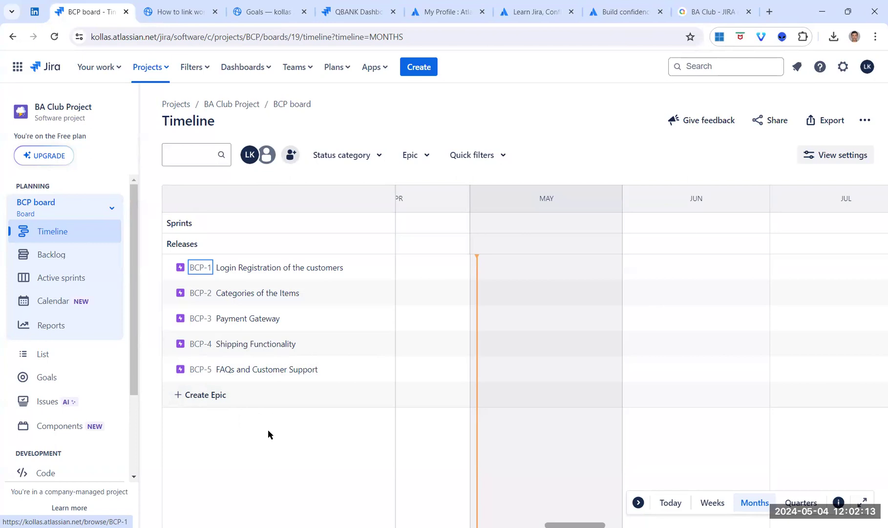
Start a new issue of type Epic in BA Club Project with the summary "Return of Refund of the Items purchased".
left_click(419, 68)
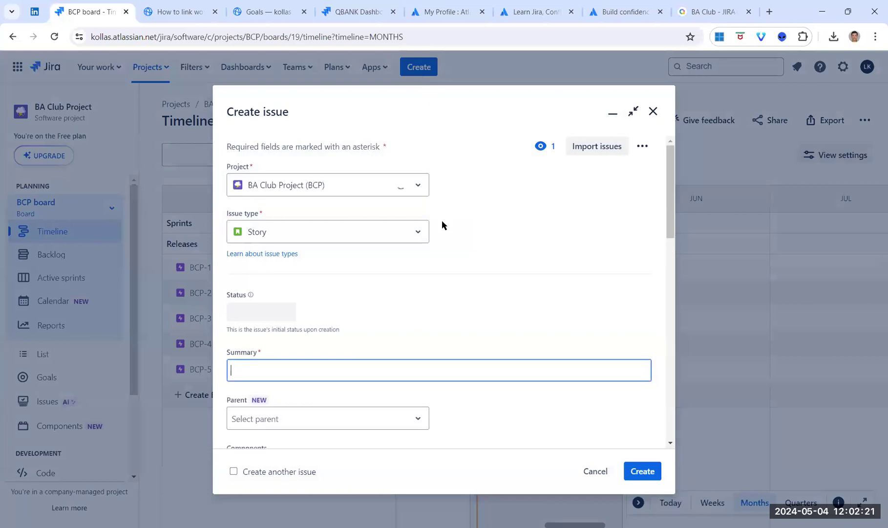
left_click(414, 232)
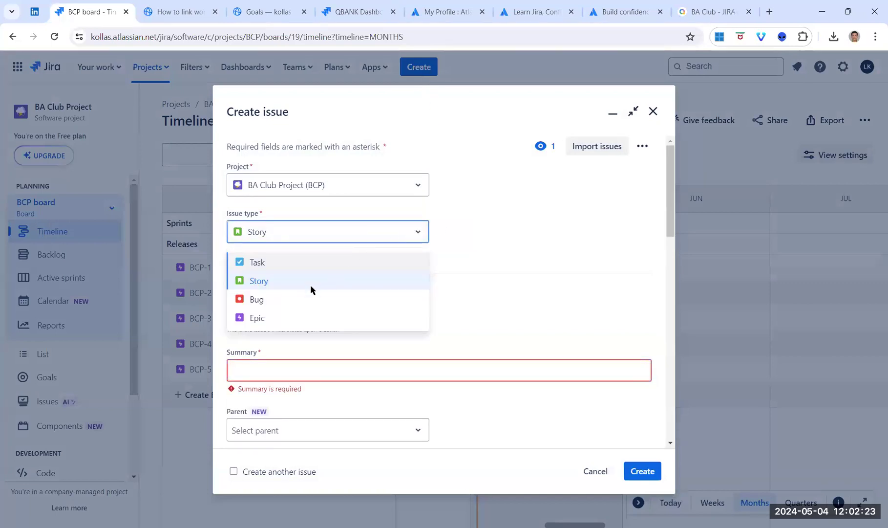
left_click(281, 314)
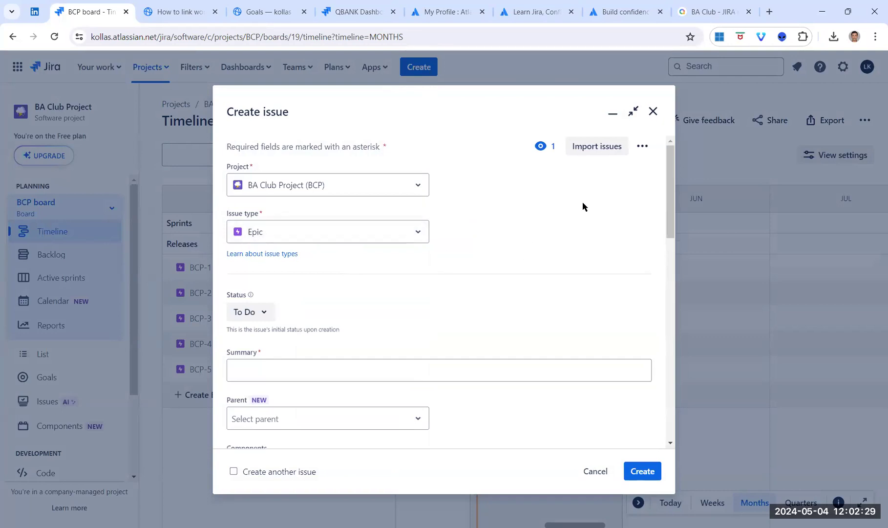
left_click_drag(670, 179, 669, 265)
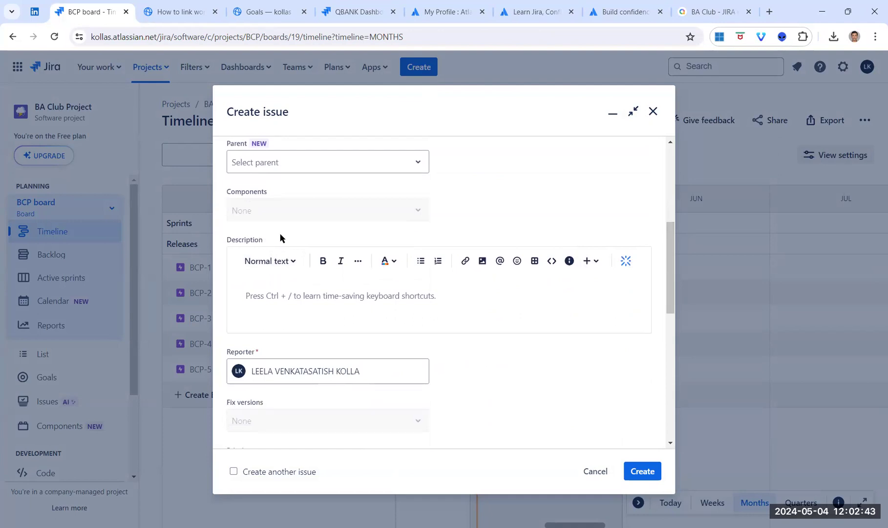
scroll(533, 332, "down", 3)
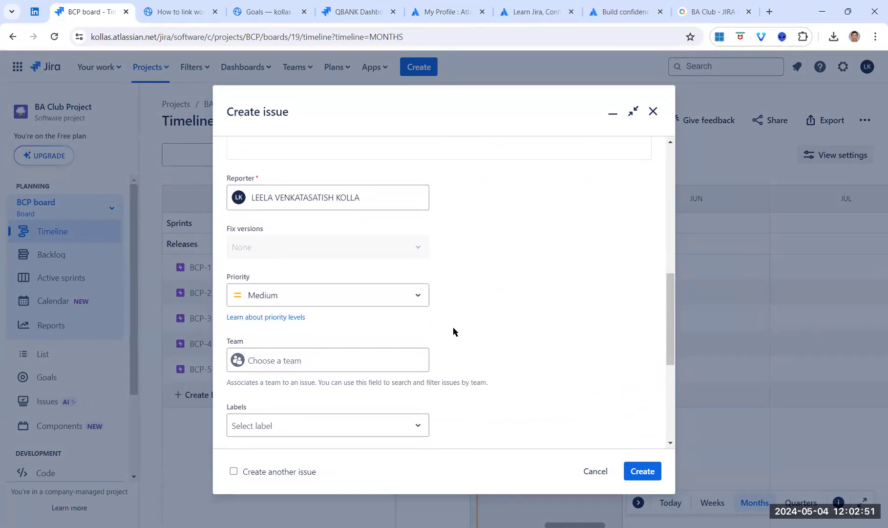
scroll(479, 330, "up", 7)
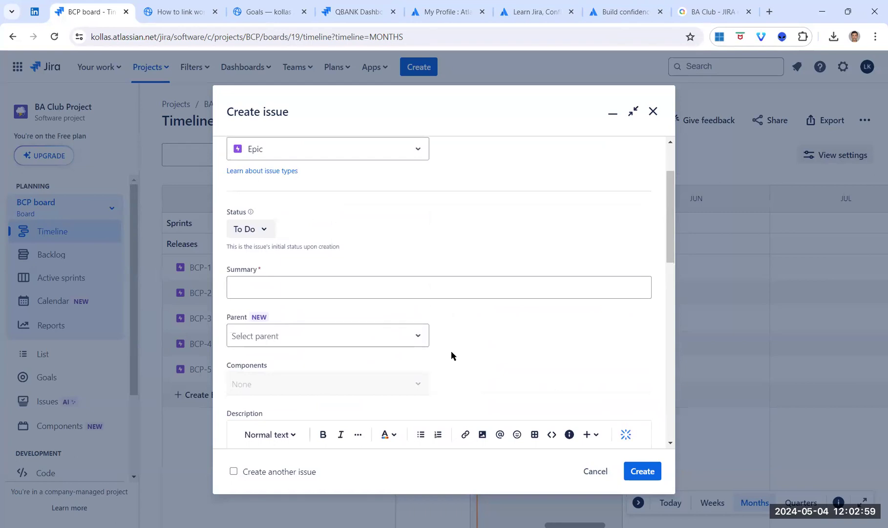
scroll(453, 351, "down", 1)
left_click(449, 239)
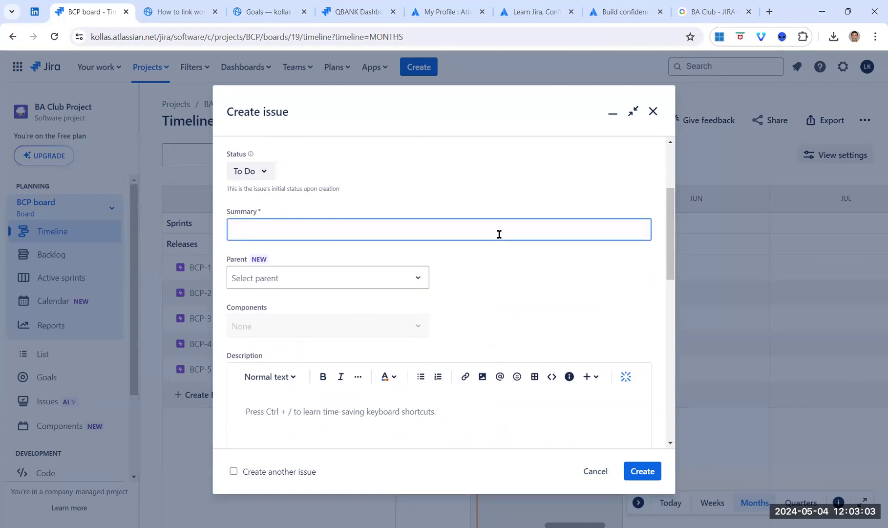
type("Return of Refund of the Items purchased")
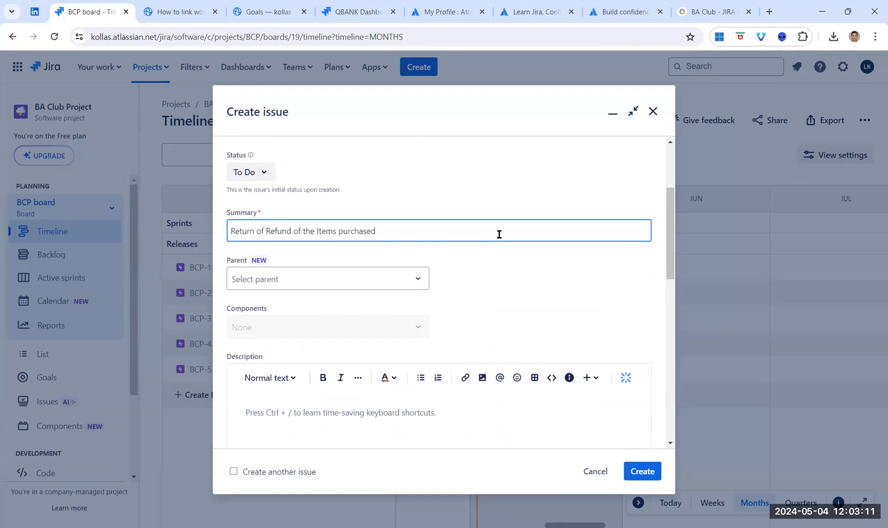
Check the new epic's issue type and look through the available status and parent choices.
scroll(498, 234, "up", 3)
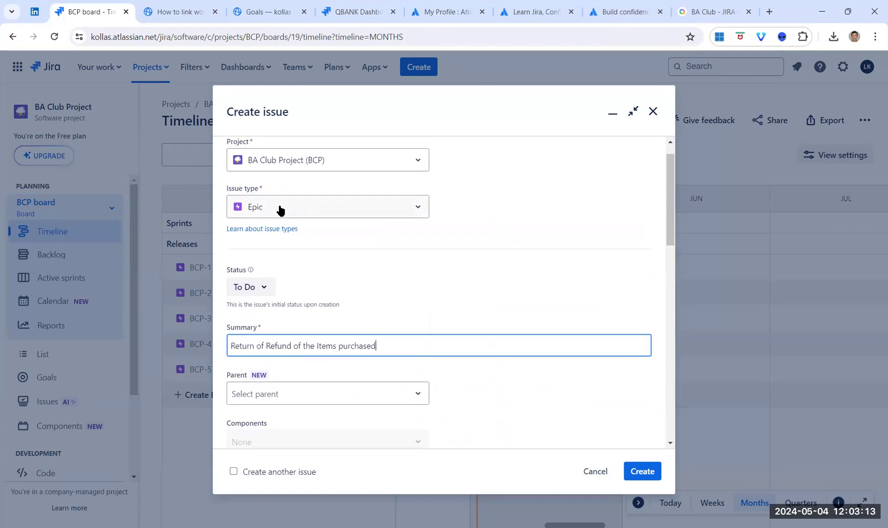
left_click(479, 206)
scroll(298, 261, "down", 2)
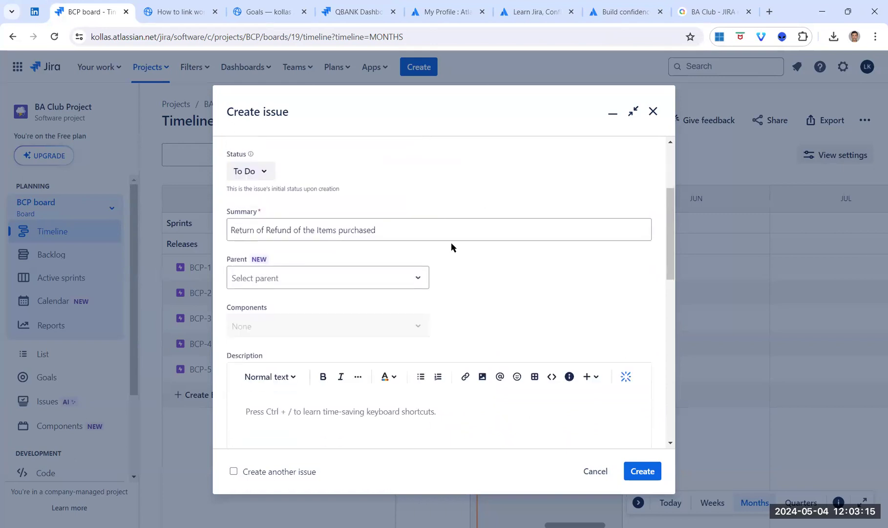
left_click(249, 171)
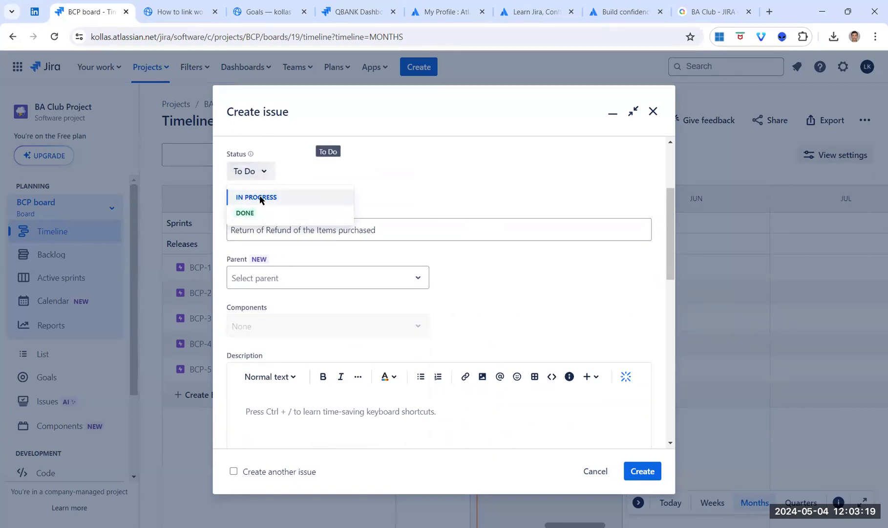
left_click(349, 168)
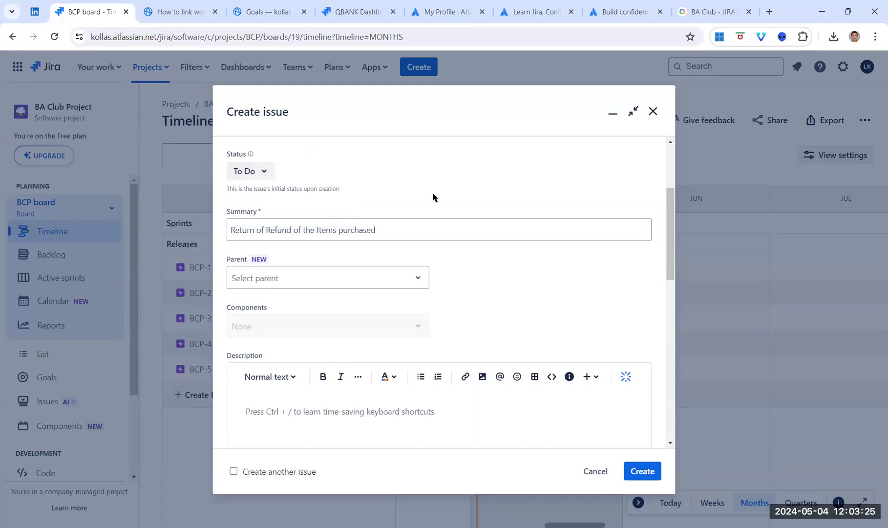
left_click(418, 278)
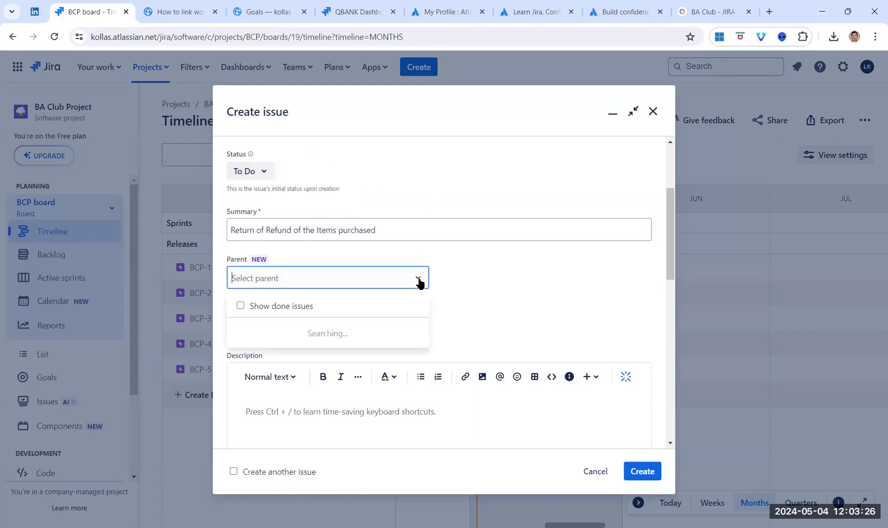
left_click(468, 259)
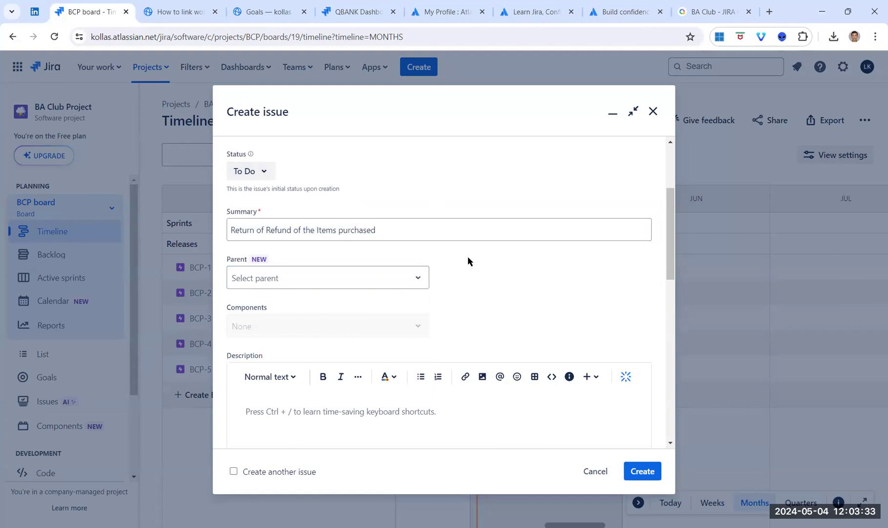
Ask Atlassian Intelligence in the new epic's description for "acceptance criteria for the epic".
scroll(468, 256, "down", 4)
left_click(285, 240)
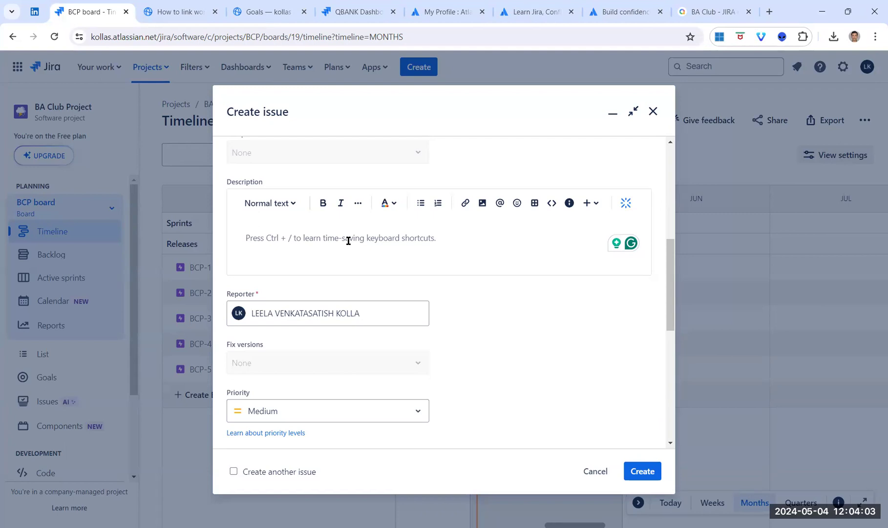
scroll(349, 240, "up", 6)
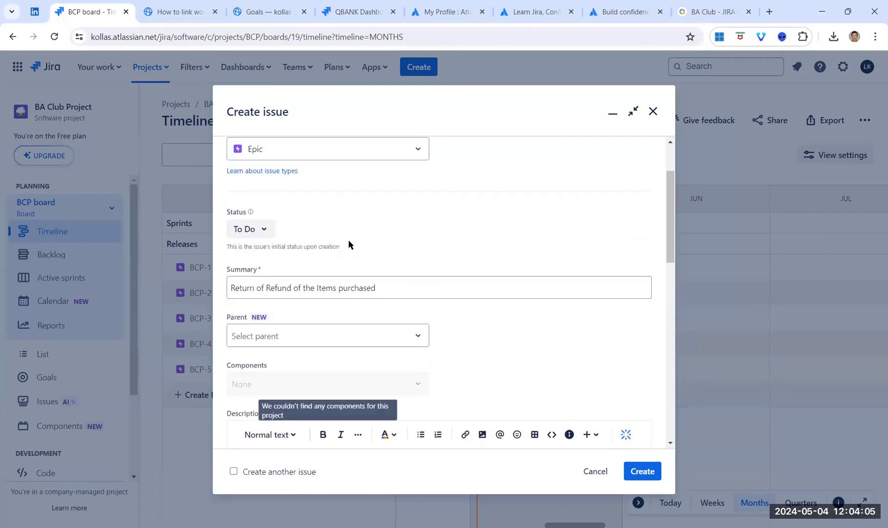
scroll(348, 245, "down", 2)
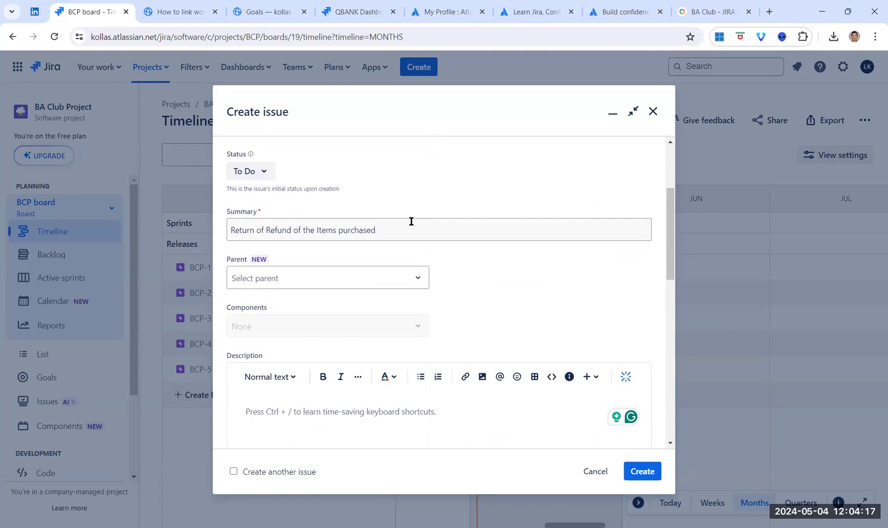
scroll(476, 252, "down", 2)
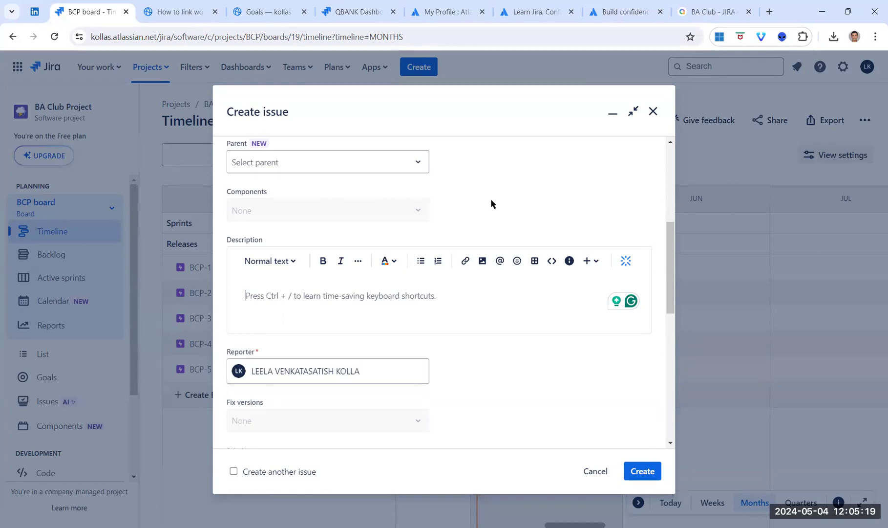
left_click(626, 261)
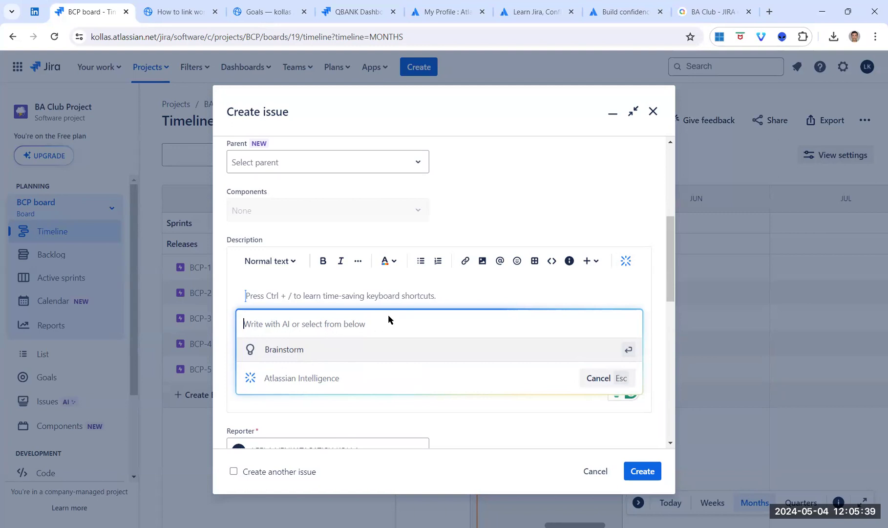
type("acc")
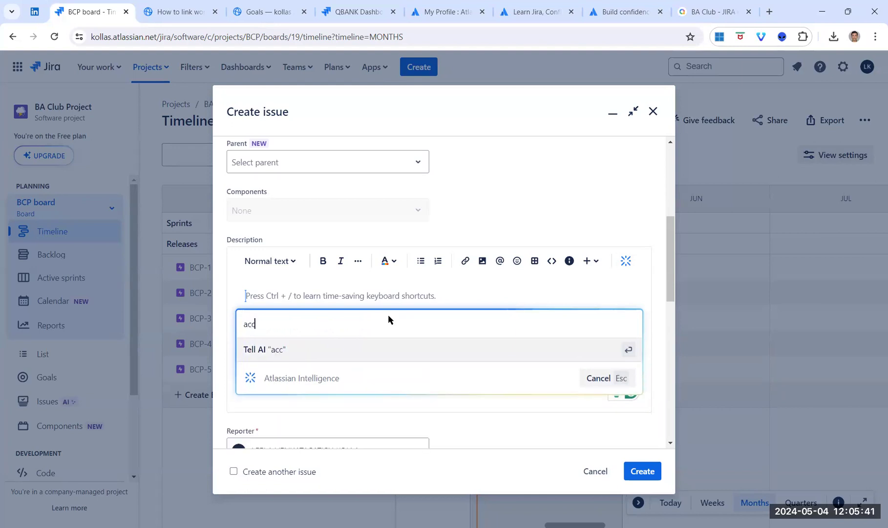
type("eptance criteria for the ")
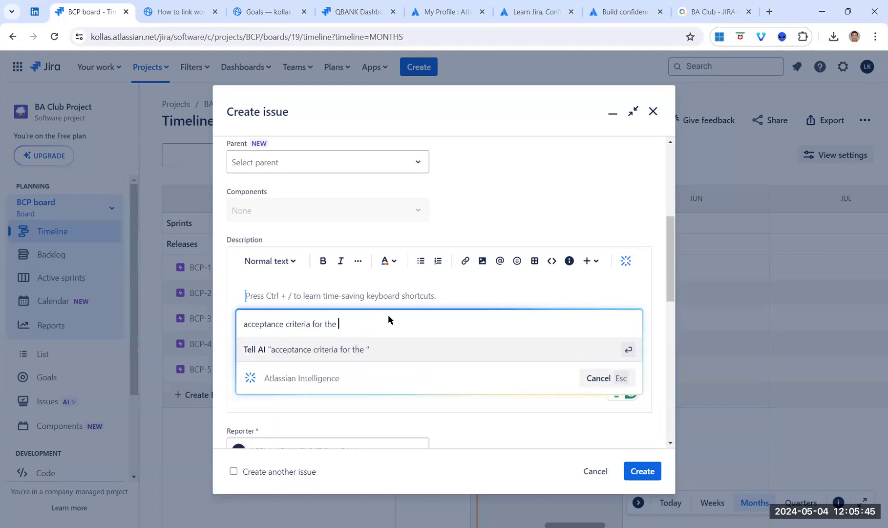
type("epic")
key("Return")
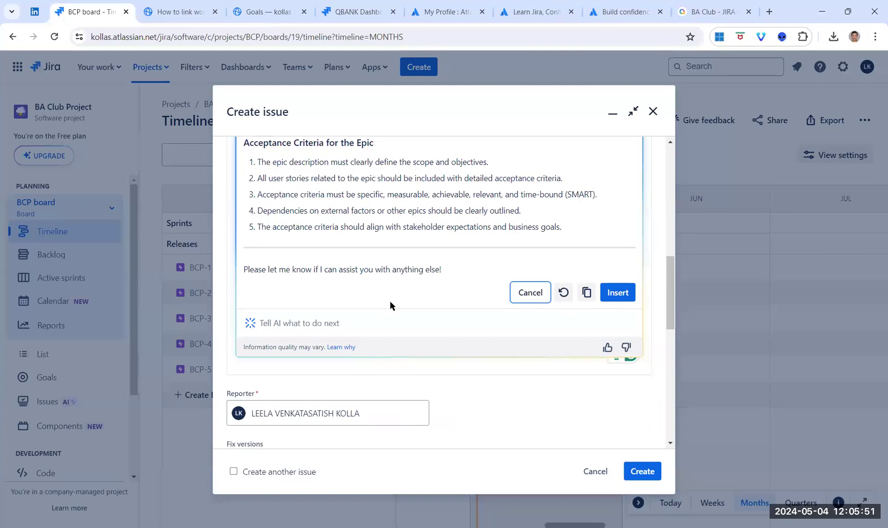
scroll(390, 306, "up", 1)
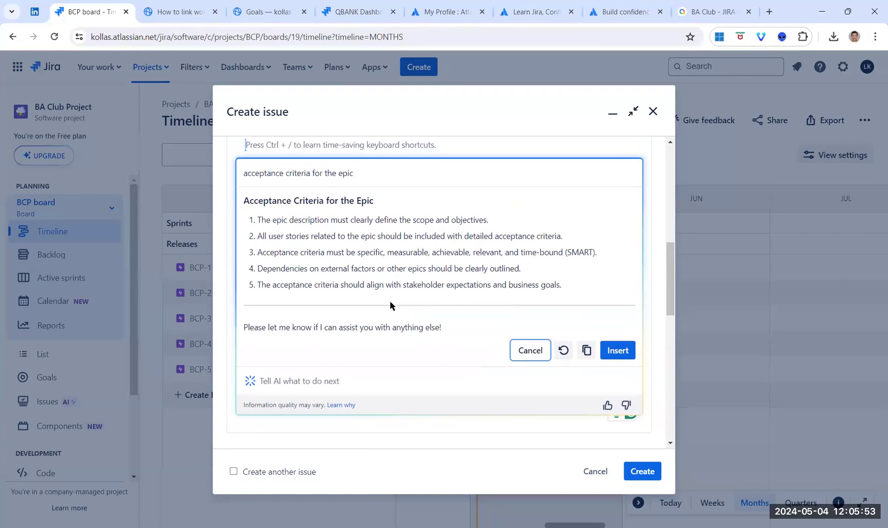
Reword the AI prompt to "acceptance criteria for the return or refund purchased items", generate the text and check its 30-day return condition.
left_click(353, 172)
key("BackSpace")
key("BackSpace")
key("BackSpace")
key("BackSpace")
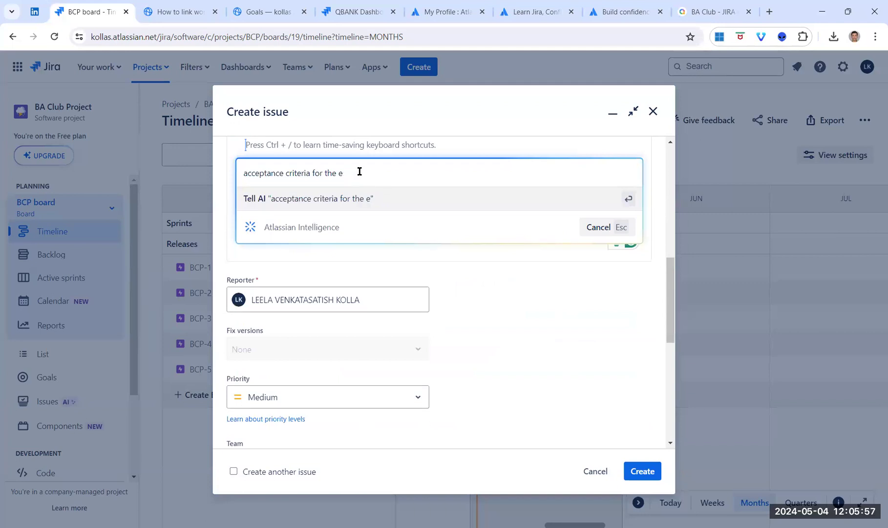
type("returno")
key("BackSpace")
type("r")
key("BackSpace")
type("or ref")
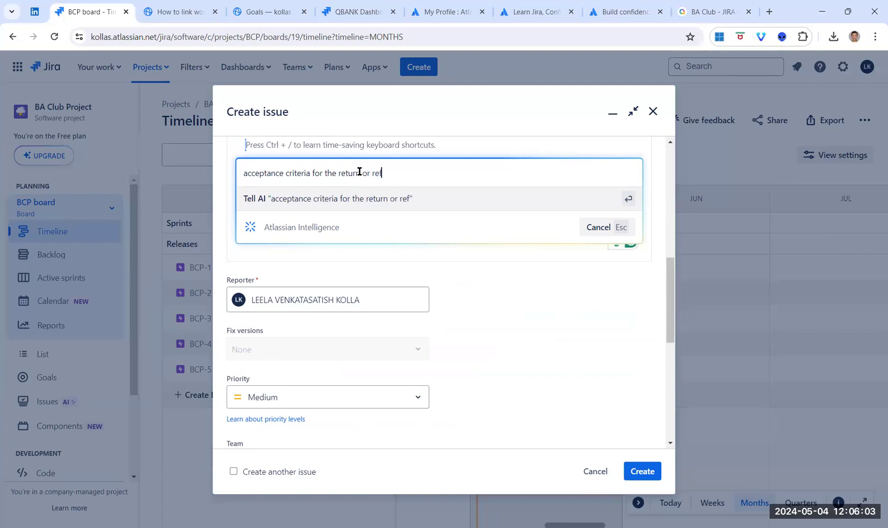
type("und purchased items")
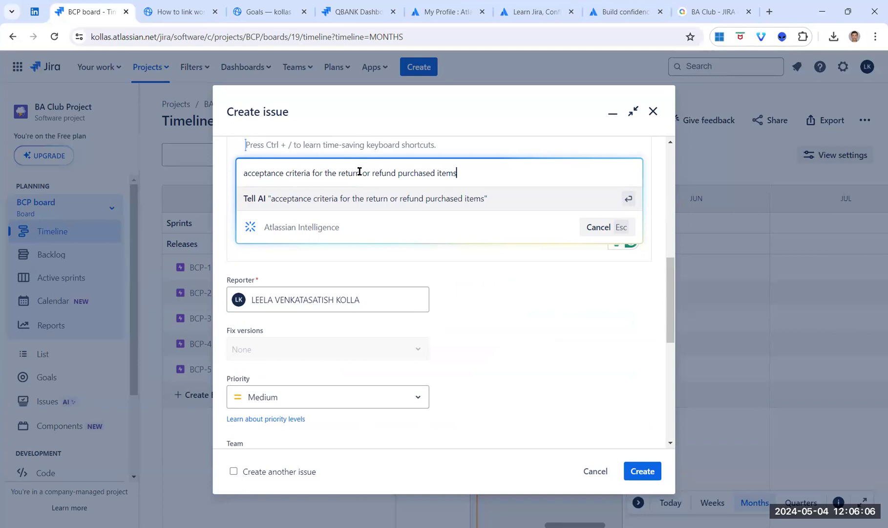
key("Return")
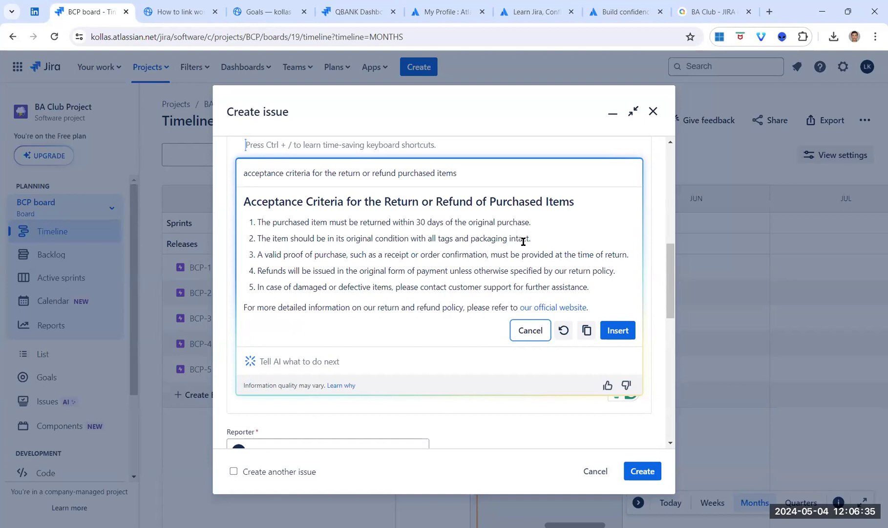
left_click_drag(416, 221, 424, 222)
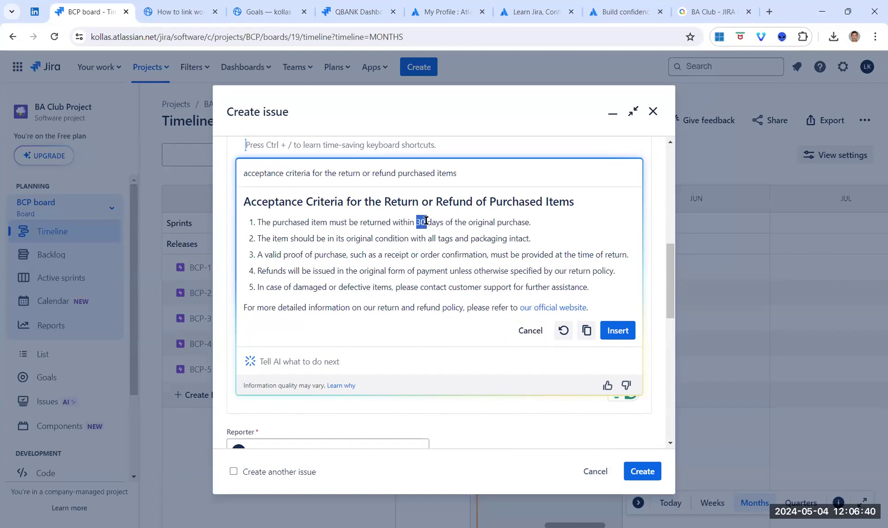
left_click(537, 252)
Send the AI the follow-up request "add 5 more acceptance criteria for the same epic".
left_click(344, 360)
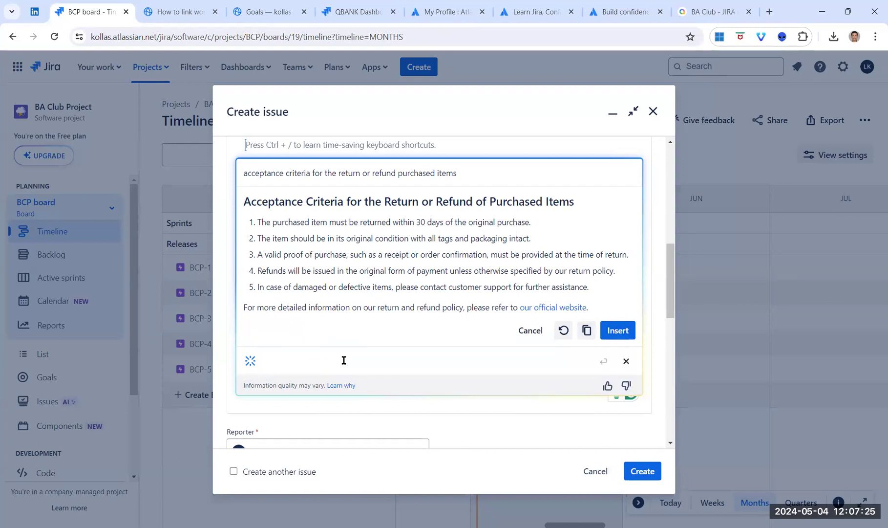
type("add")
type("acc")
key("BackSpace")
key("BackSpace")
key("BackSpace")
type("5 more accept")
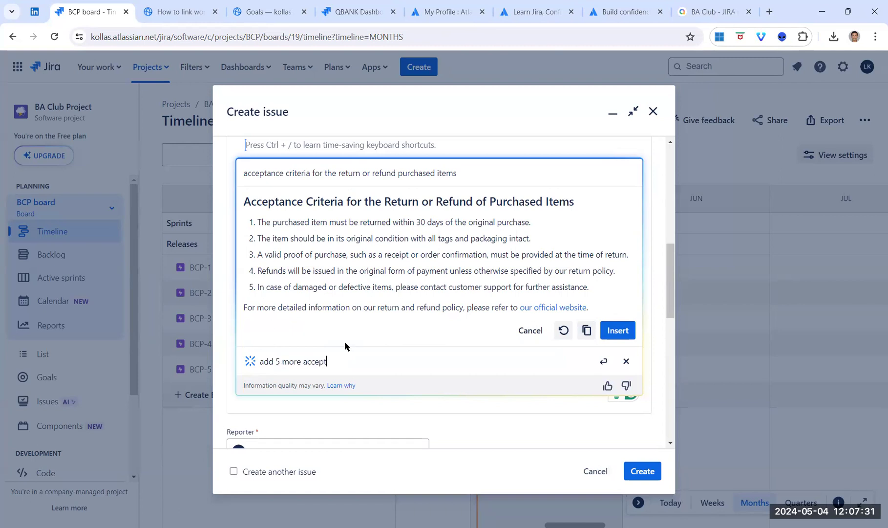
type("ance criteria for the same p")
type("pic")
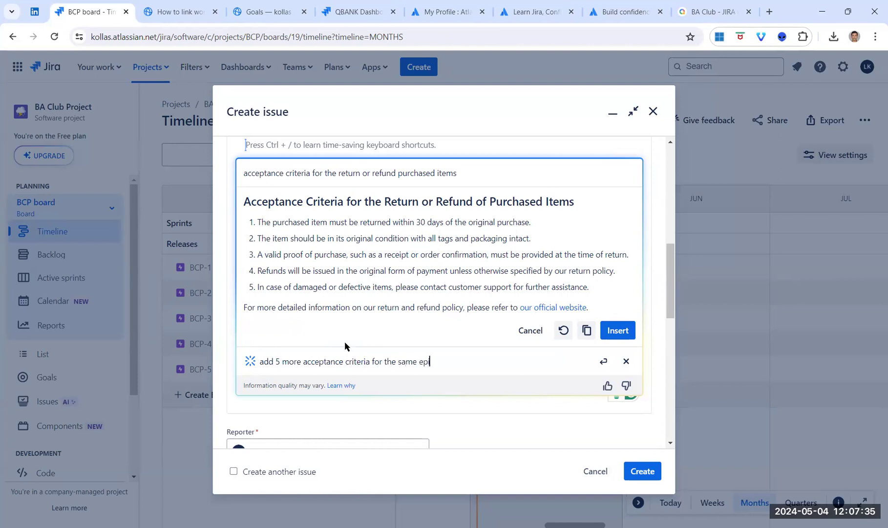
key("Return")
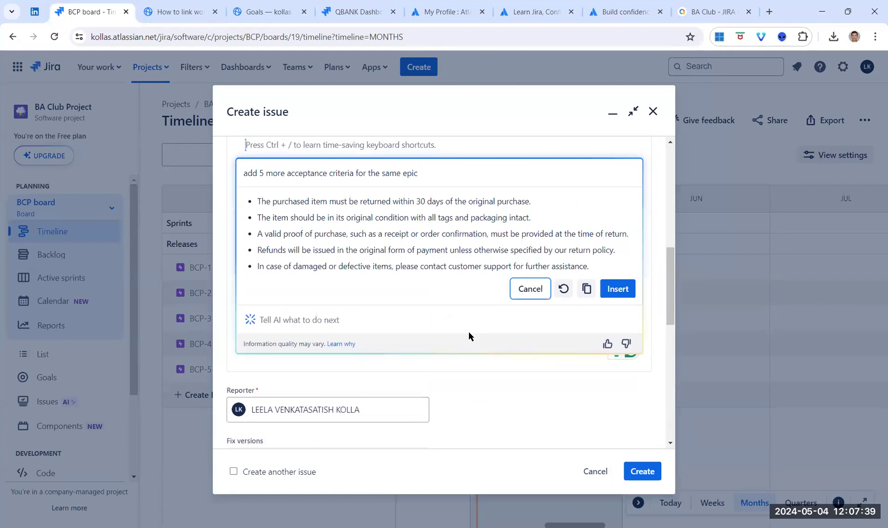
Send the AI another follow-up request, "list additional pointers to the above acceptance criteria".
scroll(414, 288, "up", 3)
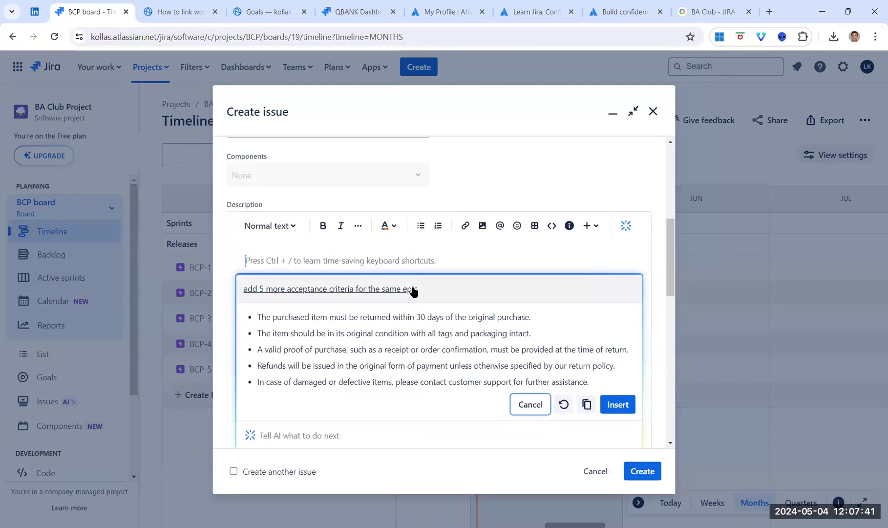
scroll(444, 289, "down", 1)
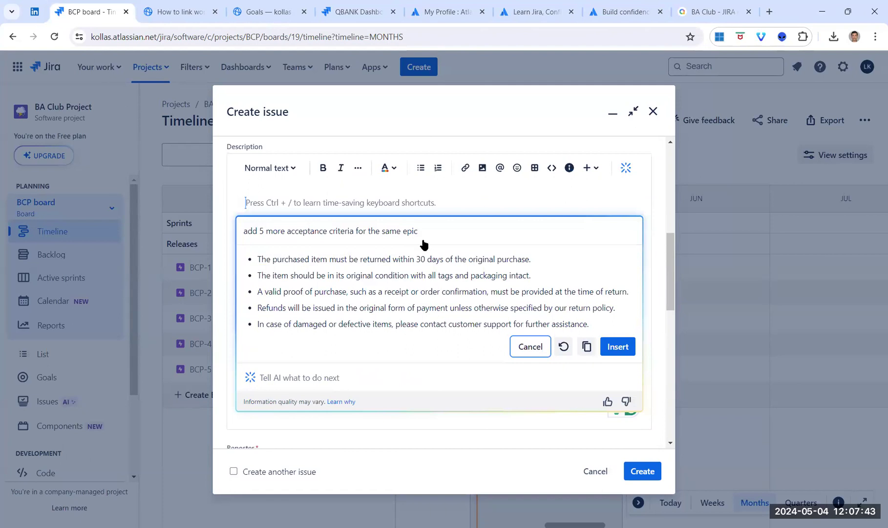
left_click(343, 382)
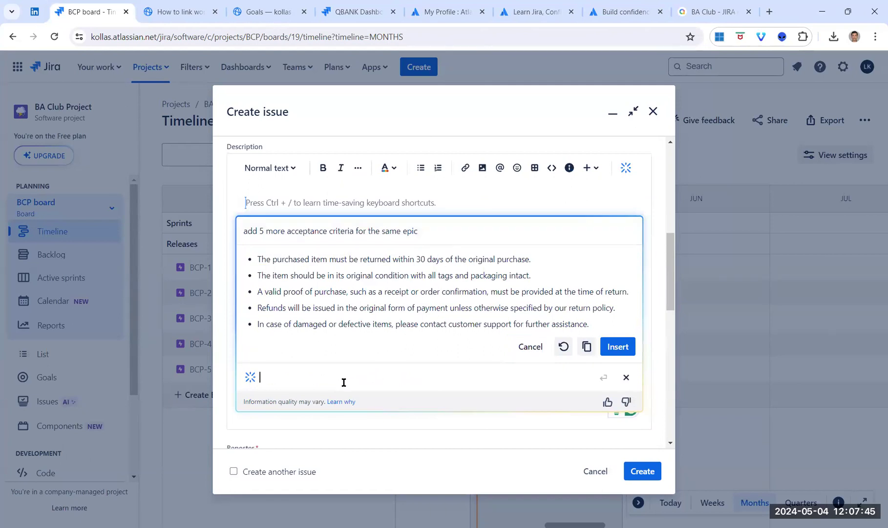
type("list additional po")
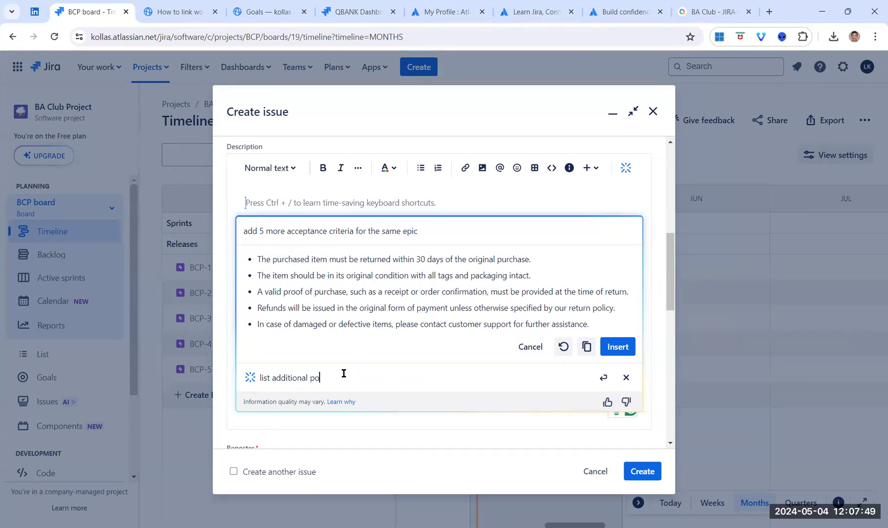
type("inters to the above acceptance criteria")
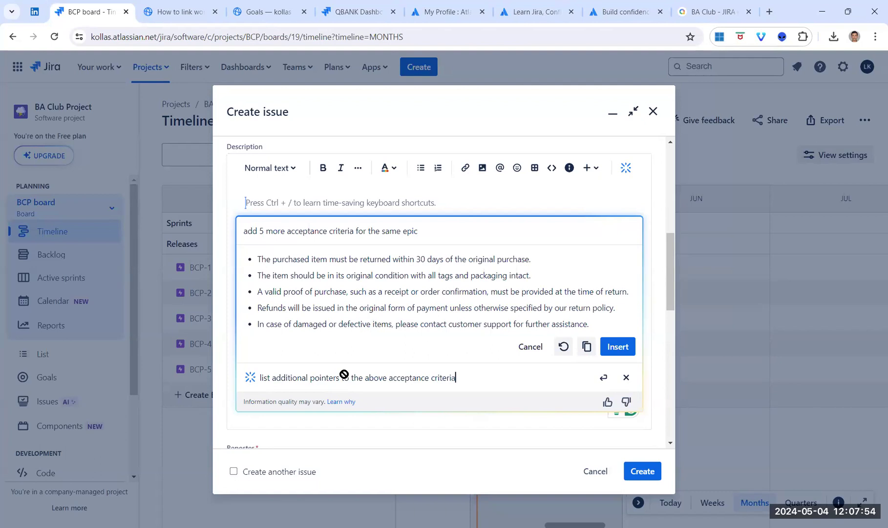
key("Return")
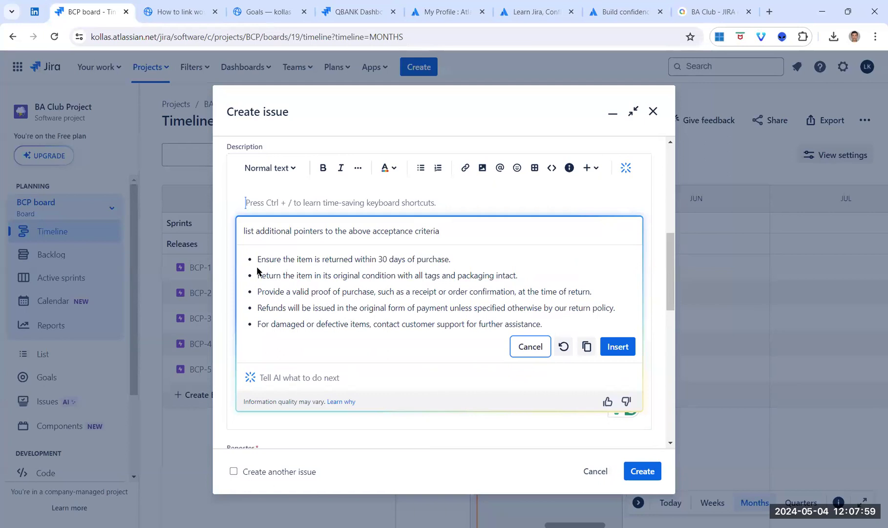
Insert the AI-generated list of return and refund criteria into the epic's description.
left_click_drag(258, 255, 588, 322)
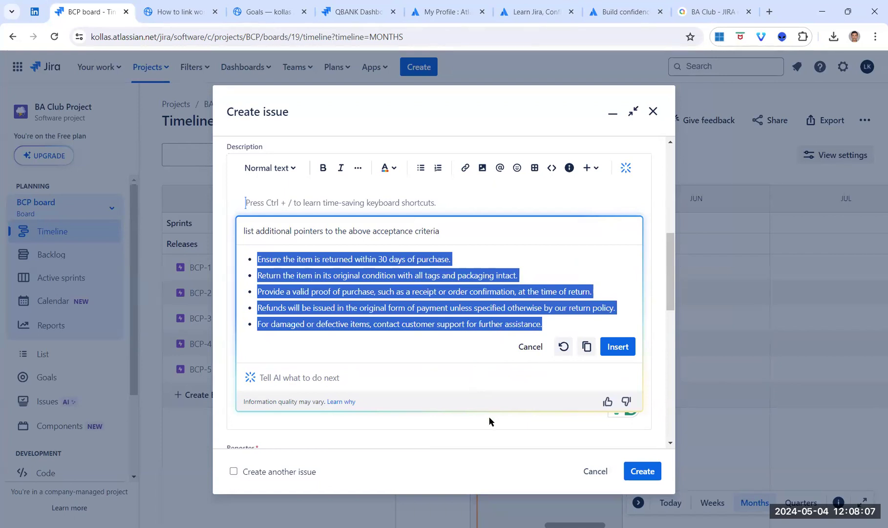
left_click(617, 347)
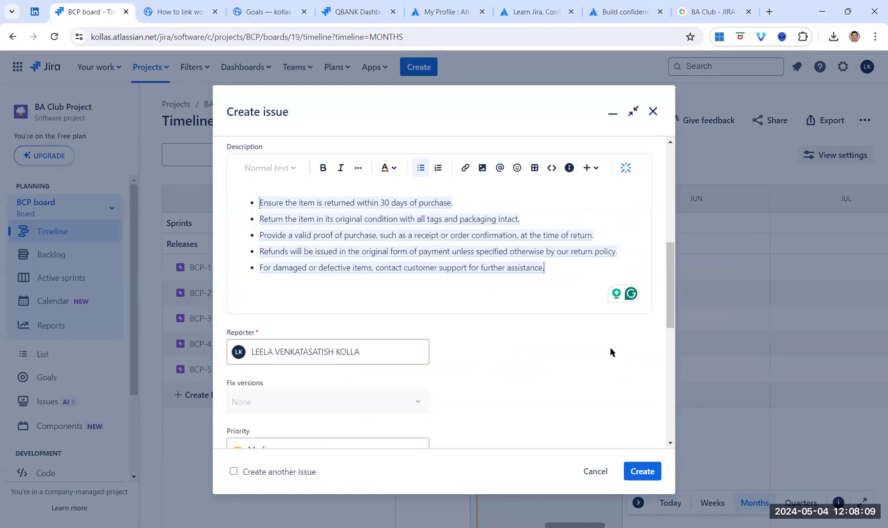
scroll(461, 323, "up", 1)
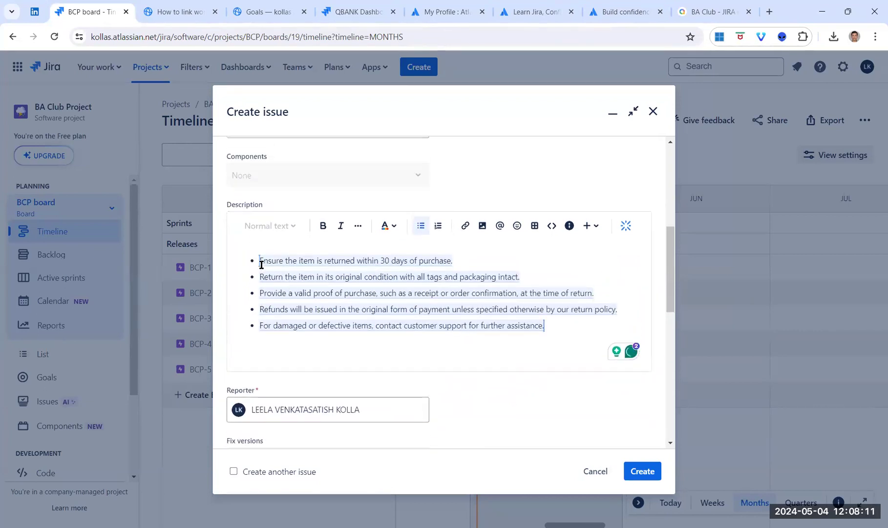
Add blank lines below the last return and refund criterion in the epic's description.
left_click(567, 329)
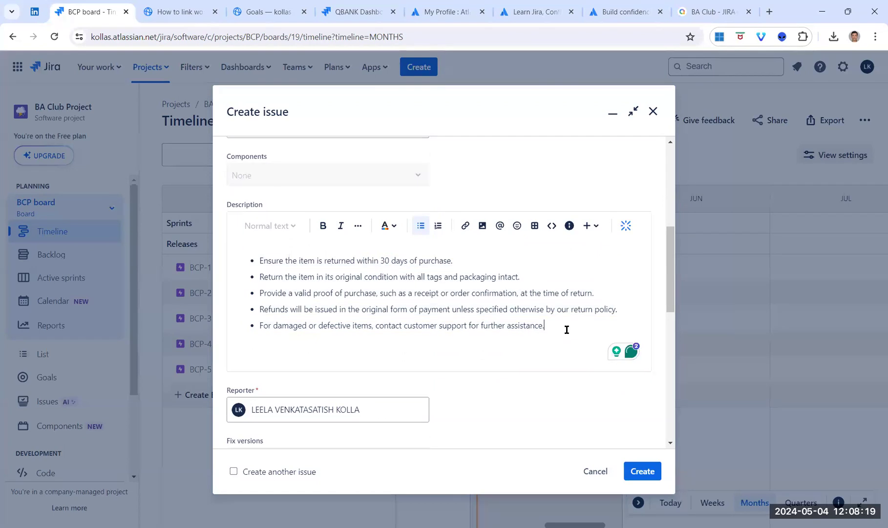
key("Return")
key("Return")
key("Return")
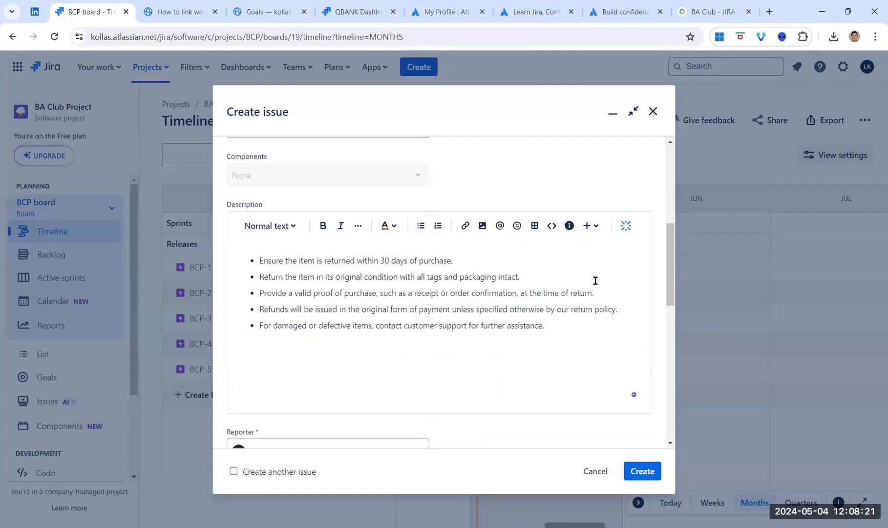
Generate AI text with the prompt "list down definition of done for return or refund purchased items" and discard the response.
left_click(626, 226)
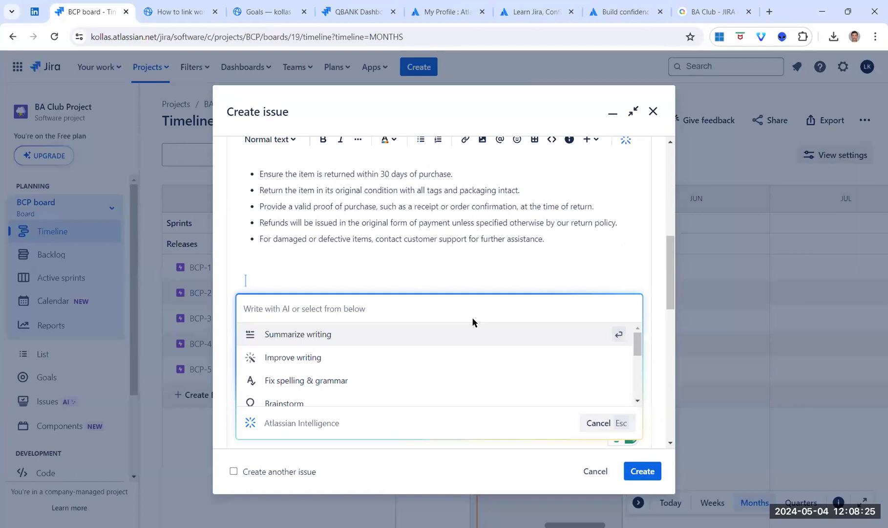
type("li")
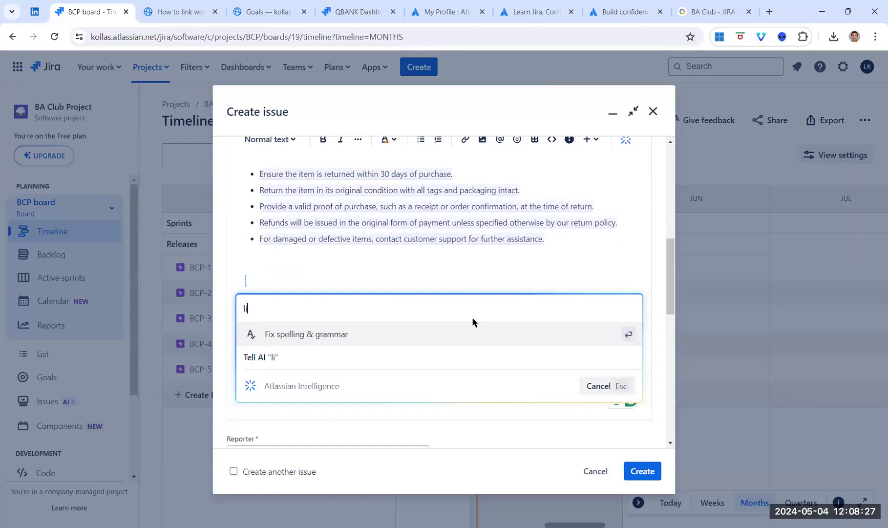
type("st down adef")
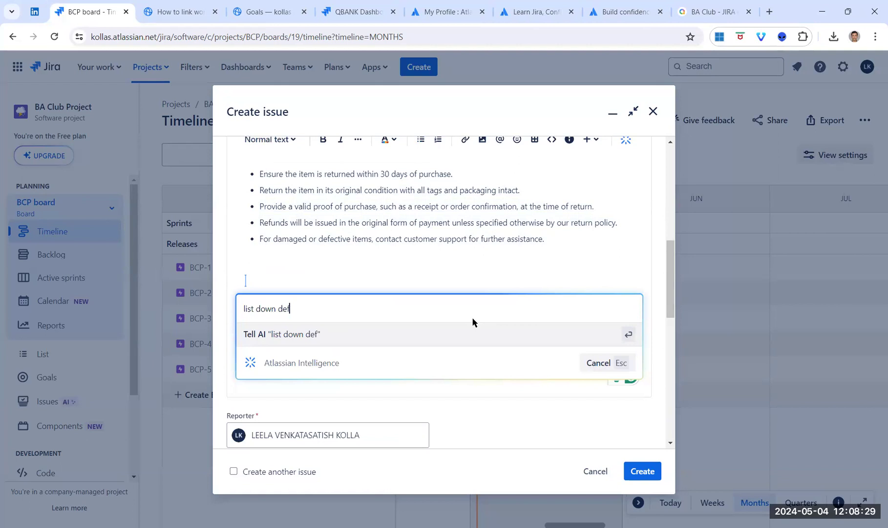
type("inition of done f")
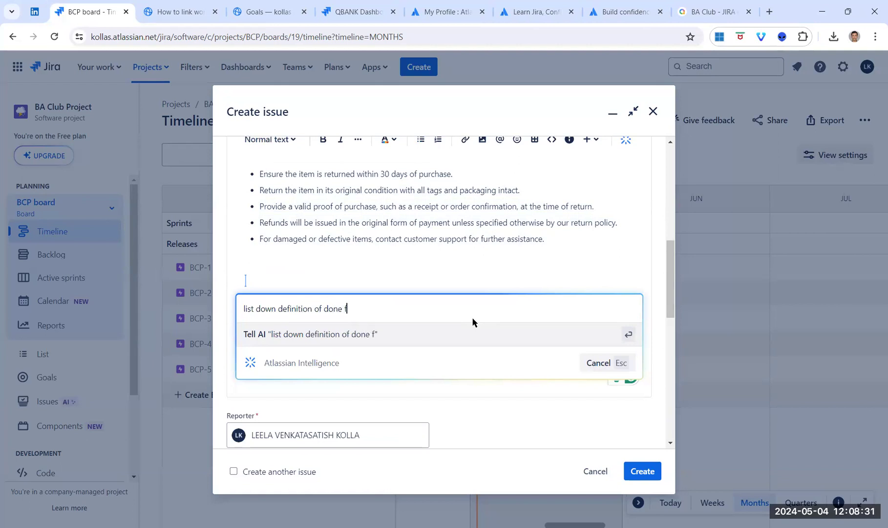
type("or return or refu")
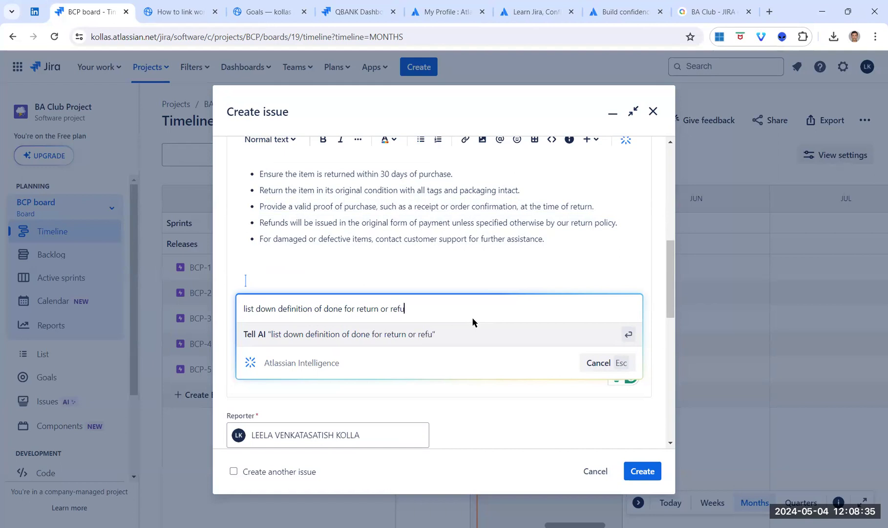
type("nd purchas")
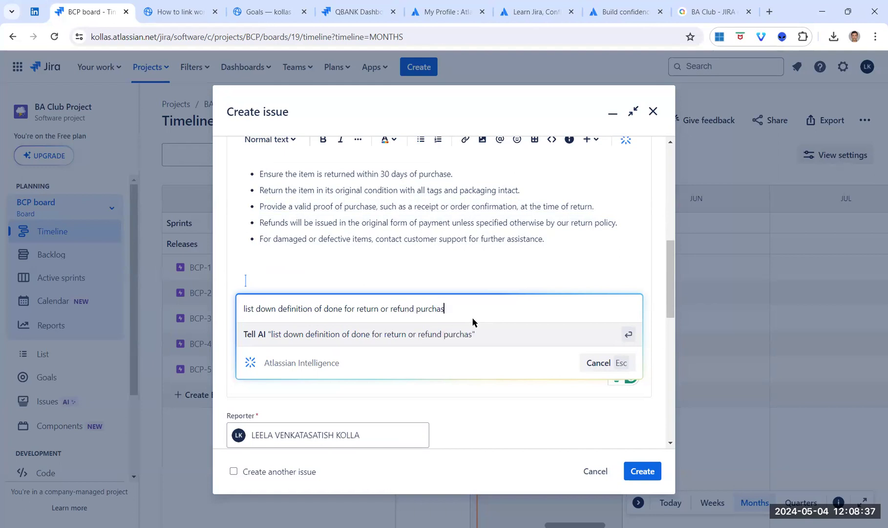
type("ed items")
key("Return")
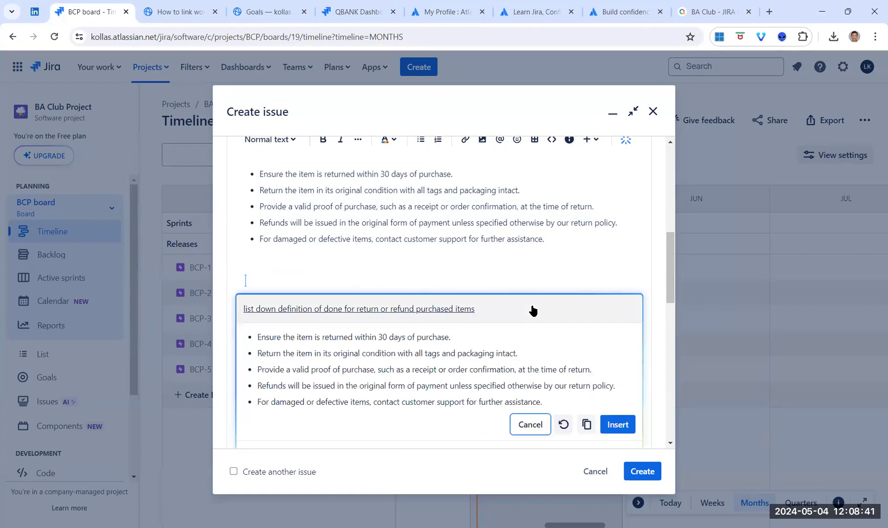
left_click(530, 424)
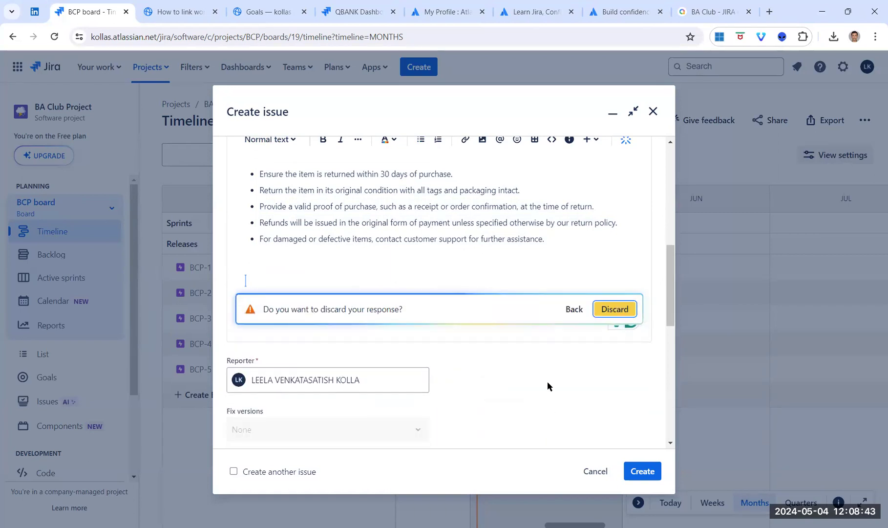
left_click(616, 310)
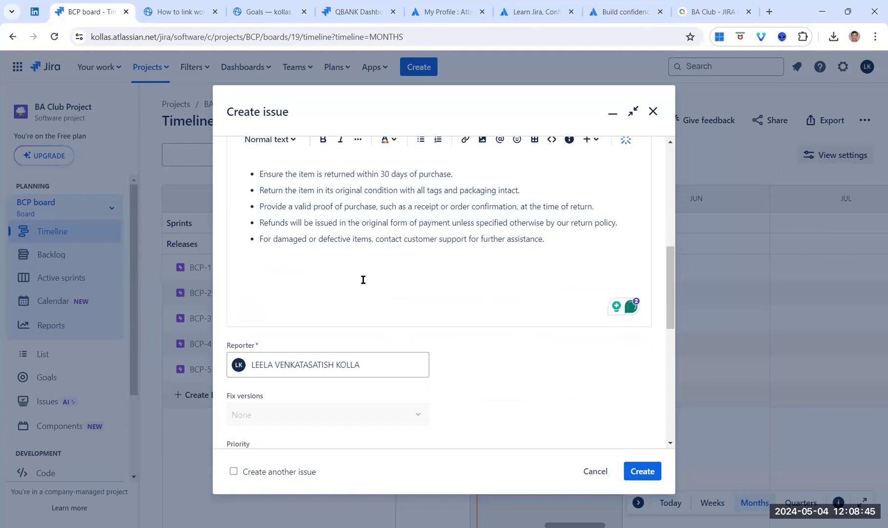
Review the description's criteria and the AI writing options, such as improving the writing or changing its tone.
scroll(363, 279, "up", 1)
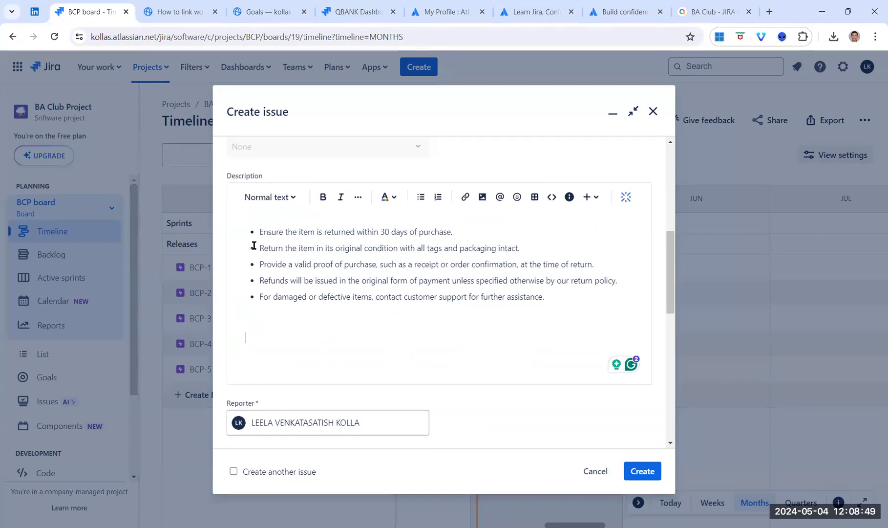
left_click_drag(261, 235, 530, 316)
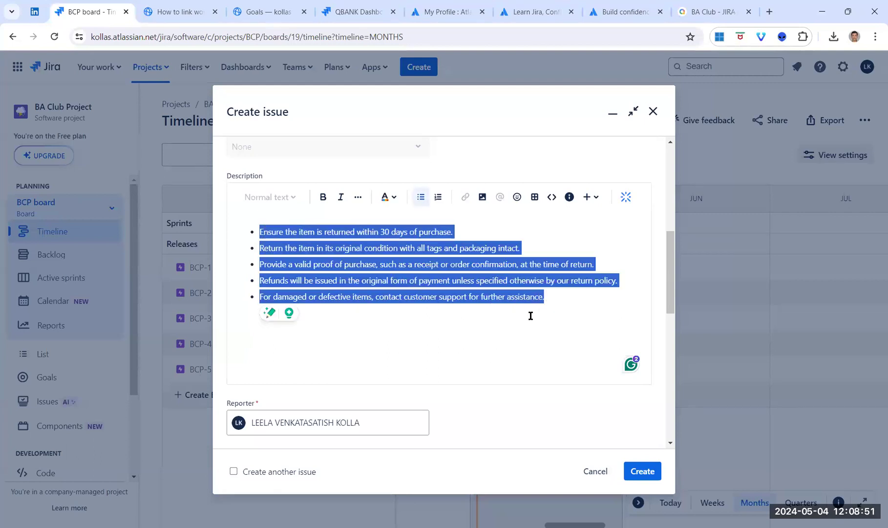
left_click(530, 315)
left_click(626, 196)
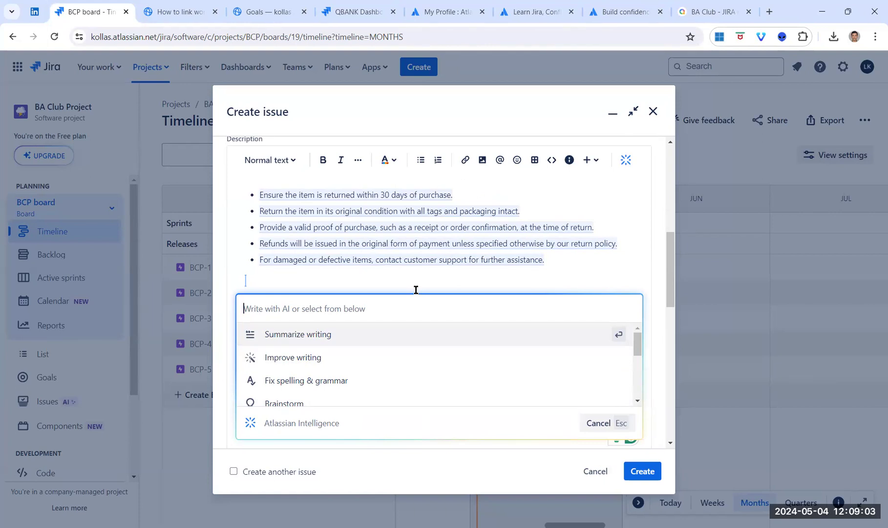
scroll(408, 348, "down", 3)
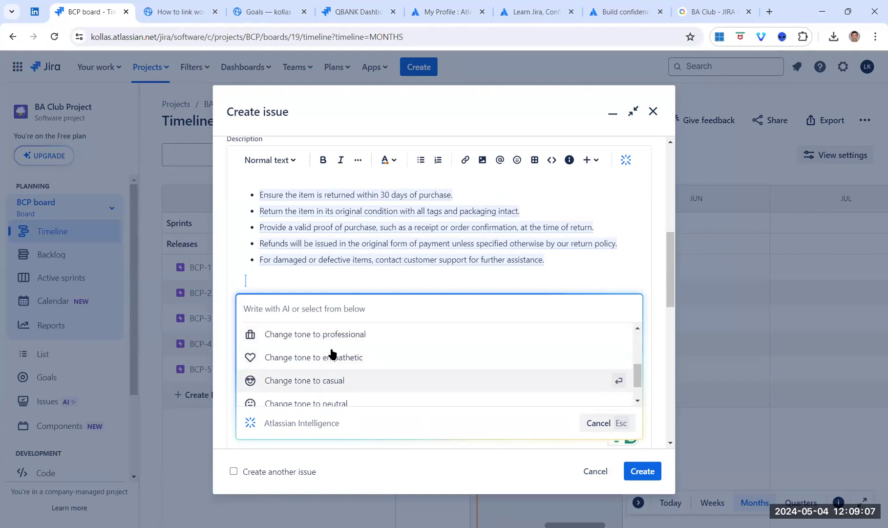
scroll(367, 352, "down", 1)
scroll(381, 365, "up", 3)
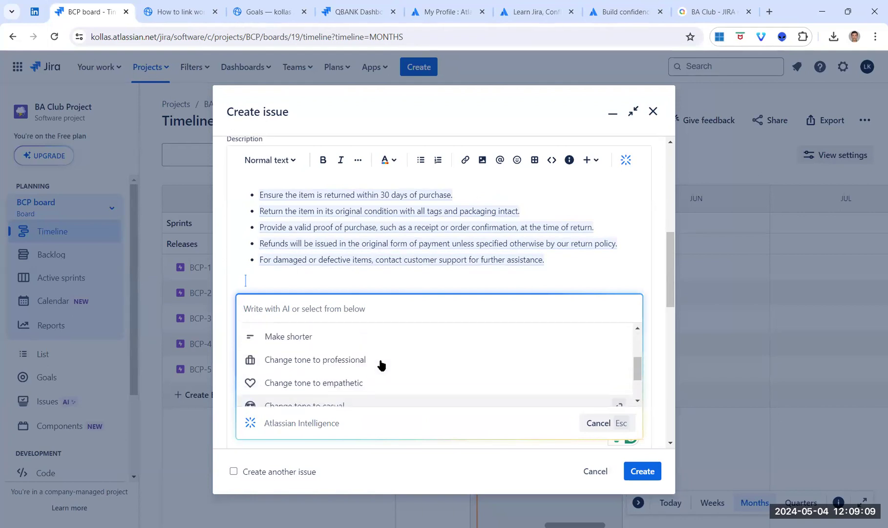
scroll(381, 366, "up", 1)
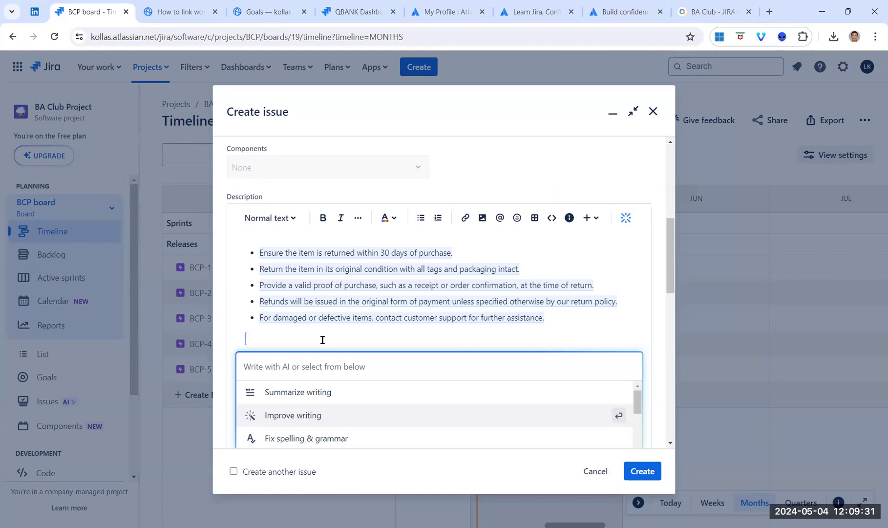
scroll(220, 334, "down", 1)
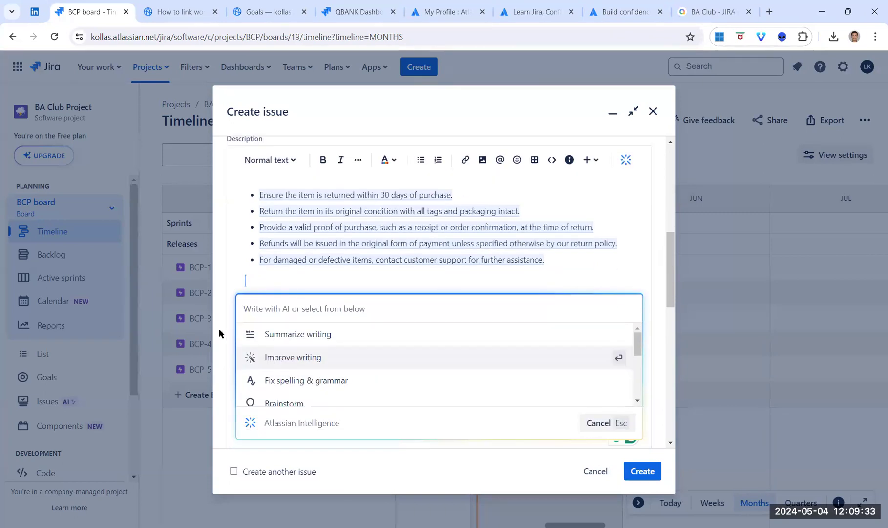
left_click(599, 422)
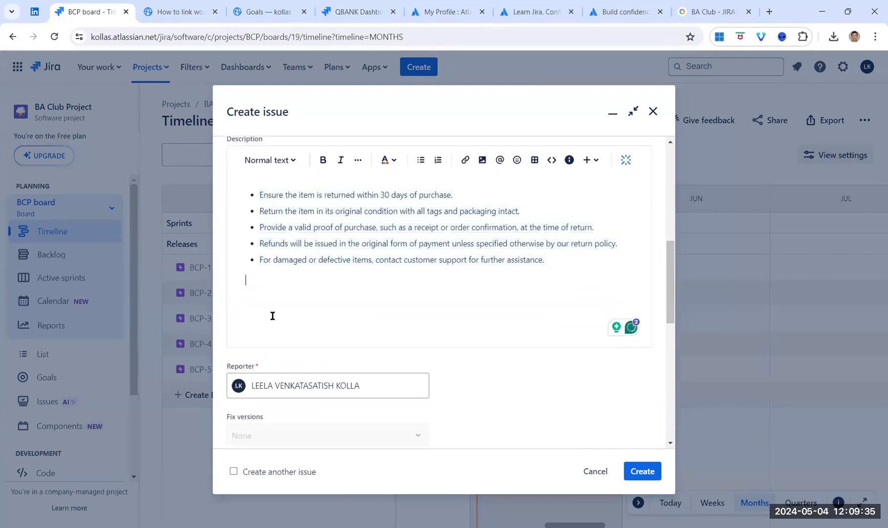
Set the priority of the new return and refund epic to High.
scroll(476, 398, "down", 3)
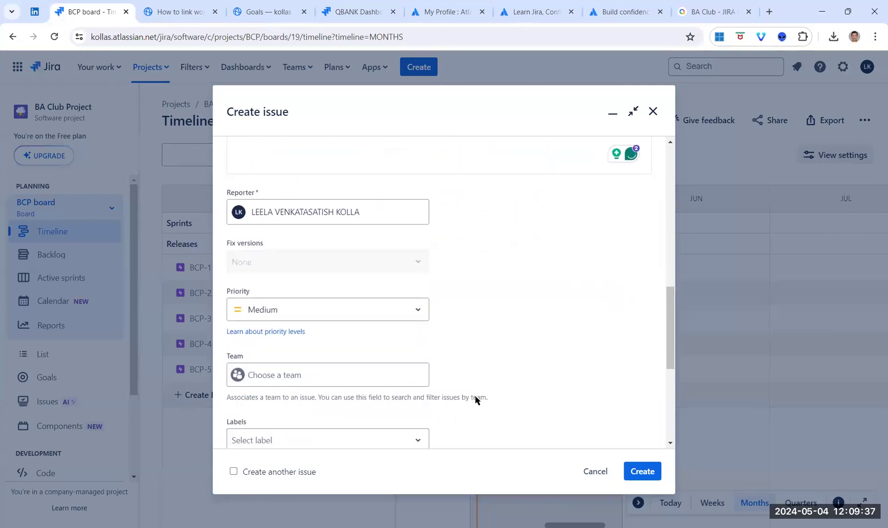
scroll(476, 397, "down", 2)
left_click(386, 201)
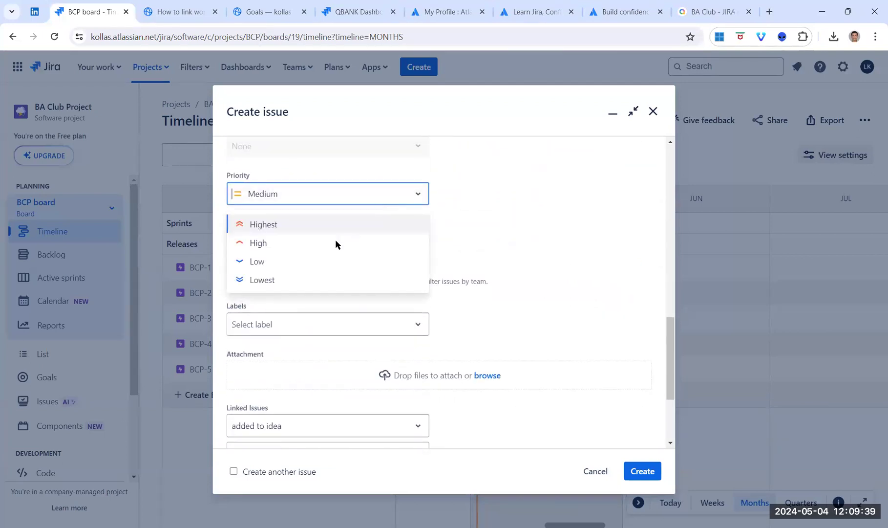
left_click(293, 244)
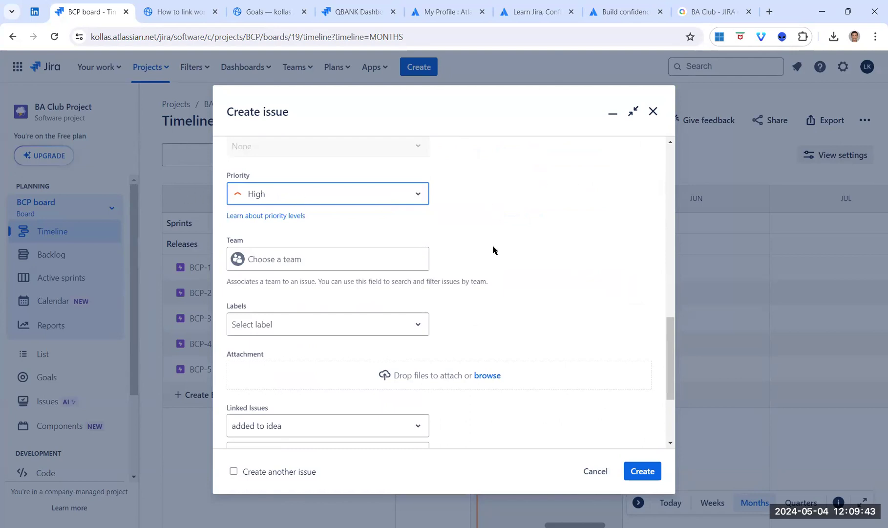
scroll(494, 250, "down", 2)
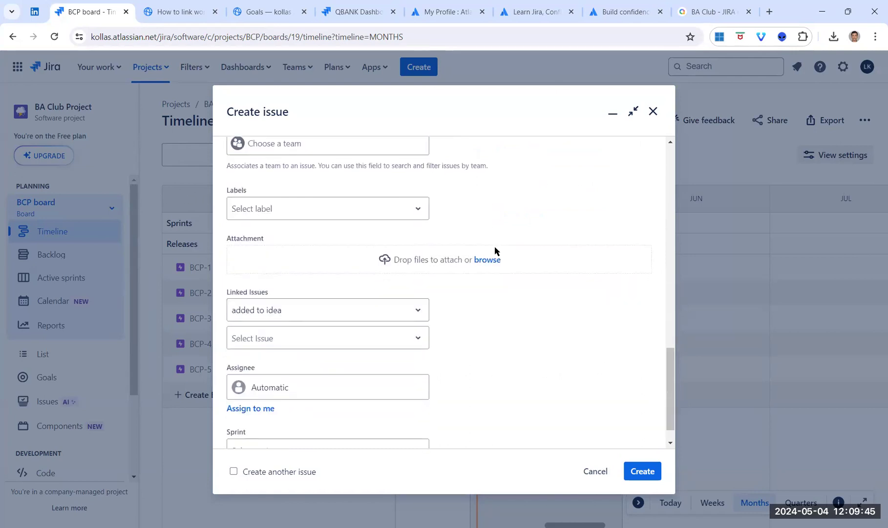
scroll(495, 246, "up", 2)
scroll(499, 257, "up", 1)
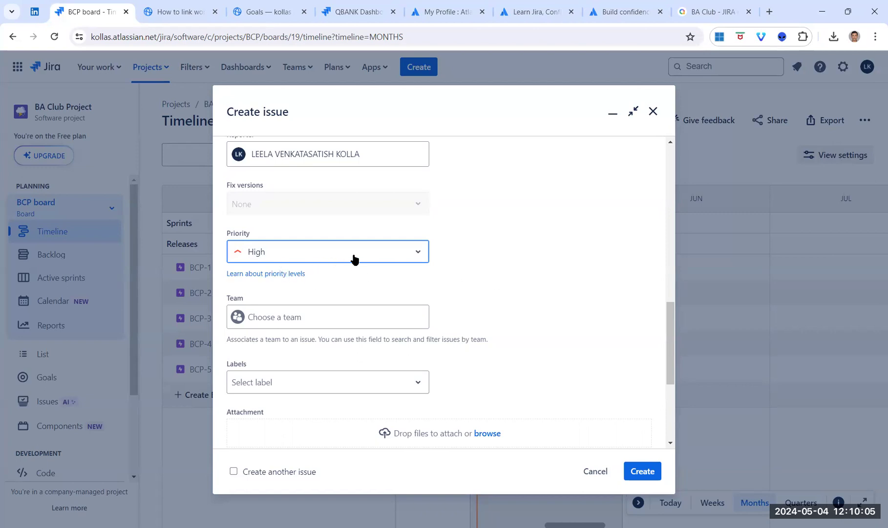
Look through the team and label choices offered for the new epic.
left_click(297, 319)
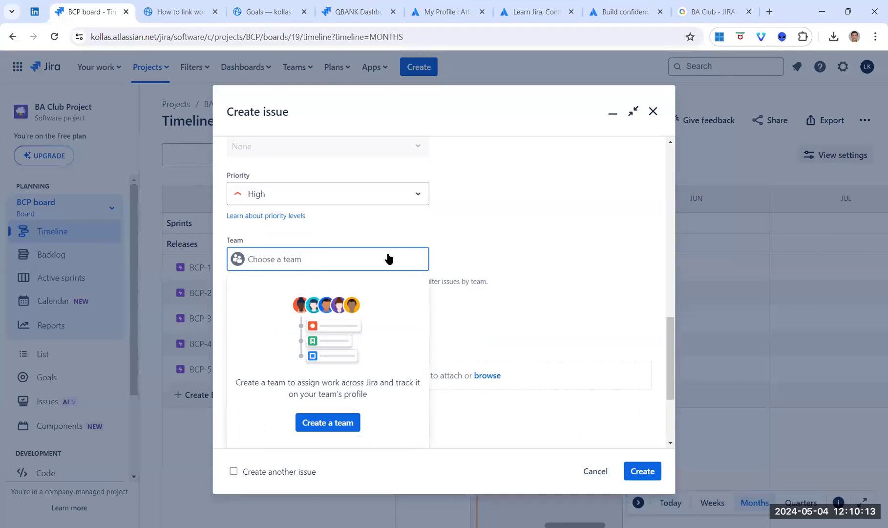
left_click(487, 242)
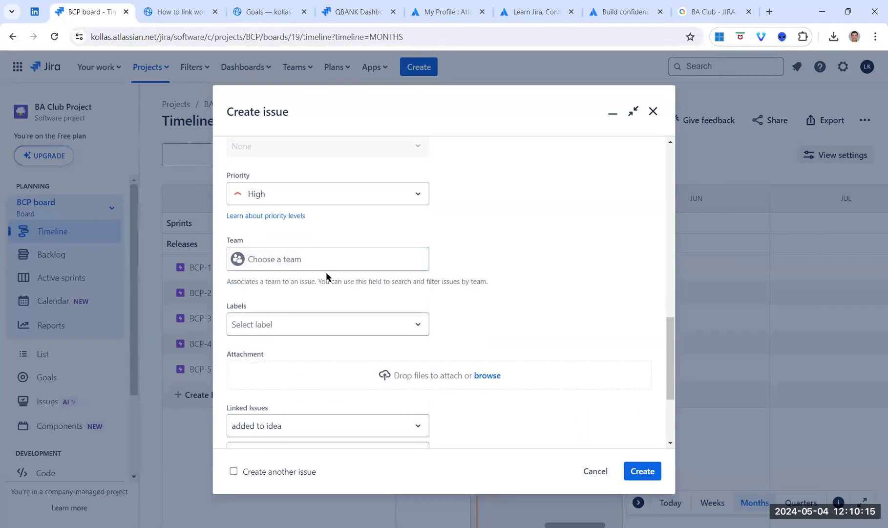
scroll(493, 264, "down", 3)
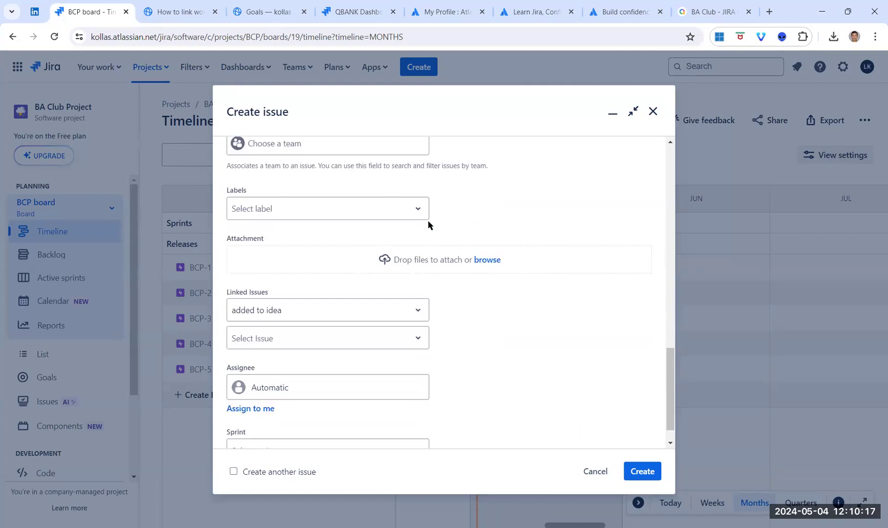
left_click(416, 213)
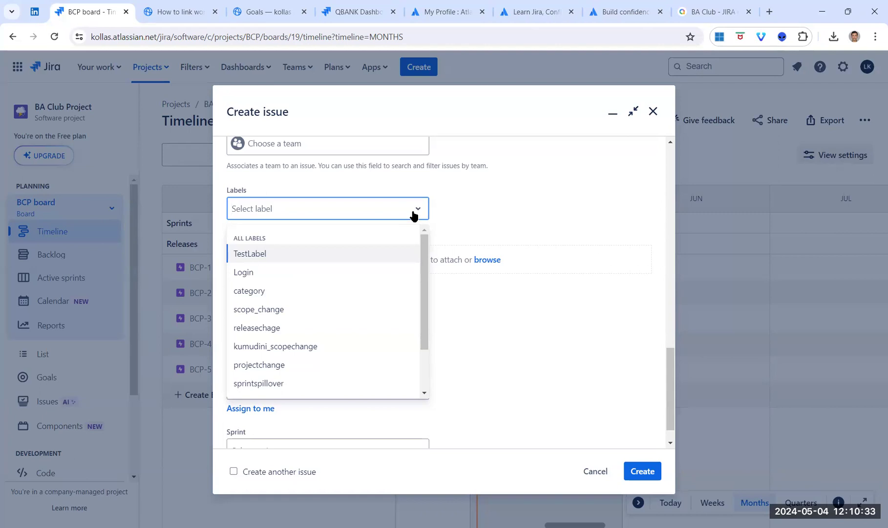
left_click(493, 188)
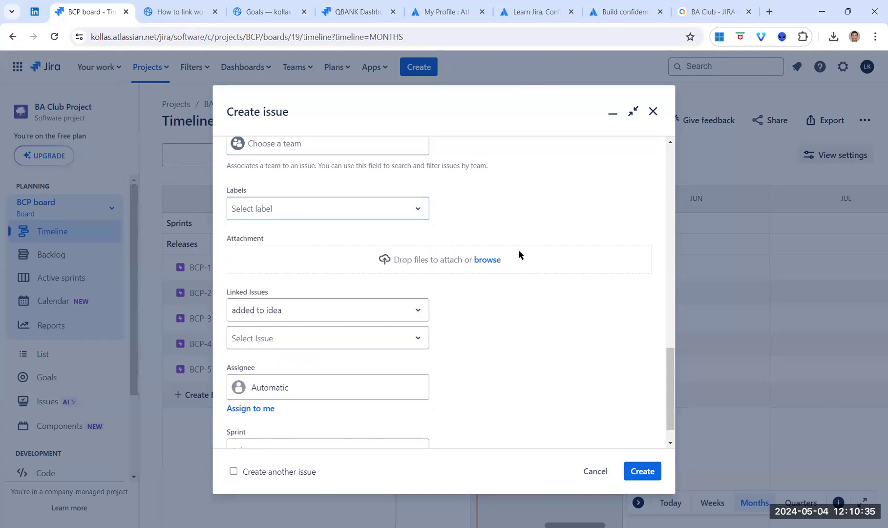
Create the return and refund epic and dismiss the creation notice.
scroll(519, 254, "down", 1)
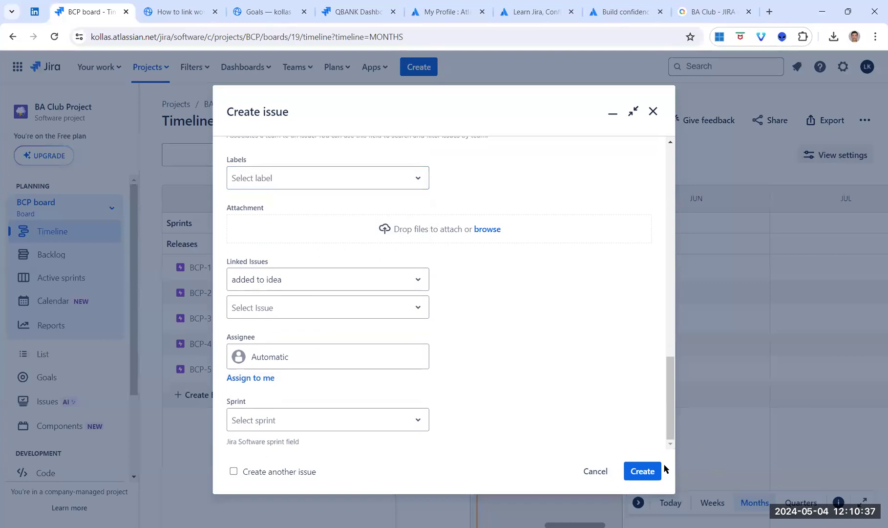
left_click(649, 472)
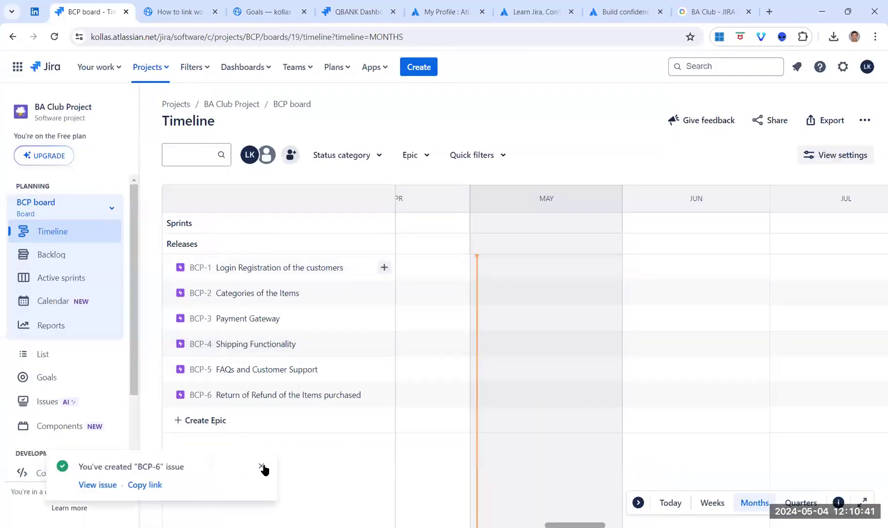
left_click(261, 465)
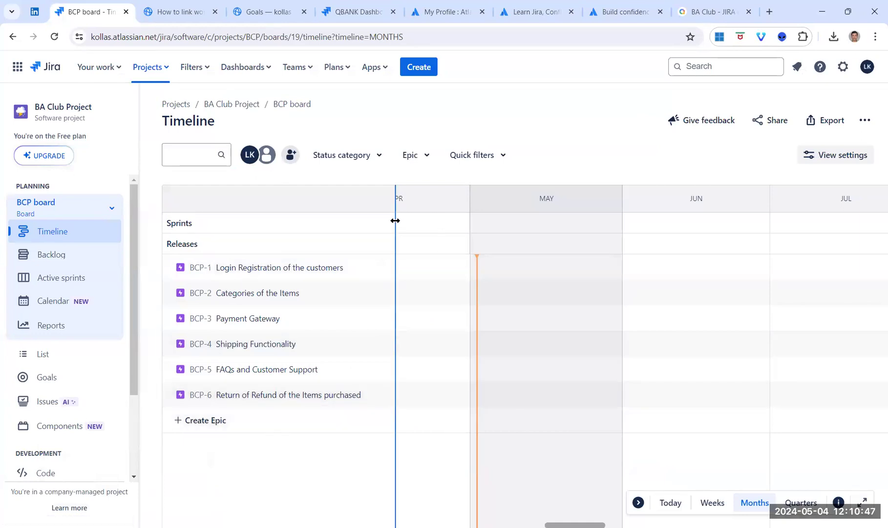
Add a child story named "Login with User Name & Password" under the Login Registration of the customers epic.
left_click_drag(396, 220, 399, 221)
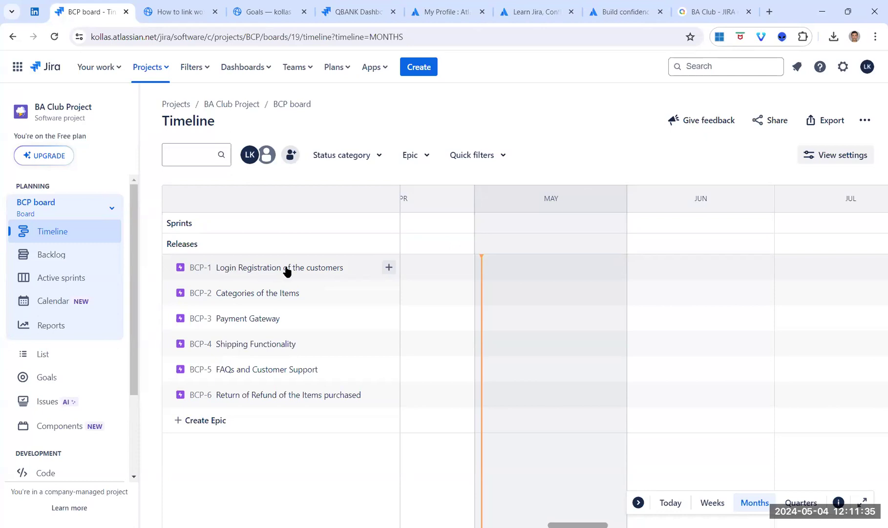
left_click(390, 268)
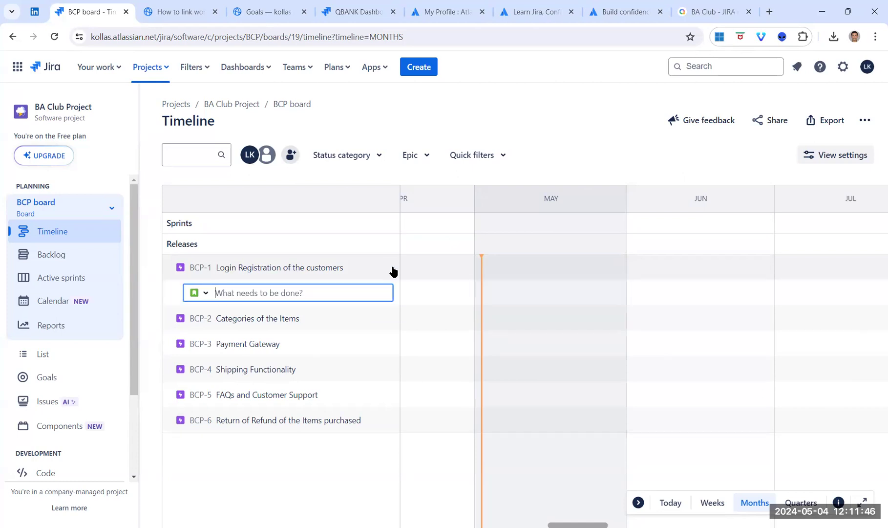
left_click(211, 294)
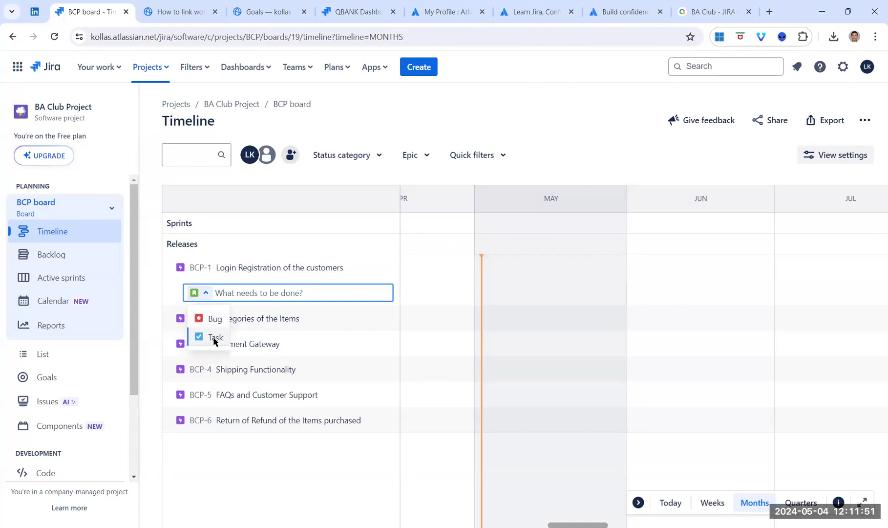
left_click(252, 293)
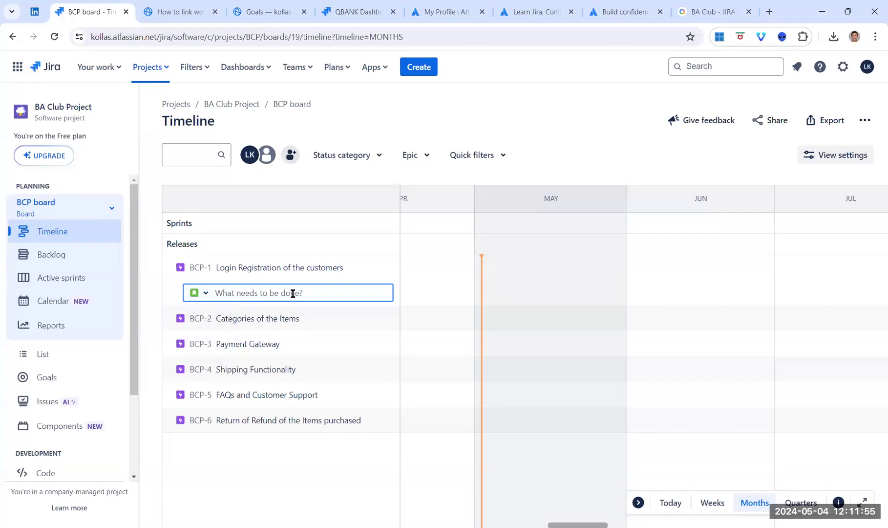
type("Login with User Name & PAss")
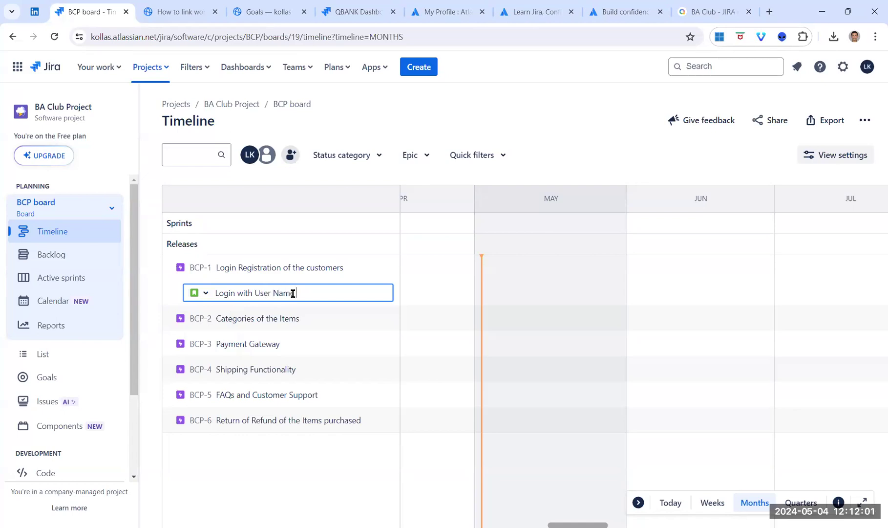
key("BackSpace")
key("BackSpace")
key("BackSpace")
type("assword")
key("Return")
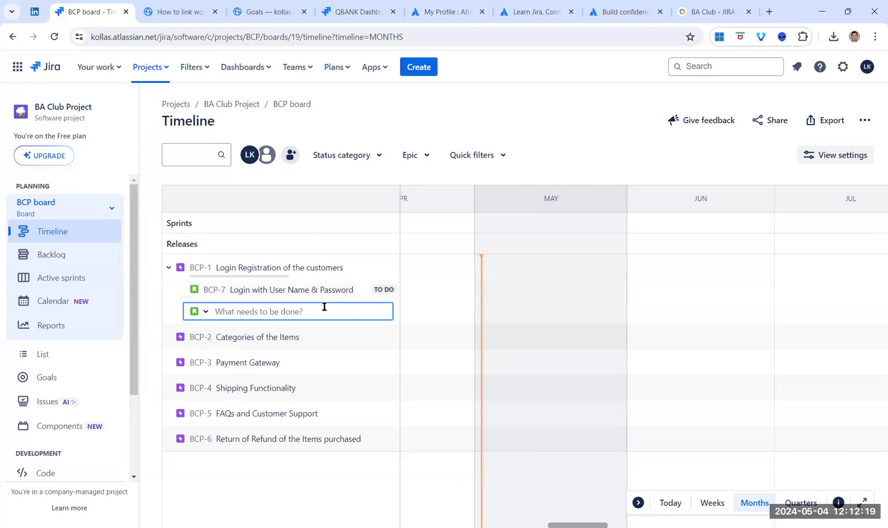
Add a second child story, "Login with OTP Authentication", under the Login Registration epic.
type("Login wi")
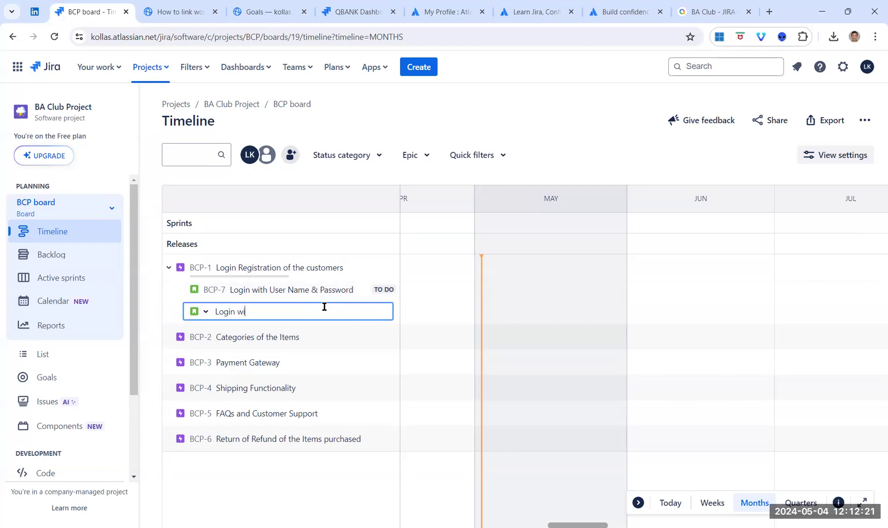
type("th OTP Authenticatio")
type("n")
key("Return")
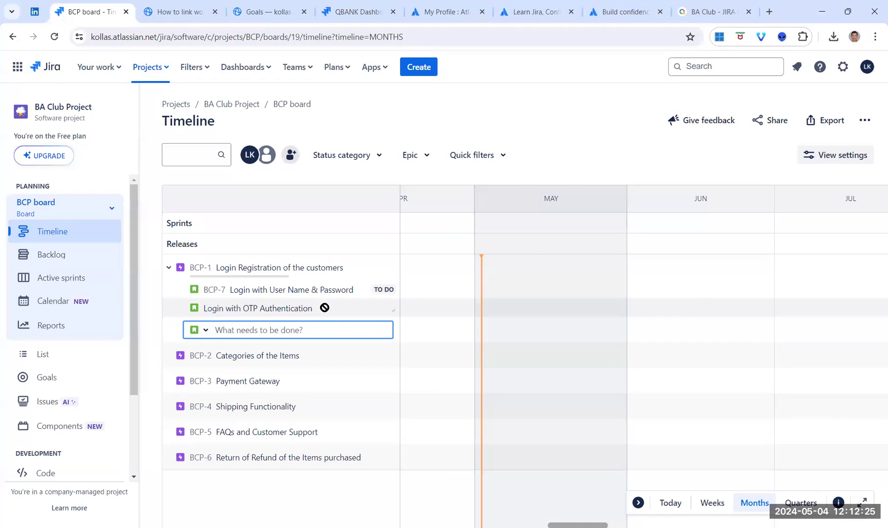
Add a third child story, "Login with Fingerprint authentication", under the Login Registration epic.
type("L")
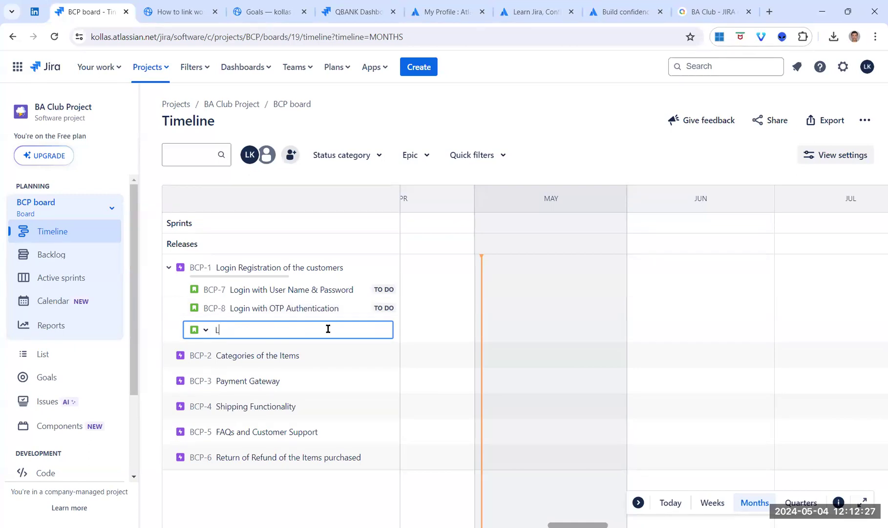
type("ogin with Fingerprint a")
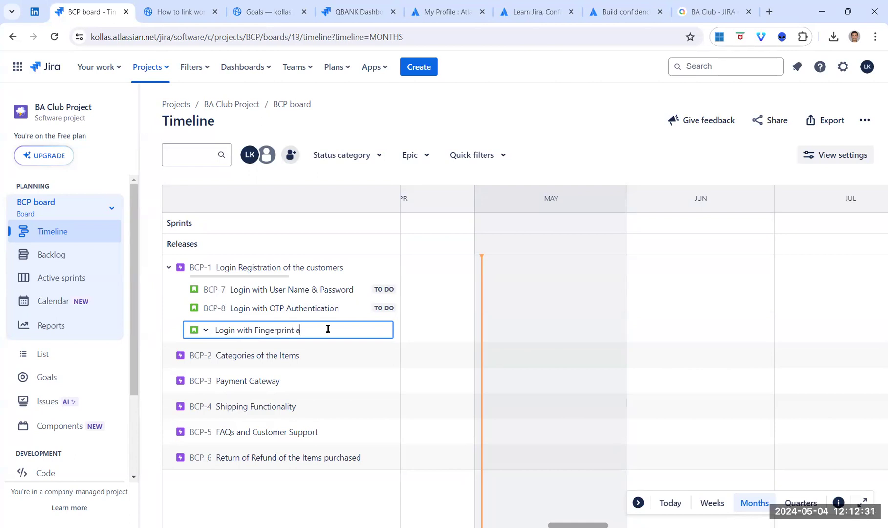
type("uthentication")
key("Return")
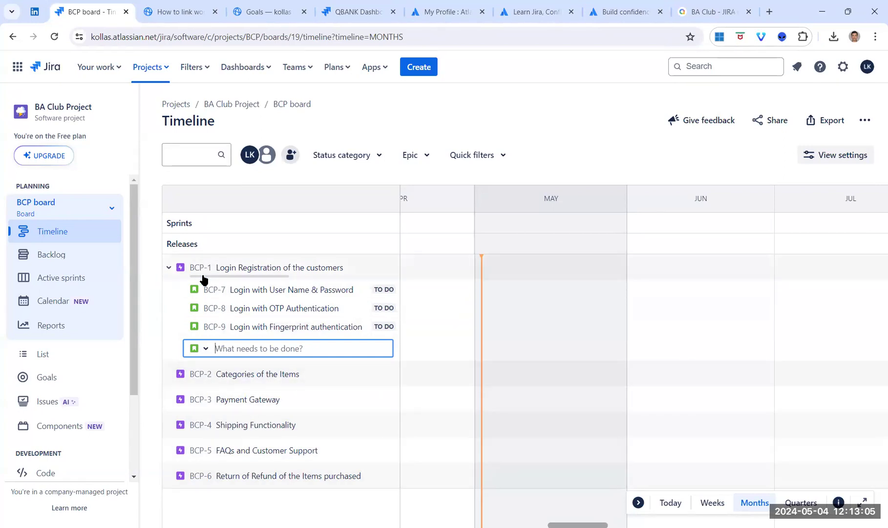
mouse_move(205, 280)
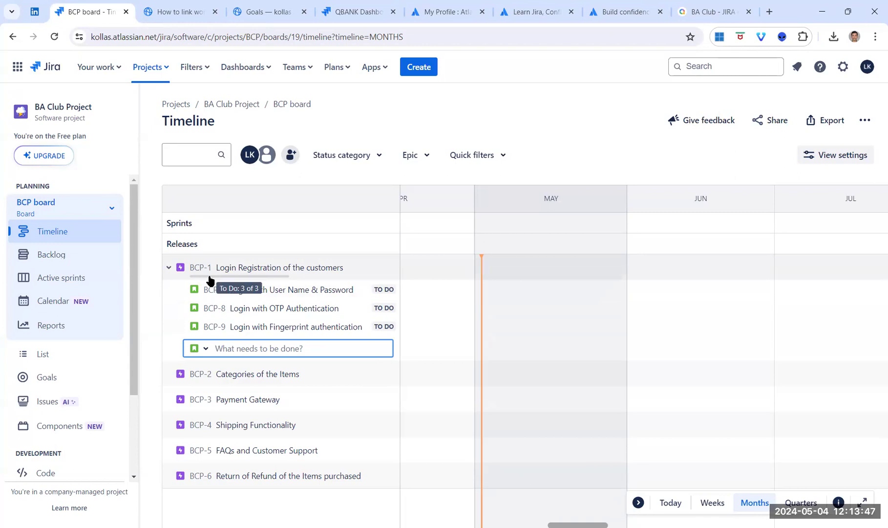
Start a new issue in BA Club Project (BCP) of type Story with the summary "Forgot UserName".
left_click(413, 69)
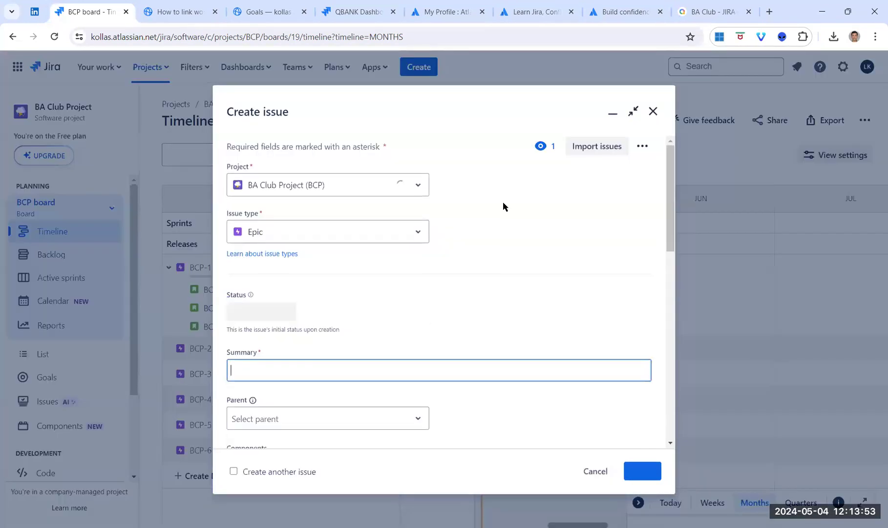
left_click(336, 231)
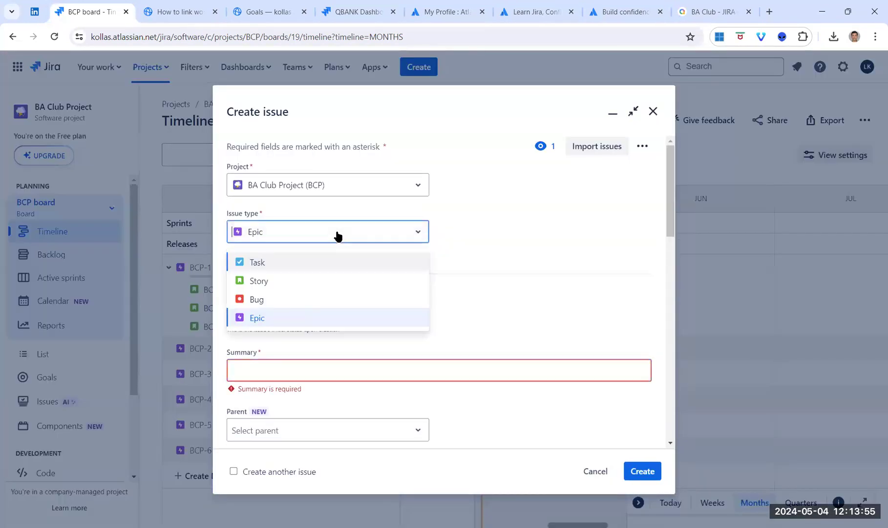
left_click(272, 280)
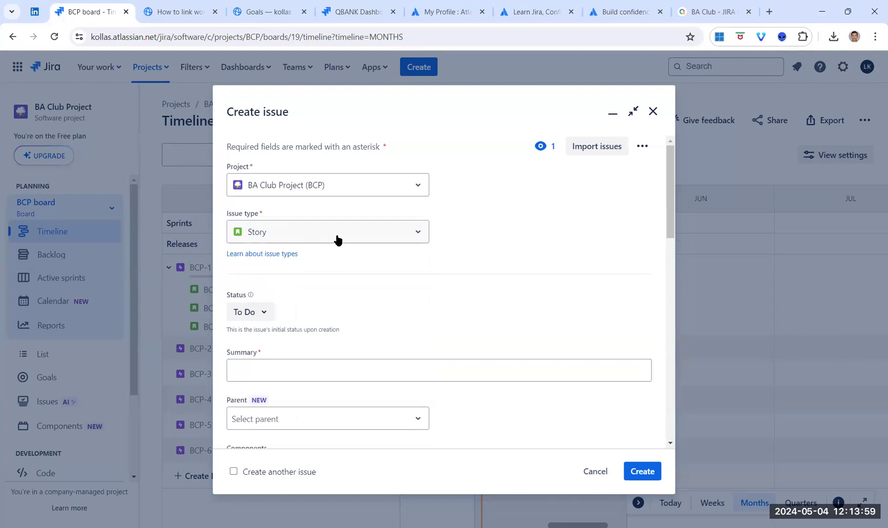
left_click(363, 367)
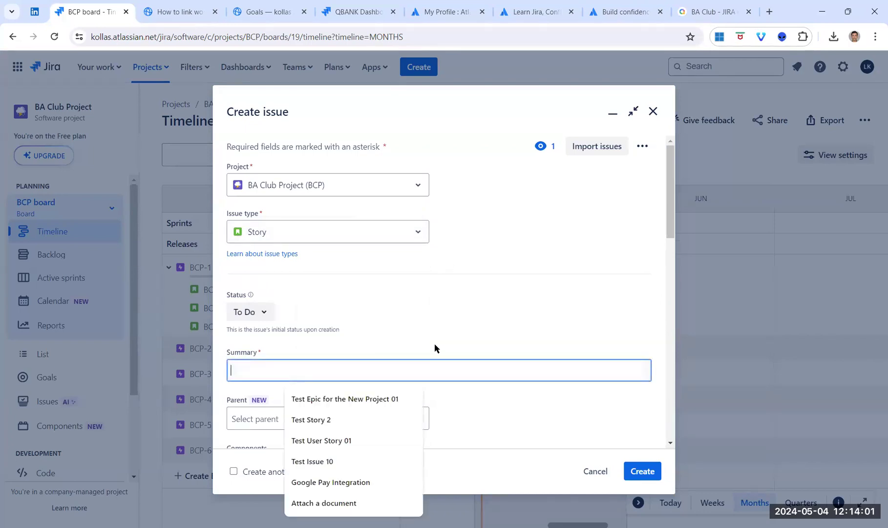
type("Forgot UserName")
left_click(487, 324)
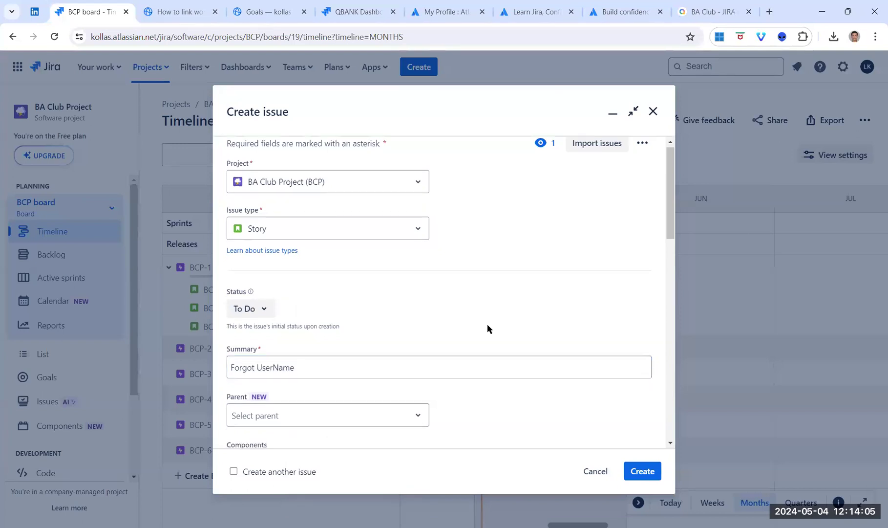
Have Atlassian Intelligence write the story's description from the prompt "acceptance criteria for forgot username".
scroll(487, 324, "down", 3)
scroll(475, 271, "down", 3)
scroll(474, 269, "down", 2)
scroll(474, 269, "up", 3)
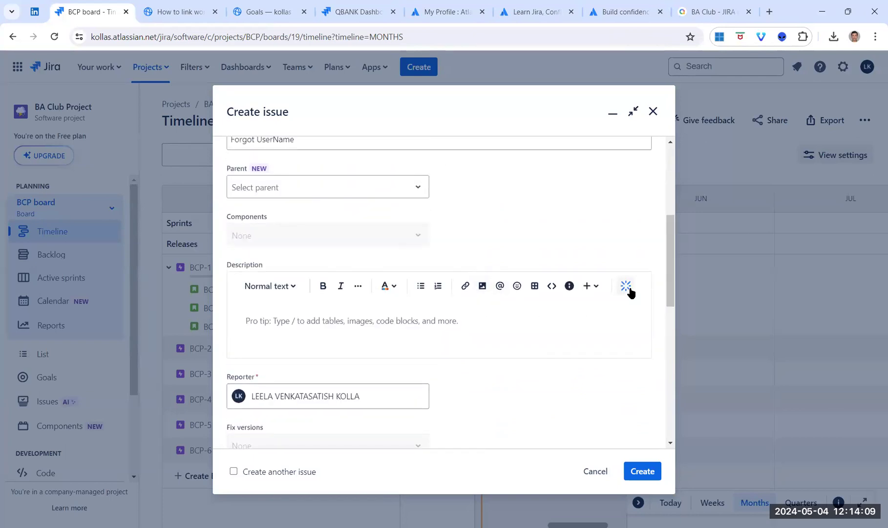
left_click(412, 321)
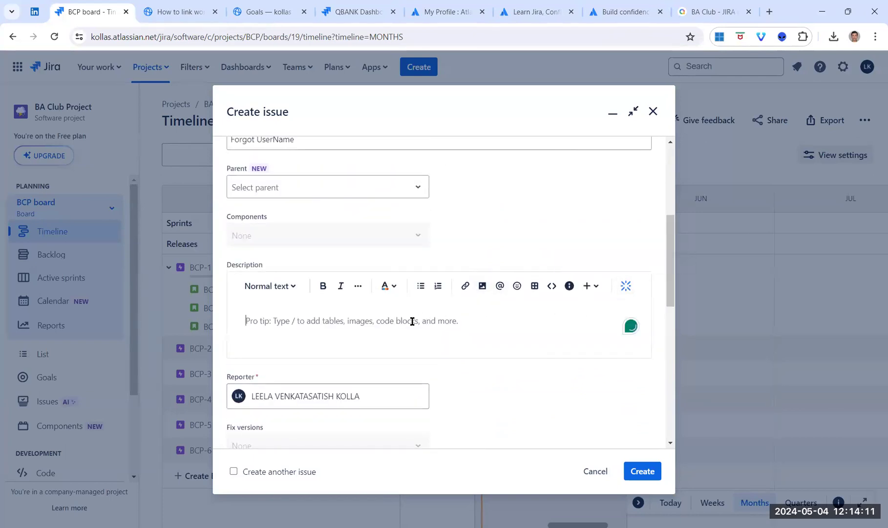
type("/a")
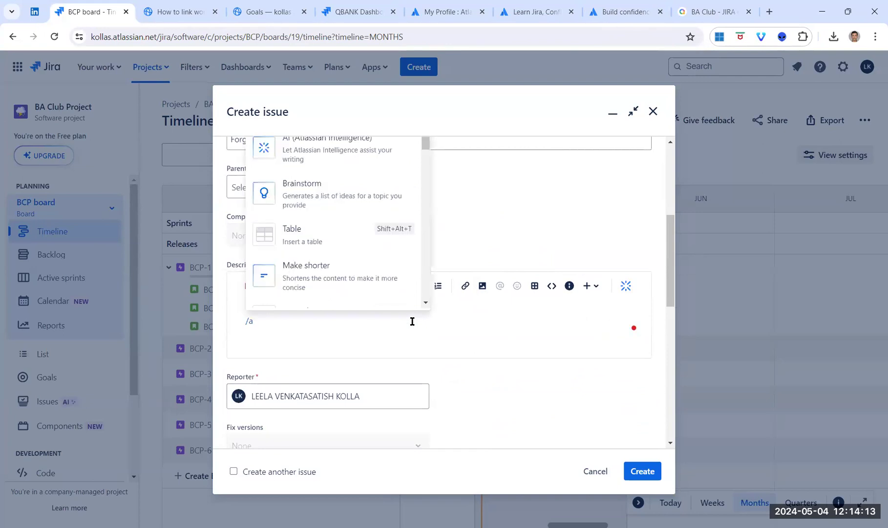
type("n")
key("BackSpace")
scroll(324, 161, "down", 1)
scroll(321, 217, "up", 1)
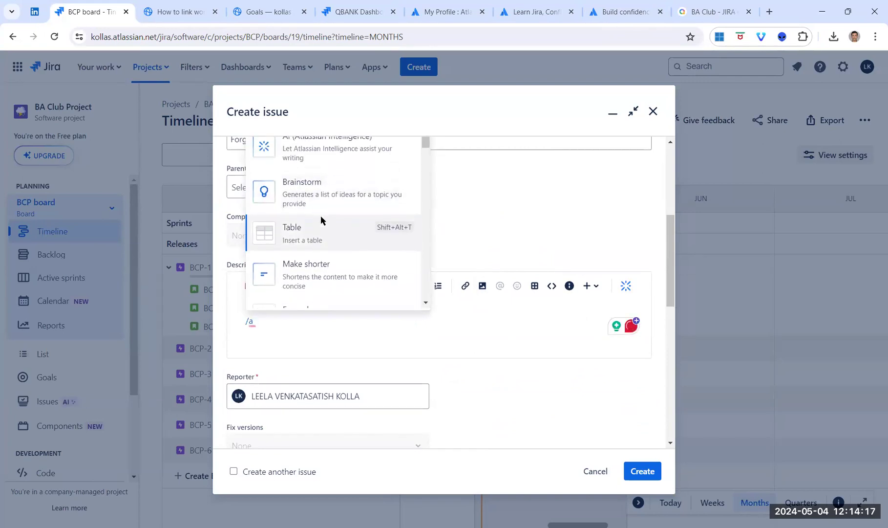
left_click(317, 163)
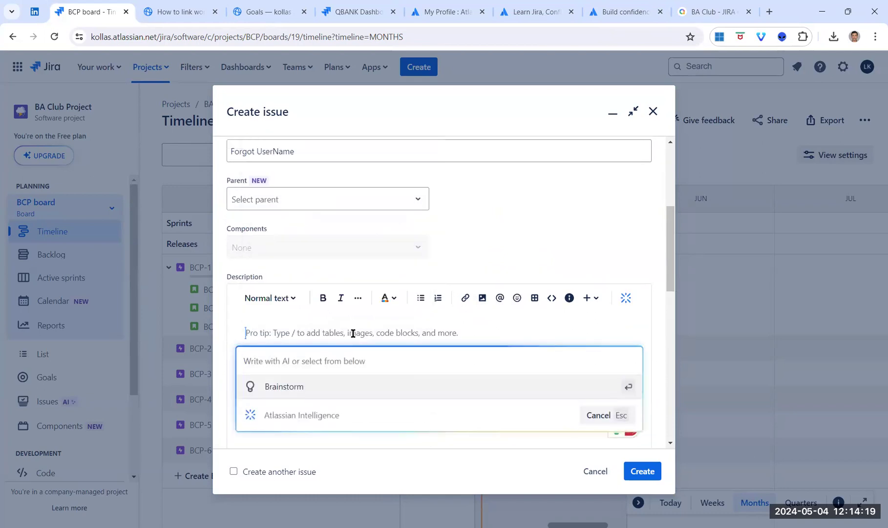
type("acceptance criteria for forgot username")
key("Return")
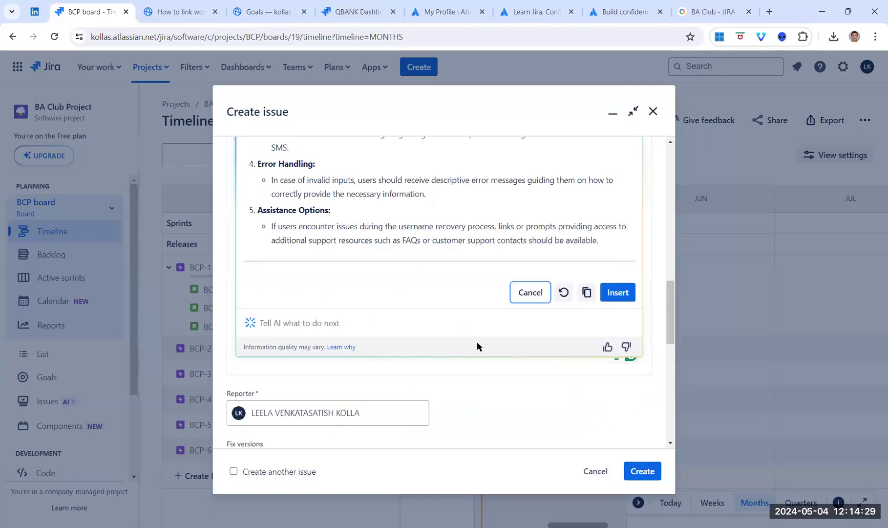
Read through the generated Forgot Username acceptance criteria and insert them into the story's description.
scroll(332, 270, "up", 4)
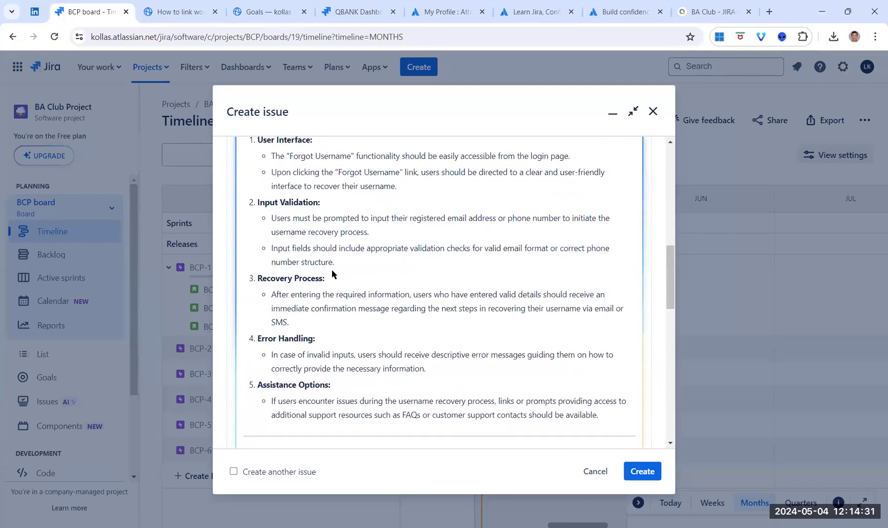
scroll(332, 269, "up", 1)
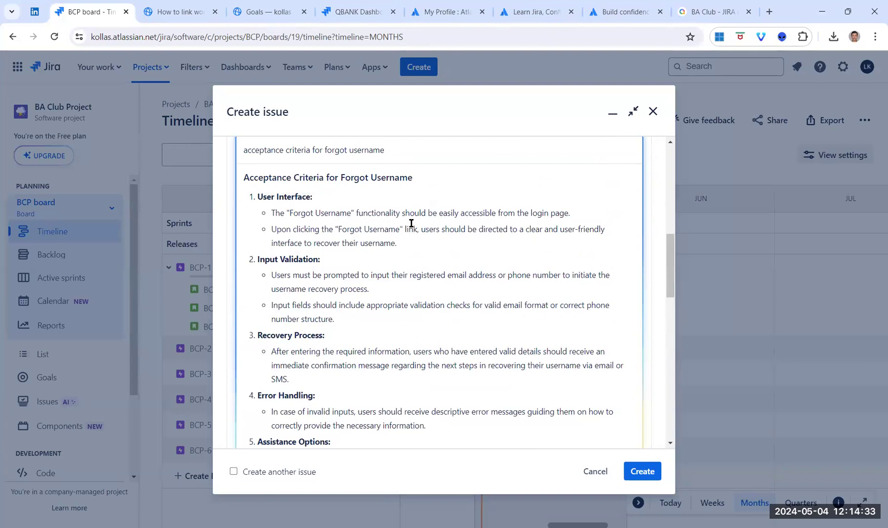
scroll(342, 235, "down", 1)
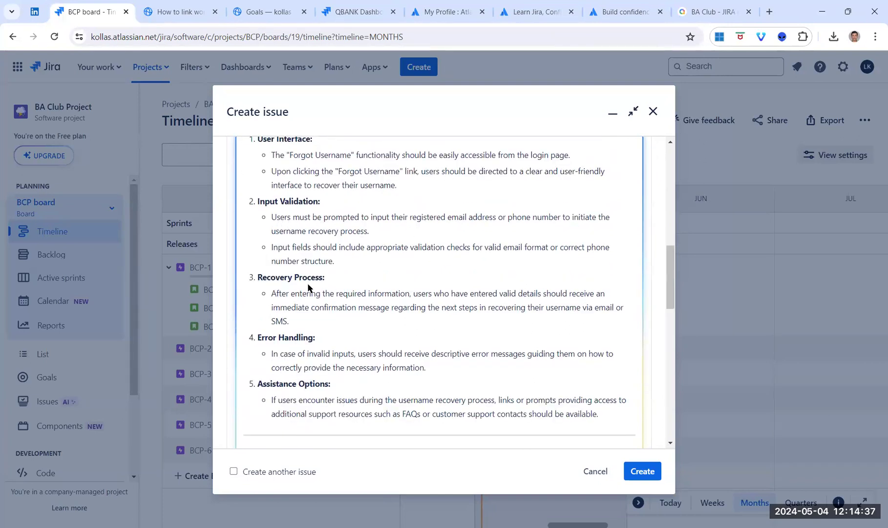
scroll(413, 308, "down", 1)
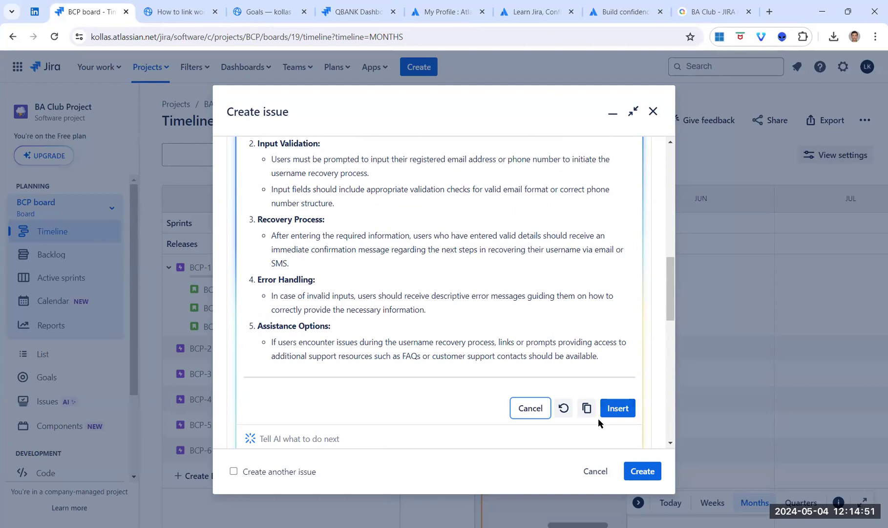
left_click(621, 409)
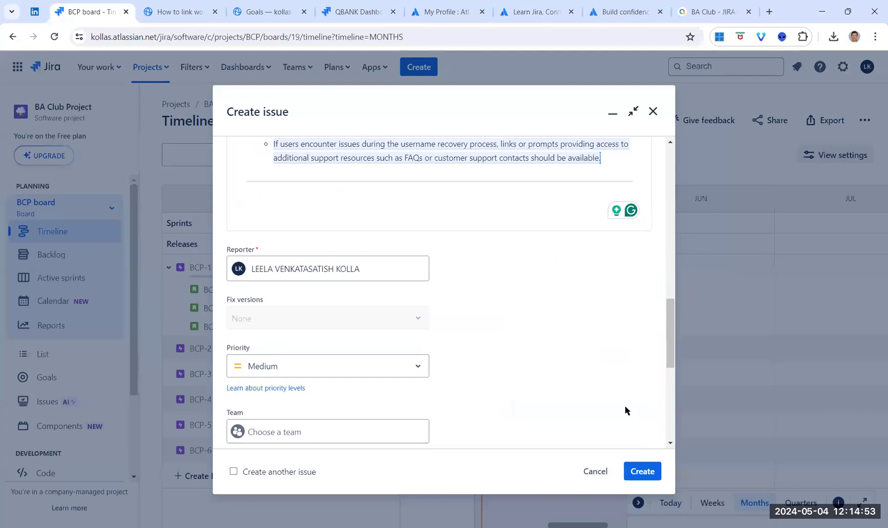
Check the remaining fields of the Forgot UserName story, create it without a parent, and dismiss the board filter notice.
scroll(503, 344, "down", 5)
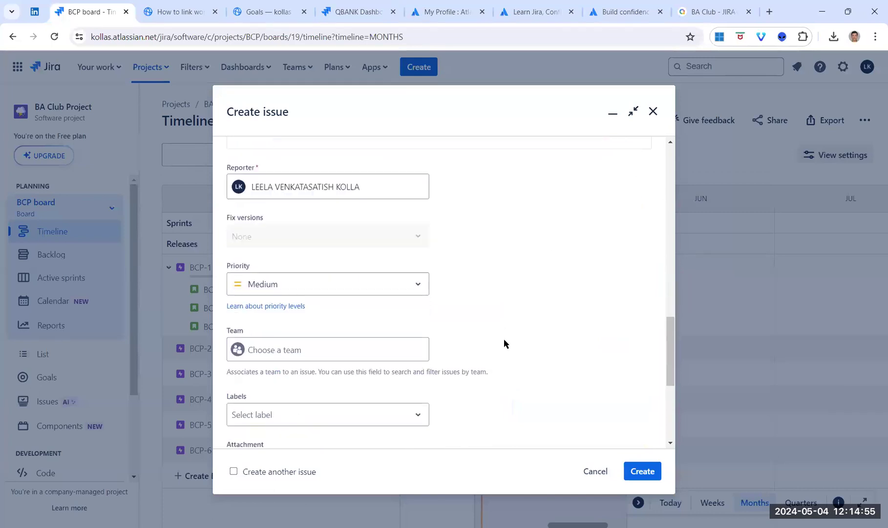
scroll(504, 338, "up", 10)
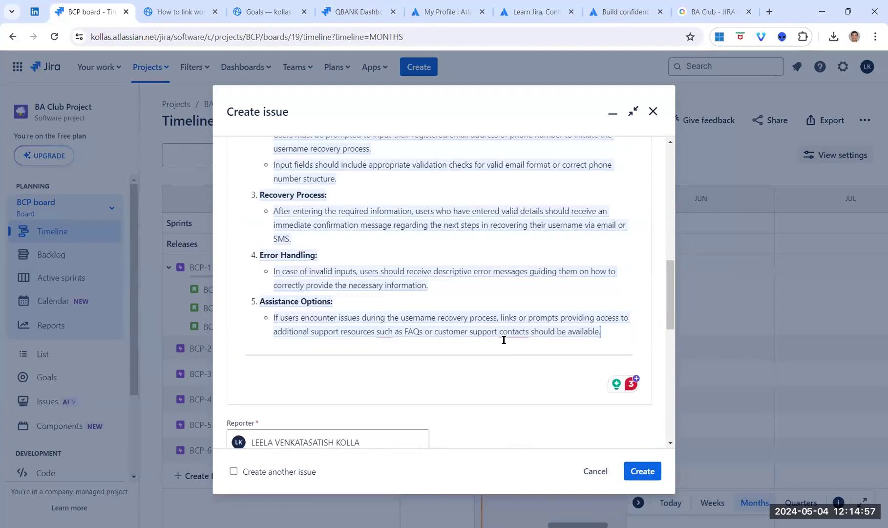
scroll(504, 339, "up", 5)
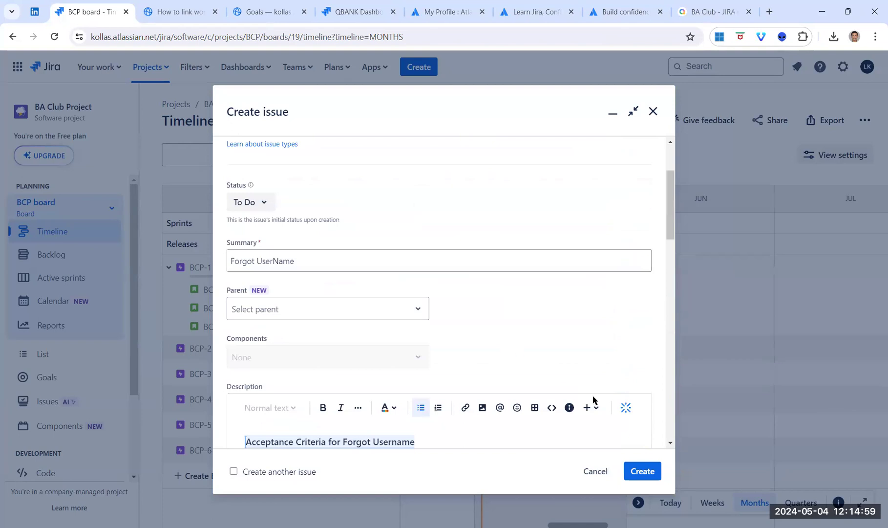
left_click(643, 472)
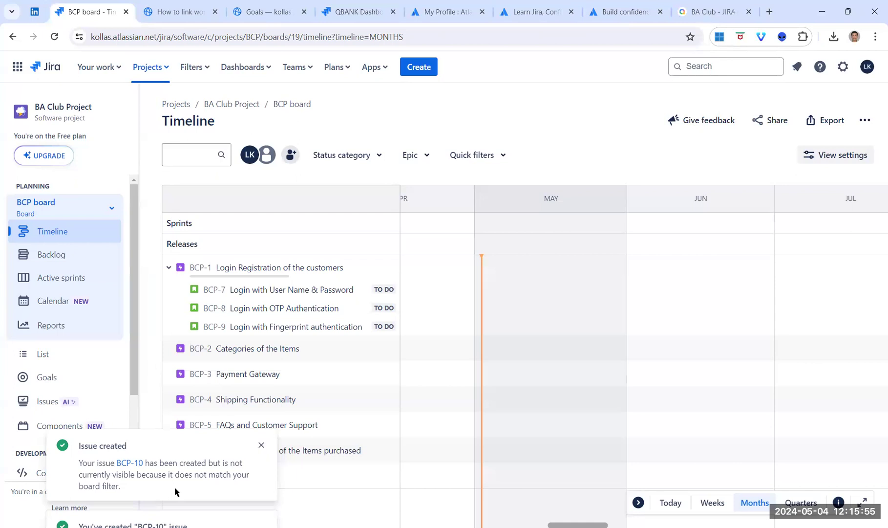
left_click(260, 446)
Open the BCP board's backlog and dismiss the remaining issue creation notice.
left_click(54, 257)
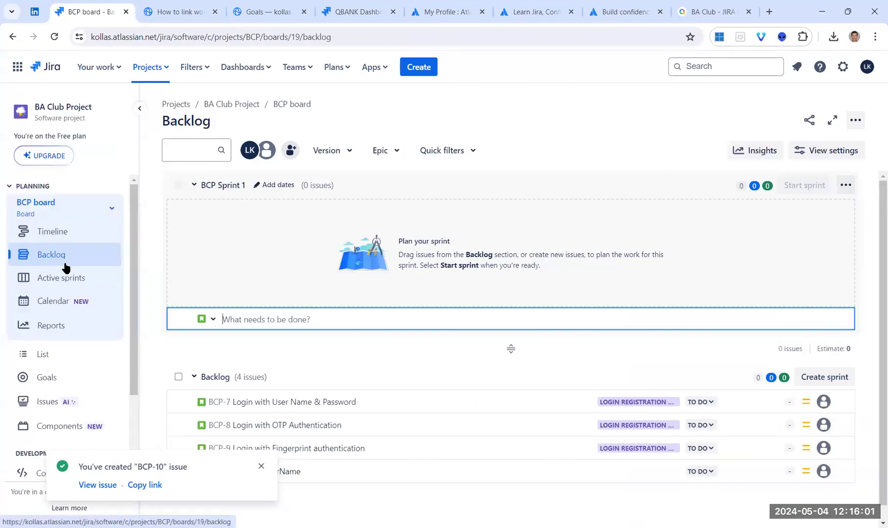
left_click(261, 466)
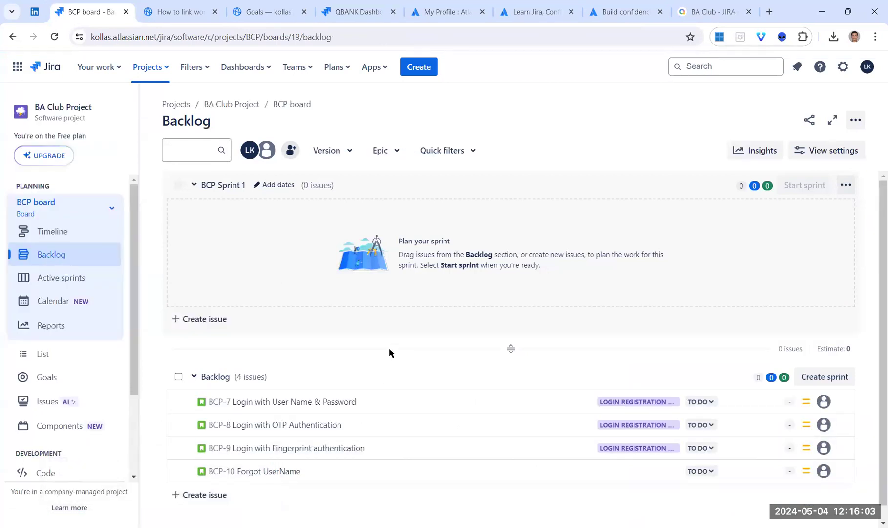
scroll(390, 348, "down", 1)
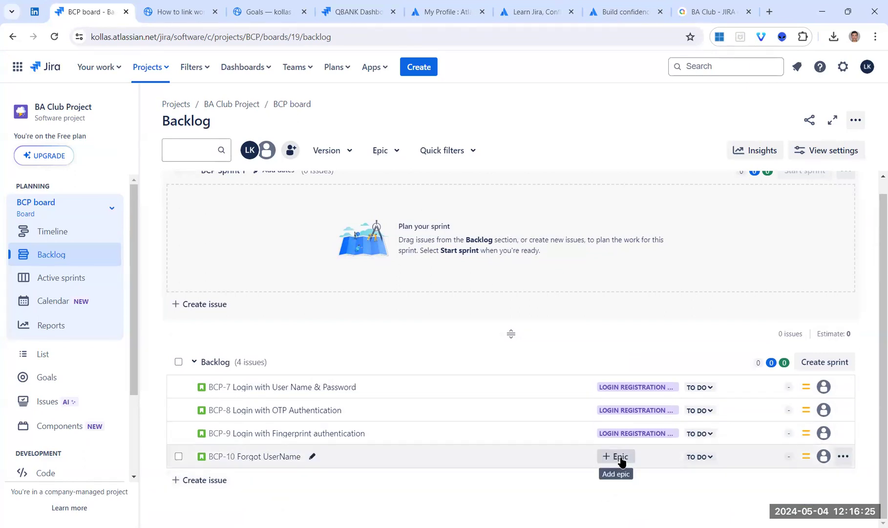
Link the Forgot UserName story to the epic Login Registration of the customers and expand that epic on the timeline.
left_click(621, 458)
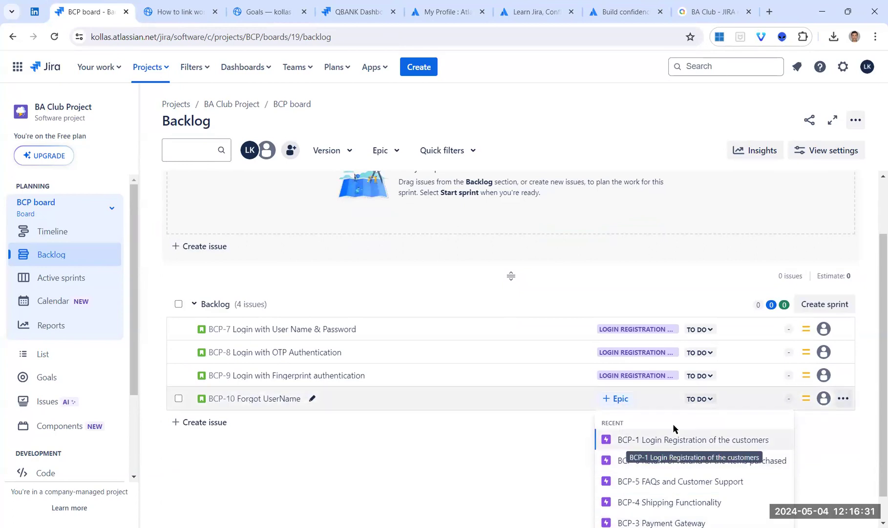
left_click(672, 441)
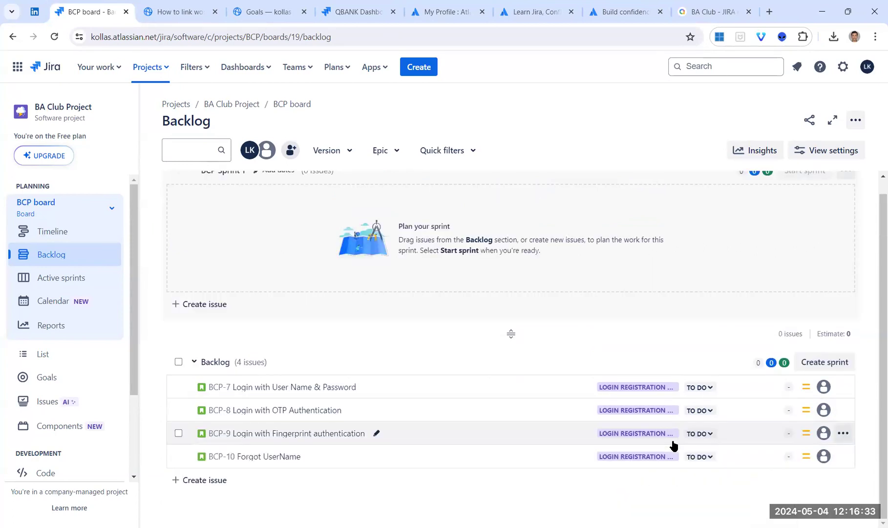
left_click(63, 232)
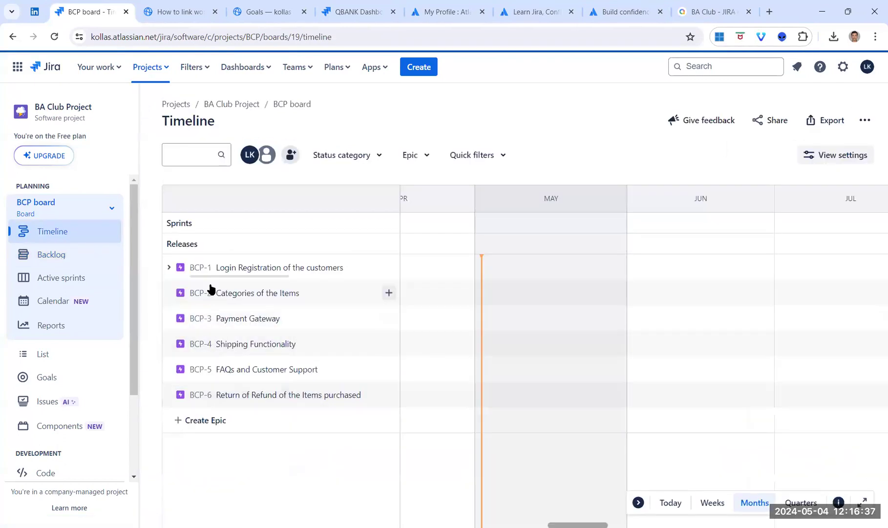
left_click(169, 268)
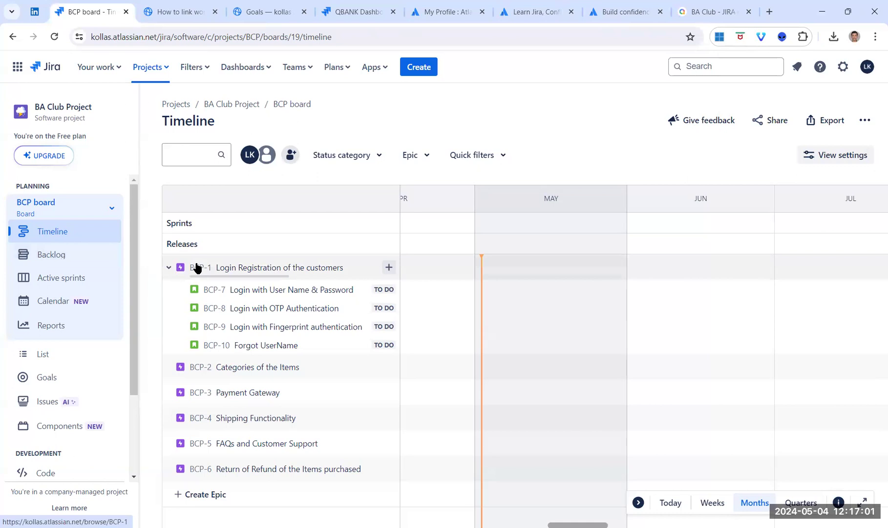
Return to the board's backlog and add a story named Forgot Password to the Backlog section.
left_click(62, 254)
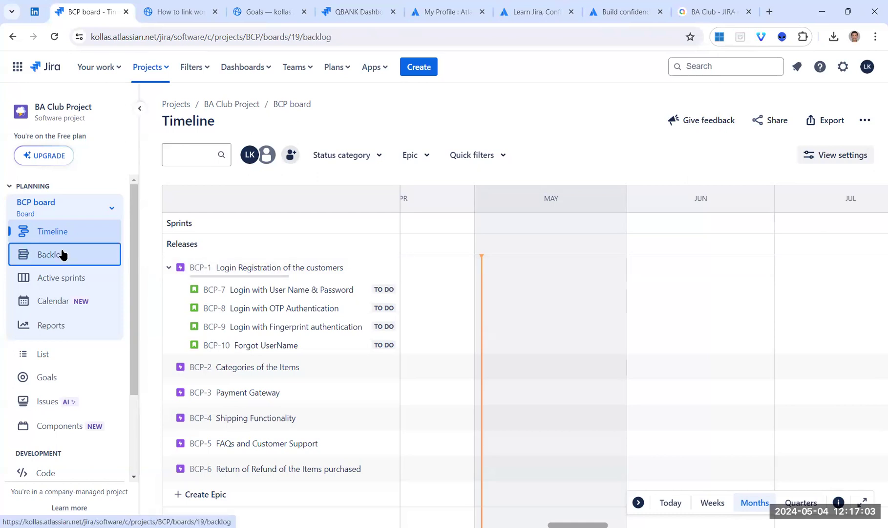
scroll(482, 232, "down", 1)
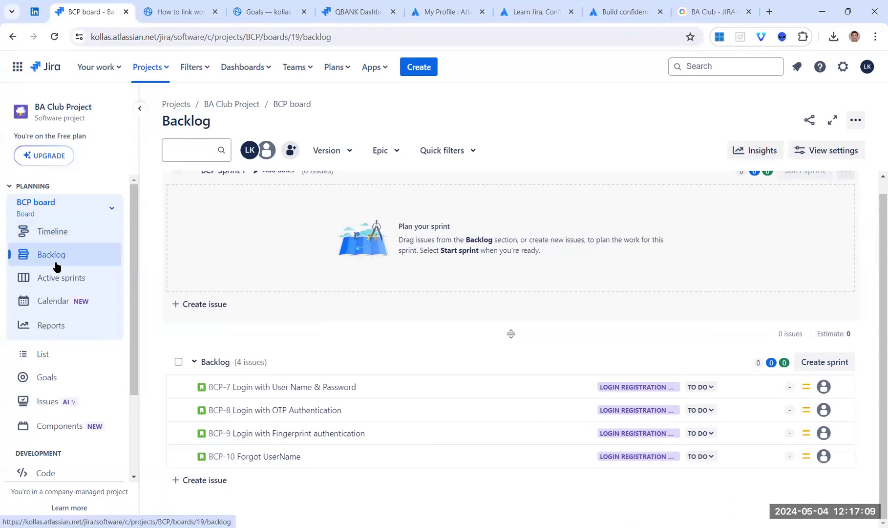
scroll(352, 374, "up", 1)
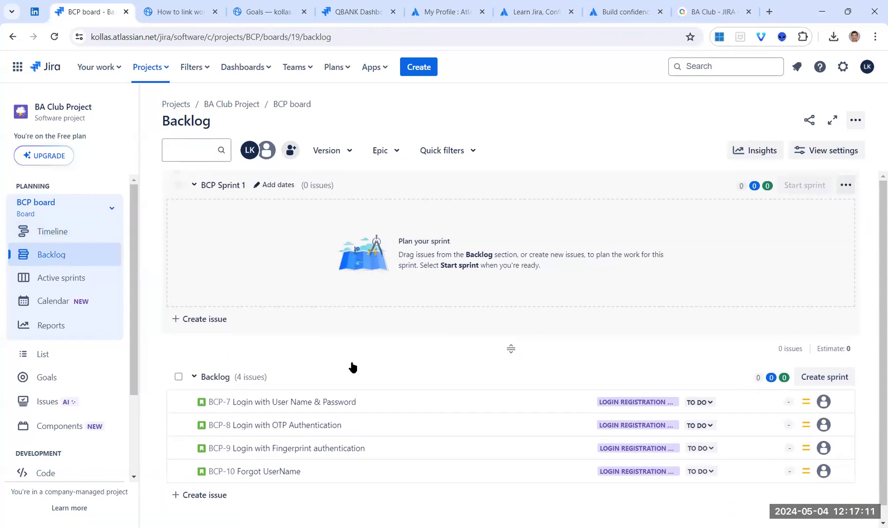
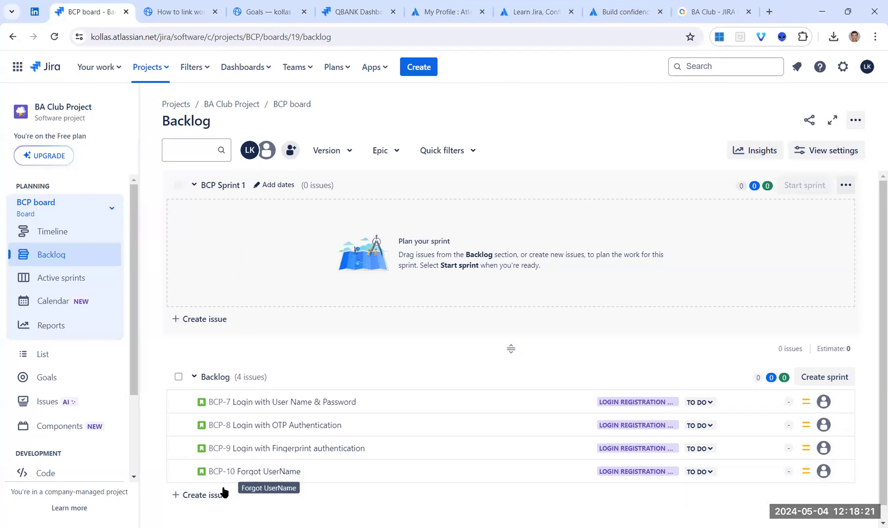
left_click(221, 493)
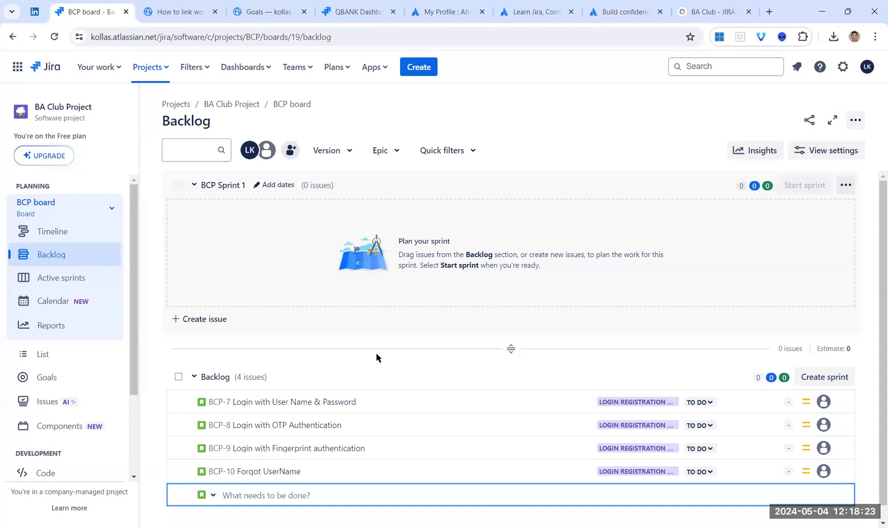
type("Forgot Password")
key("Return")
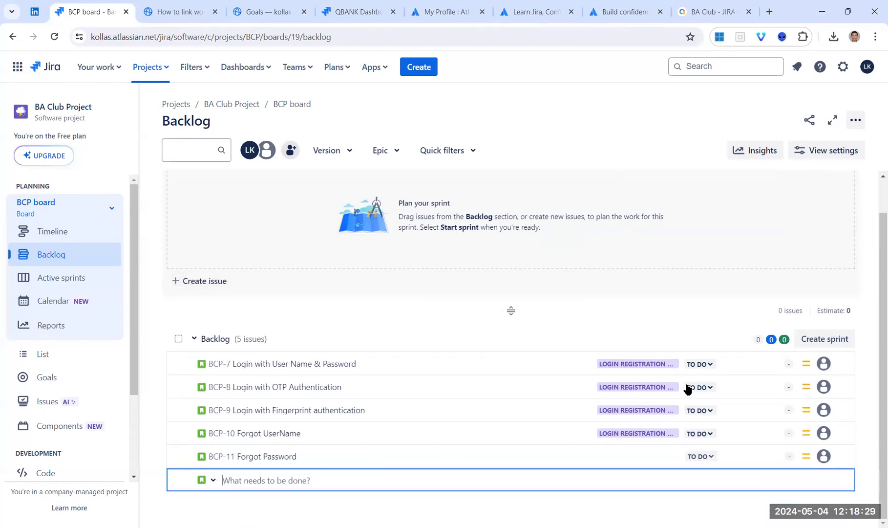
Link the Forgot Password story to the epic Login Registration of the customers.
mouse_move(601, 462)
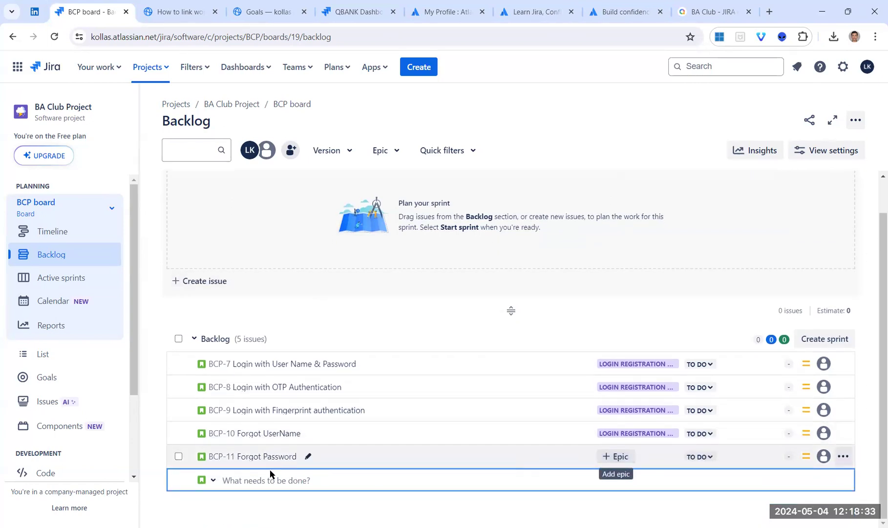
left_click(628, 457)
left_click(647, 498)
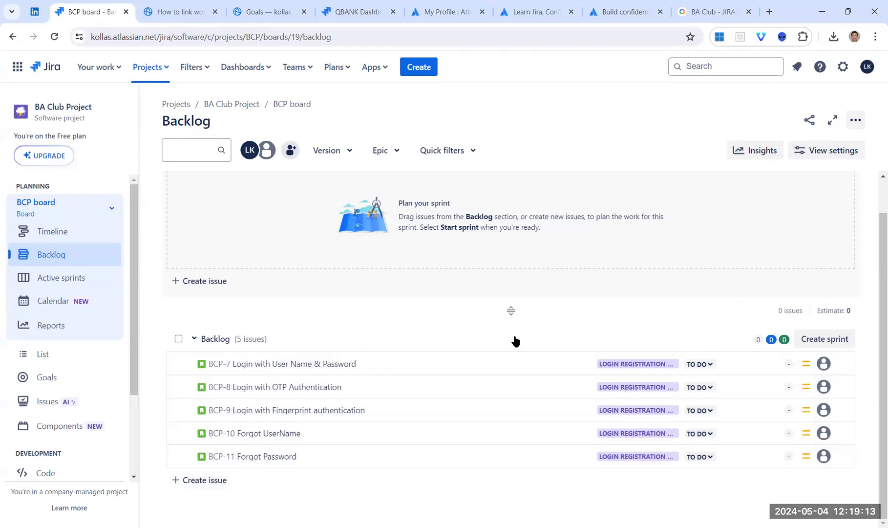
Create a Reset Password story directly in BCP Sprint 1 and link it to the epic Login Registration of the customers.
scroll(515, 341, "up", 1)
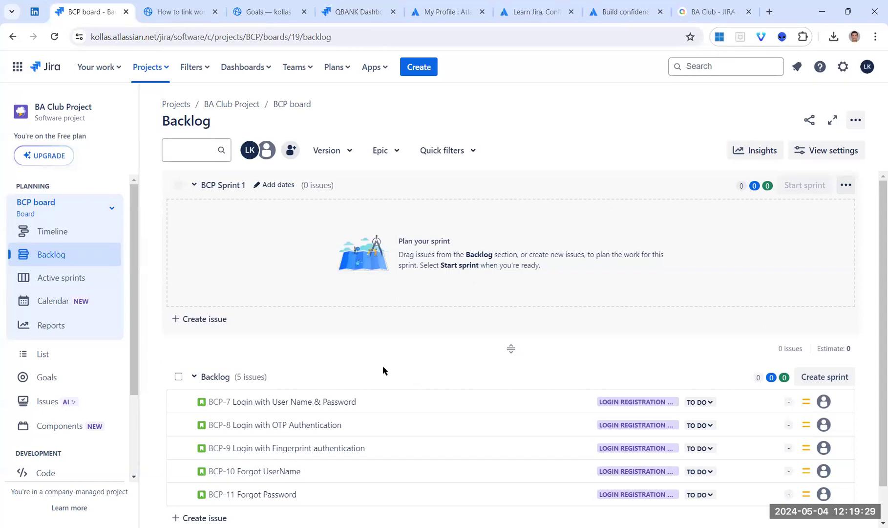
left_click(205, 319)
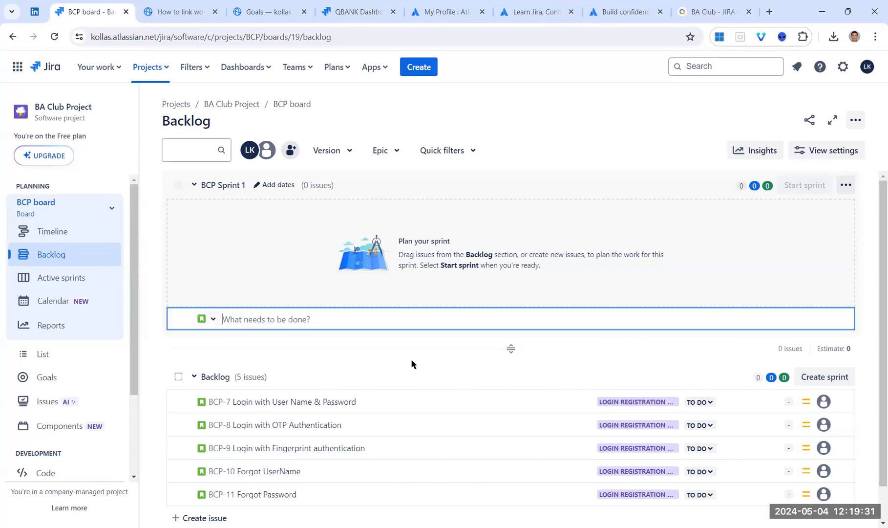
type("Forg")
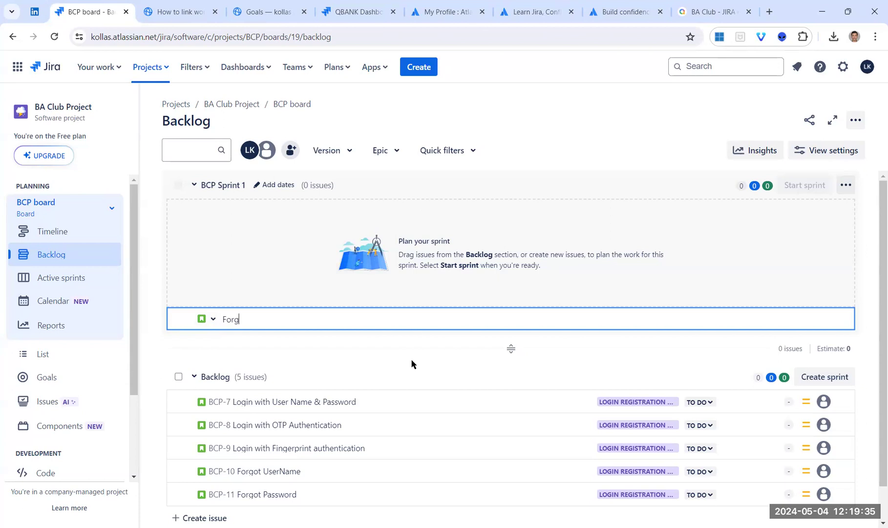
key("BackSpace")
key("BackSpace")
key("BackSpace")
key("BackSpace")
type("Reset User")
key("BackSpace")
key("BackSpace")
key("BackSpace")
key("BackSpace")
type("Password")
key("Return")
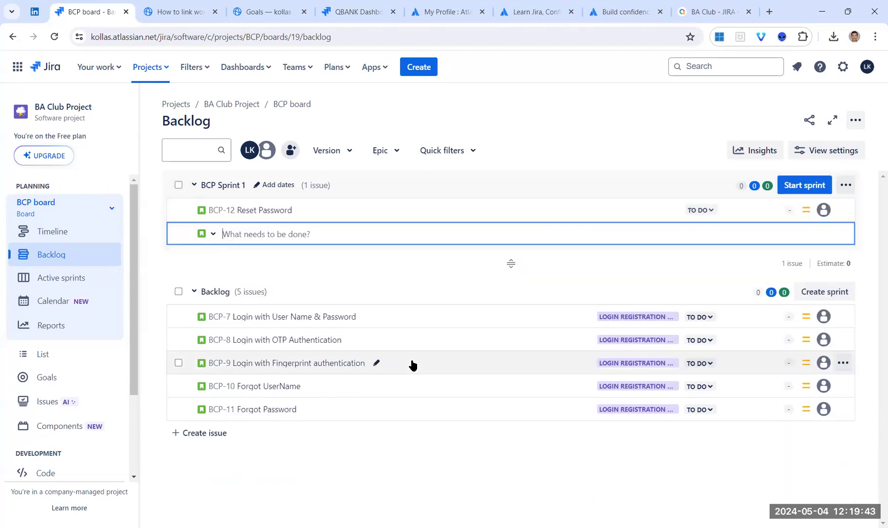
left_click(630, 214)
left_click(646, 251)
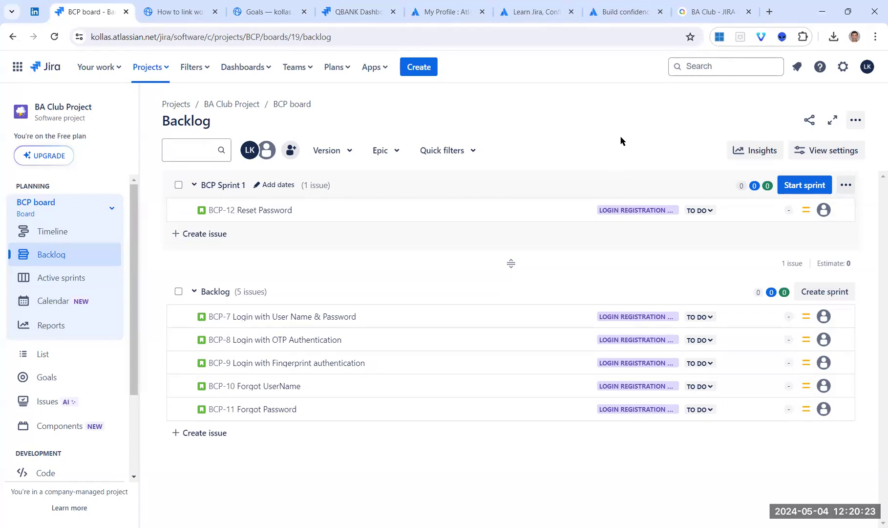
Open the Login Registration of the customers epic from the timeline in a new browser tab and switch to it.
left_click(54, 232)
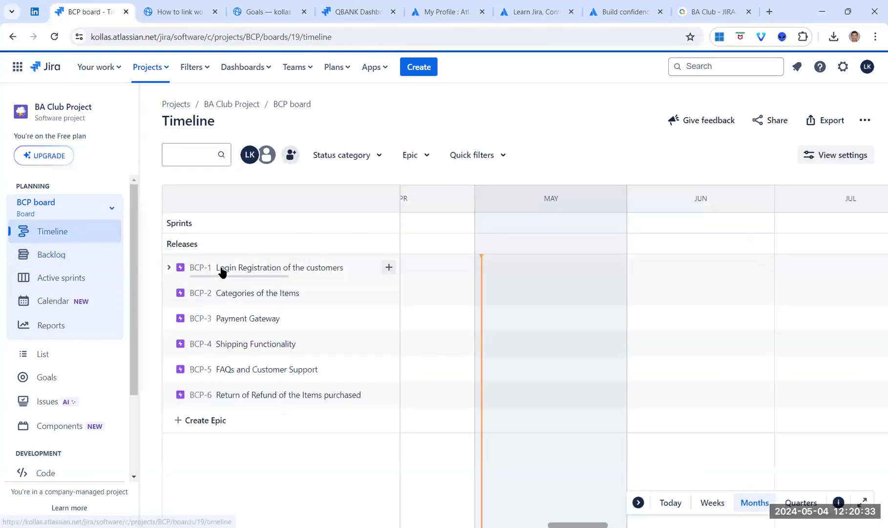
right_click(199, 268)
left_click(242, 278)
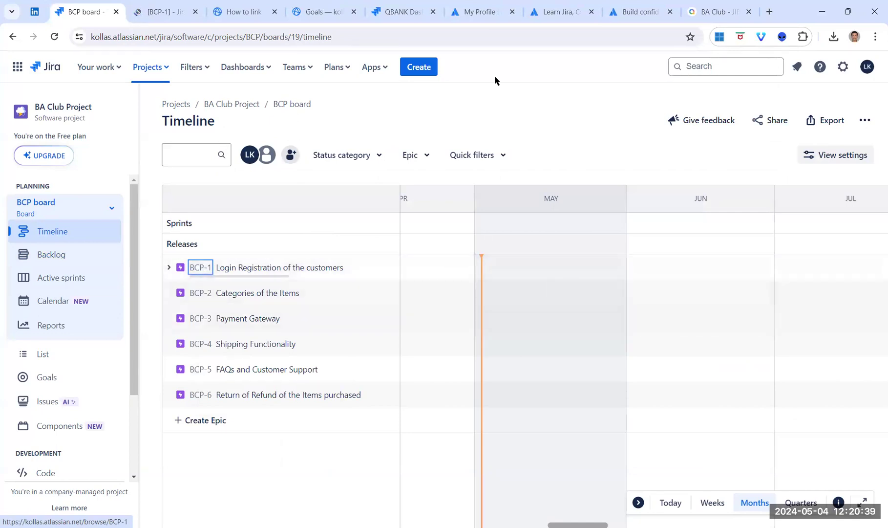
key("ctrl+Tab")
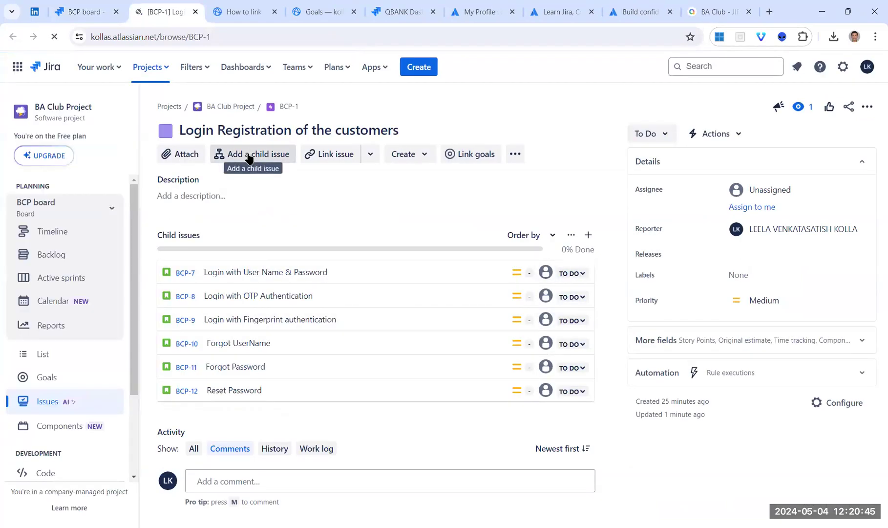
Add a child issue of type Story named Reset Password using Mobile Number to the epic.
left_click(249, 157)
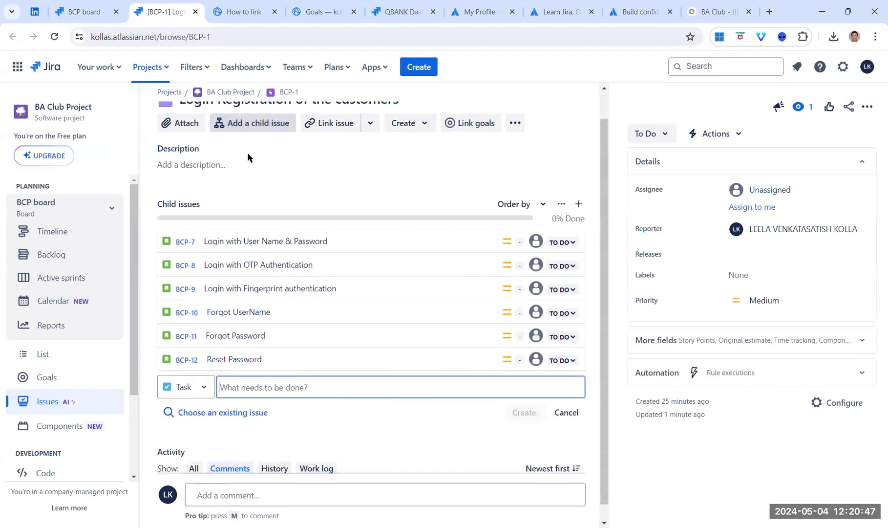
left_click(206, 374)
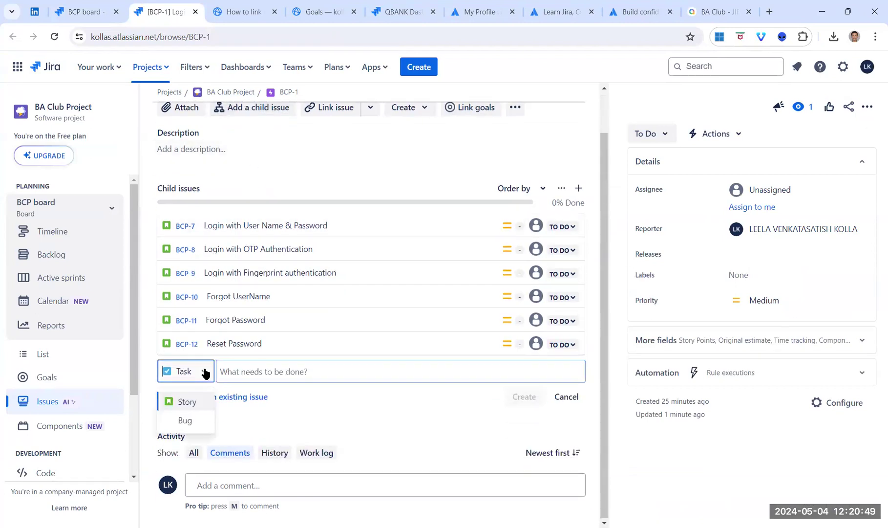
left_click(190, 400)
left_click(248, 366)
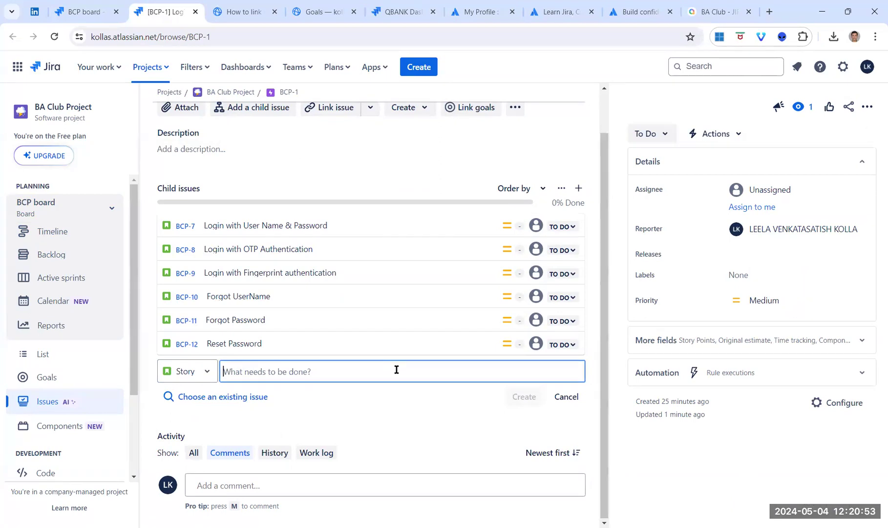
type("R")
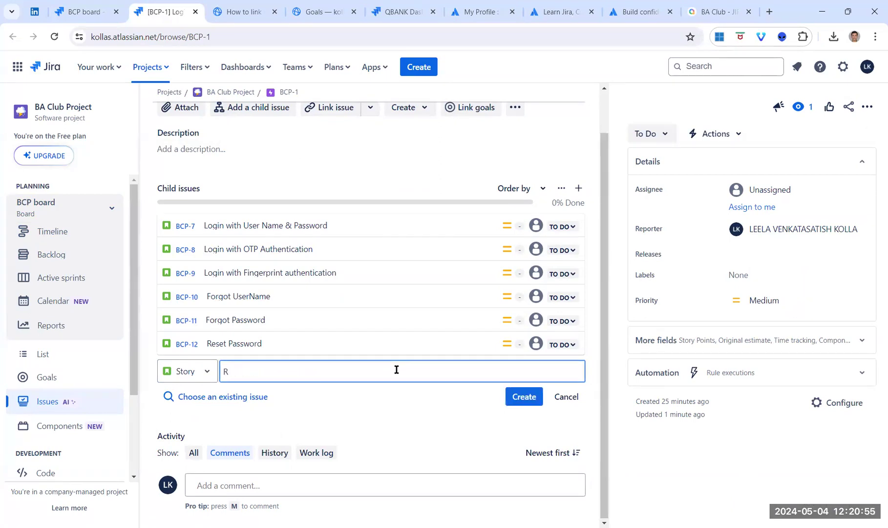
type("eset Password using Mobile Number")
key("Return")
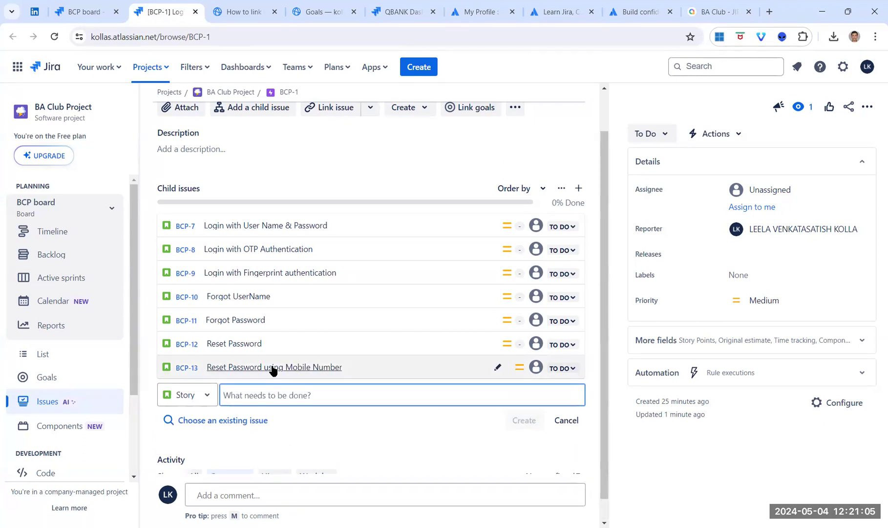
Check the new story among the epic's child issues and return to the BCP board's timeline.
mouse_move(269, 374)
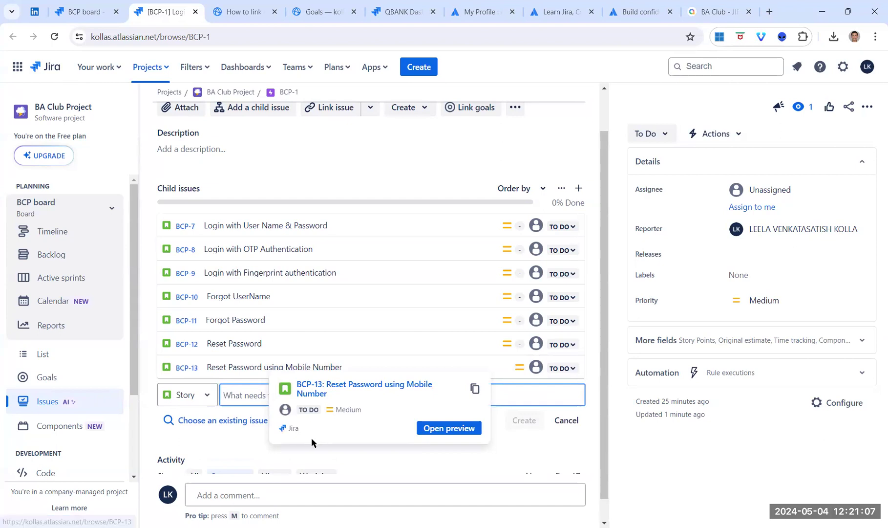
scroll(358, 228, "up", 1)
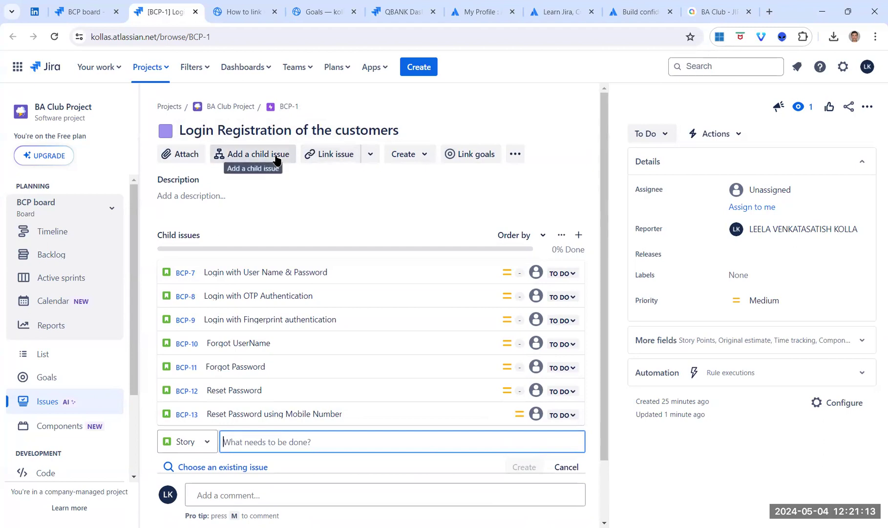
left_click(74, 238)
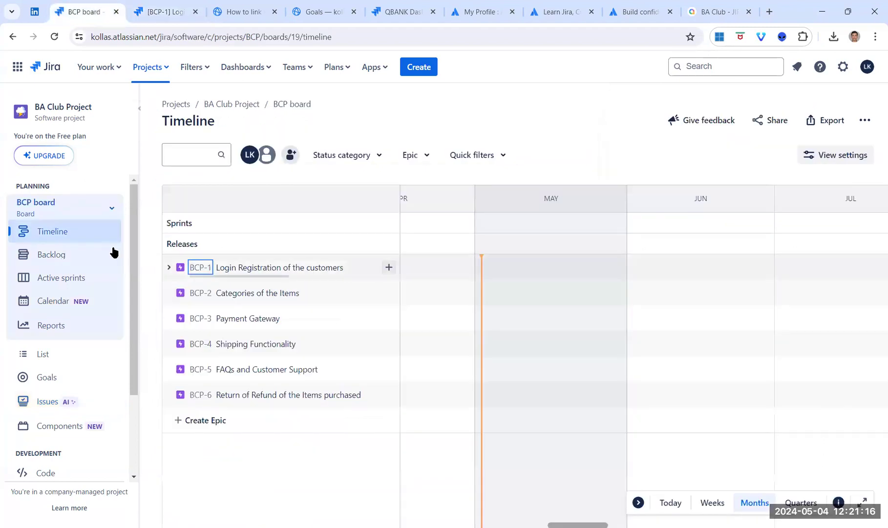
Reload the board timeline and expand the Login Registration of the customers epic to show its child stories.
left_click(169, 268)
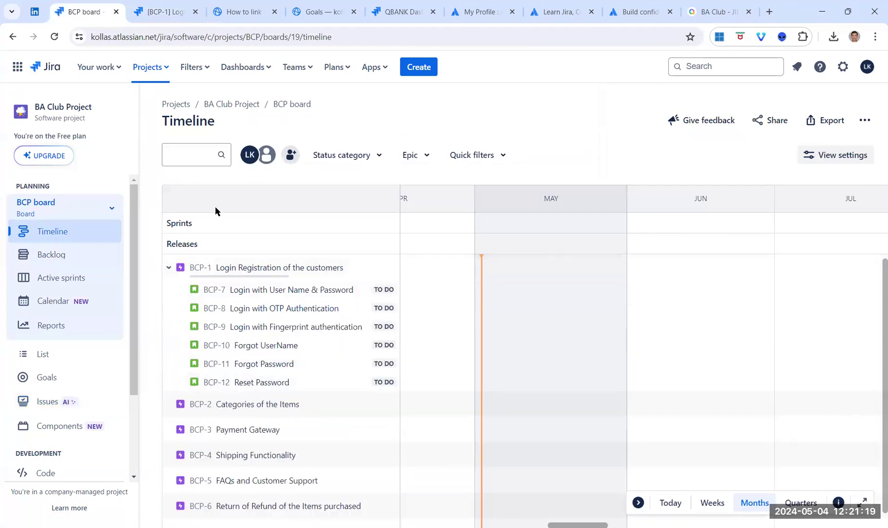
left_click(59, 38)
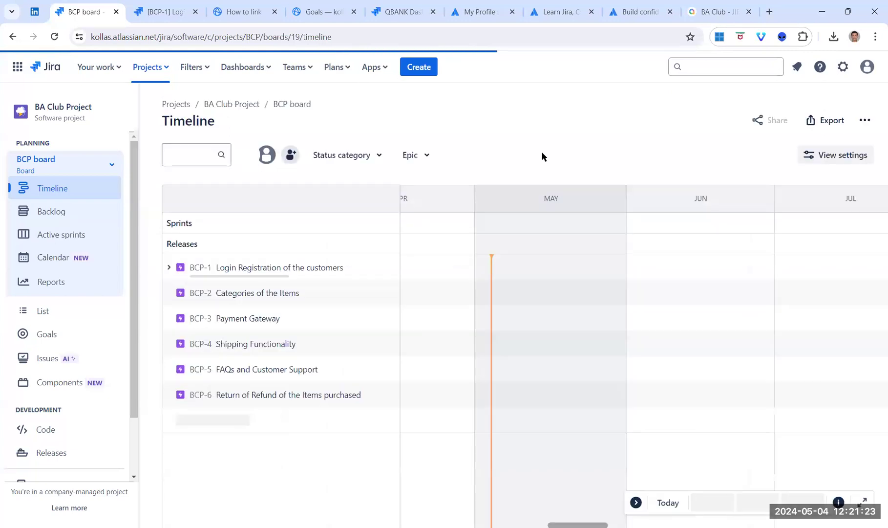
left_click(167, 269)
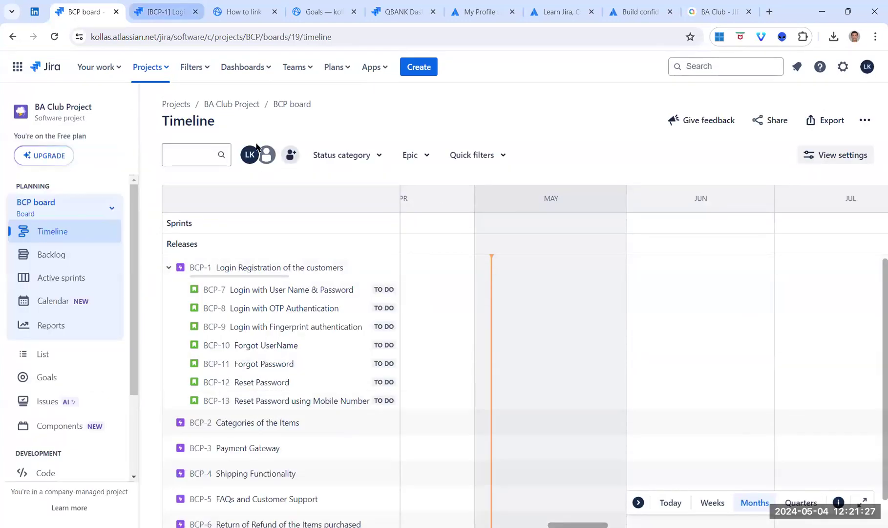
Open the bulk issue import from the Create issue form and review its CSV requirement and mapping stages.
key("ctrl+Tab")
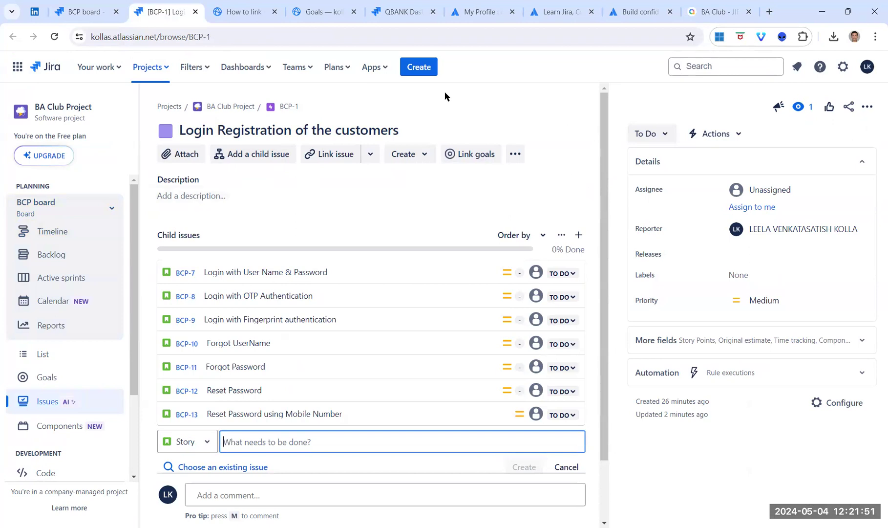
left_click(411, 73)
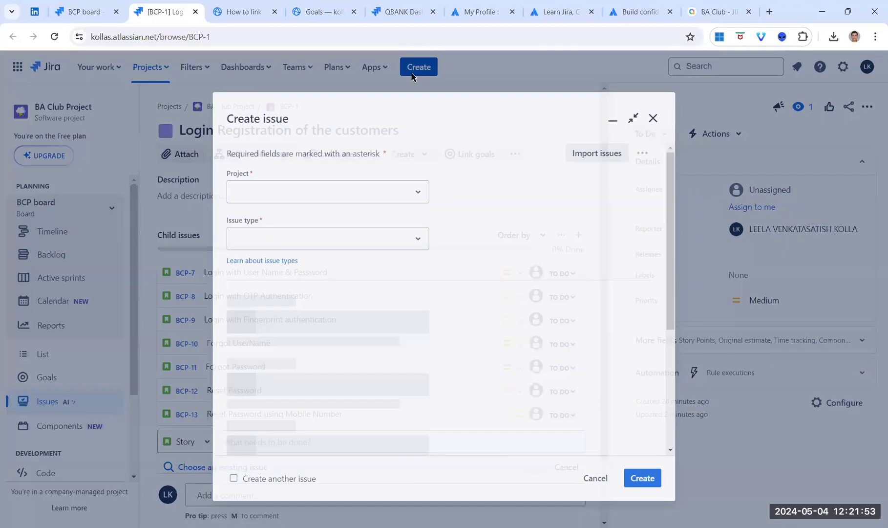
left_click(592, 149)
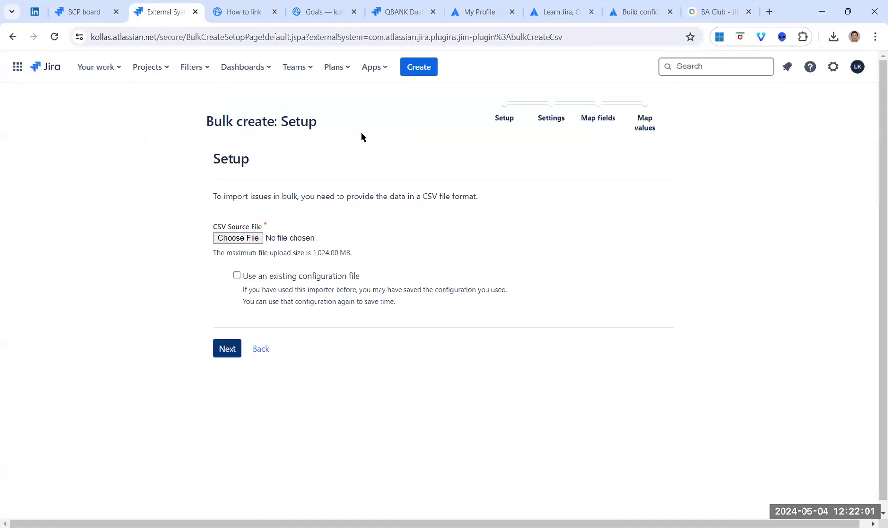
left_click_drag(424, 197, 496, 201)
left_click(472, 165)
left_click_drag(583, 120, 623, 115)
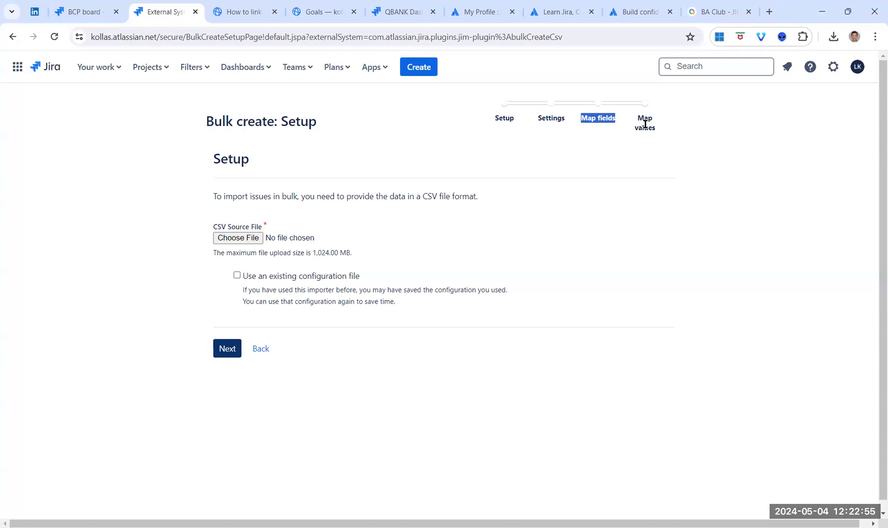
triple_click(645, 122)
left_click(616, 166)
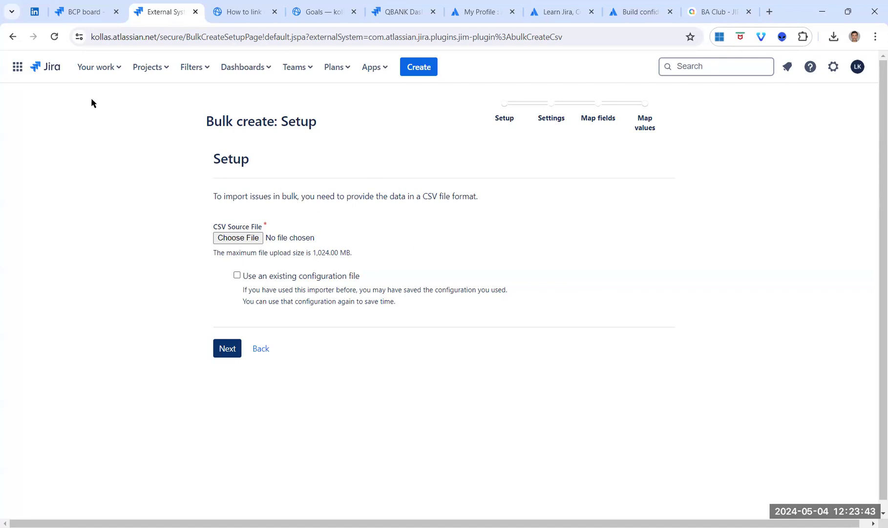
Go to the BCP board's backlog and create two additional sprints.
left_click(78, 13)
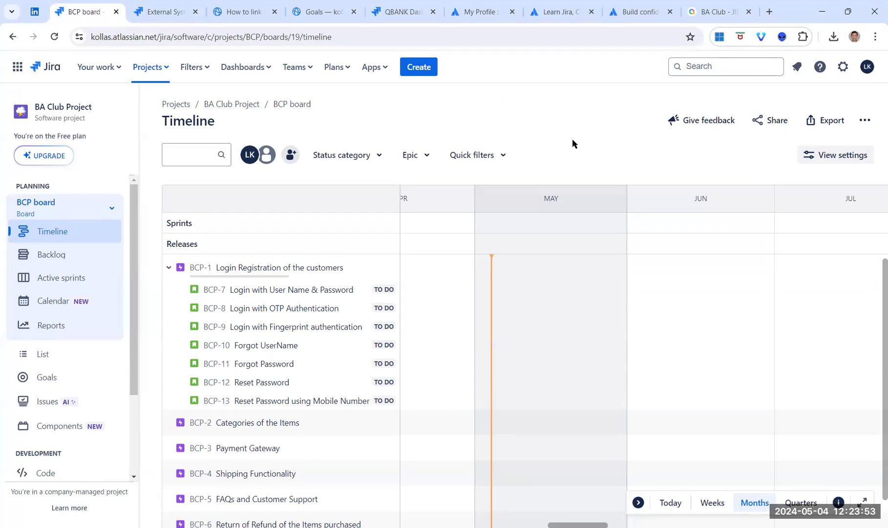
left_click(45, 254)
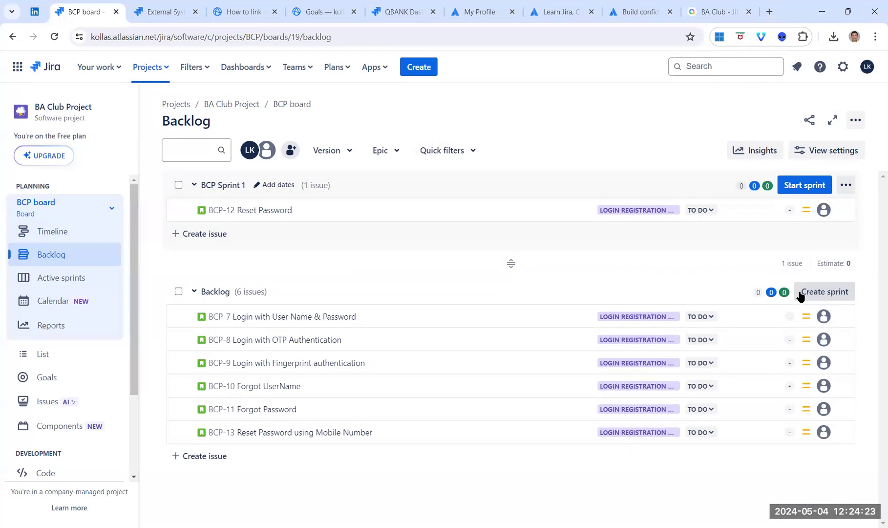
left_click(821, 292)
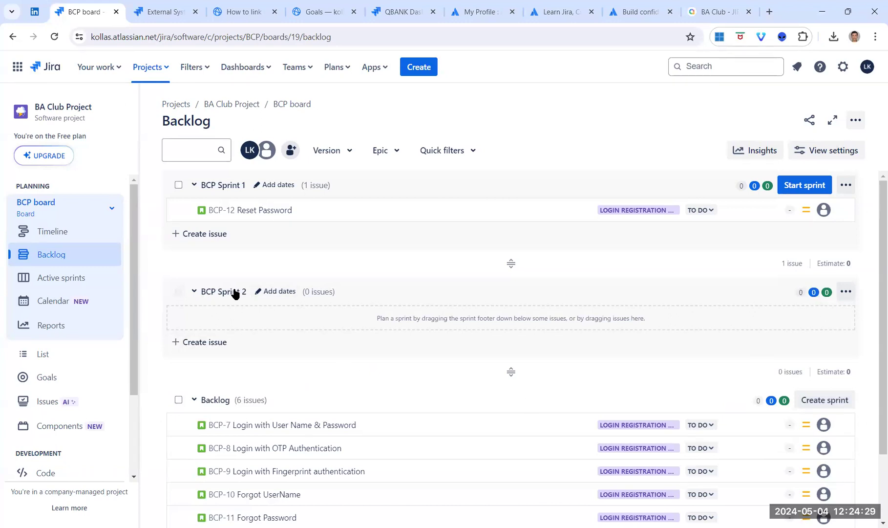
left_click(809, 395)
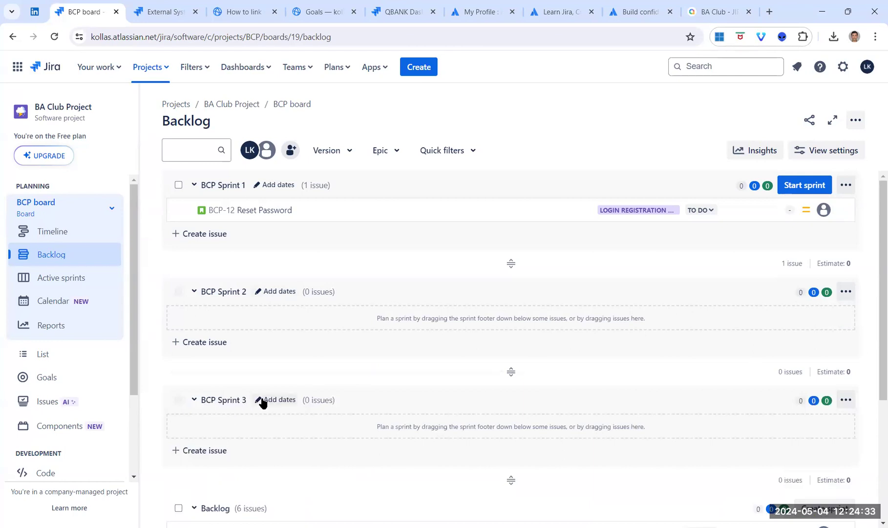
Collapse the BCP Sprint 2 and BCP Sprint 3 sections in the backlog.
left_click(194, 293)
left_click(194, 323)
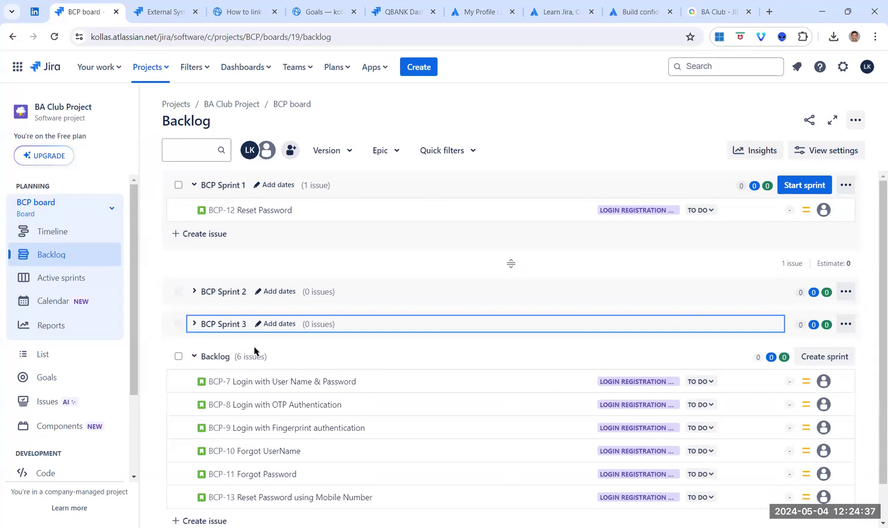
left_click(194, 324)
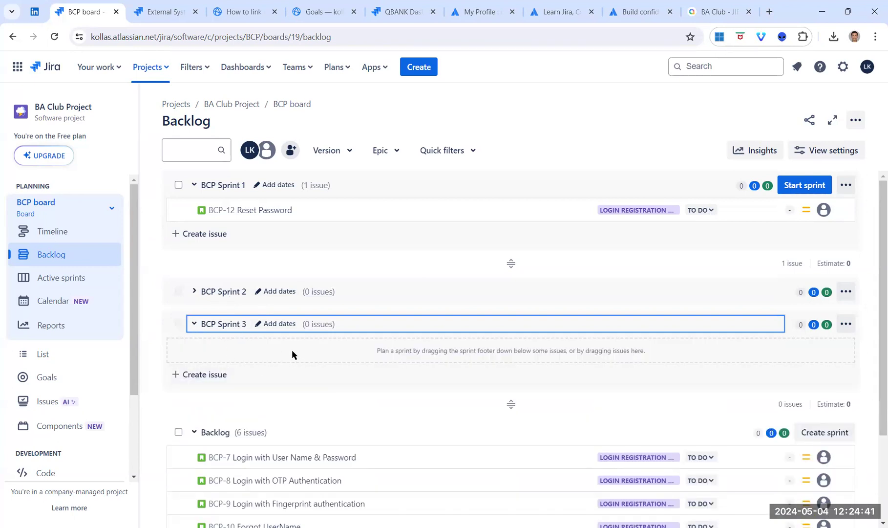
left_click(194, 325)
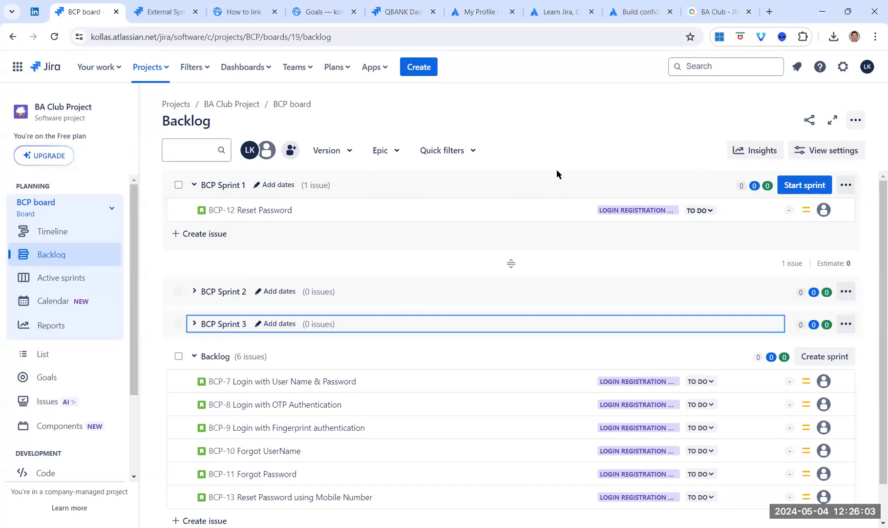
Move the stories BCP-7 Login with User Name & Password and BCP-8 Login with OTP Authentication from the backlog into BCP Sprint 1.
scroll(479, 282, "down", 1)
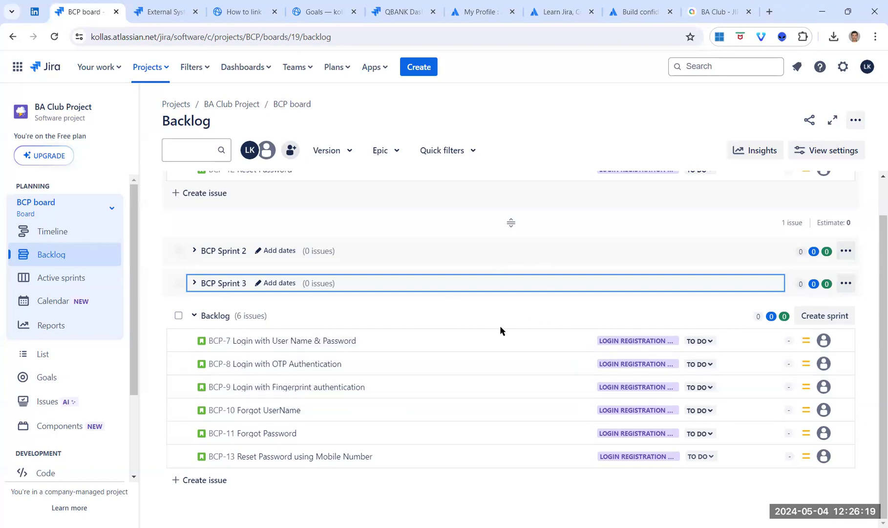
scroll(509, 317, "up", 1)
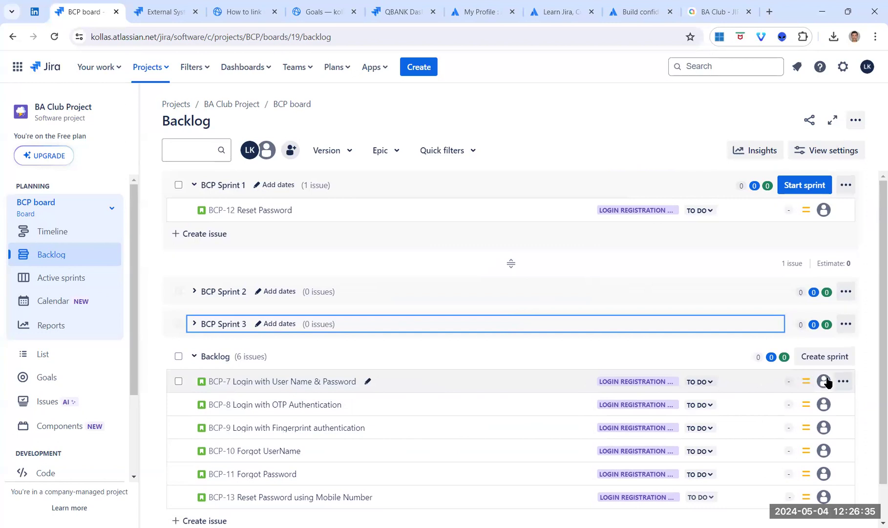
left_click(843, 382)
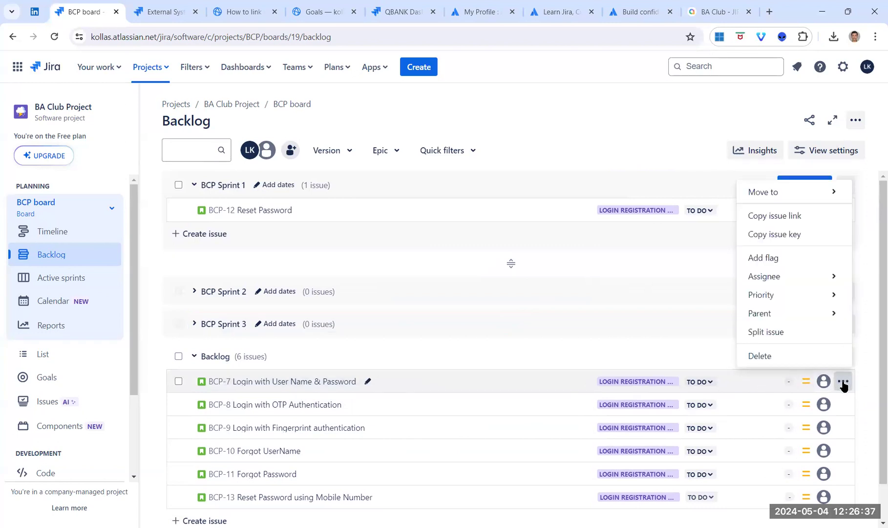
mouse_move(788, 192)
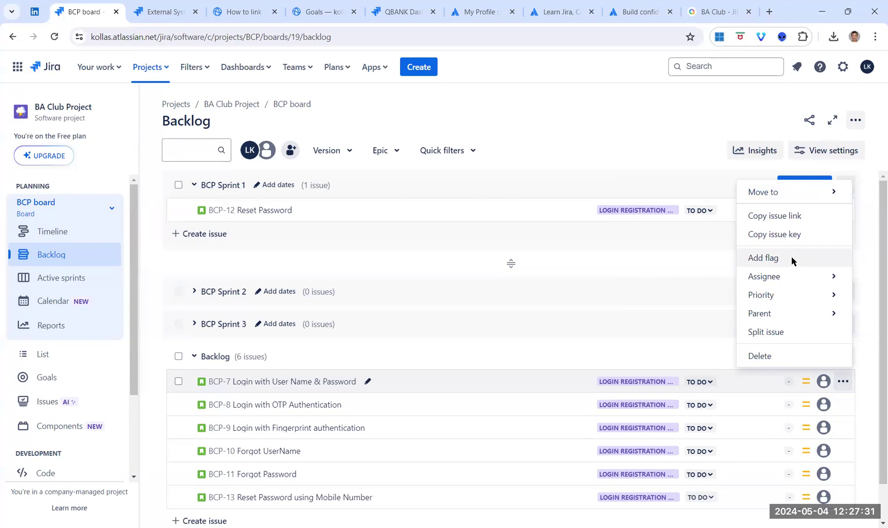
mouse_move(791, 275)
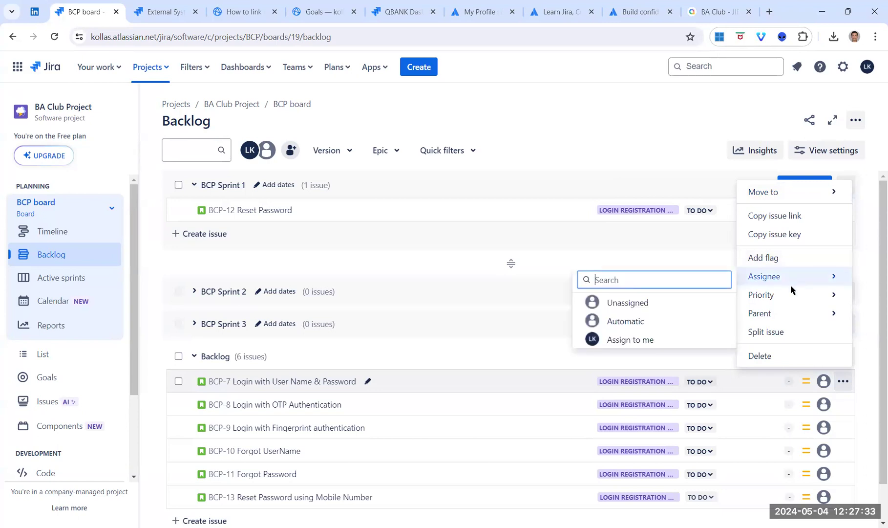
mouse_move(791, 313)
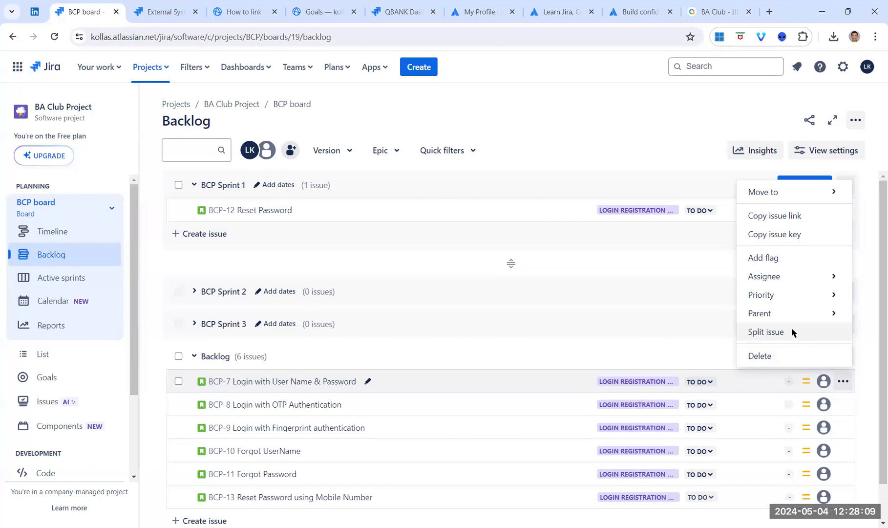
mouse_move(805, 194)
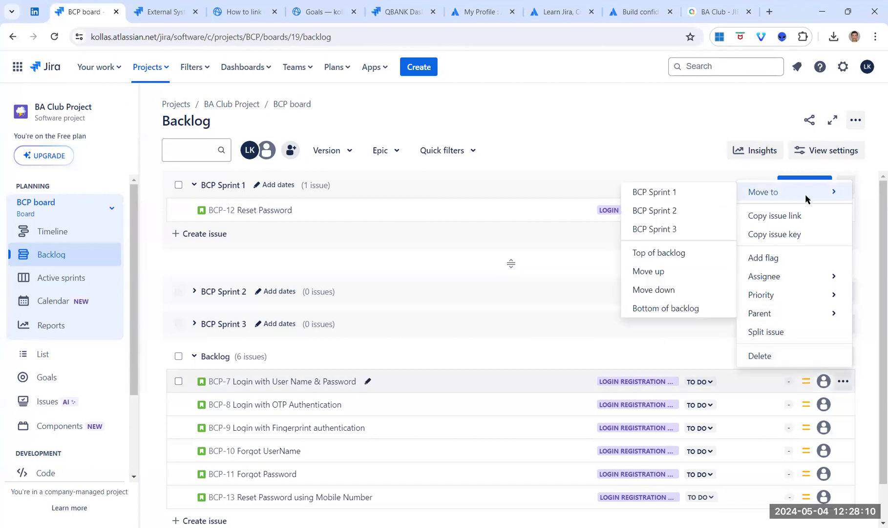
left_click(713, 193)
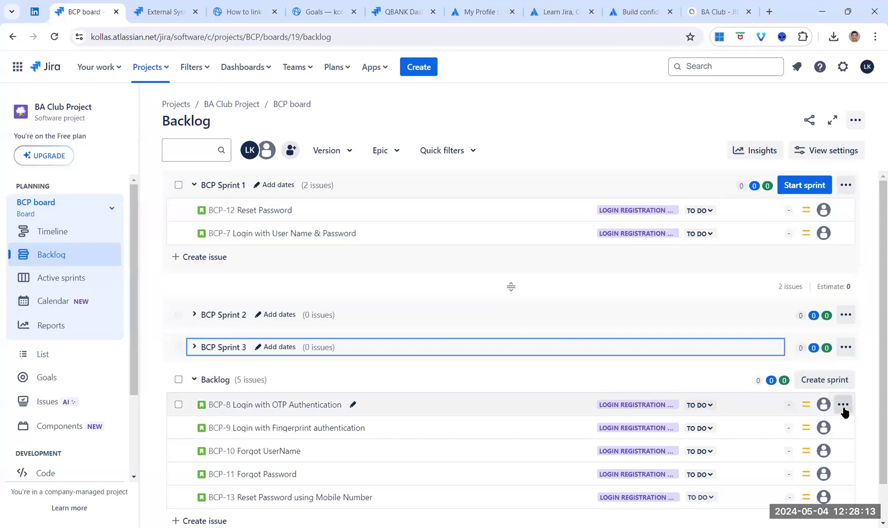
left_click(408, 405)
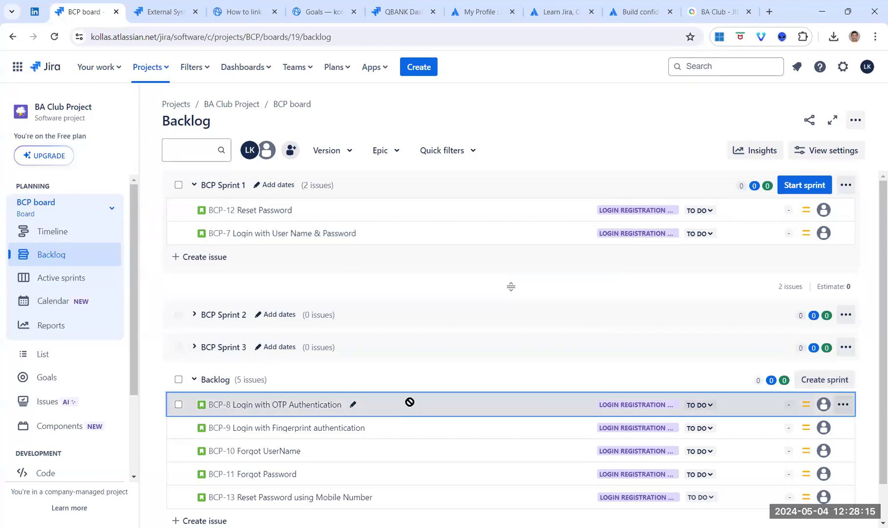
left_click_drag(411, 250, 412, 252)
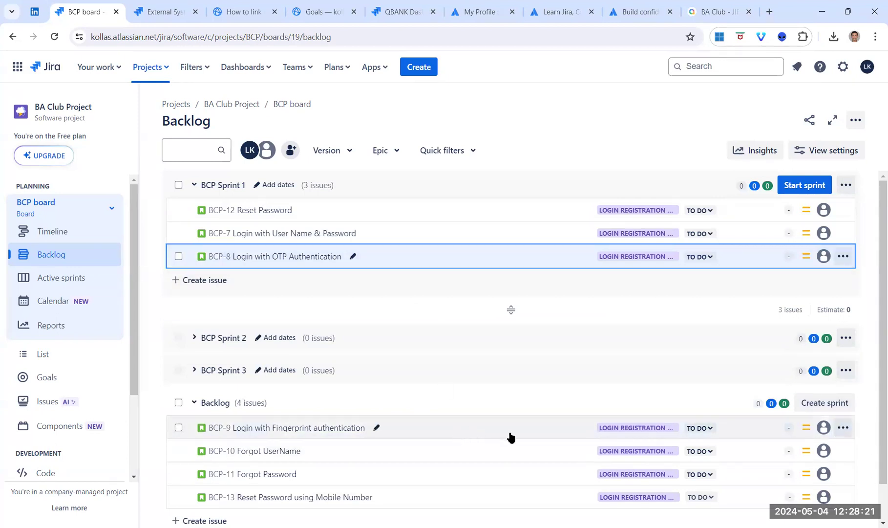
Move BCP-9 Login with Fingerprint authentication into BCP Sprint 1 and return it to the top of the backlog.
left_click(843, 427)
mouse_move(772, 239)
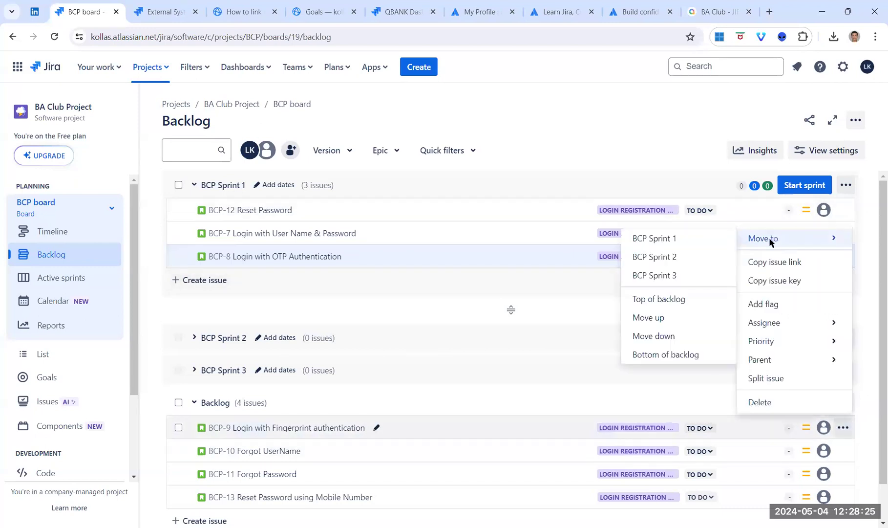
left_click(663, 244)
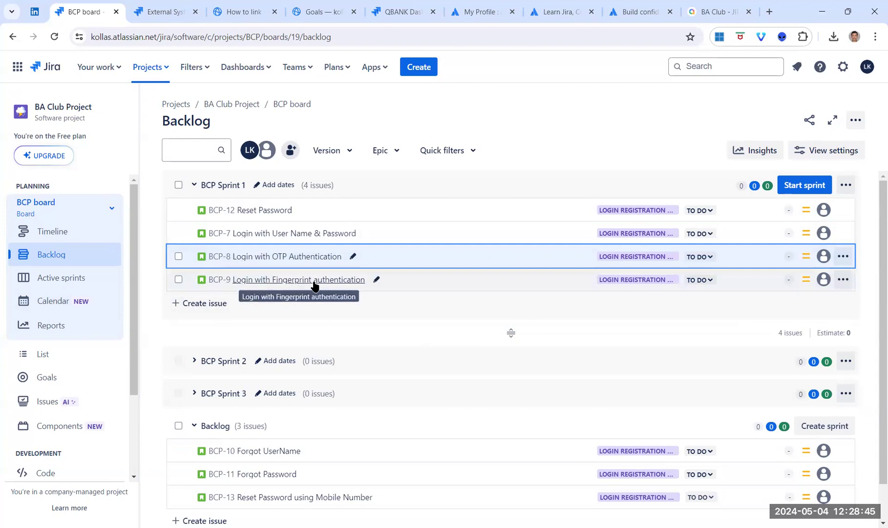
left_click(840, 281)
mouse_move(793, 302)
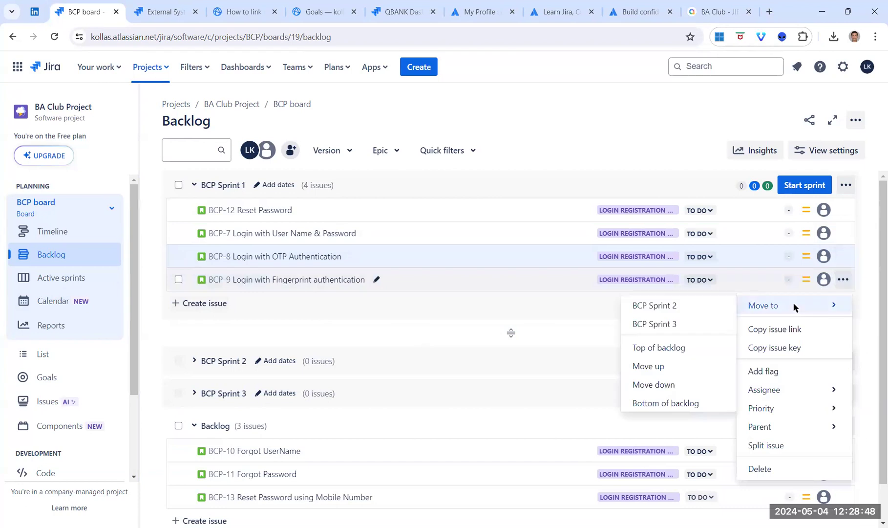
left_click(670, 347)
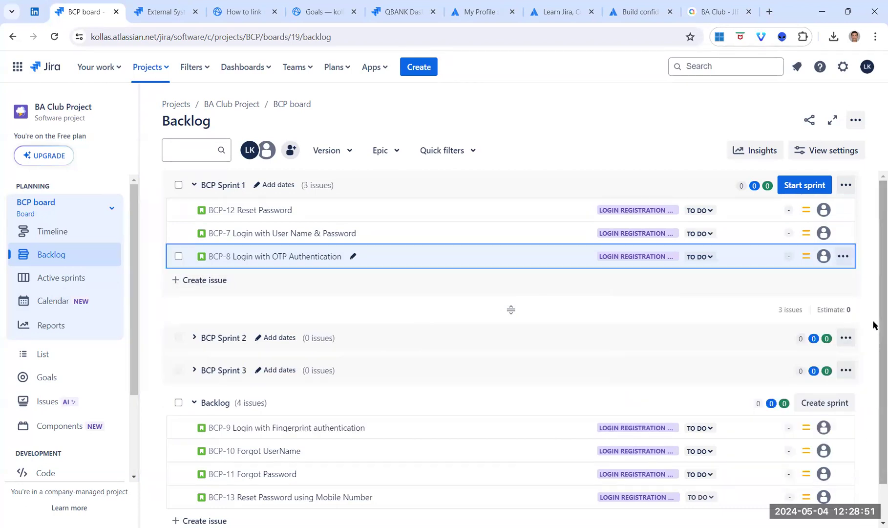
Move BCP-8 Login with OTP Authentication from BCP Sprint 1 to BCP Sprint 2 and expand that sprint.
left_click(841, 258)
mouse_move(781, 289)
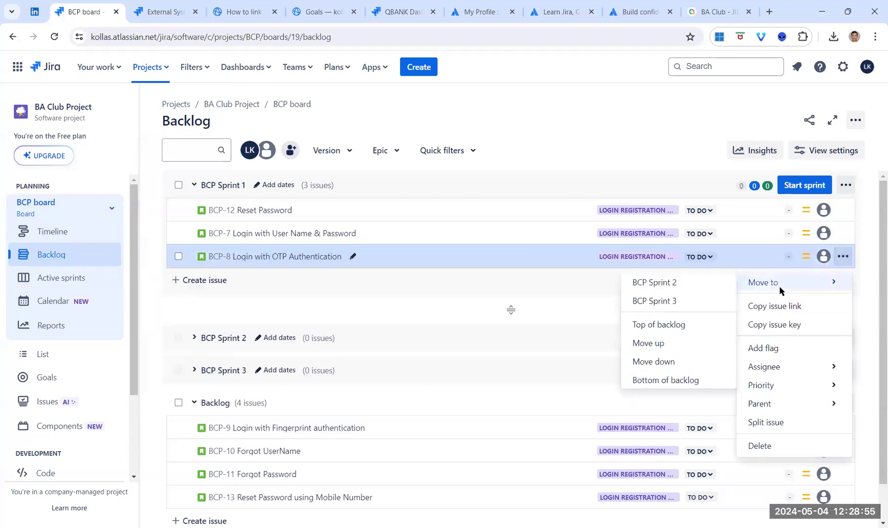
left_click(688, 286)
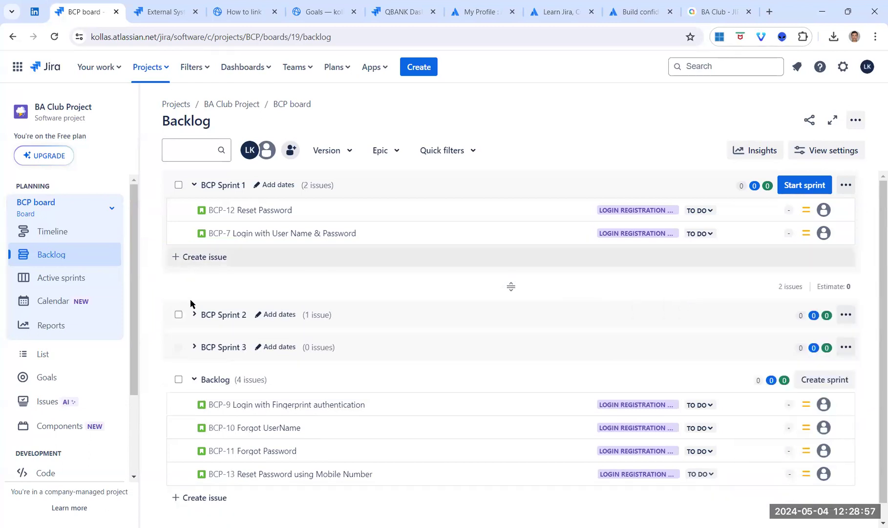
left_click(193, 314)
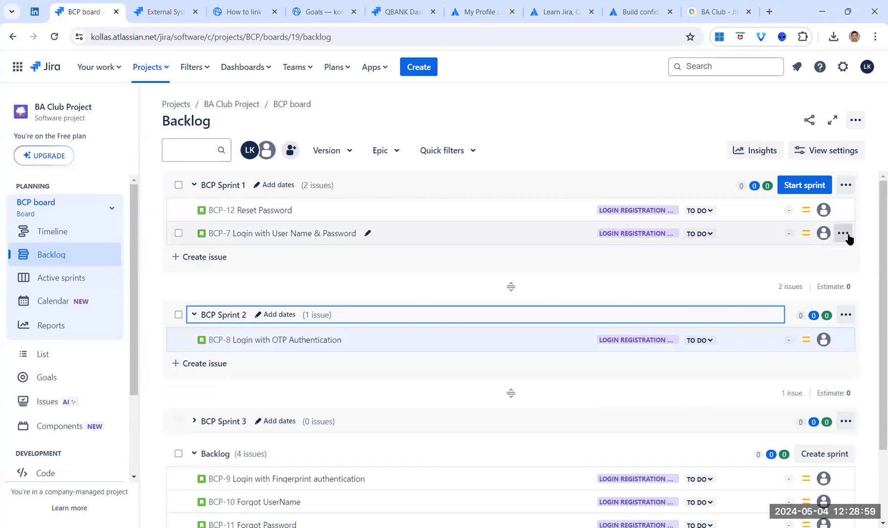
Move BCP-12 Reset Password from BCP Sprint 1 to BCP Sprint 3.
left_click(843, 211)
mouse_move(799, 235)
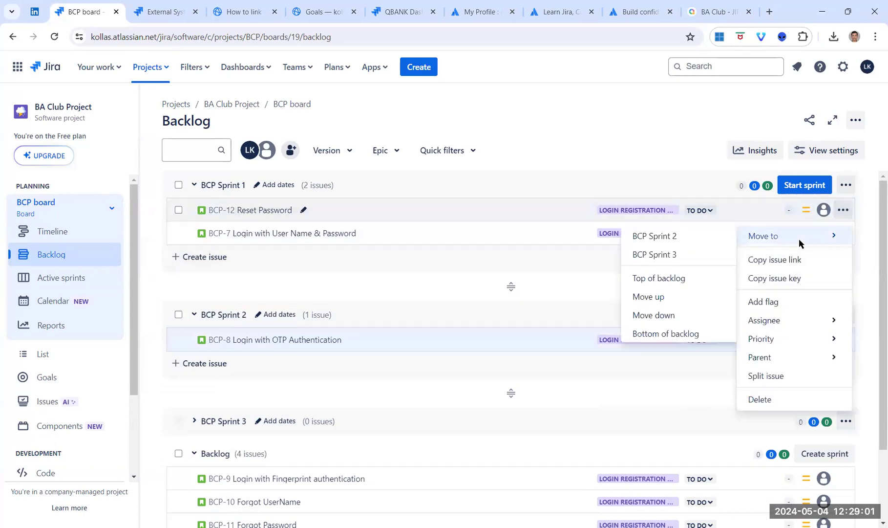
left_click(689, 260)
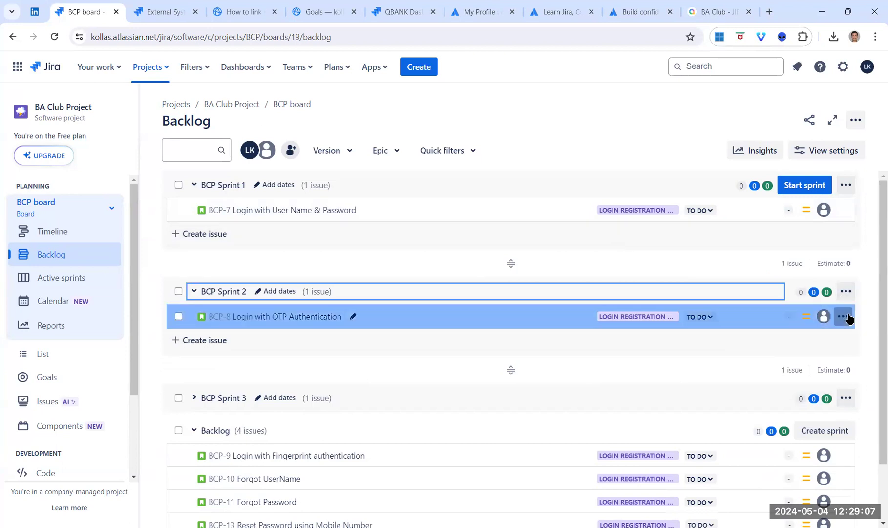
Move BCP-8 Login with OTP Authentication from BCP Sprint 2 back to BCP Sprint 1.
left_click(844, 317)
mouse_move(790, 344)
left_click(696, 341)
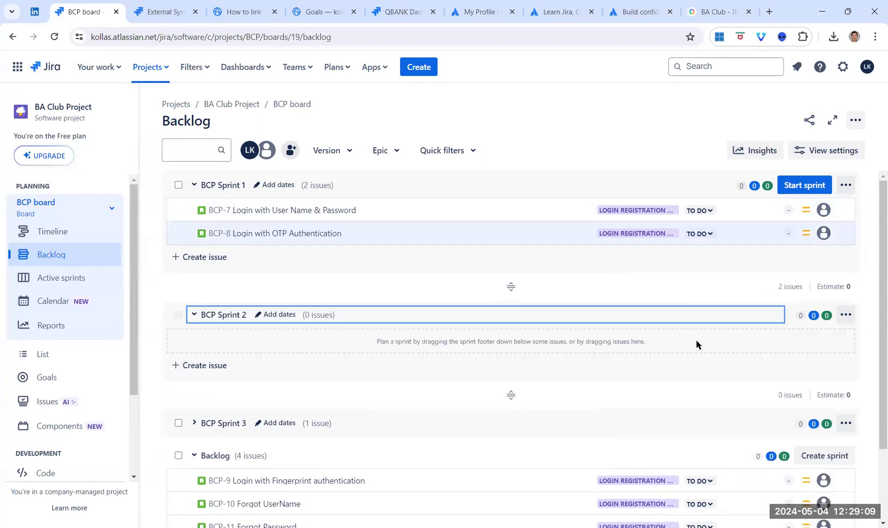
Move BCP-12 Reset Password from BCP Sprint 3 back to BCP Sprint 1, and collapse BCP Sprint 2 and BCP Sprint 3.
scroll(701, 325, "down", 1)
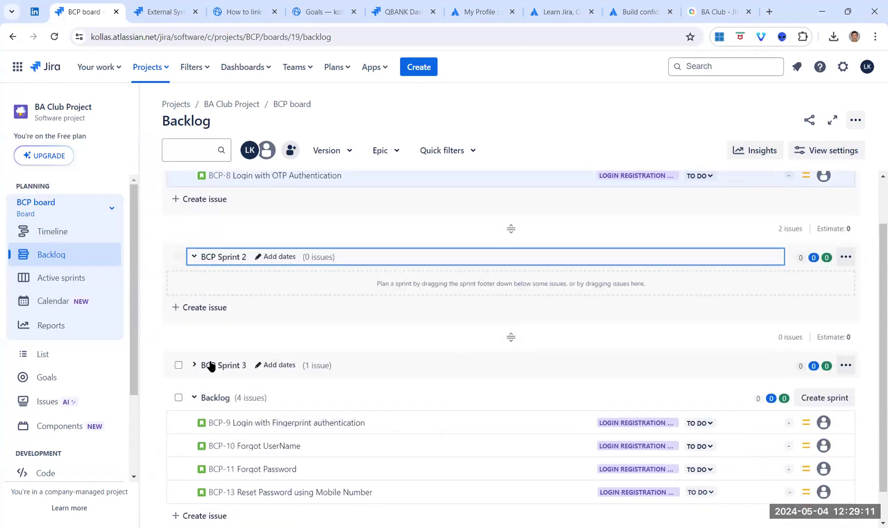
left_click(194, 365)
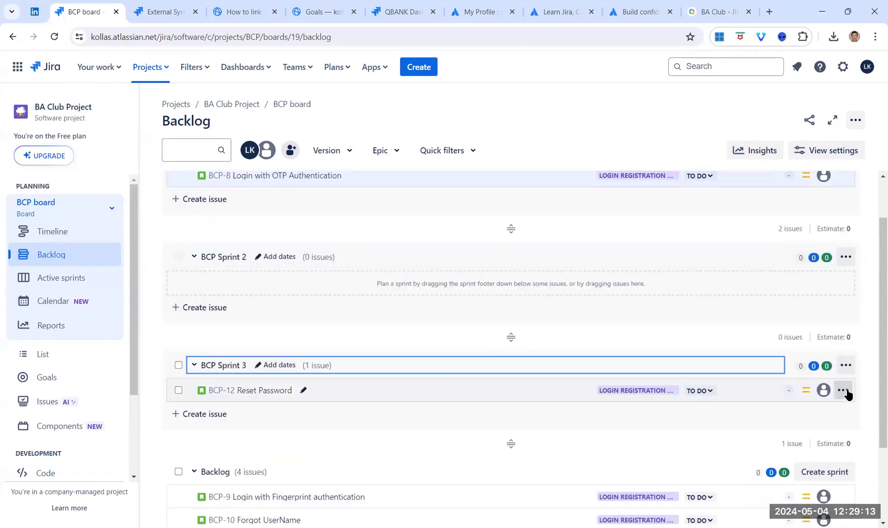
left_click(844, 390)
mouse_move(794, 207)
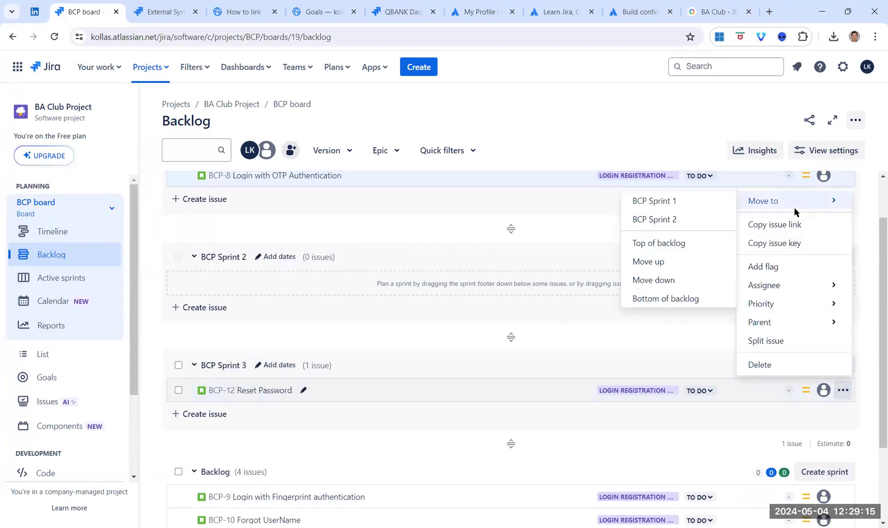
left_click(689, 197)
scroll(873, 307, "up", 1)
left_click(194, 337)
left_click(194, 370)
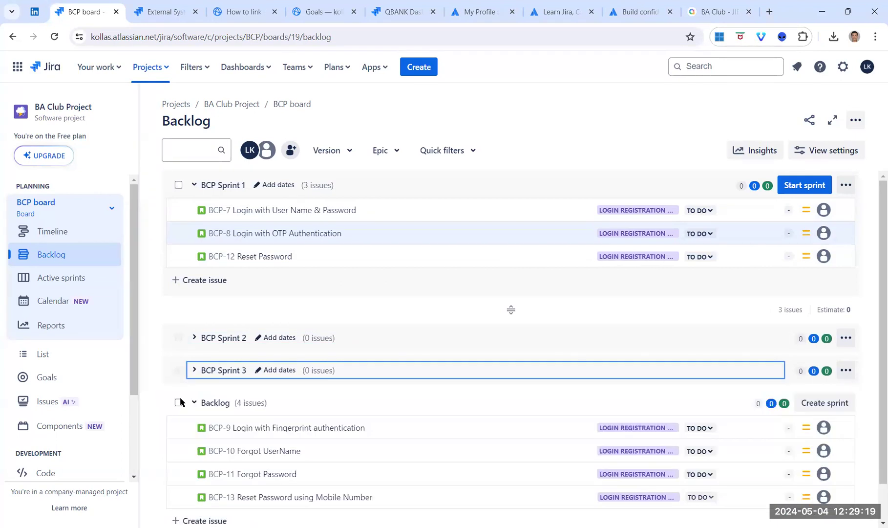
scroll(354, 321, "down", 1)
scroll(354, 321, "up", 1)
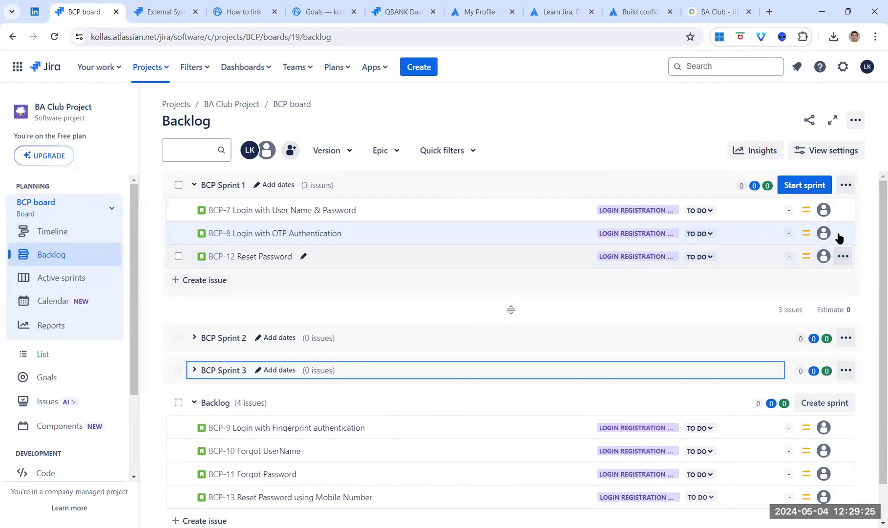
Set the story points of BCP-7 Login with User Name & Password and BCP-8 Login with OTP Authentication to 3 each.
mouse_move(848, 214)
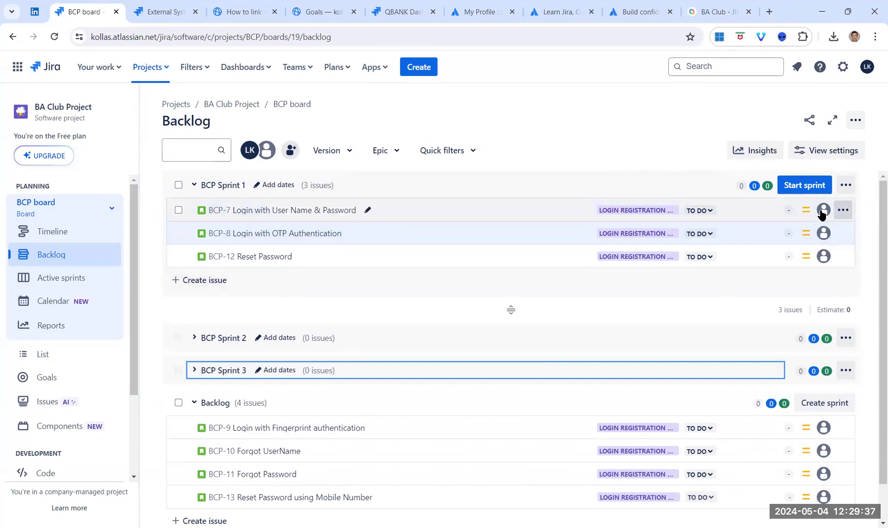
left_click(789, 211)
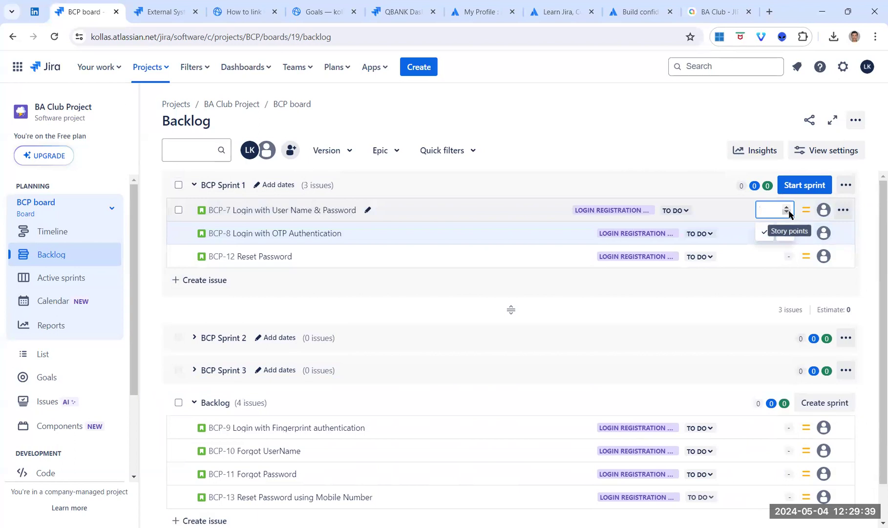
type("3")
left_click(765, 233)
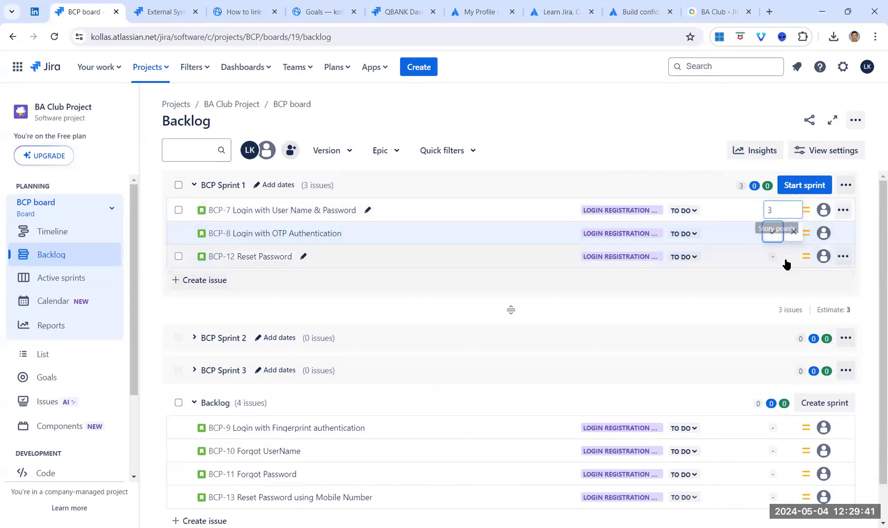
left_click(775, 235)
type("3")
left_click(771, 262)
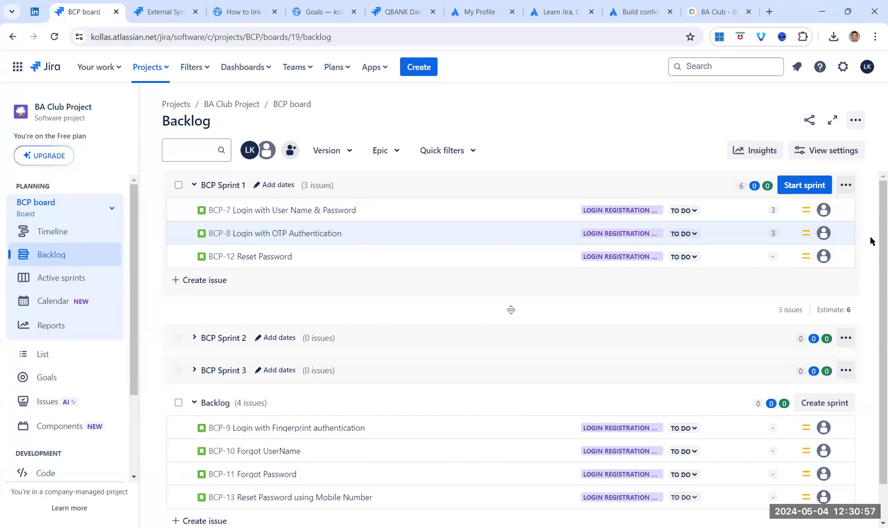
mouse_move(741, 189)
mouse_move(767, 189)
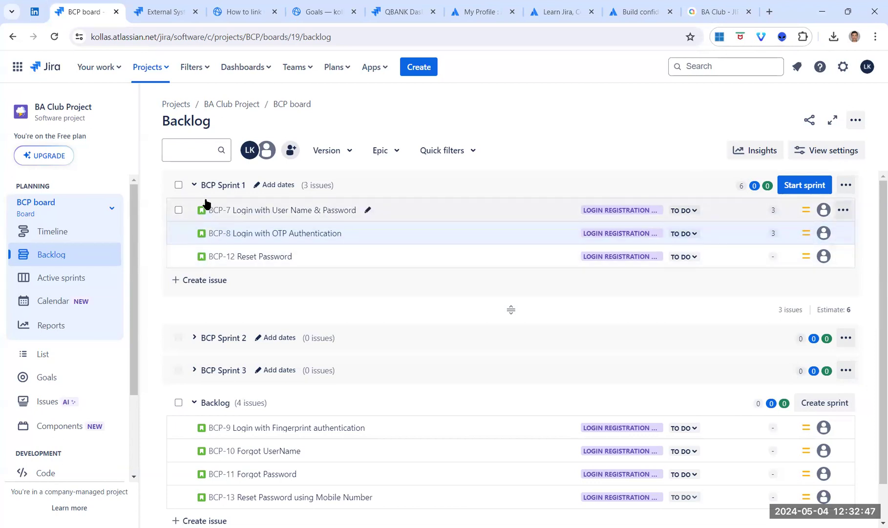
Create a bug named "Issue with OTP Generation" in BCP Sprint 1.
left_click(199, 280)
left_click(214, 282)
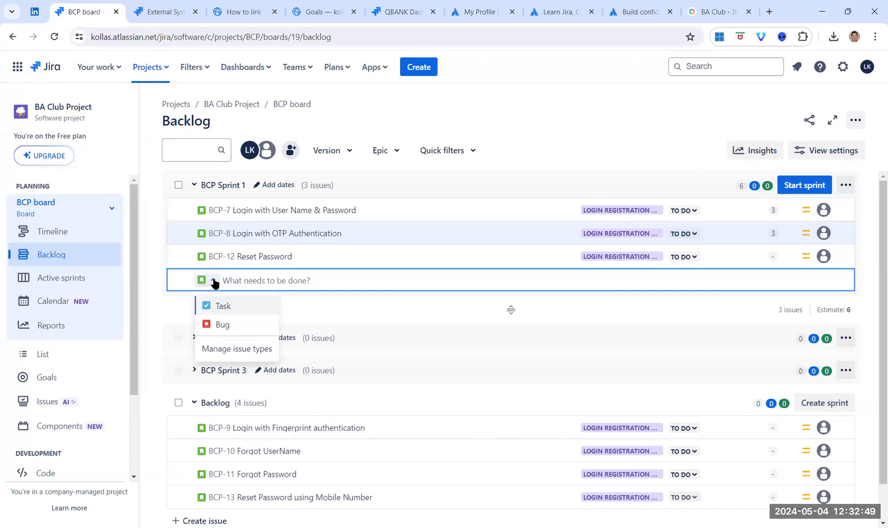
left_click(243, 324)
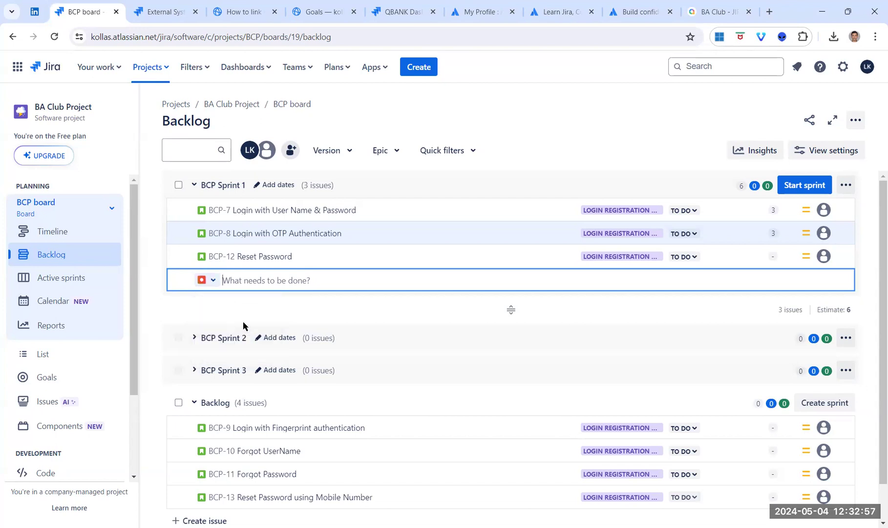
type("OTP")
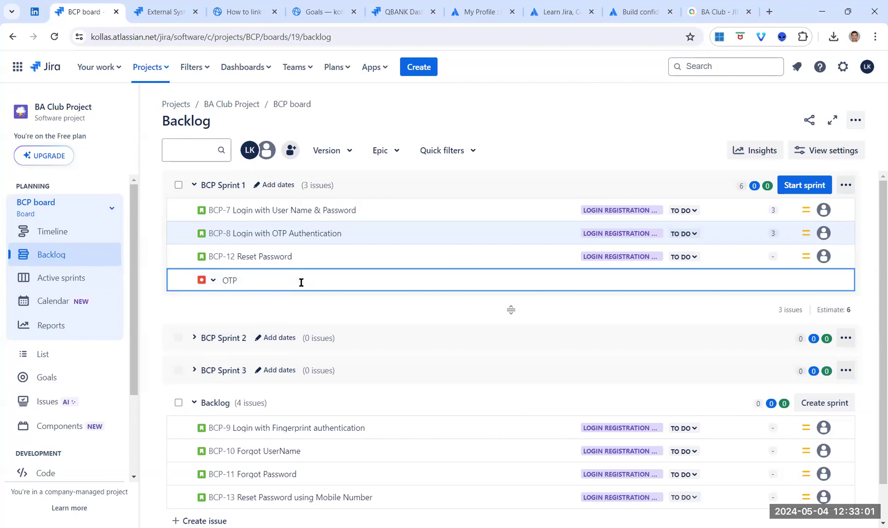
key("BackSpace")
key("BackSpace")
key("BackSpace")
type("Issue with OTP Generation")
key("Return")
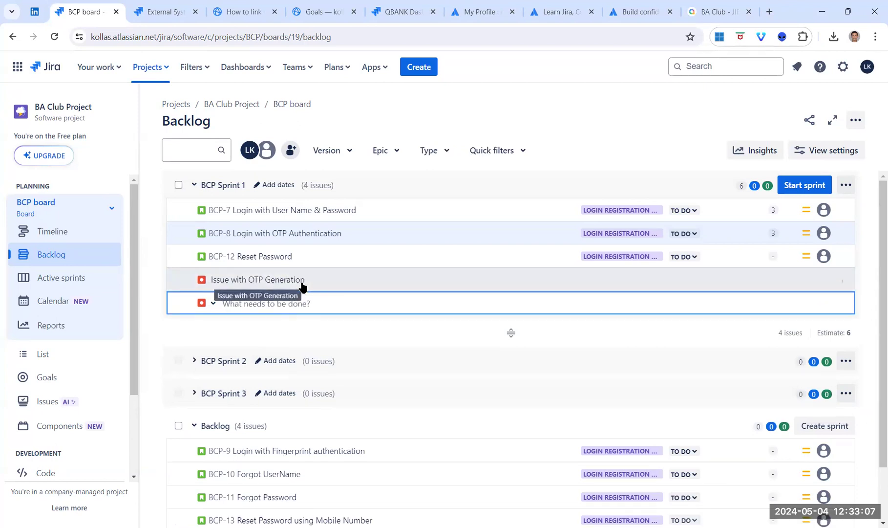
left_click(606, 156)
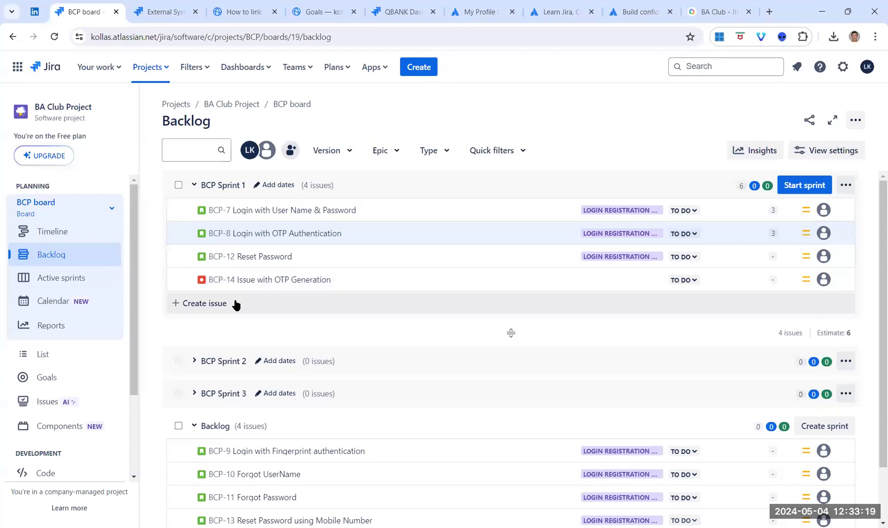
Create a task named "Coordinate with Payment Gateway" in BCP Sprint 1.
left_click(207, 304)
left_click(213, 303)
left_click(216, 347)
type("I")
key("BackSpace")
type("In")
key("BackSpace")
key("BackSpace")
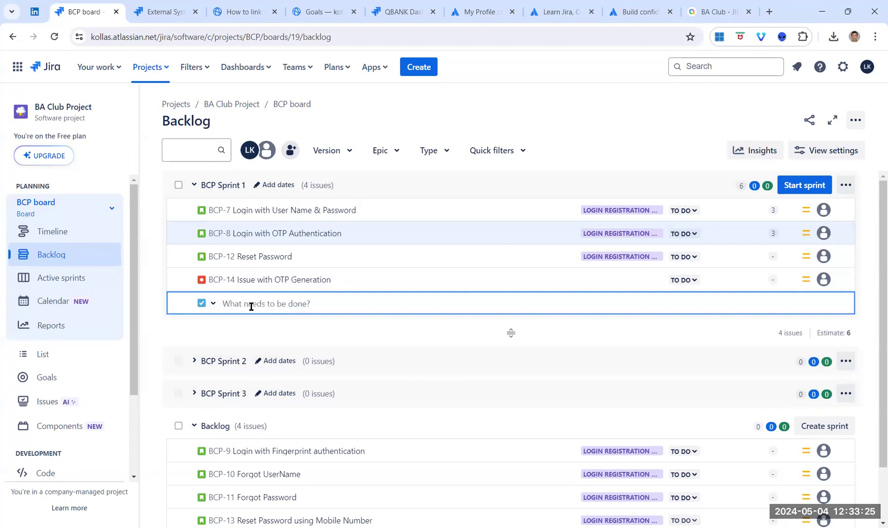
type("Coordinate with Paym")
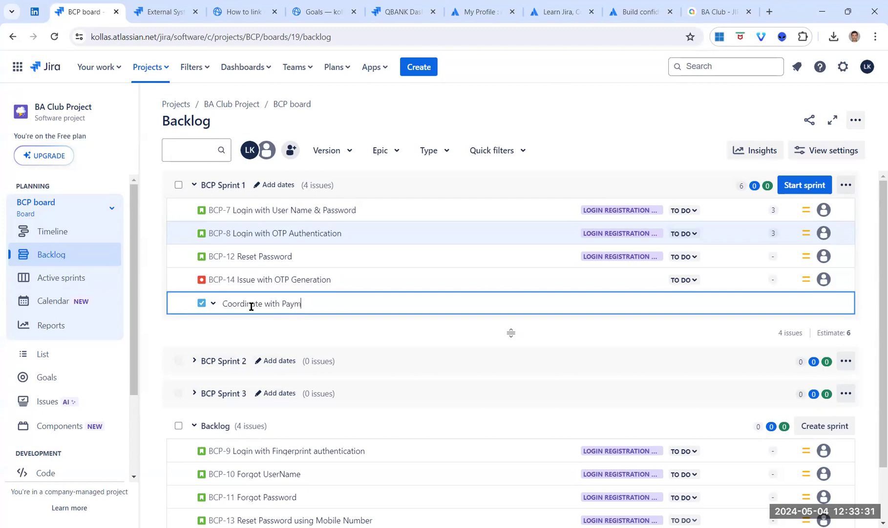
type("ent Gateway")
key("Return")
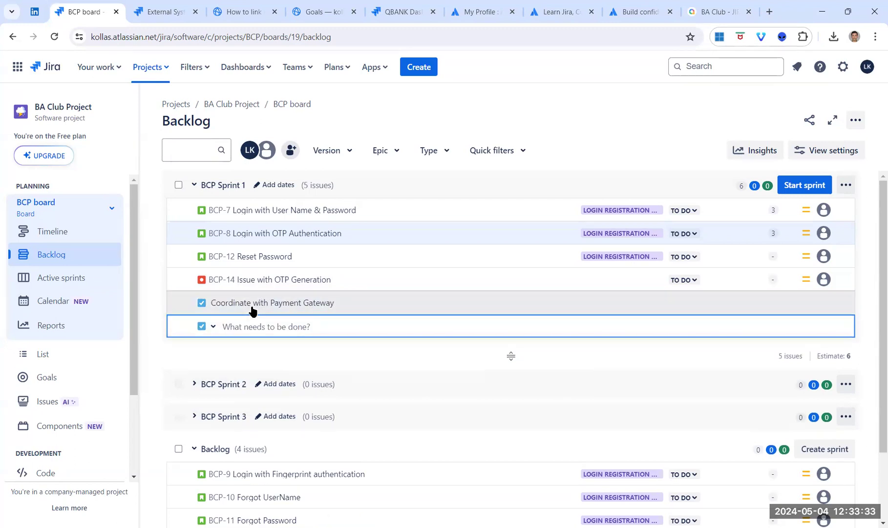
key("Escape")
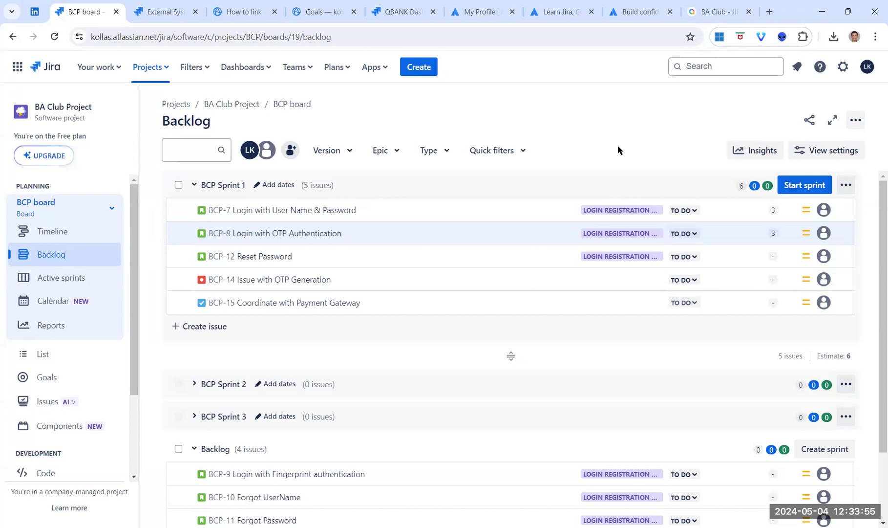
Open the Start Sprint form for BCP Sprint 1, review its notice about issue estimates, and cancel without starting the sprint.
left_click(824, 184)
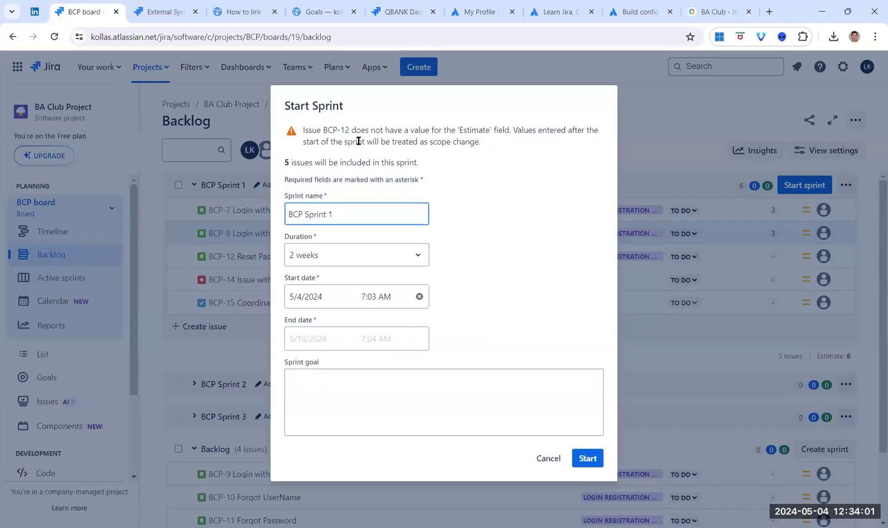
left_click_drag(303, 131, 495, 145)
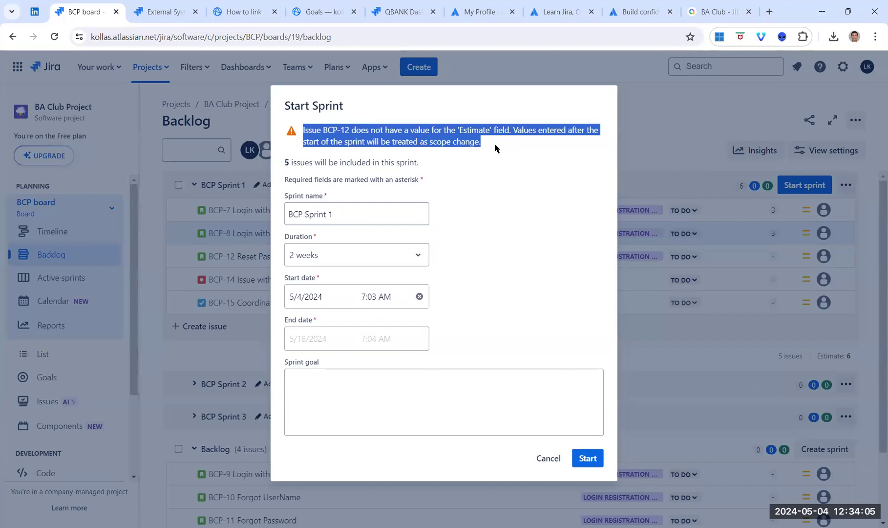
left_click(495, 144)
left_click_drag(323, 131, 348, 127)
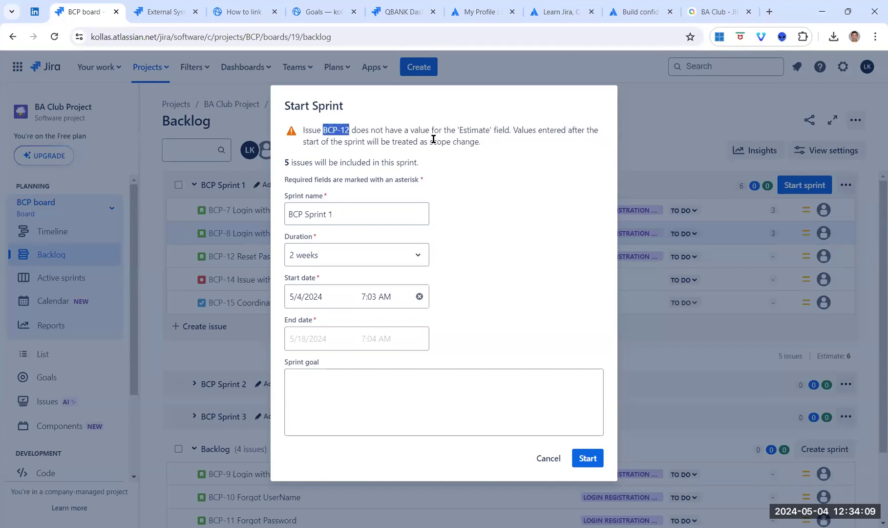
left_click_drag(460, 130, 511, 130)
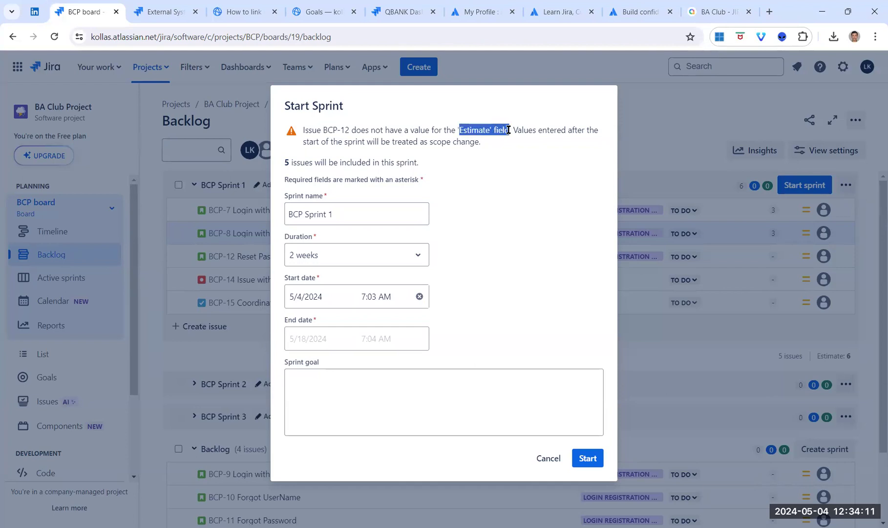
left_click(511, 143)
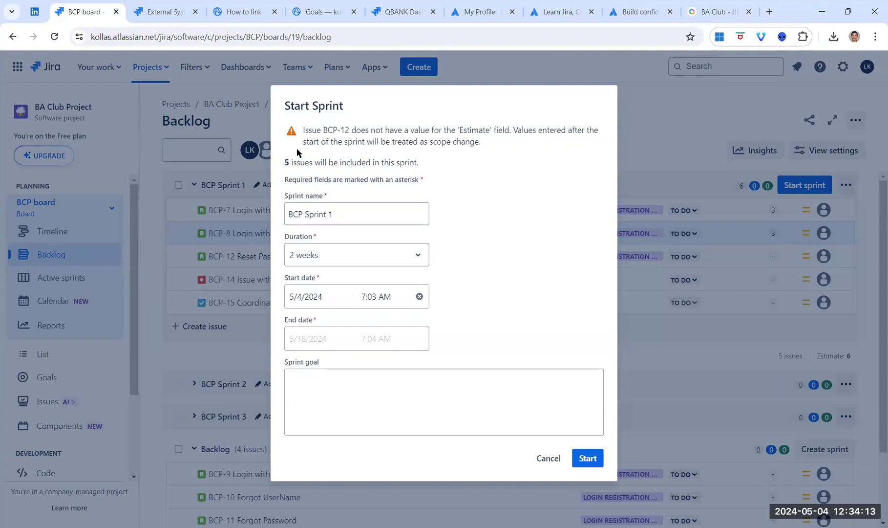
left_click_drag(500, 147, 296, 131)
left_click(465, 155)
left_click(549, 460)
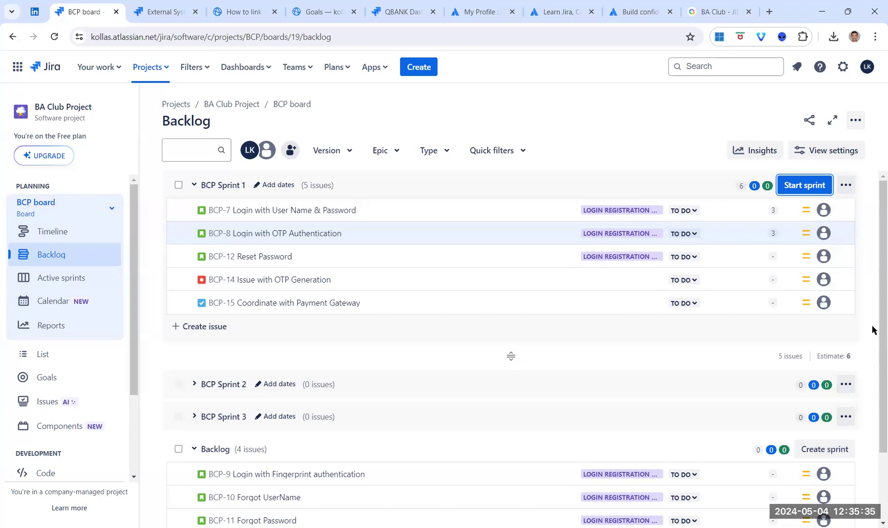
Set the story points of BCP-12 Reset Password to 1 and check BCP Sprint 1's not-started story point total.
left_click(773, 257)
type("1")
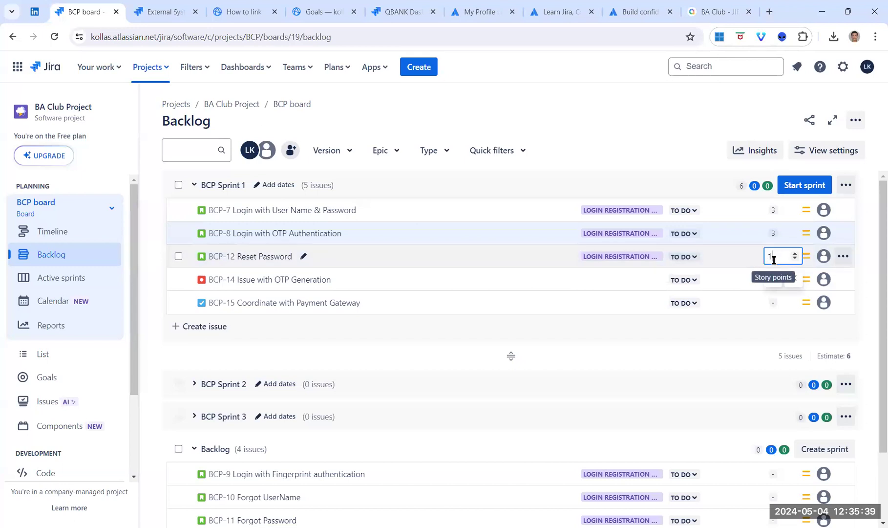
left_click(772, 280)
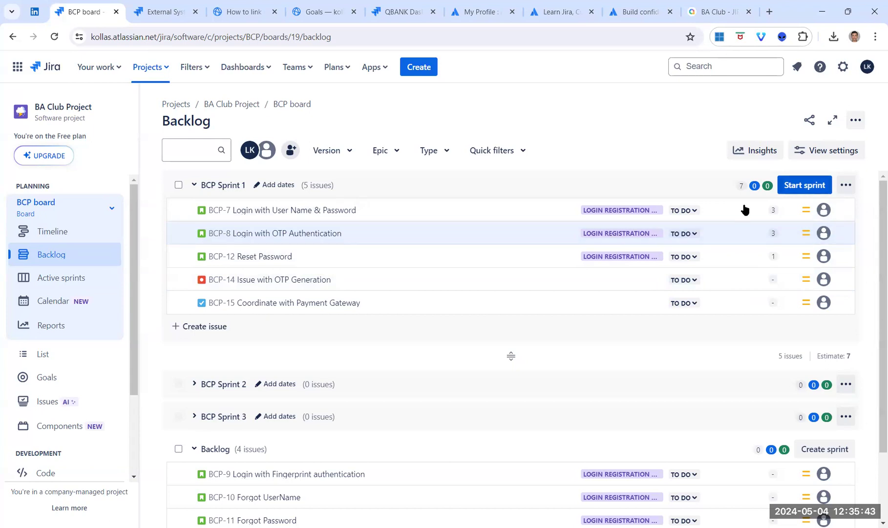
mouse_move(742, 190)
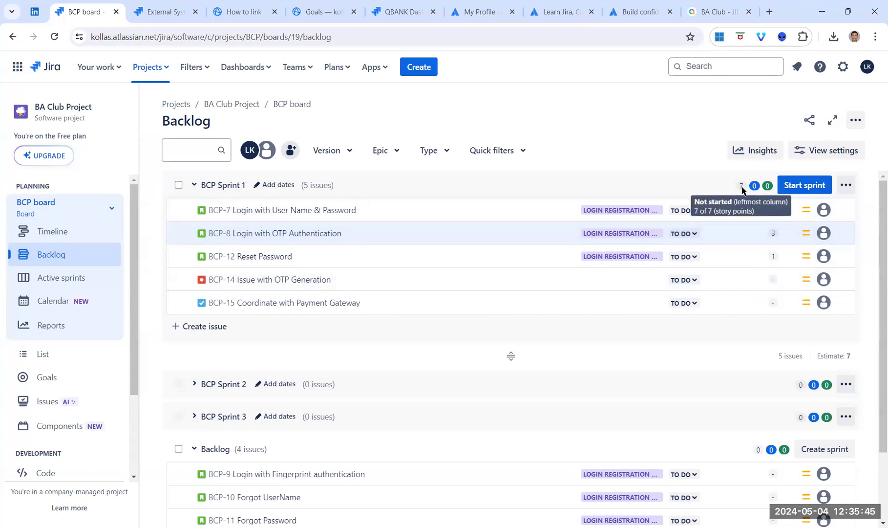
Open the Start Sprint form for BCP Sprint 1 and review the included issues and the required-field note.
left_click(803, 193)
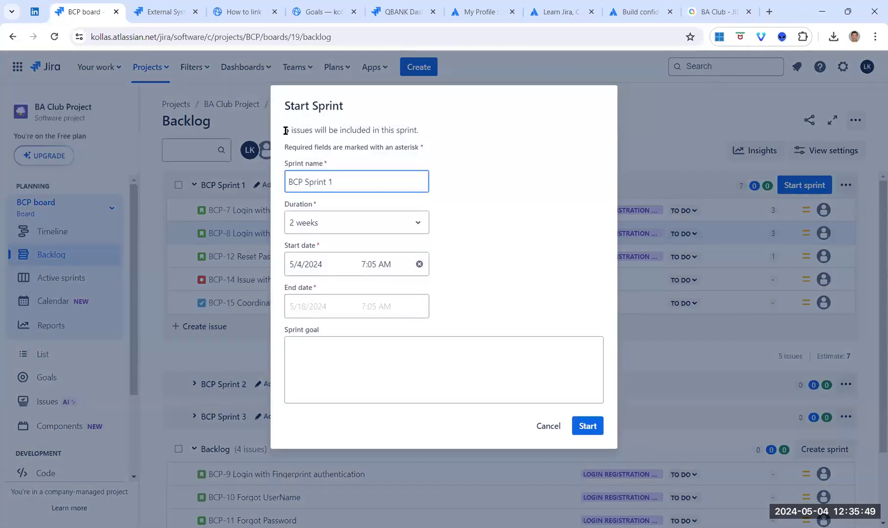
left_click_drag(286, 130, 424, 133)
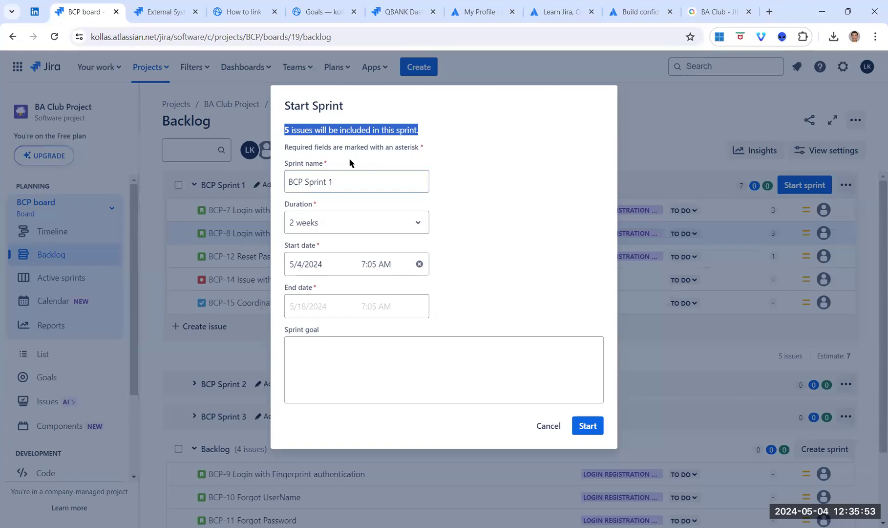
left_click_drag(426, 147, 404, 148)
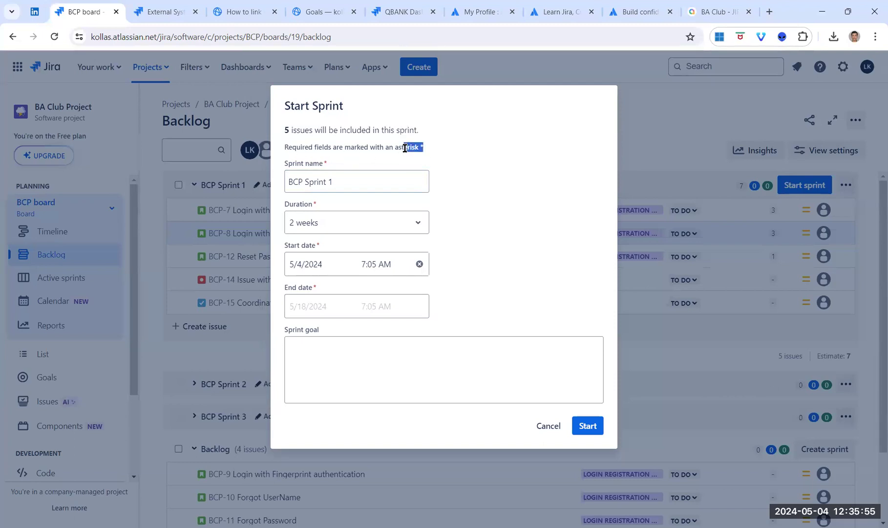
left_click(372, 157)
Rename the sprint to "BCP Test Sprint 001" and choose a duration of 2 weeks.
triple_click(341, 180)
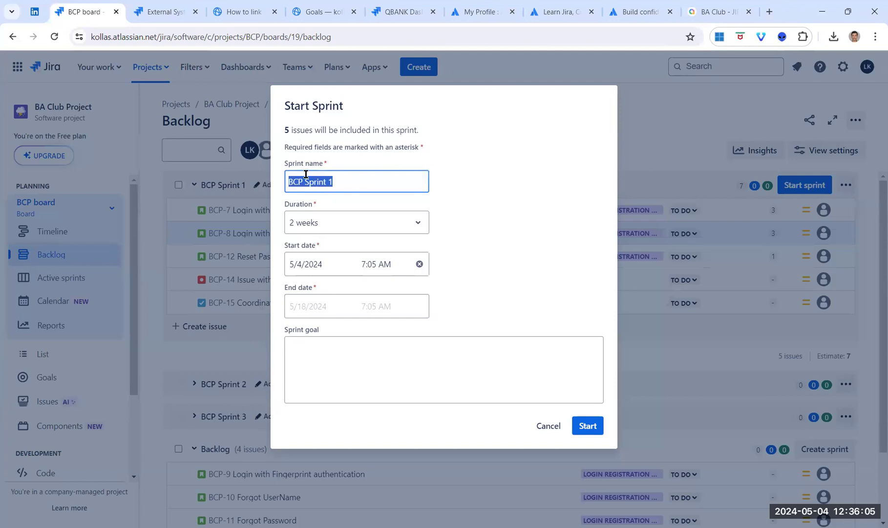
double_click(293, 182)
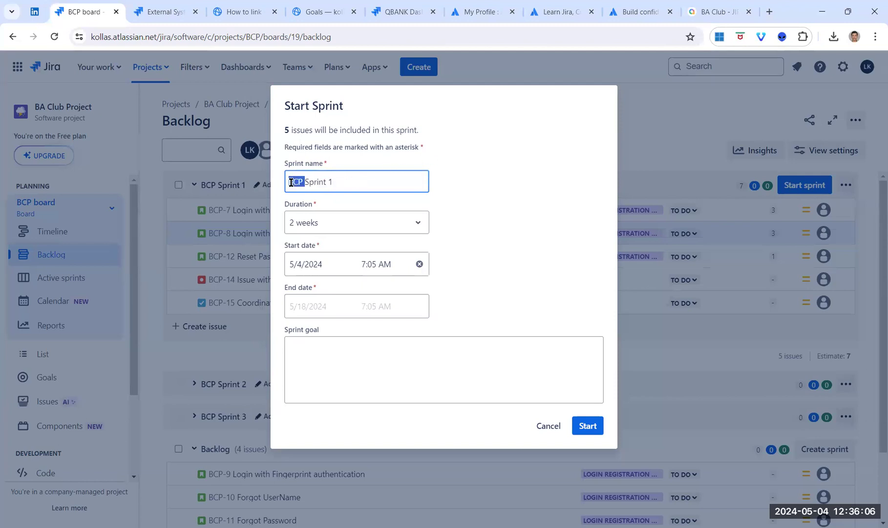
left_click(336, 181)
type("00")
key("Left")
key("Left")
key("Left")
key("Left")
key("Left")
key("Left")
key("Left")
key("Left")
type("Test")
left_click(348, 225)
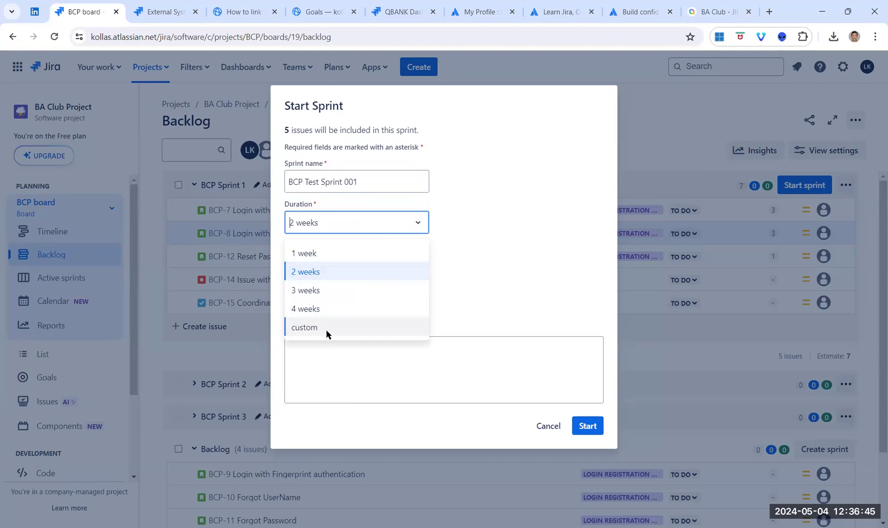
left_click(318, 273)
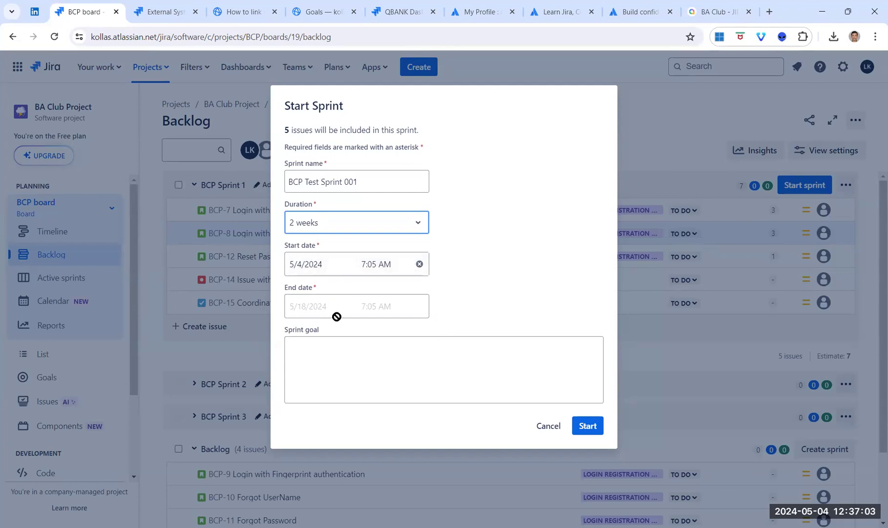
Start the sprint with the start date 5/6/2024 and the sprint goal "Login authentication for the shopping cart".
left_click(328, 265)
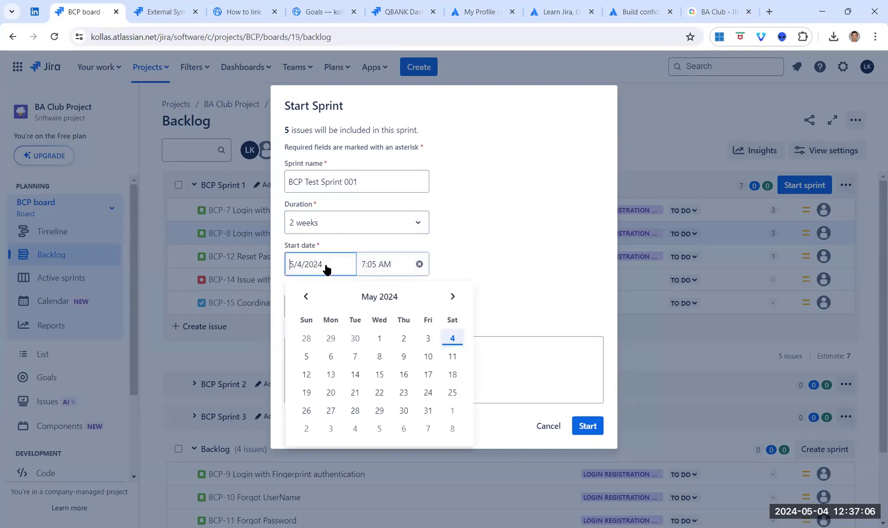
left_click(331, 356)
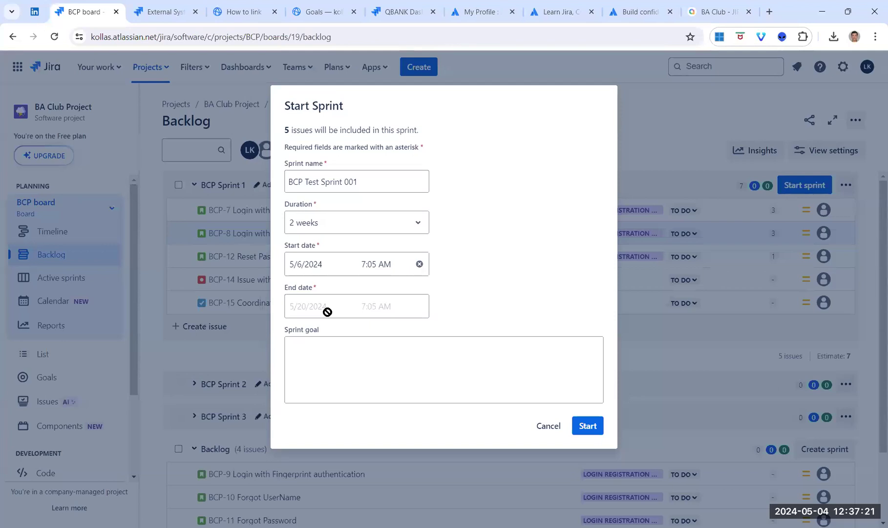
left_click(317, 370)
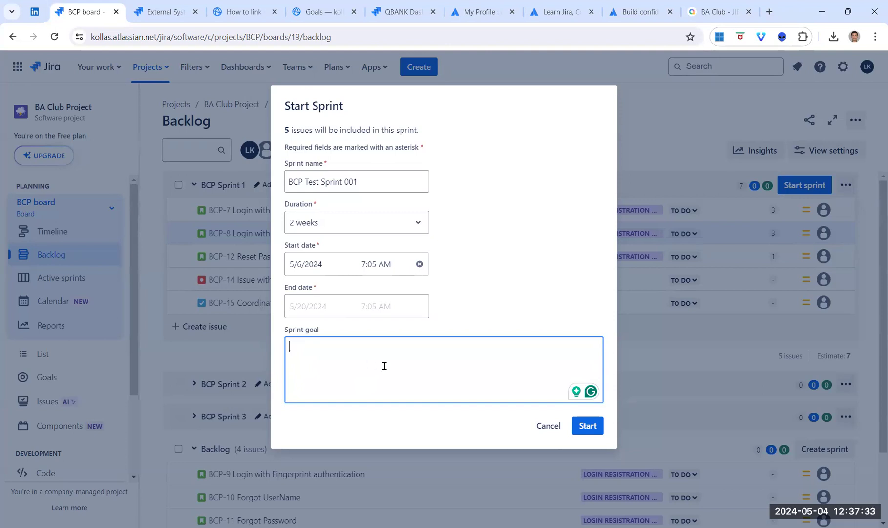
type("Login authentication for the shopping cart")
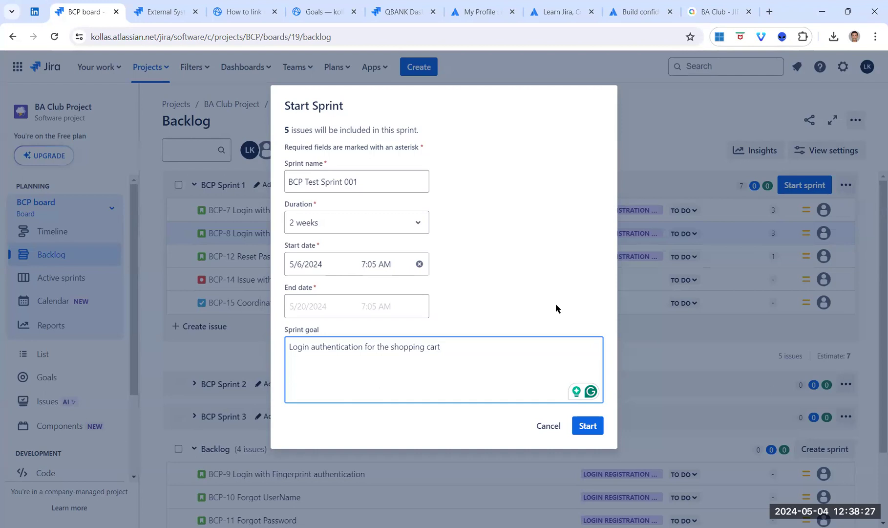
left_click(586, 427)
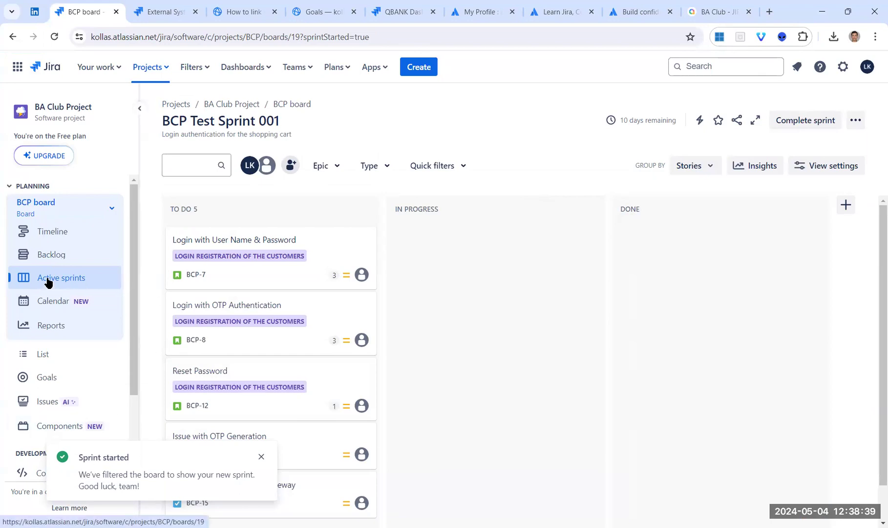
left_click(261, 458)
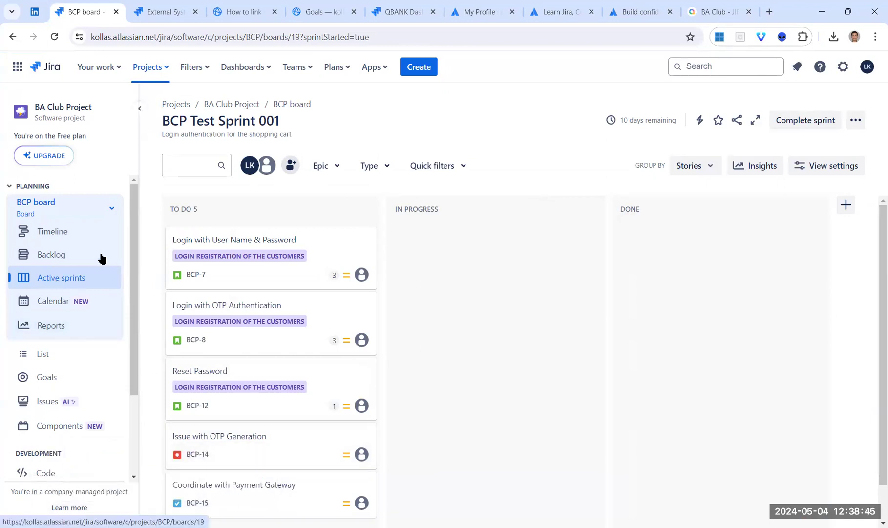
Review the active sprint's name and its goal text on the board.
left_click_drag(163, 121, 301, 123)
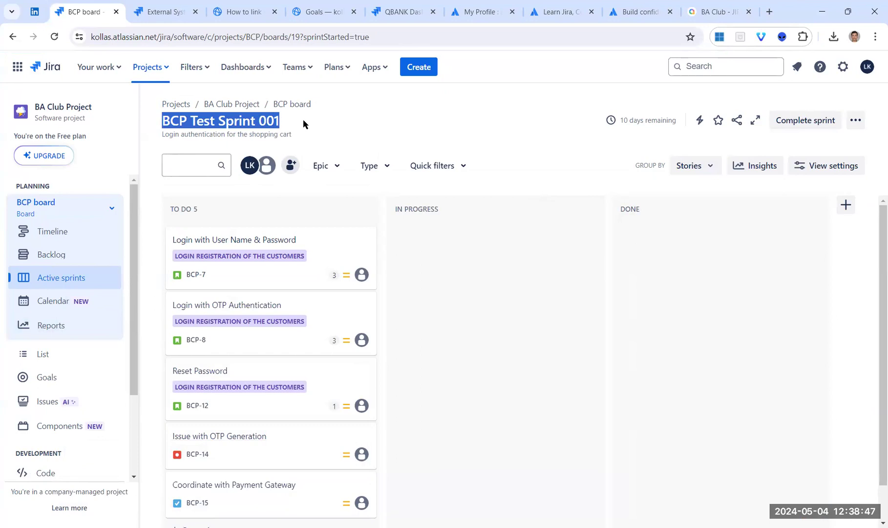
triple_click(264, 134)
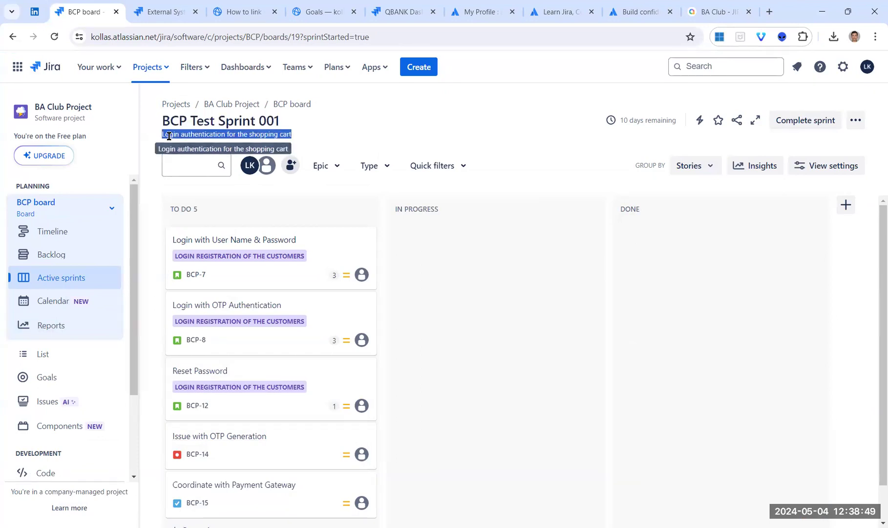
left_click(320, 134)
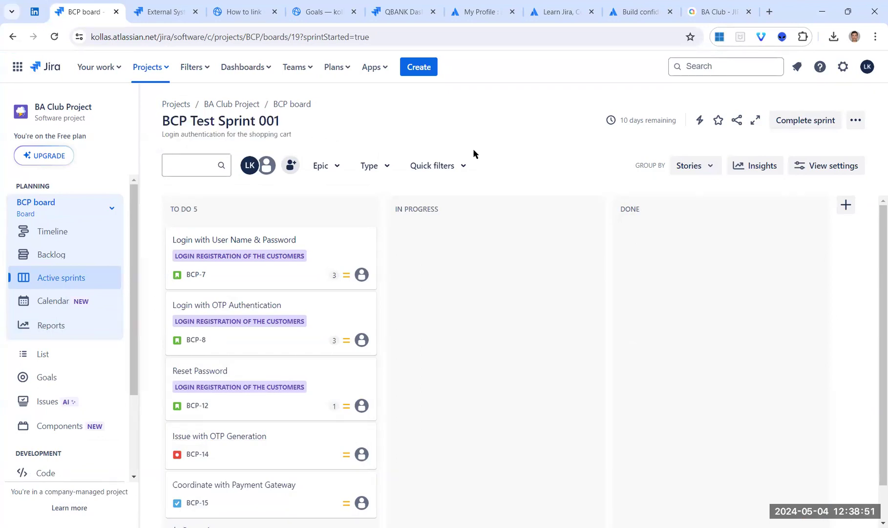
Check the remaining days and review the Complete Sprint dialog's open-issue options without completing the sprint.
mouse_move(641, 119)
left_click(794, 125)
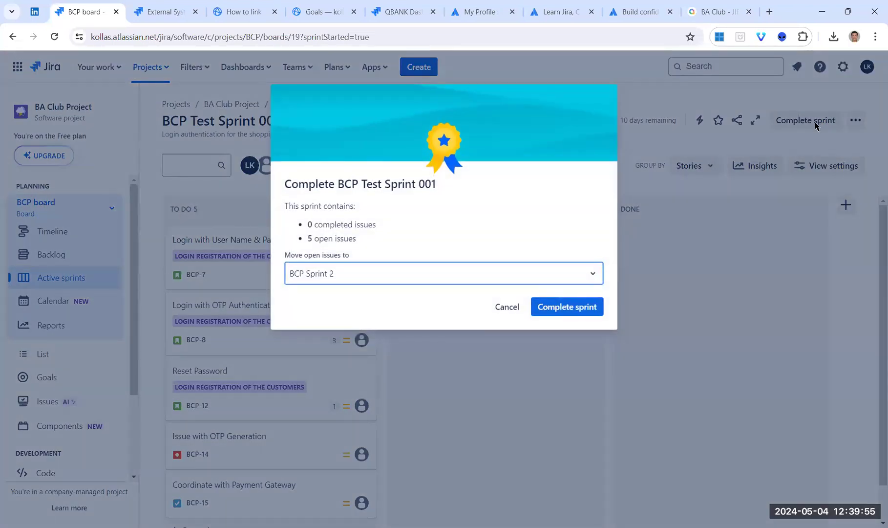
left_click(789, 130)
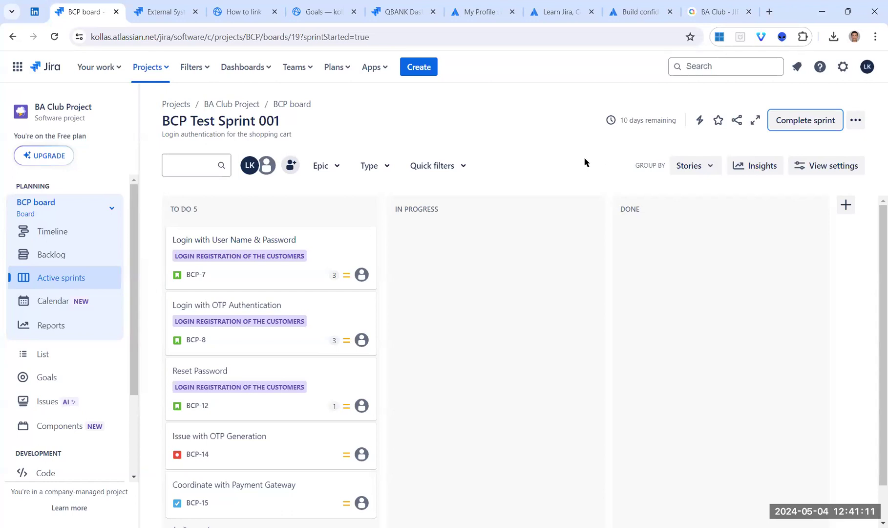
Check how the started sprint is listed in the backlog and return to the active sprint board.
left_click(57, 255)
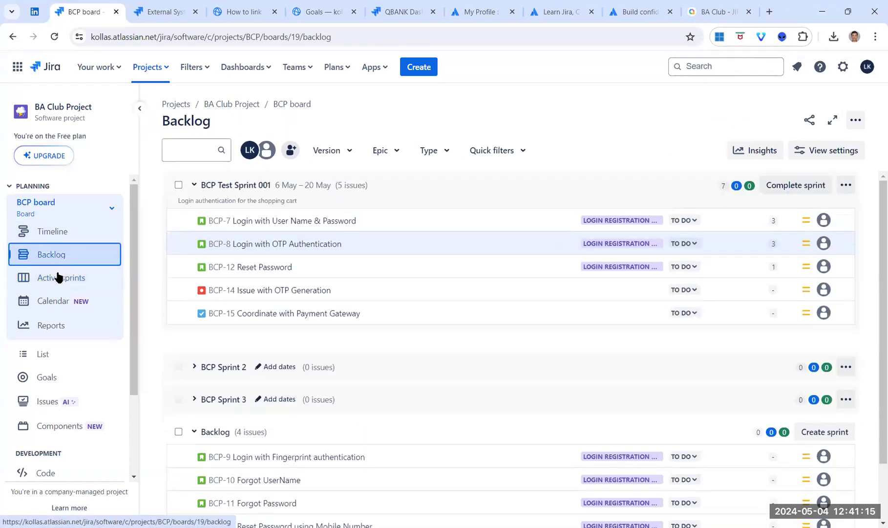
left_click(56, 277)
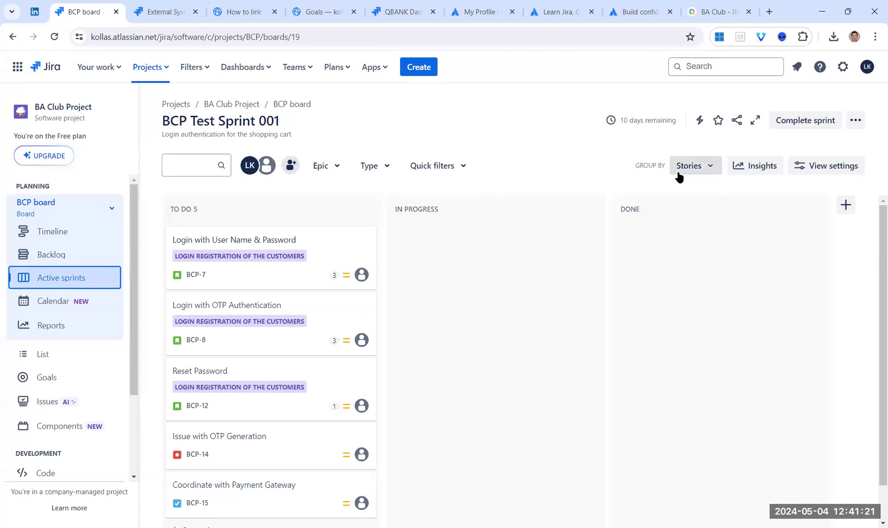
Compare the active sprint board grouped by Assignee and by None, and keep it grouped by Assignee.
left_click(717, 167)
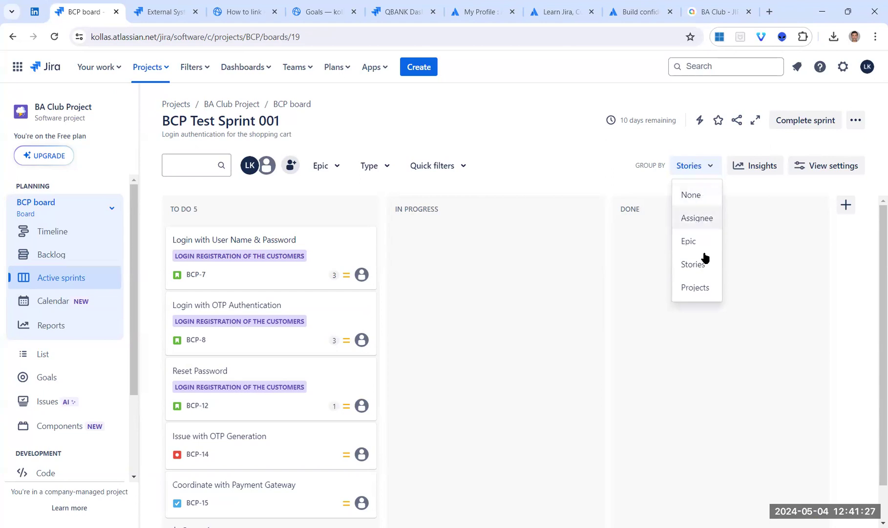
left_click(701, 218)
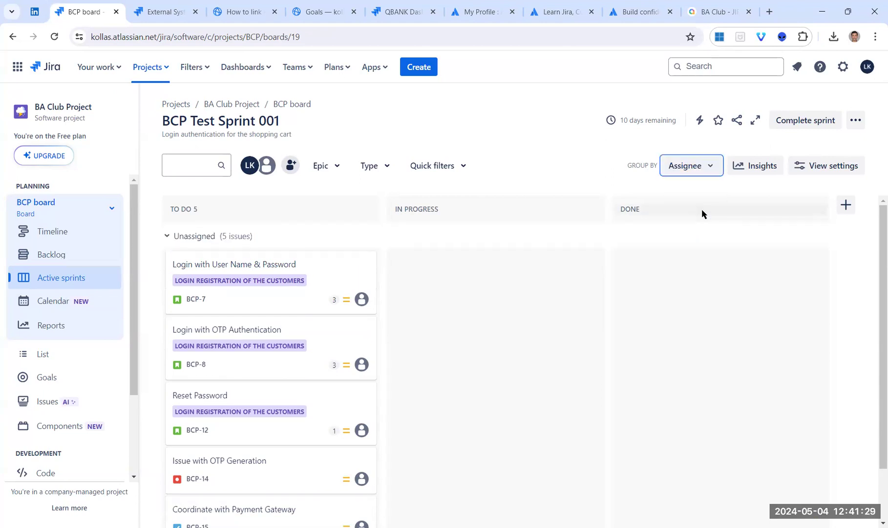
left_click(709, 167)
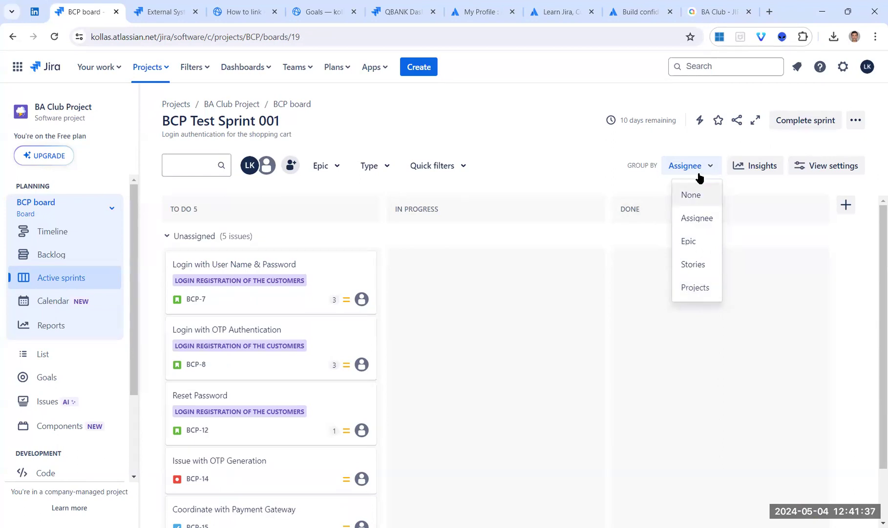
left_click(694, 191)
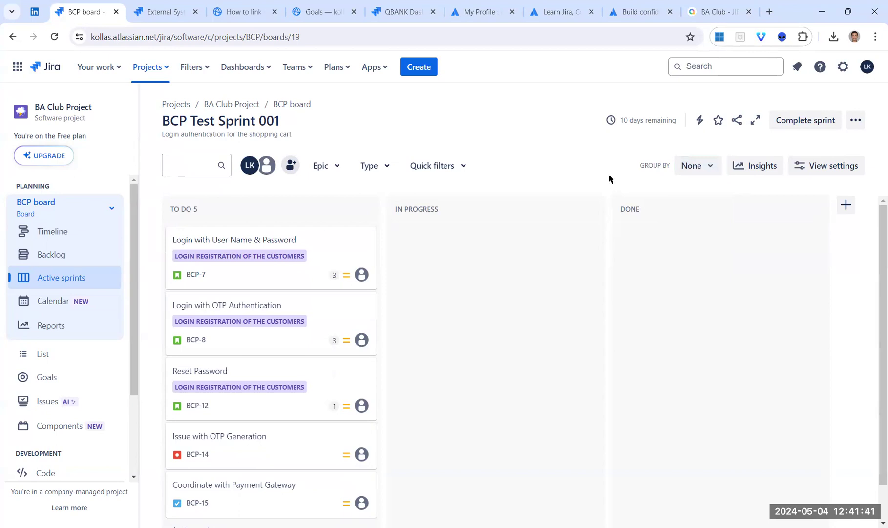
left_click(708, 168)
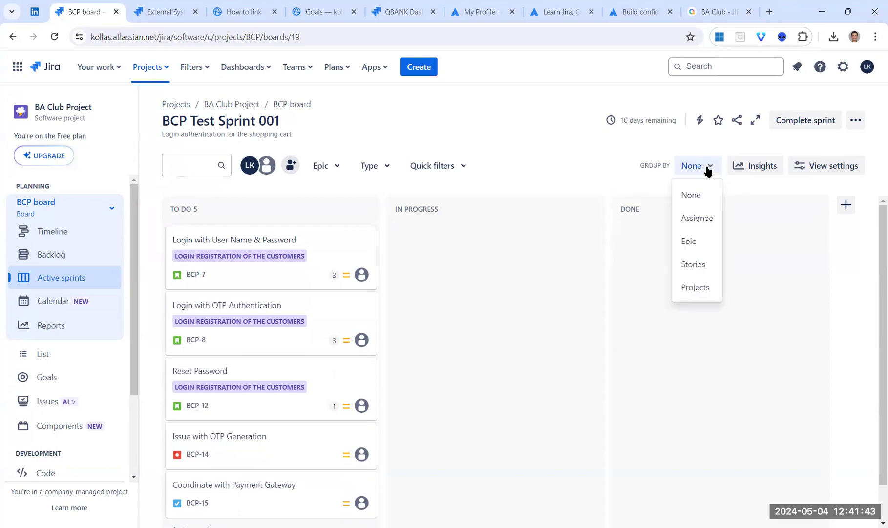
left_click(697, 217)
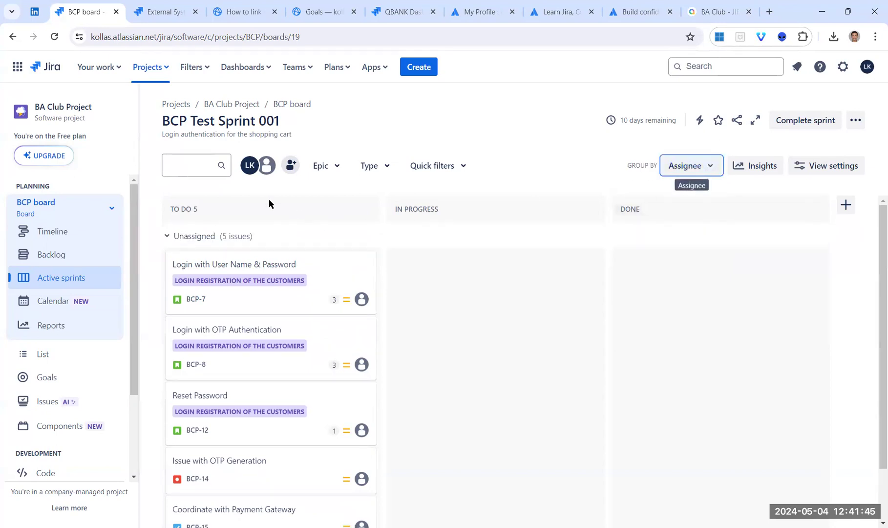
Assign BCP-7 Login with User Name & Password to member LK and BCP-8 Login with OTP Authentication to member PB.
left_click(362, 299)
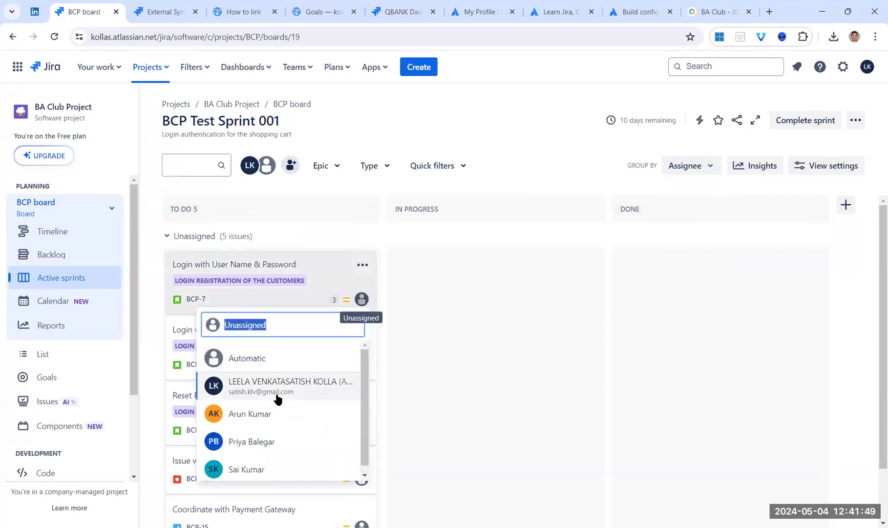
left_click(278, 396)
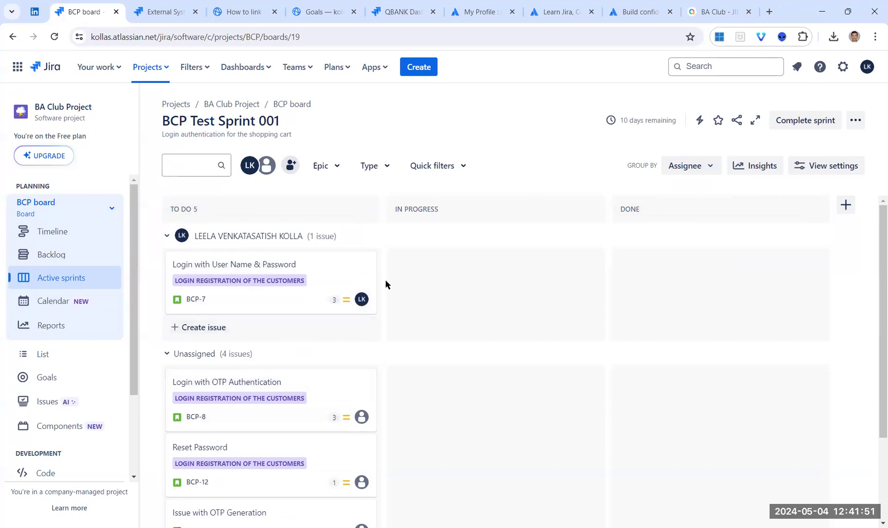
left_click(362, 416)
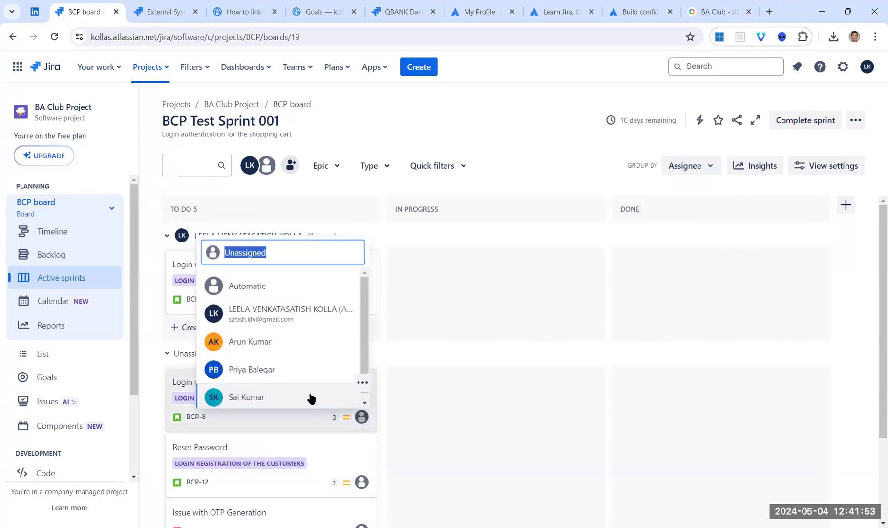
left_click(276, 369)
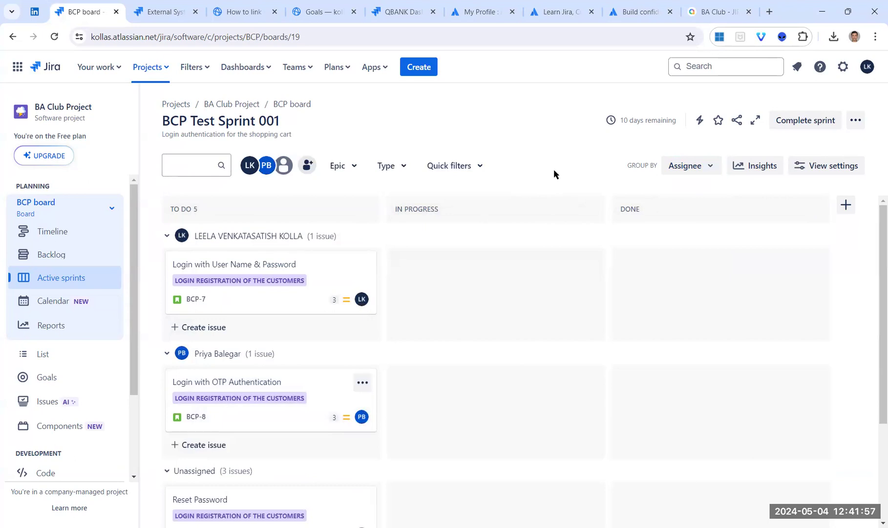
Assign BCP-12 Reset Password to member PB and BCP-14 Issue with OTP Generation to member AK.
scroll(873, 293, "down", 2)
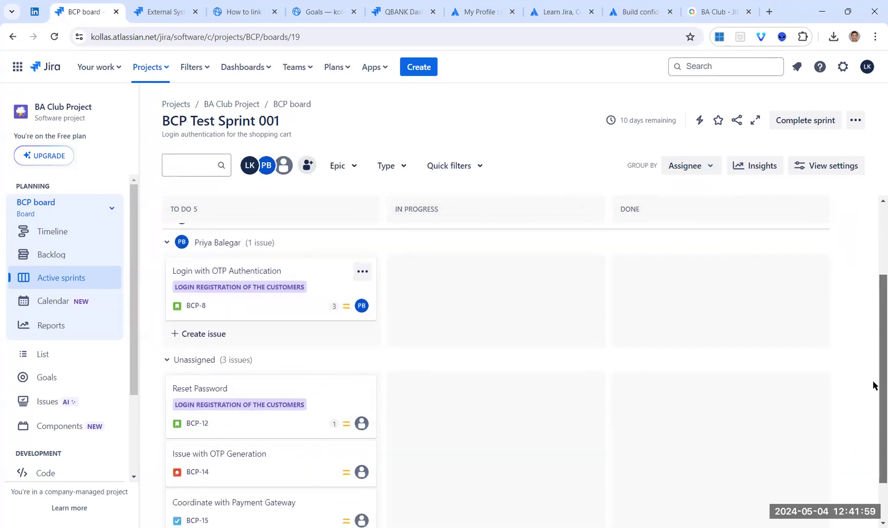
left_click(362, 386)
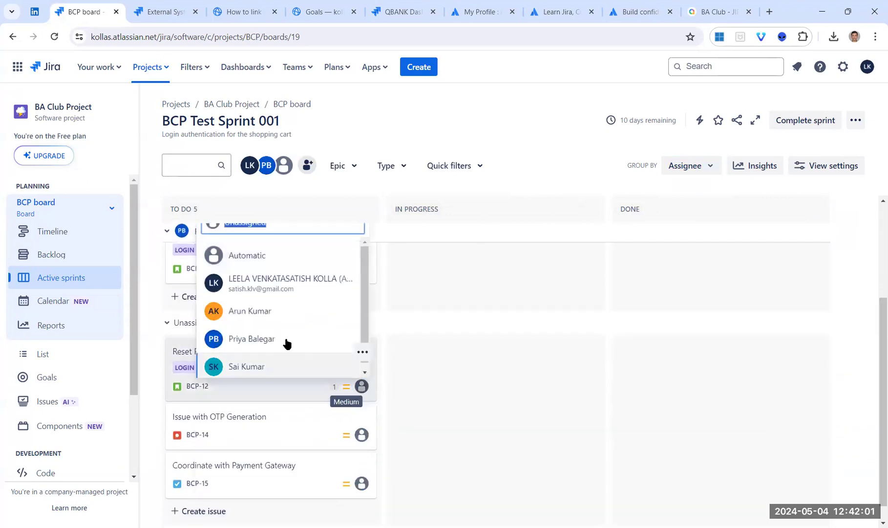
left_click(259, 339)
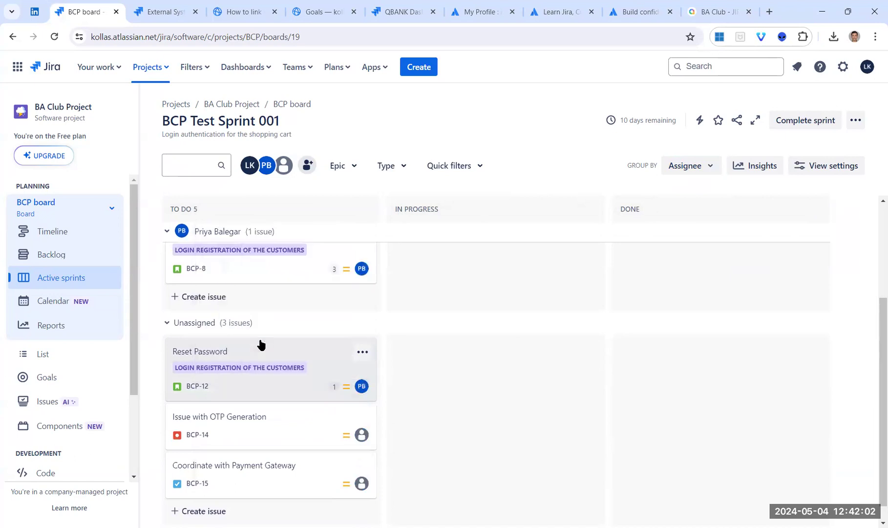
left_click(361, 435)
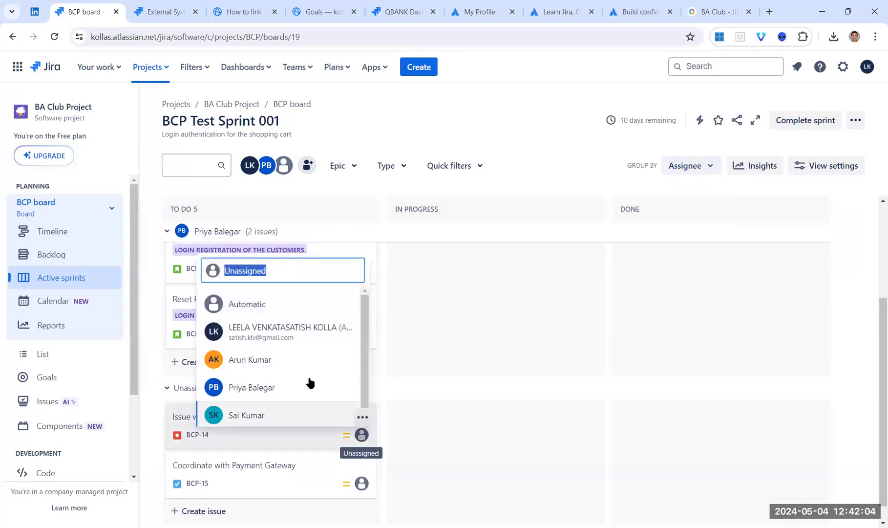
left_click(278, 361)
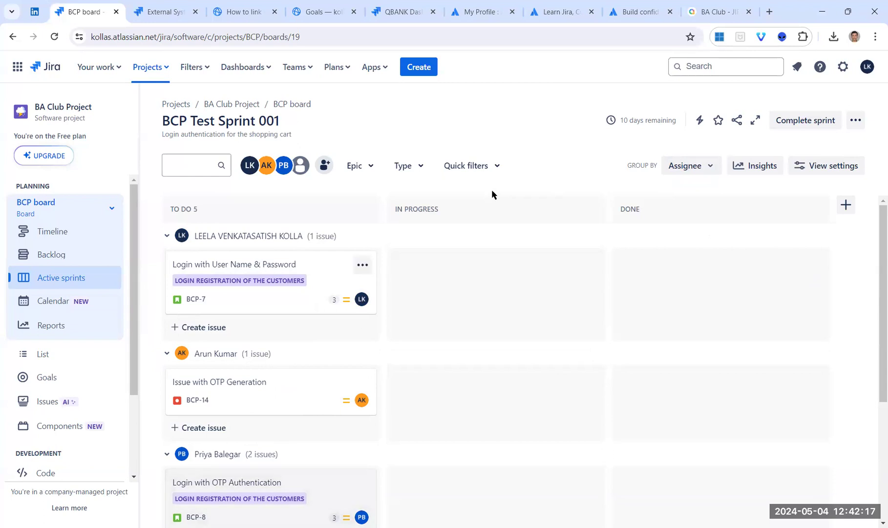
Collapse the three assignees' groups, expand the LK and AK groups again, and examine how the issues are distributed.
left_click(167, 236)
left_click(167, 260)
left_click(167, 285)
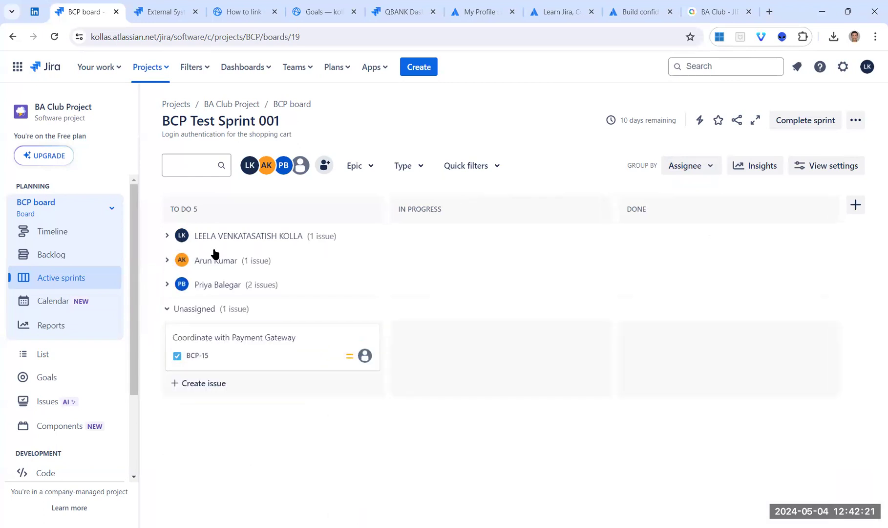
left_click(168, 237)
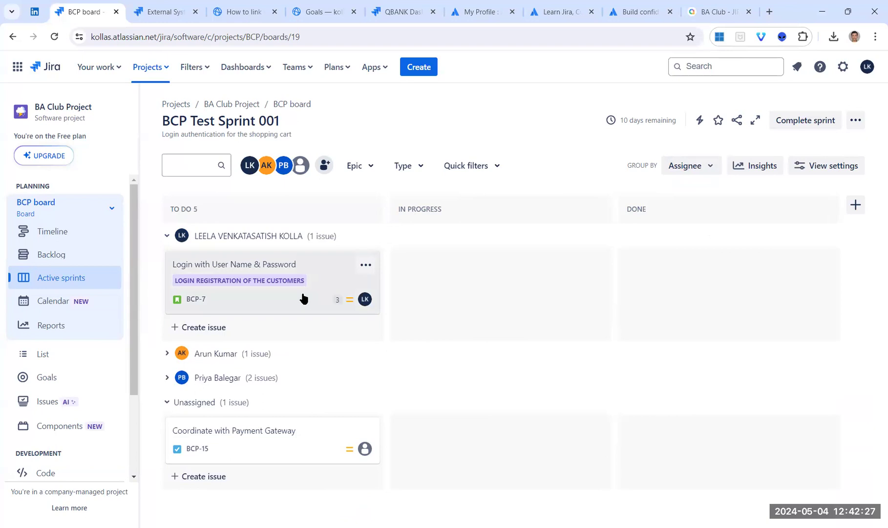
left_click(168, 353)
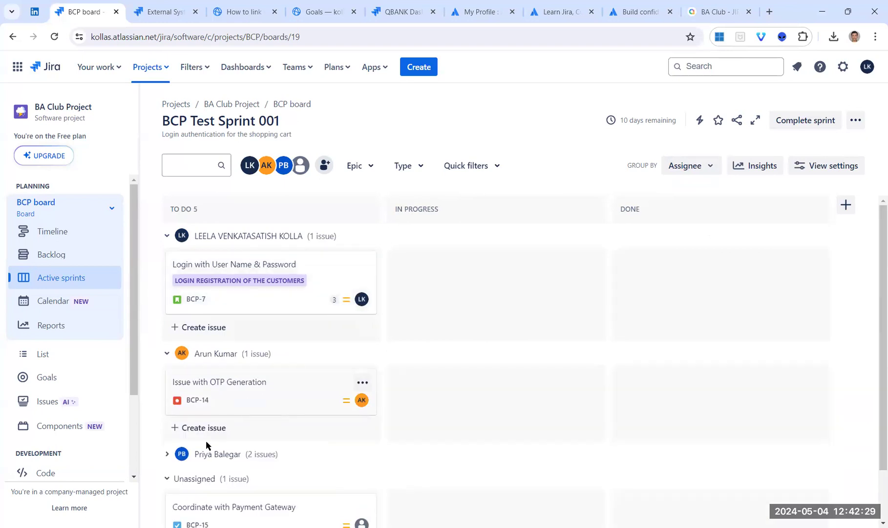
scroll(397, 347, "down", 1)
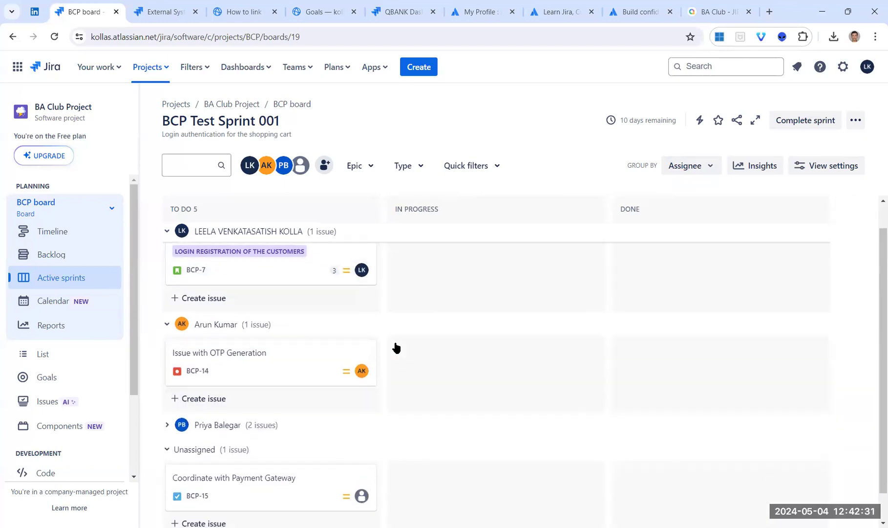
scroll(396, 347, "down", 1)
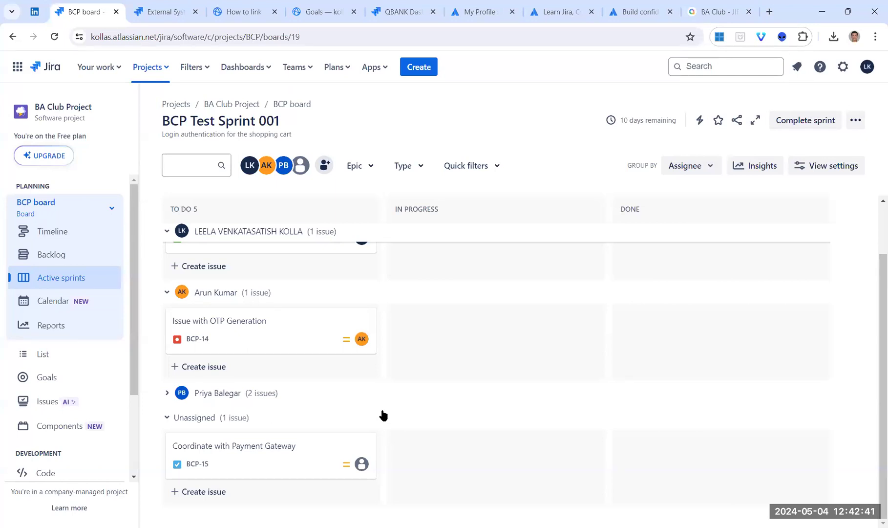
left_click(712, 168)
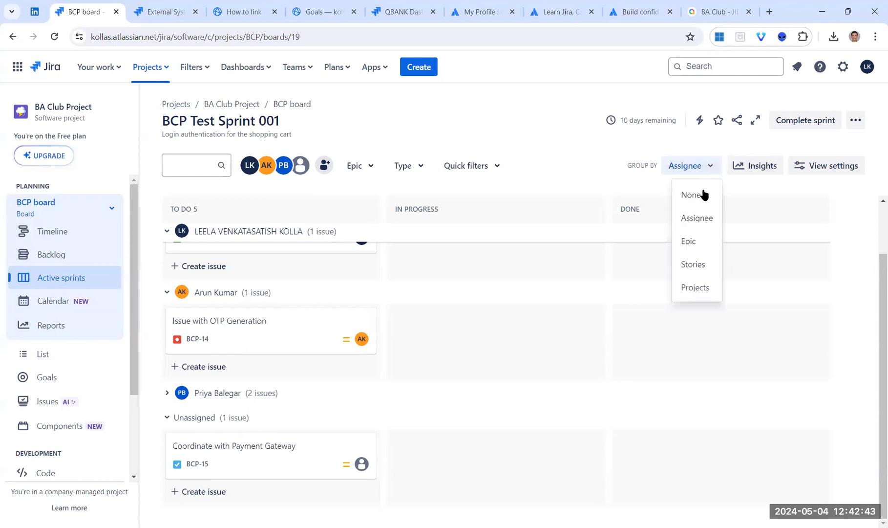
left_click(543, 158)
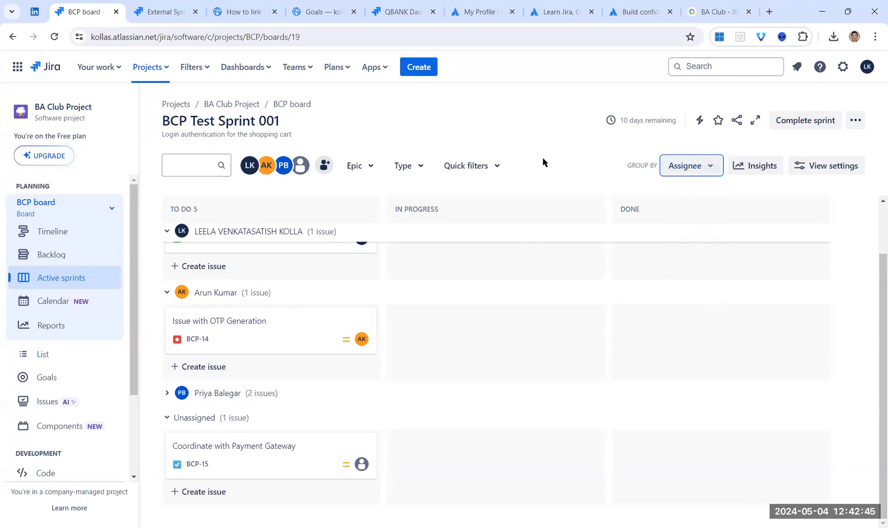
Open the sprint insights for BCP Test Sprint 001 and examine the issues for attention, sprint progress and sprint burndown.
scroll(312, 308, "up", 3)
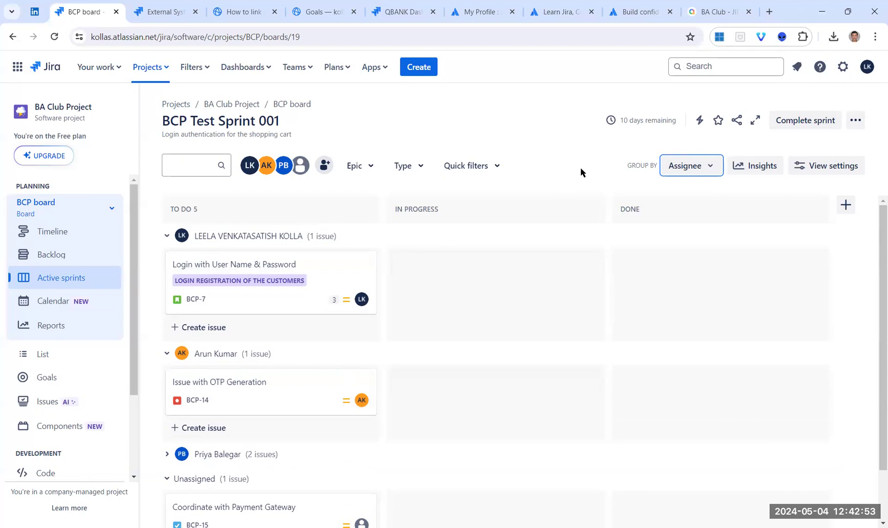
left_click(765, 172)
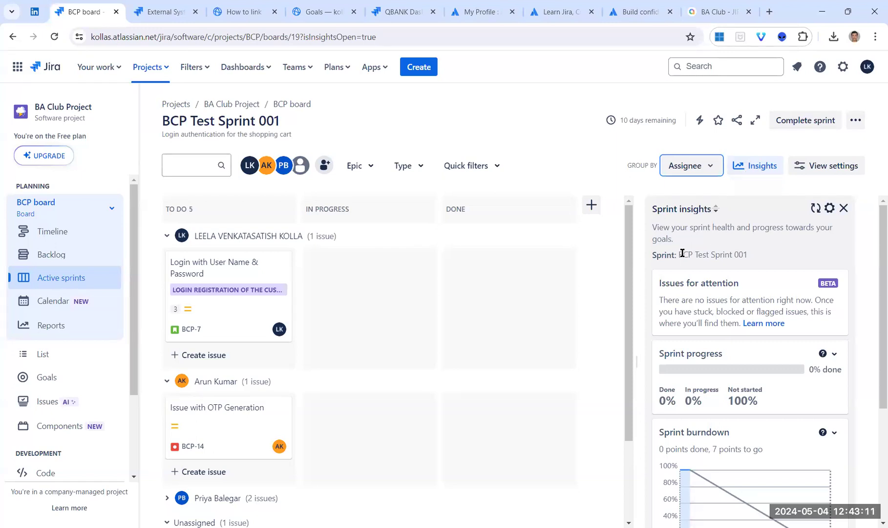
left_click_drag(680, 254, 748, 253)
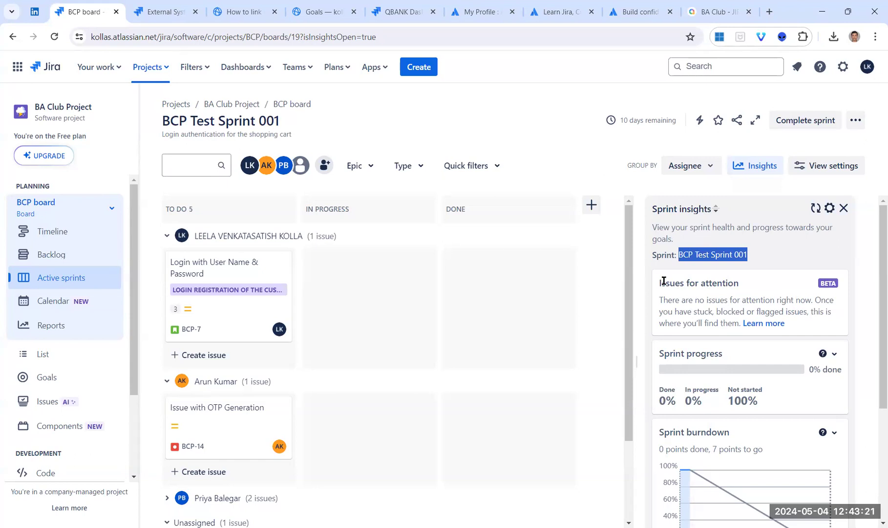
scroll(792, 246, "down", 2)
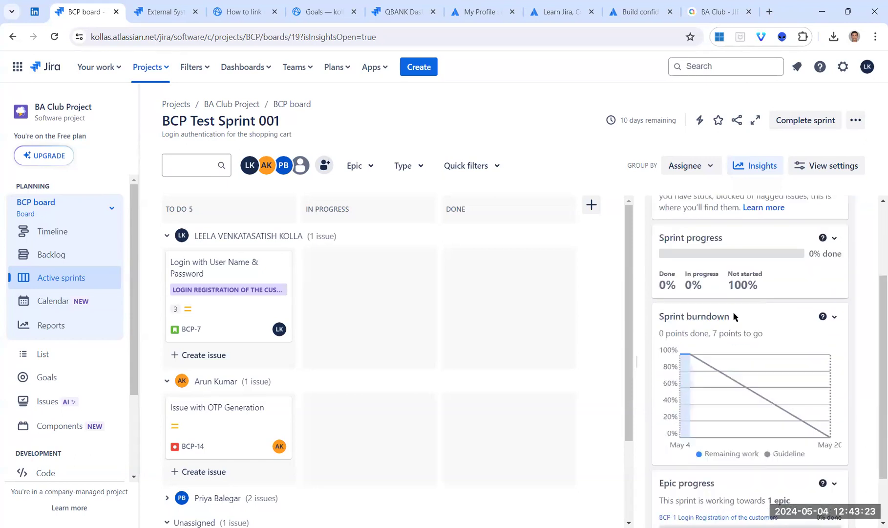
left_click_drag(662, 282, 759, 278)
left_click(791, 282)
mouse_move(684, 253)
mouse_move(735, 258)
Move BCP-7 Login with User Name & Password from To Do to In Progress and refresh the sprint insights.
left_click_drag(249, 276, 384, 286)
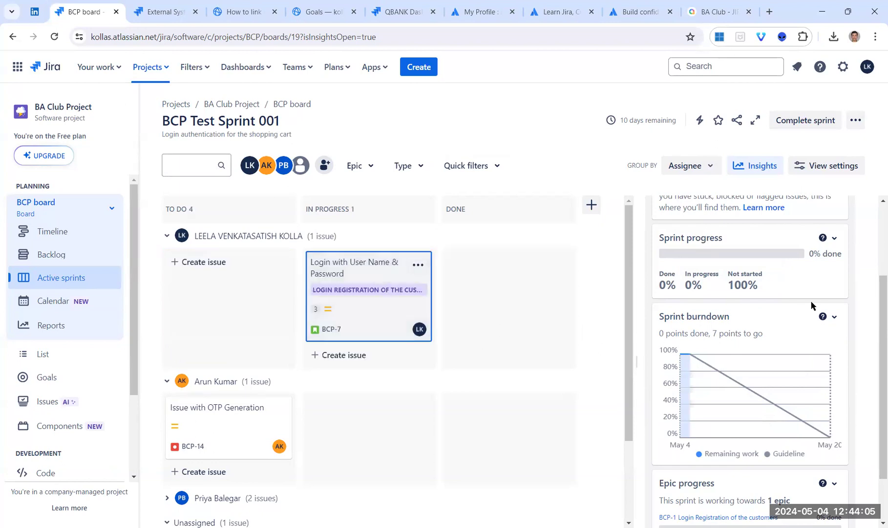
scroll(816, 289, "up", 3)
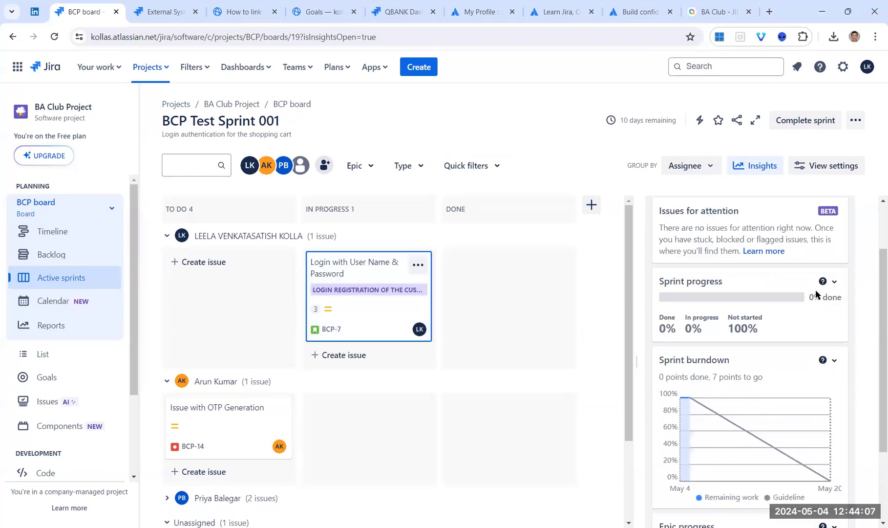
left_click(815, 208)
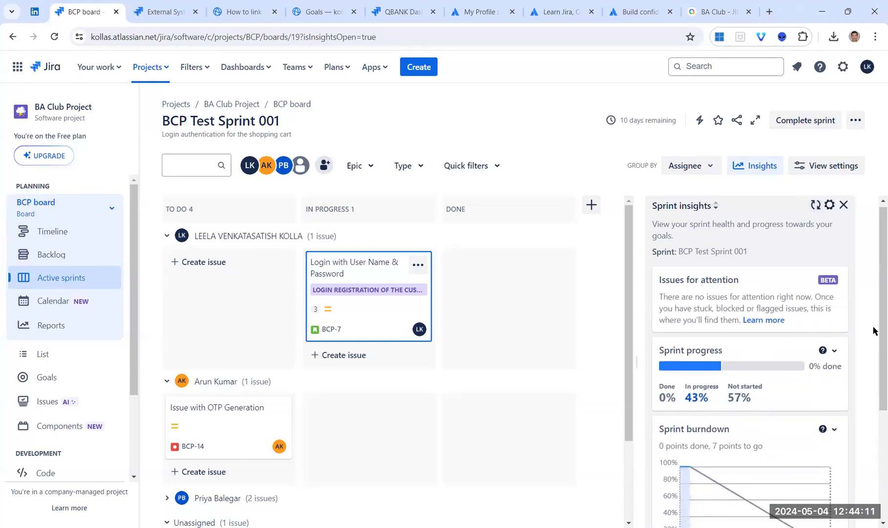
Examine the refreshed sprint progress, the sprint burndown chart and the epic progress in the sprint insights.
scroll(740, 346, "down", 1)
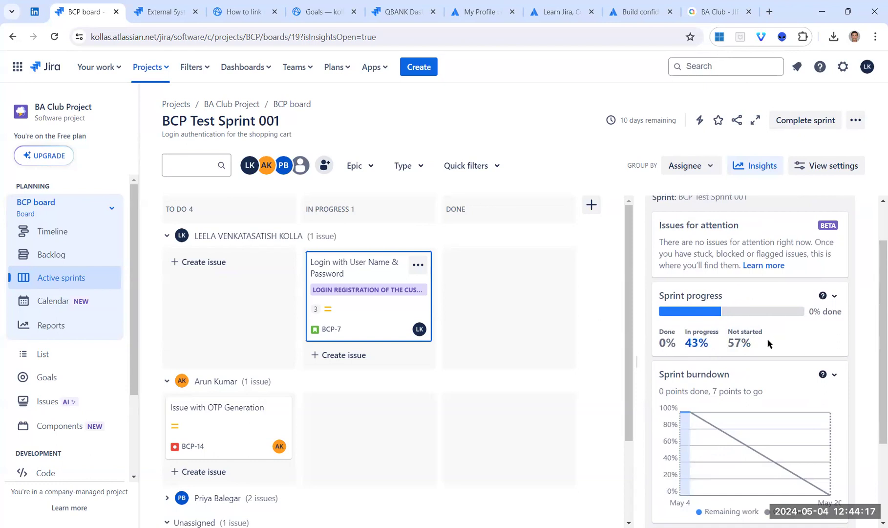
mouse_move(699, 318)
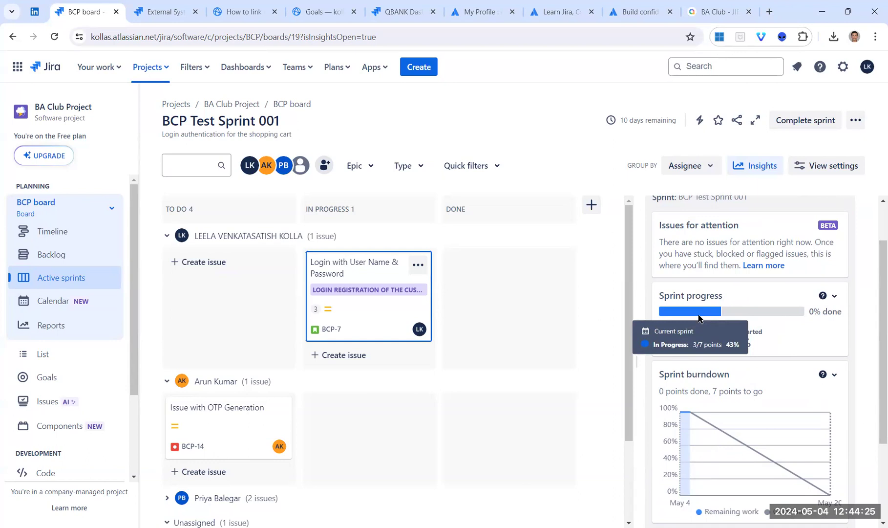
scroll(810, 340, "down", 3)
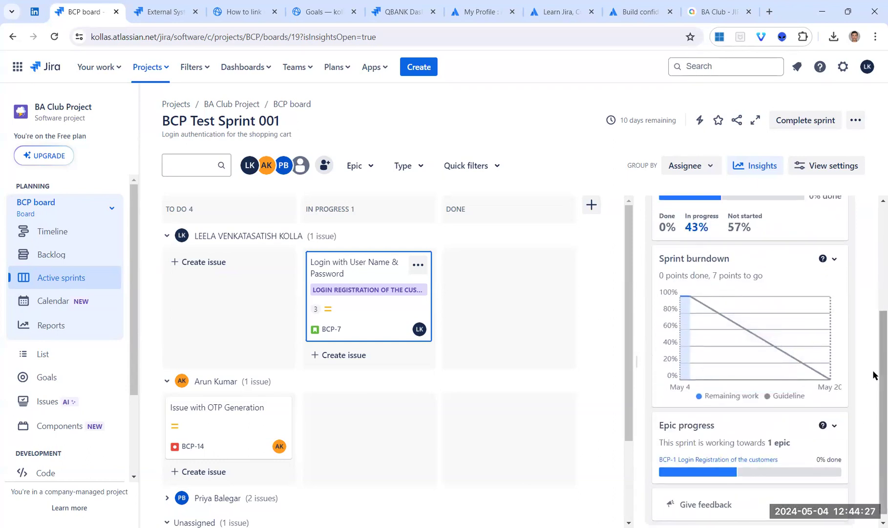
scroll(874, 376, "up", 1)
mouse_move(777, 381)
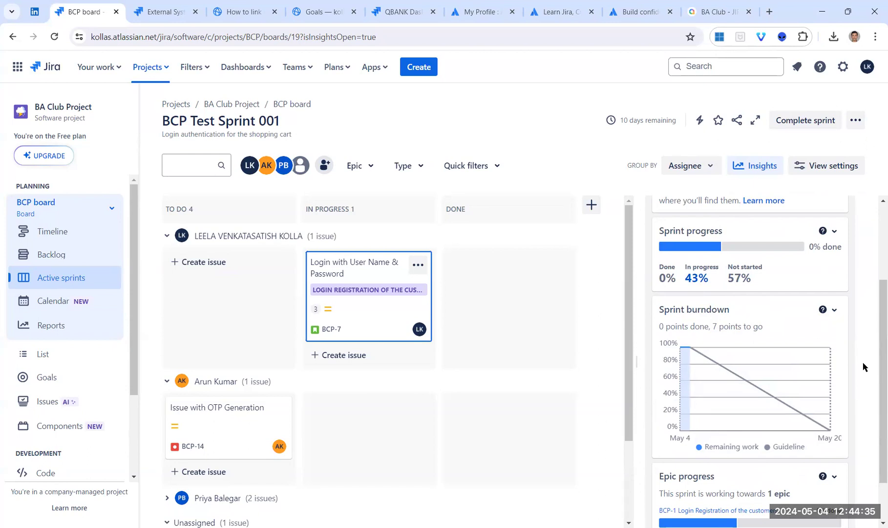
scroll(866, 342, "down", 2)
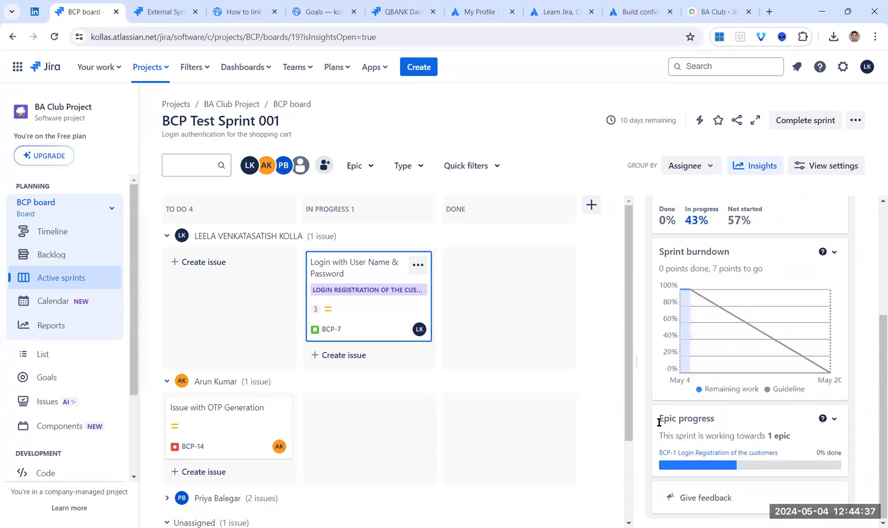
left_click_drag(660, 420, 721, 421)
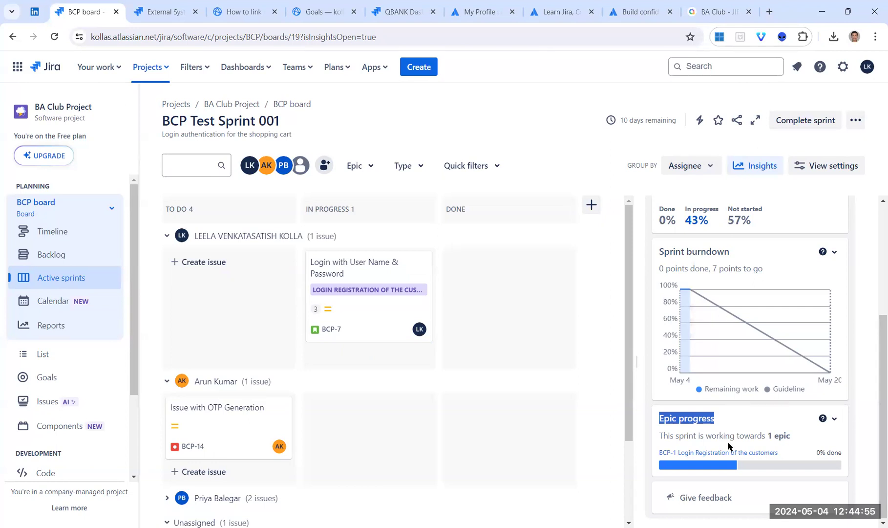
mouse_move(736, 463)
mouse_move(793, 463)
In the backlog, link BCP-14 to epic BCP-5 FAQs and Customer Support and BCP-15 to epic BCP-3 Payment Gateway.
left_click(69, 262)
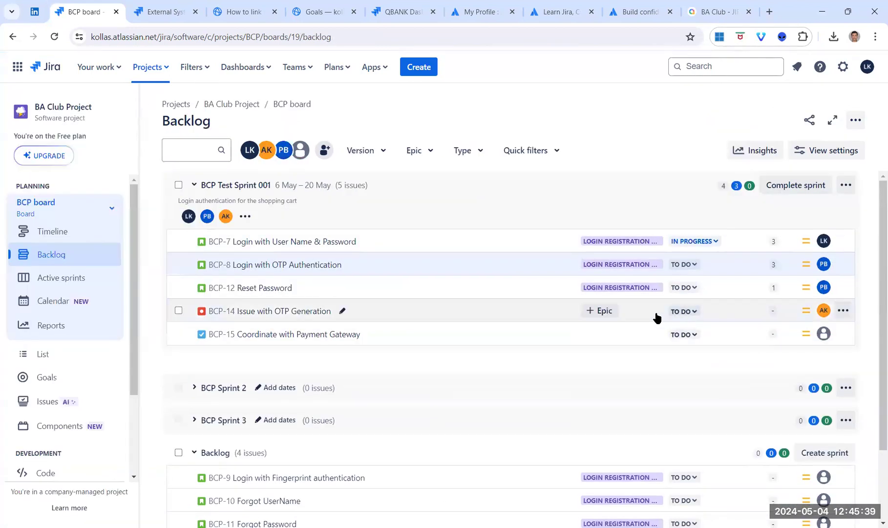
left_click(604, 312)
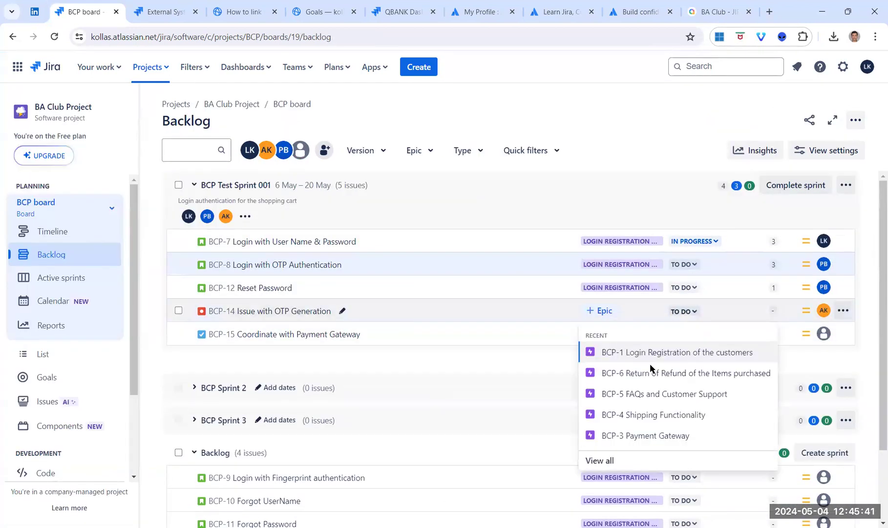
left_click(700, 395)
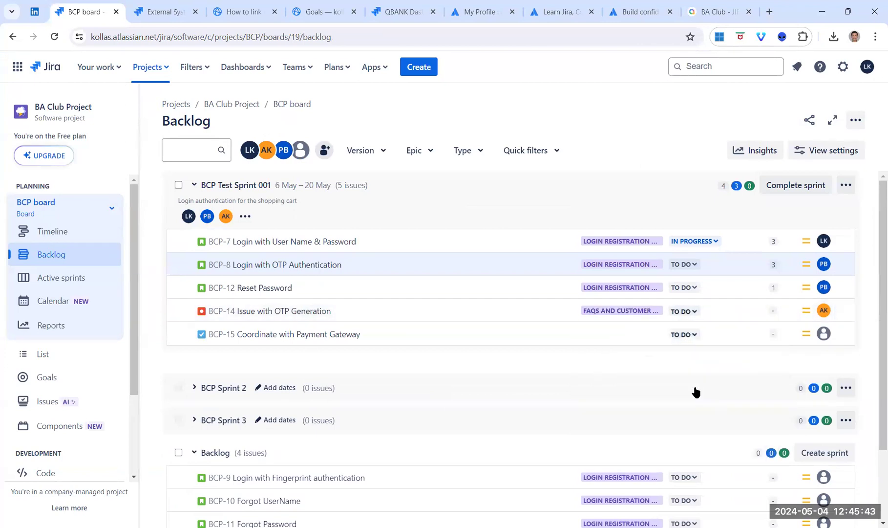
left_click(605, 337)
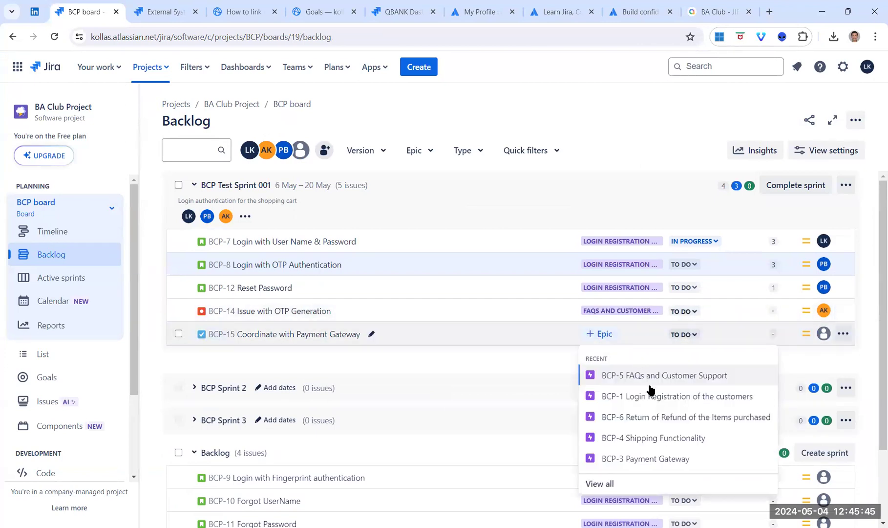
left_click(657, 458)
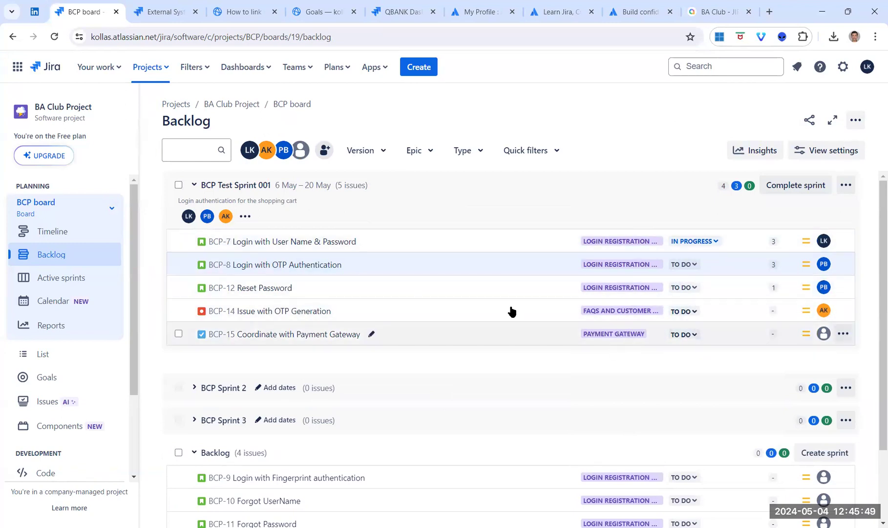
Return to the active sprint, reopen and refresh its insights, and check the epic progress against the newly linked issues.
left_click(65, 287)
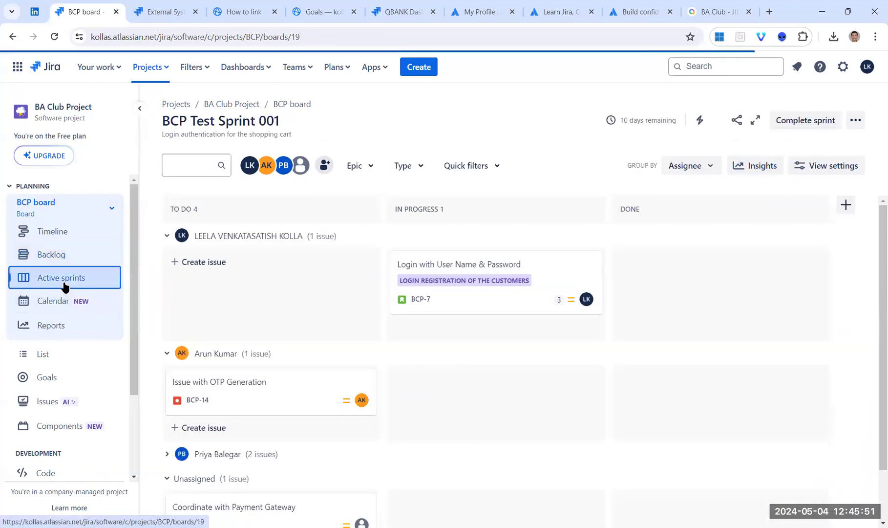
left_click(755, 166)
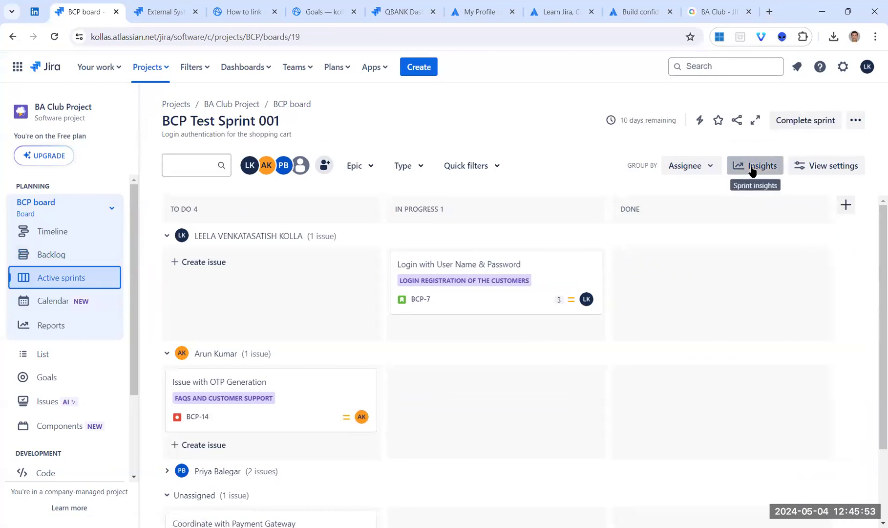
scroll(857, 341, "down", 3)
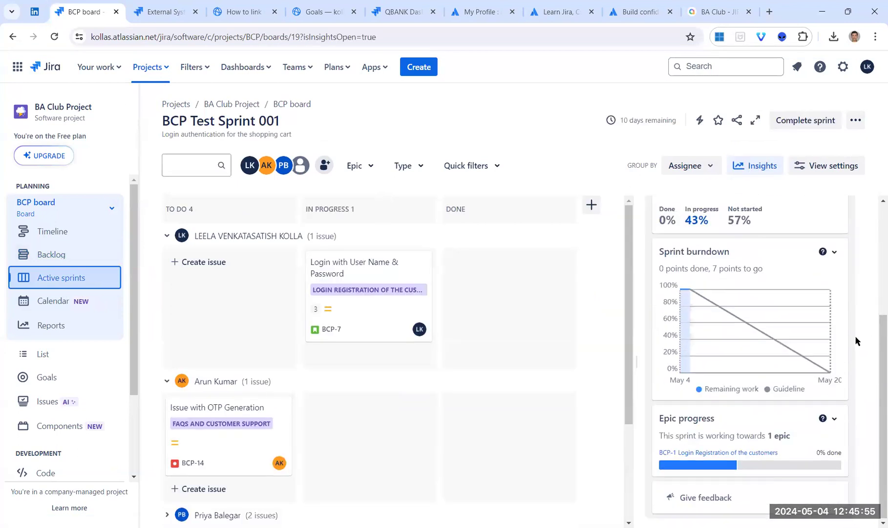
scroll(856, 323, "up", 3)
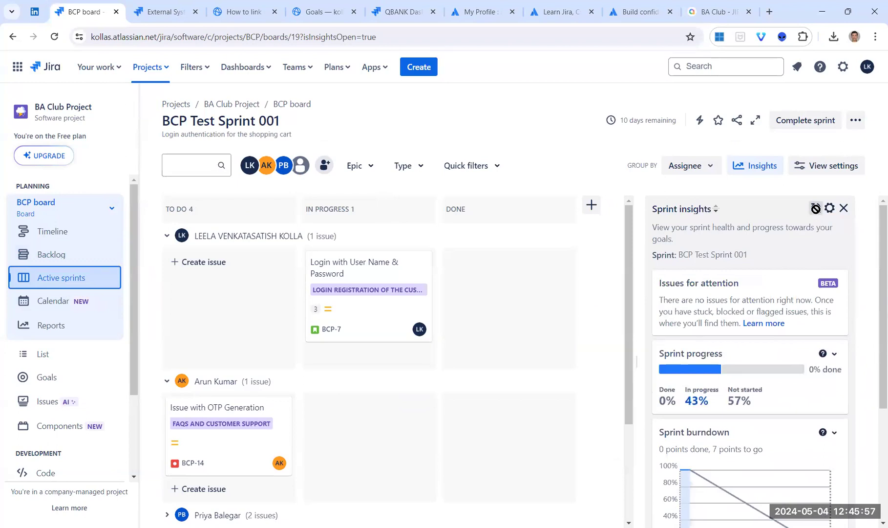
left_click(816, 208)
scroll(862, 306, "down", 3)
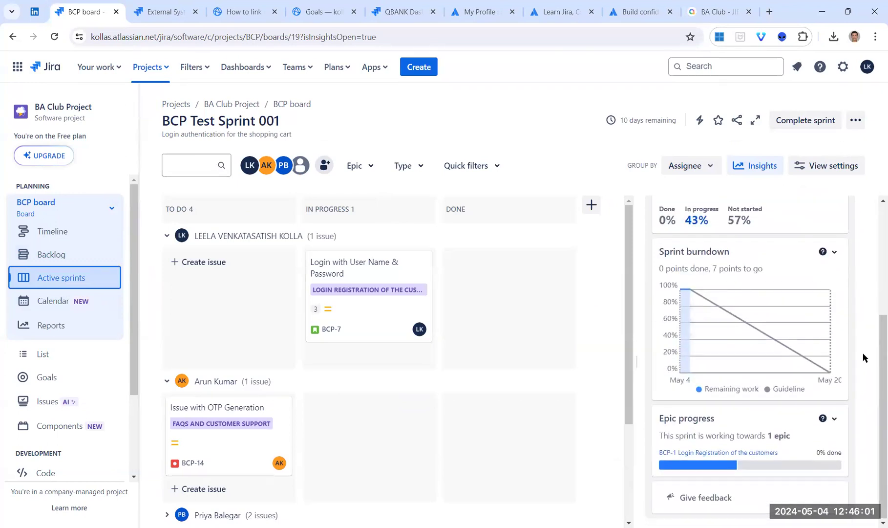
scroll(342, 430, "down", 2)
scroll(337, 430, "down", 2)
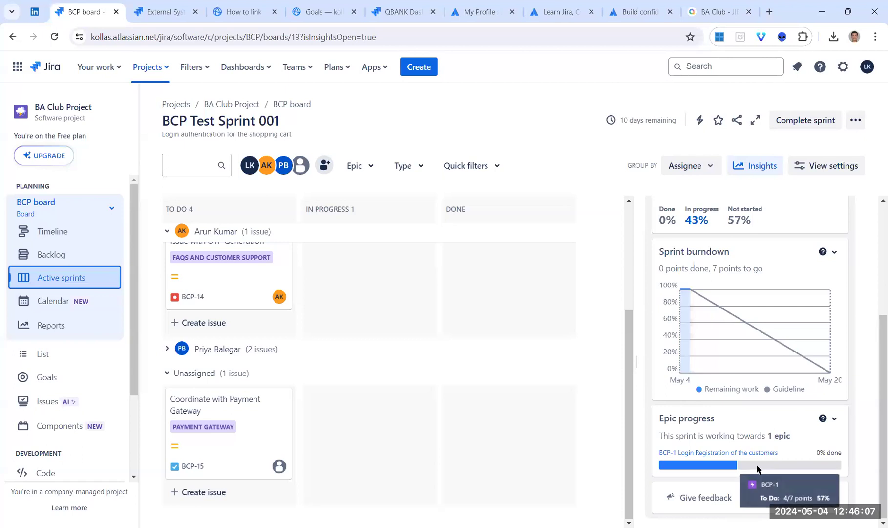
In the backlog, change the epic of BCP-12 Reset Password to BCP-5 FAQs and Customer Support.
left_click(54, 255)
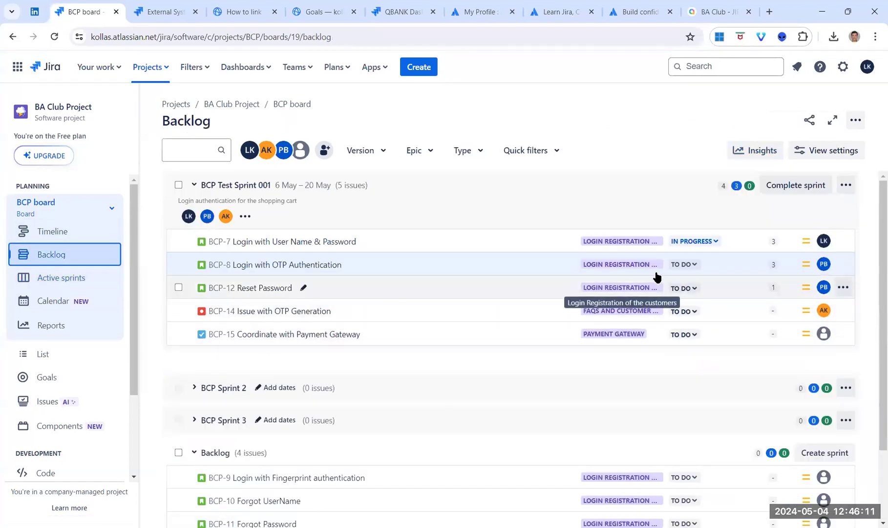
left_click(655, 290)
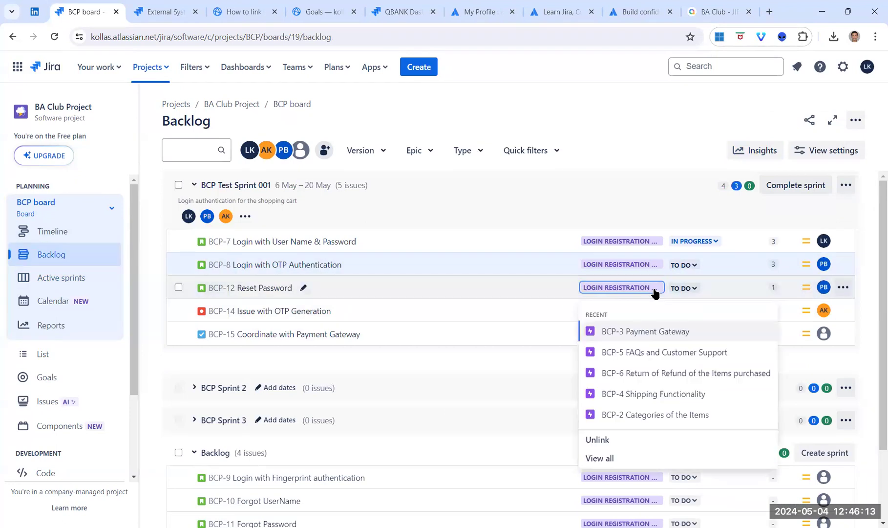
left_click(646, 358)
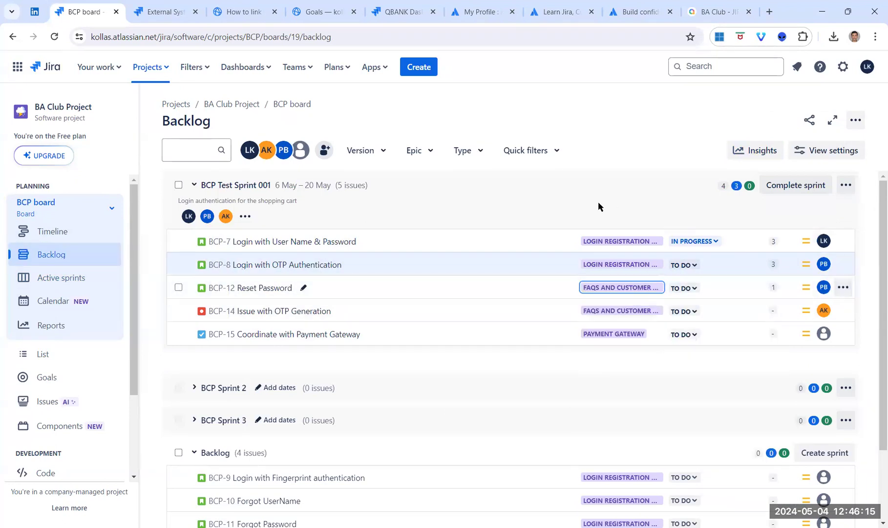
Reopen the active sprint's insights and examine which epics the sprint works towards, together with its progress and burndown.
left_click(68, 238)
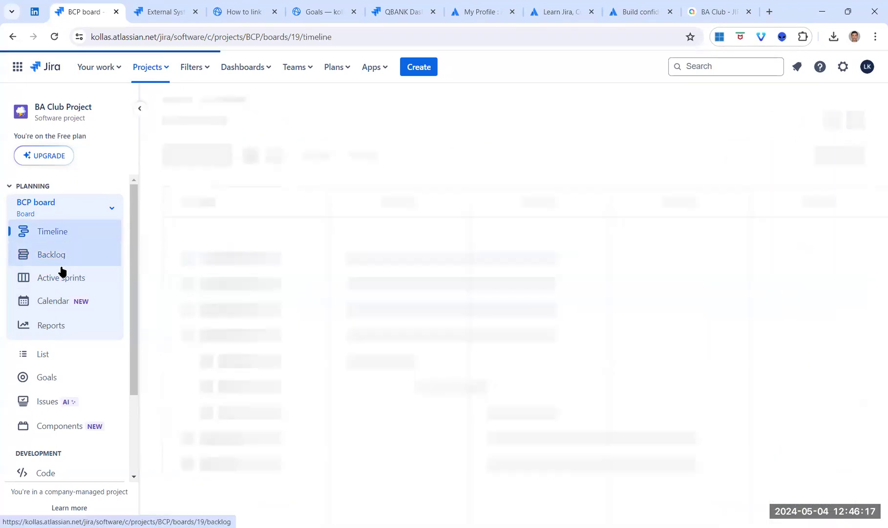
left_click(61, 278)
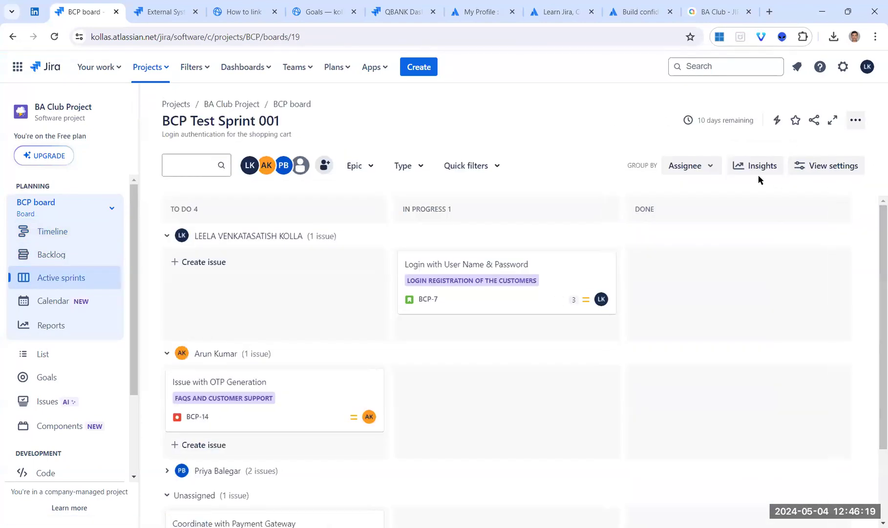
left_click(752, 175)
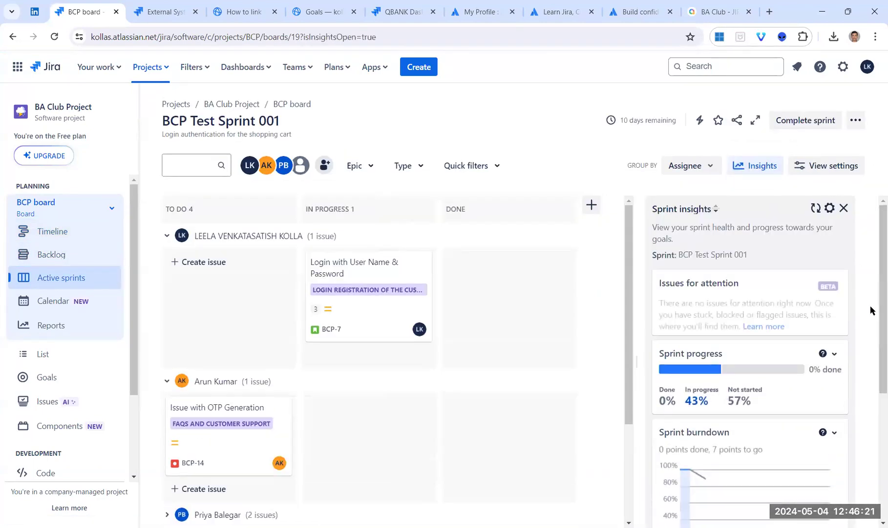
scroll(870, 305, "down", 4)
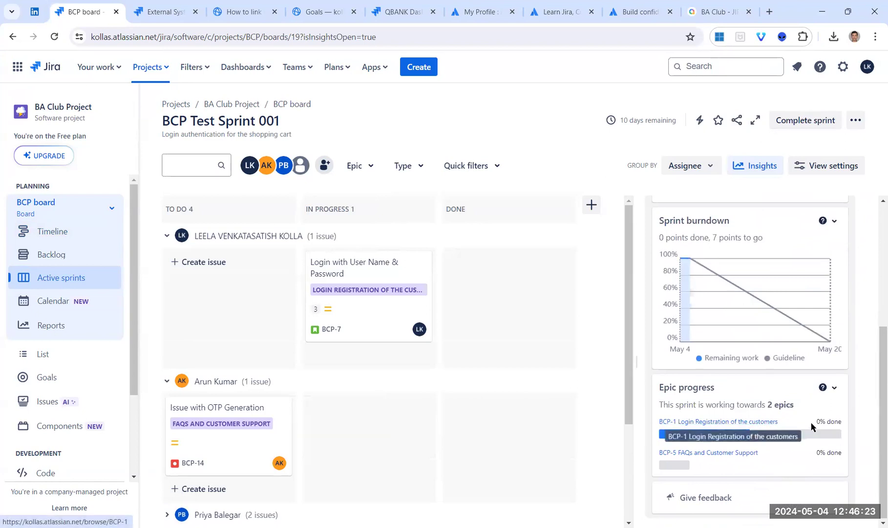
left_click_drag(676, 404, 767, 404)
left_click(808, 402)
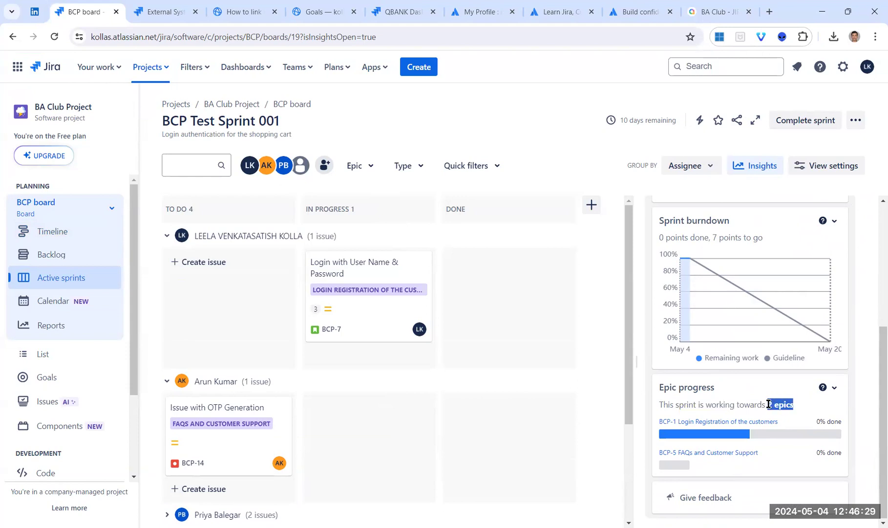
left_click(794, 401)
left_click_drag(794, 401, 766, 404)
scroll(852, 300, "up", 5)
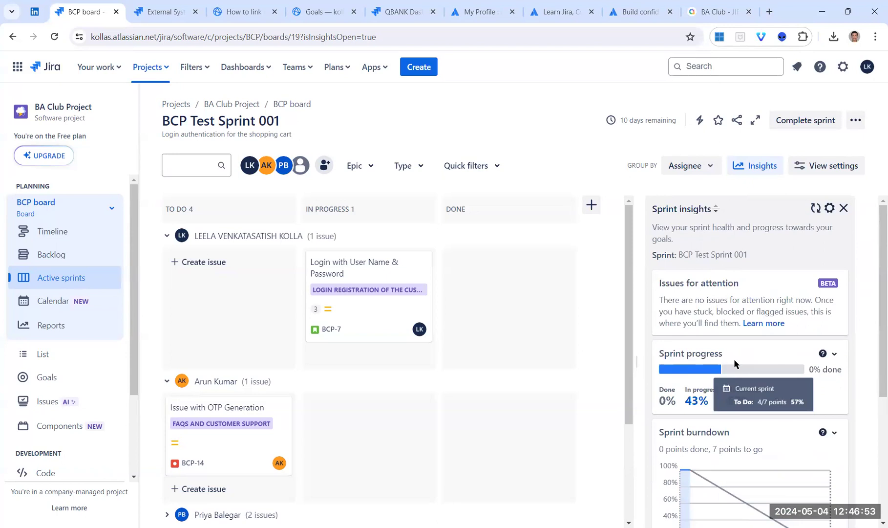
scroll(781, 337, "down", 2)
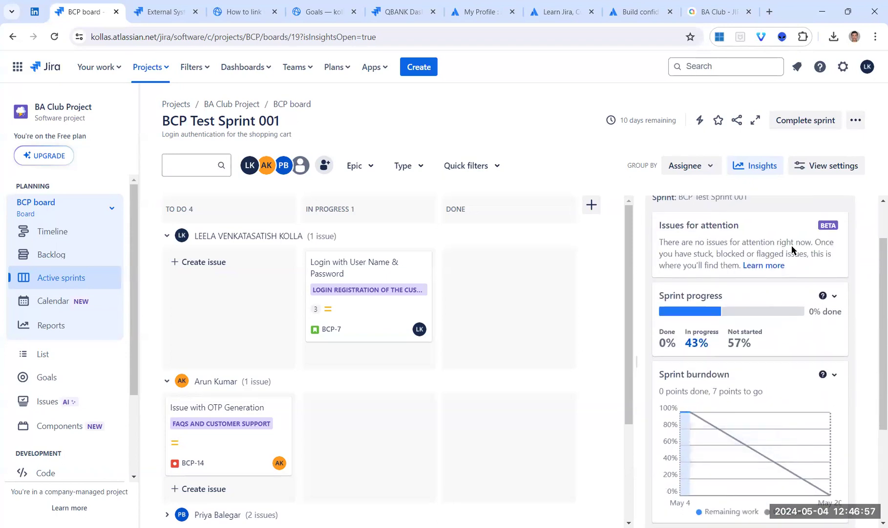
scroll(792, 245, "down", 5)
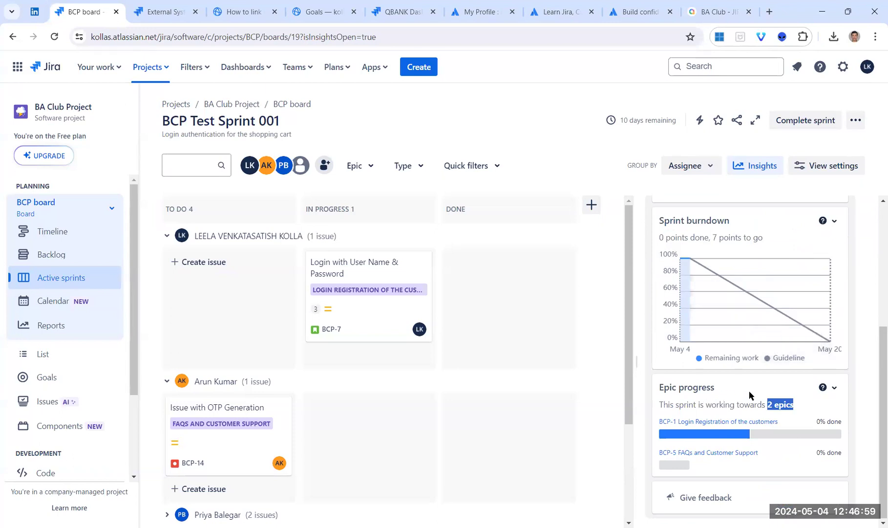
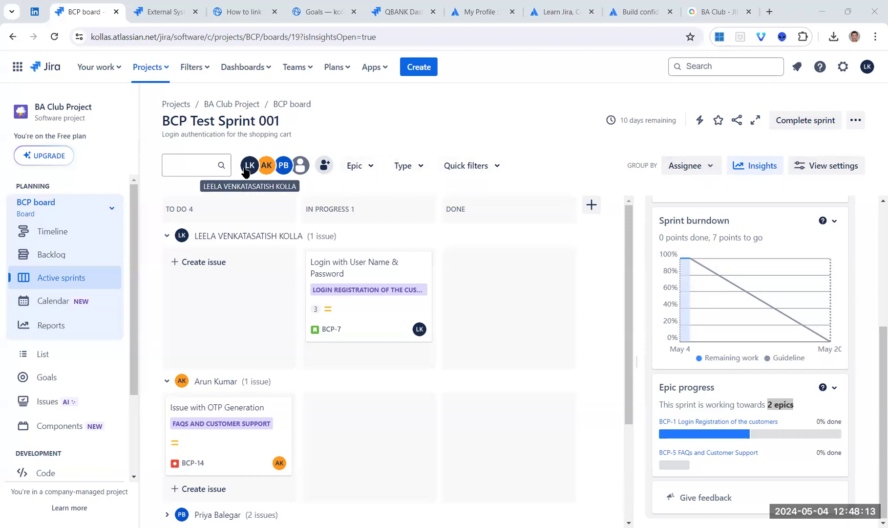
Open the backlog's insights for BCP Test Sprint 001 and examine the planning note and the sprint commitment.
left_click(43, 254)
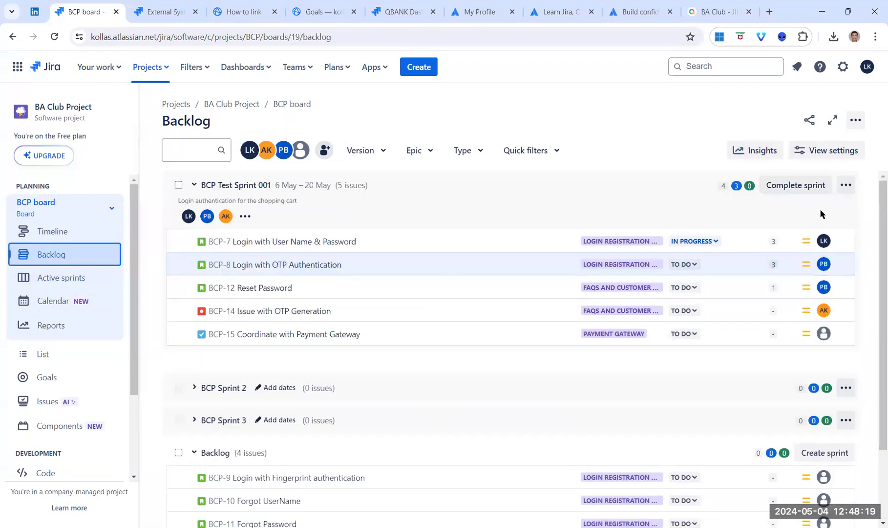
left_click(757, 151)
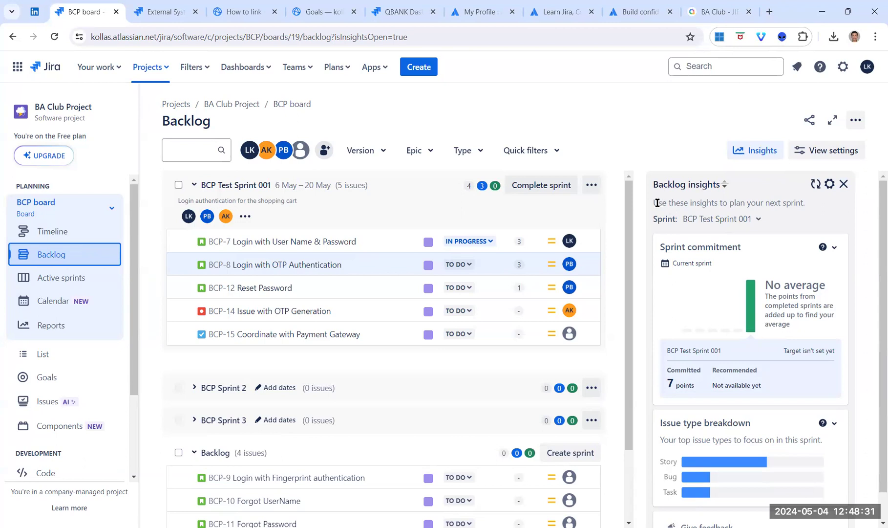
left_click_drag(659, 203, 805, 207)
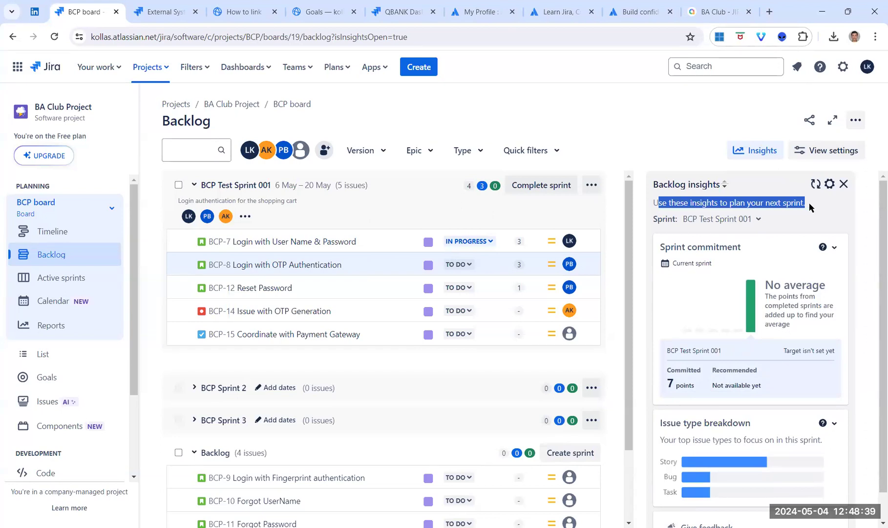
left_click(696, 200)
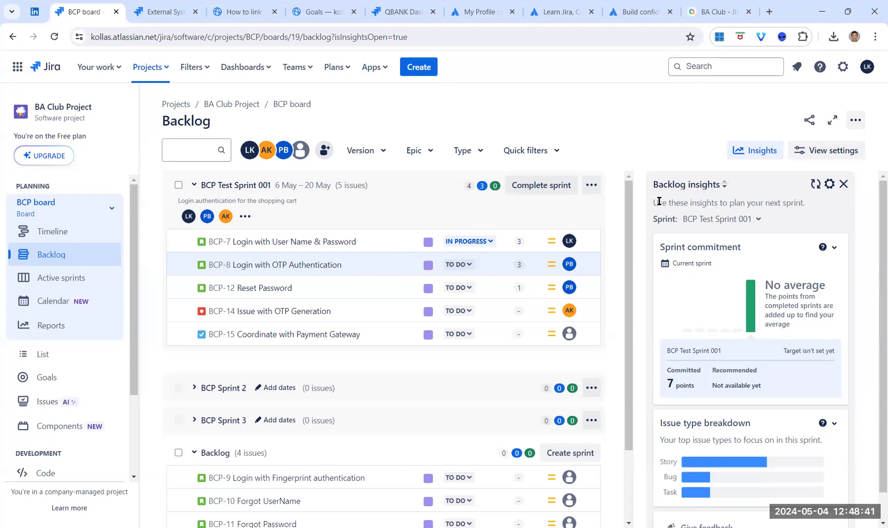
left_click_drag(659, 199, 804, 207)
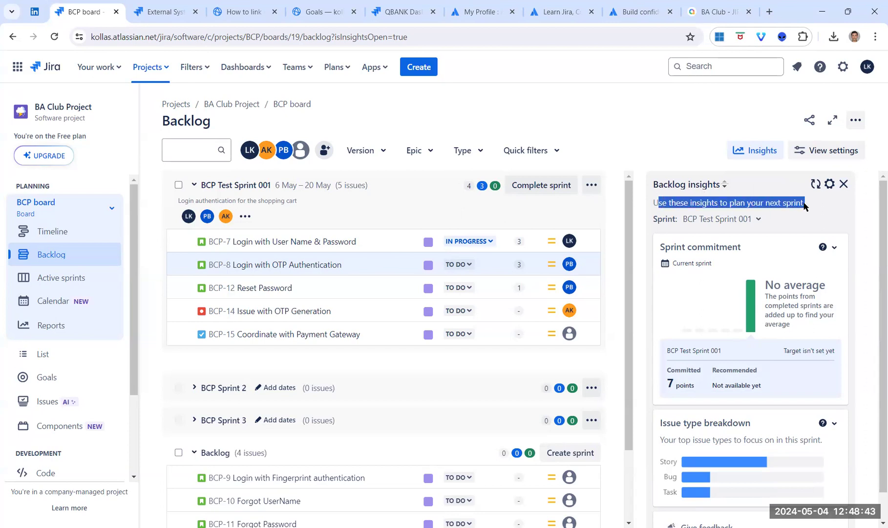
left_click(805, 203)
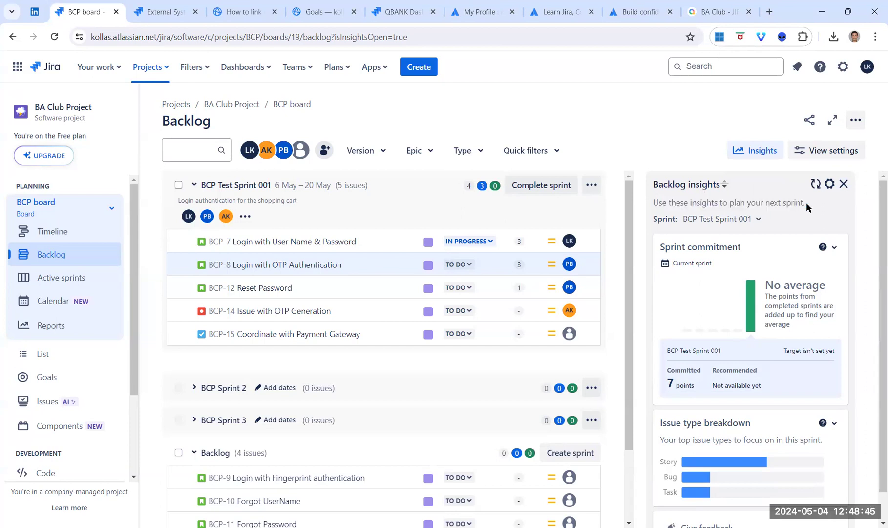
scroll(807, 202, "down", 1)
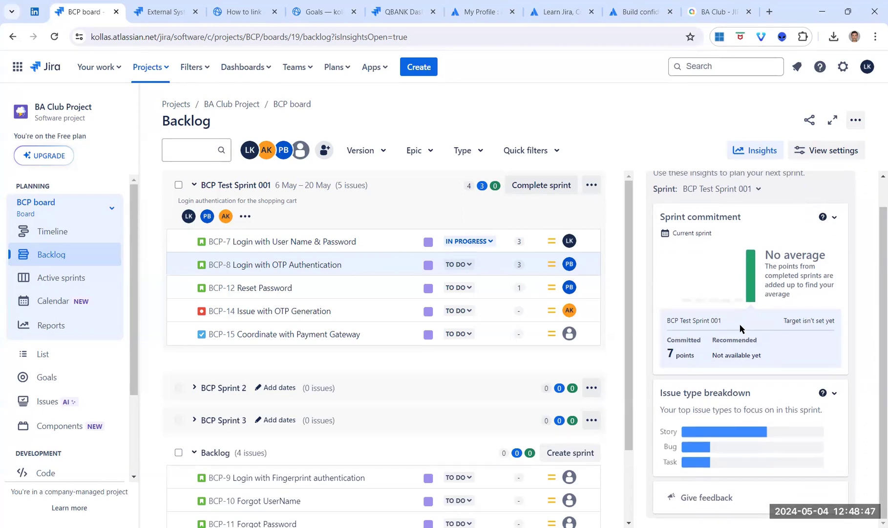
left_click_drag(766, 254, 797, 293)
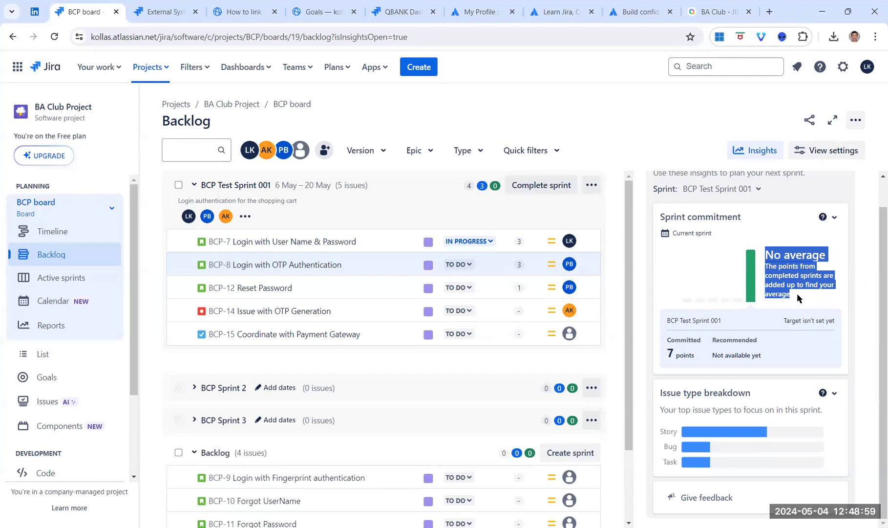
Examine the issue type breakdown of BCP Test Sprint 001, checking the Story and Task shares.
scroll(666, 200, "up", 1)
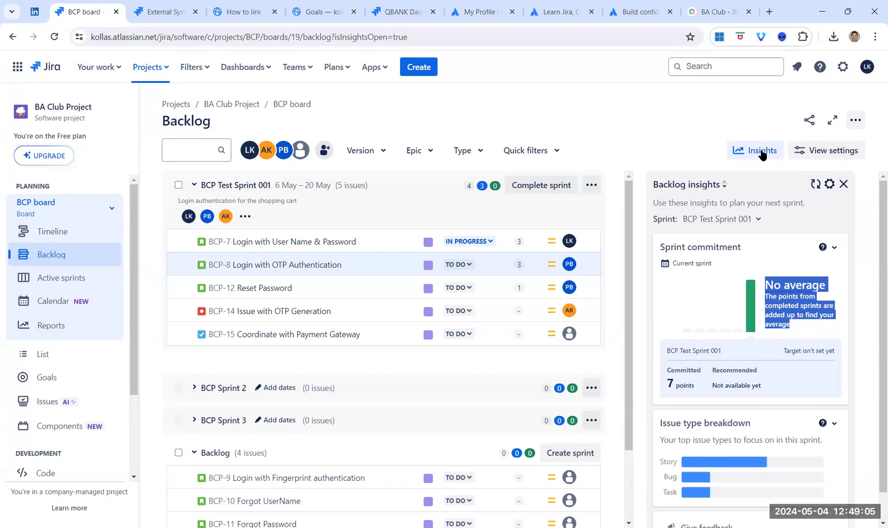
scroll(815, 298, "down", 1)
scroll(815, 298, "down", 1)
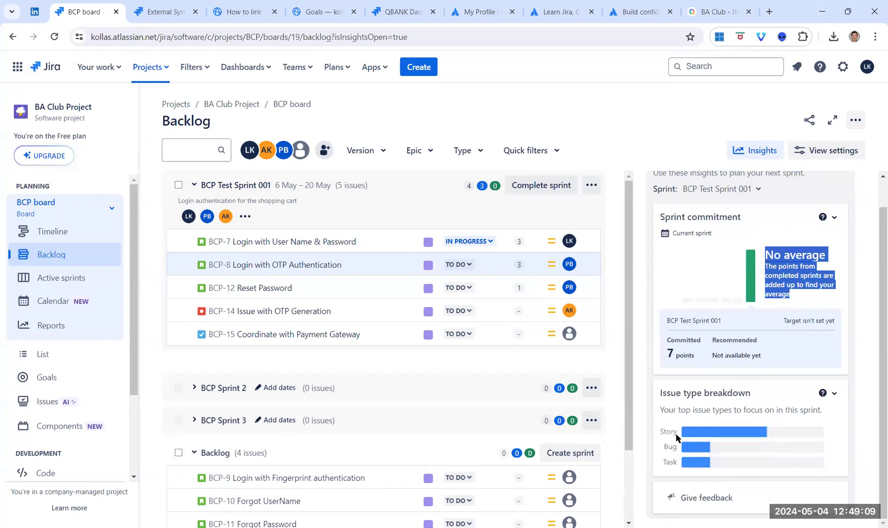
mouse_move(700, 433)
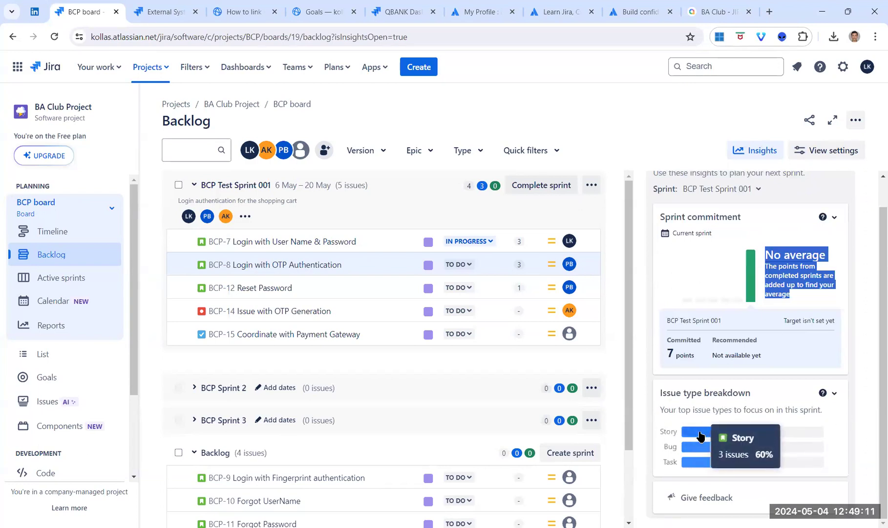
mouse_move(702, 467)
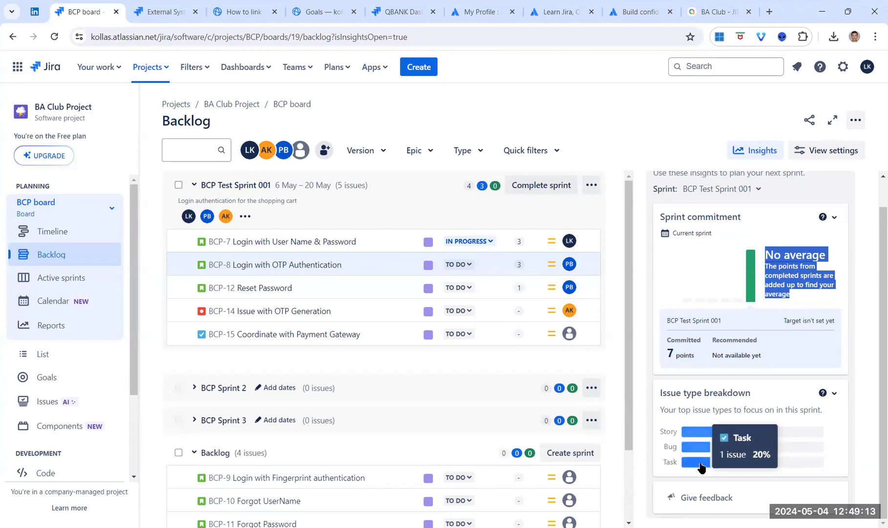
scroll(754, 361, "up", 1)
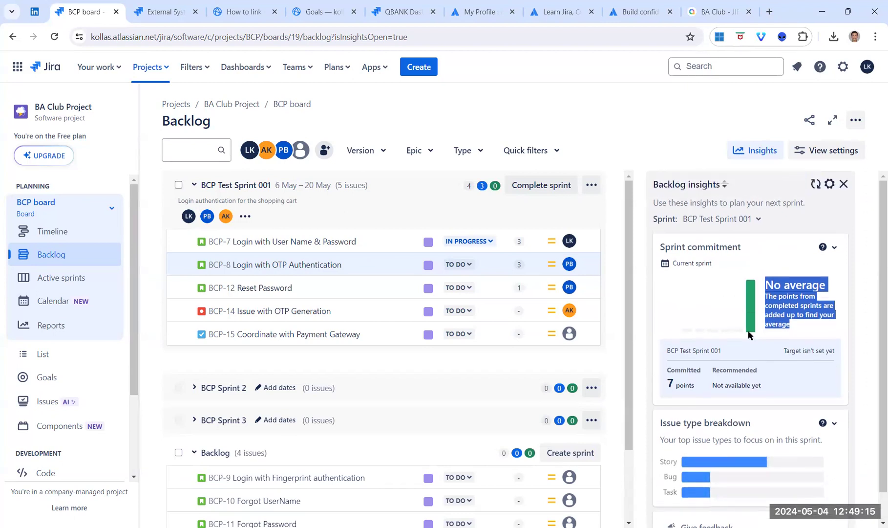
In the second Jira browser tab, open the SK_QBANK_WebApp project's backlog and show its backlog insights.
key("ctrl+Tab")
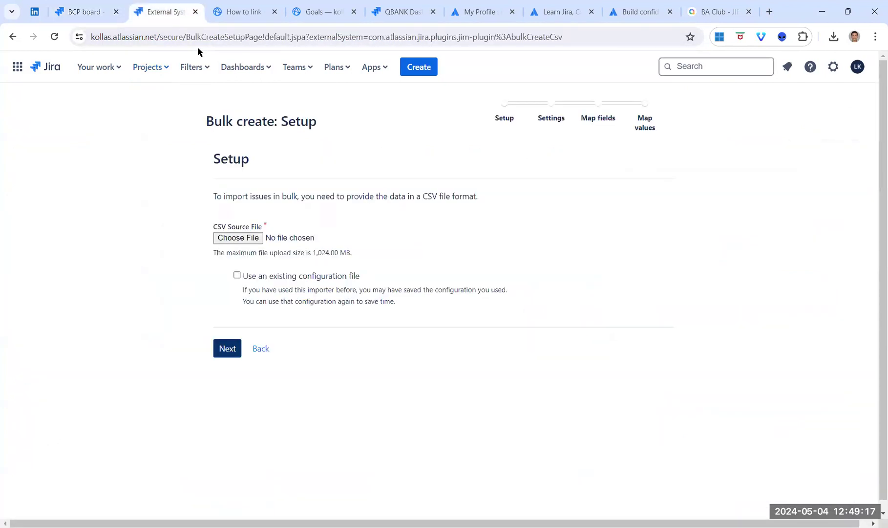
left_click(157, 67)
left_click(178, 139)
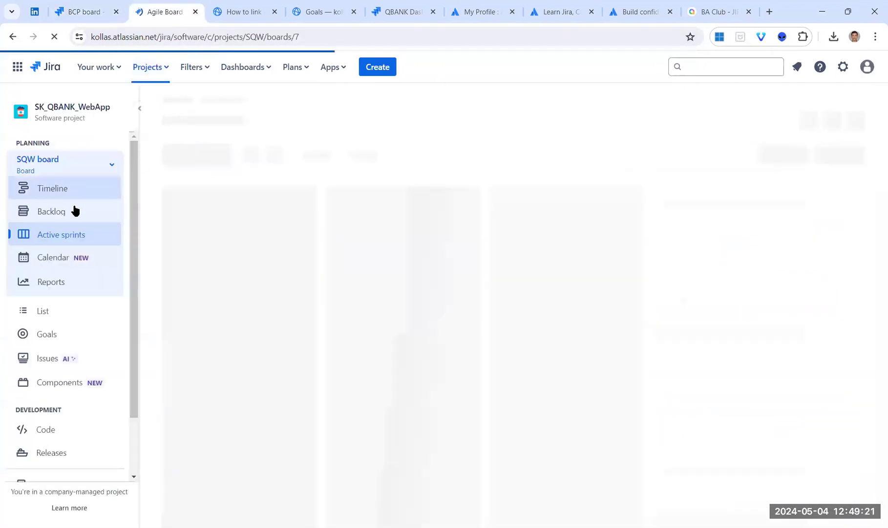
left_click(67, 210)
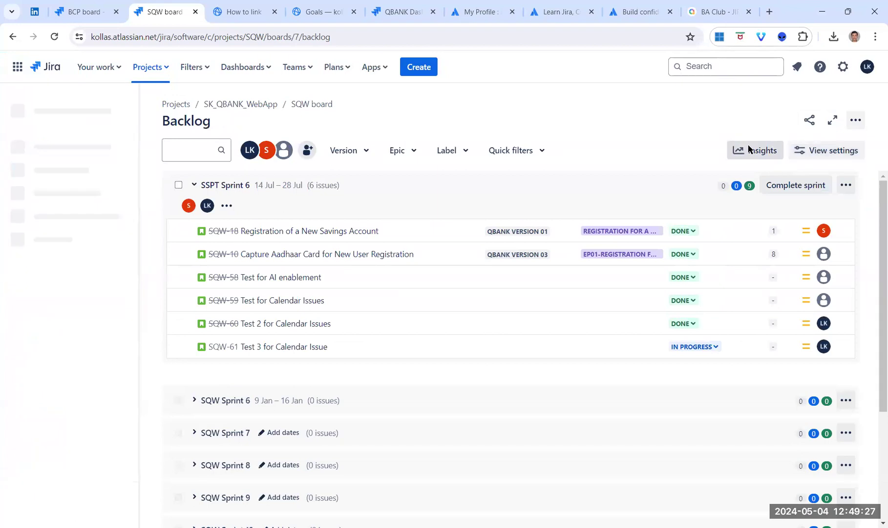
left_click(749, 149)
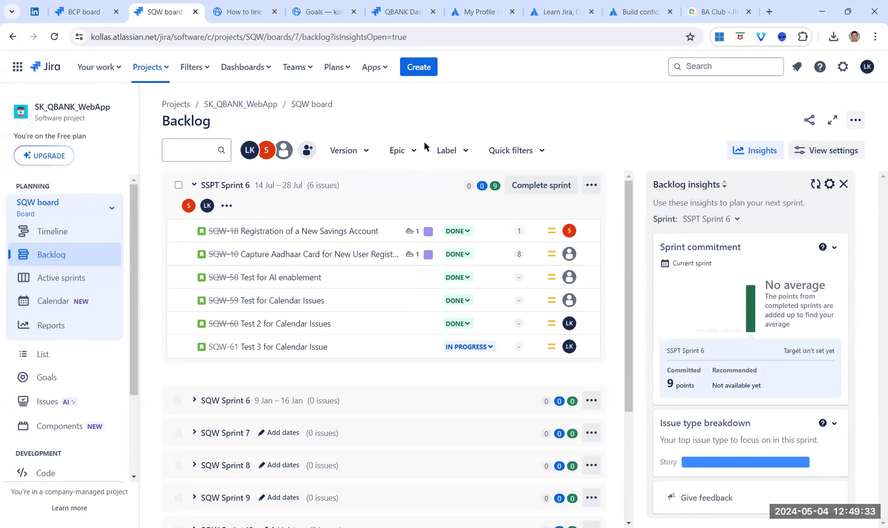
Switch to the PR_QMobile project and show the insights of its backlog.
left_click(149, 67)
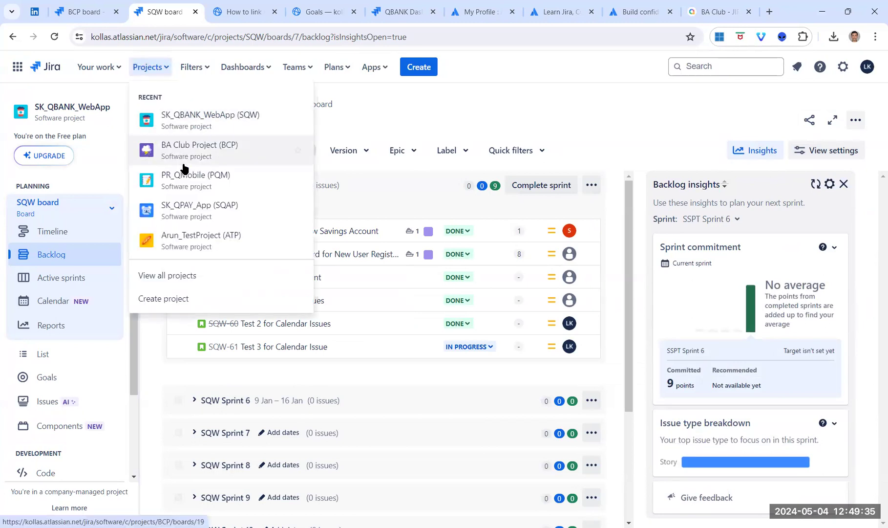
left_click(184, 184)
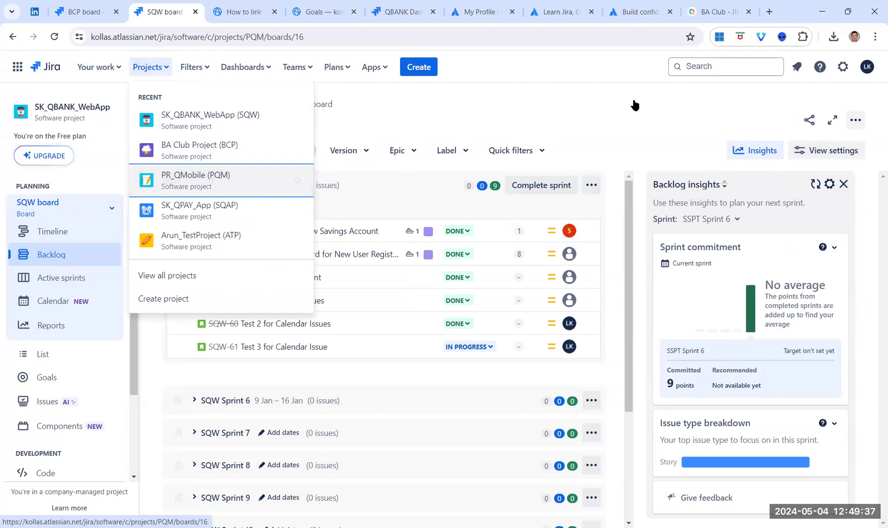
left_click(43, 255)
left_click(777, 157)
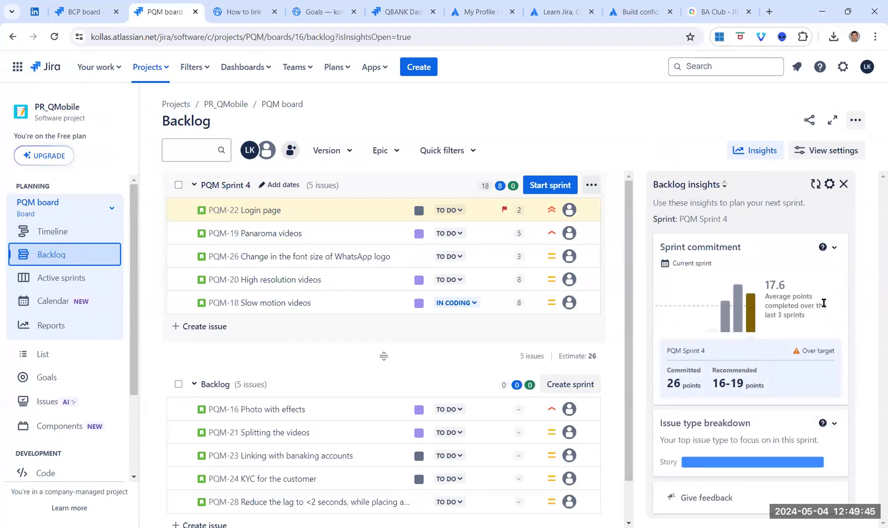
Examine PQM Sprint 4's commitment insights: average completed points, recommended and committed points, and the target status.
left_click_drag(729, 220, 679, 220)
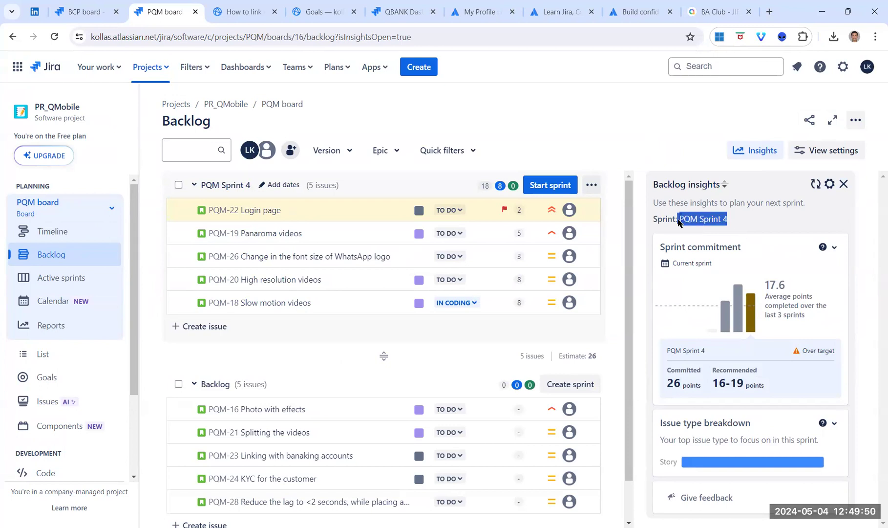
left_click(764, 223)
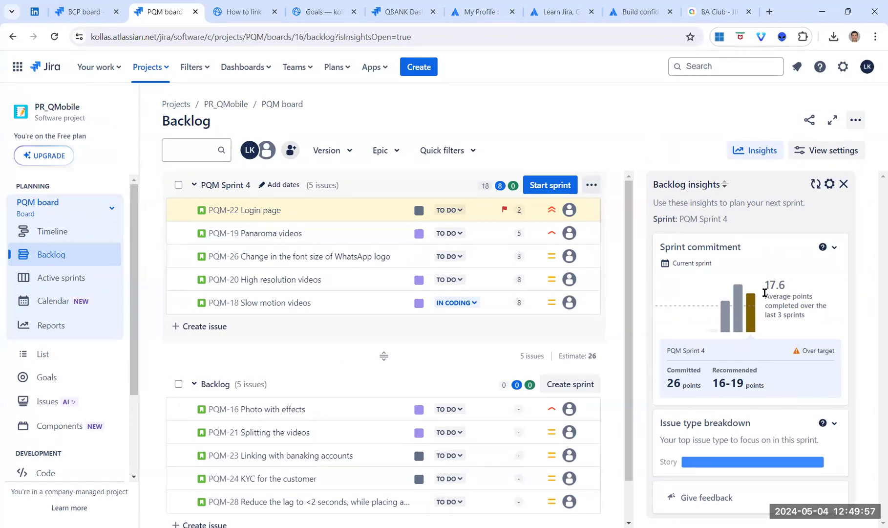
mouse_move(765, 284)
left_mouse_down()
mouse_move(814, 318)
mouse_move(765, 318)
mouse_move(761, 291)
left_mouse_up()
left_click(796, 327)
left_click_drag(666, 349, 716, 353)
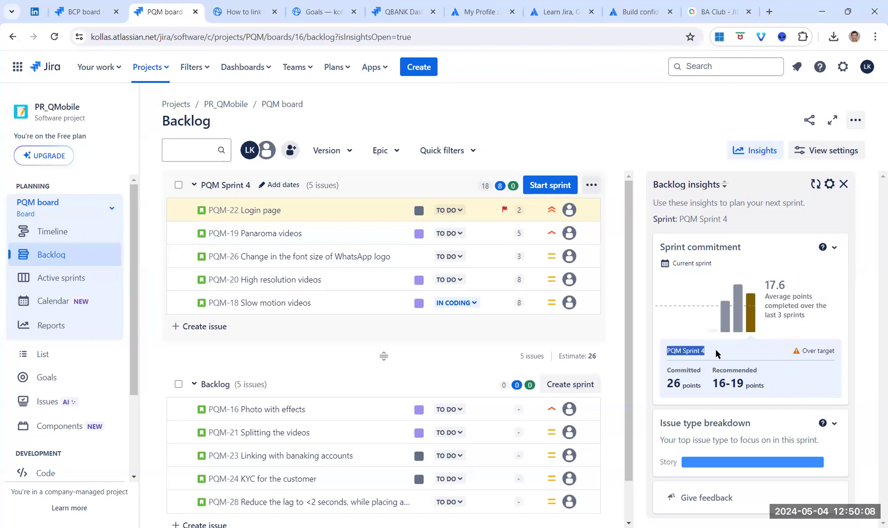
left_click(734, 372)
double_click(733, 372)
left_click_drag(712, 384, 792, 385)
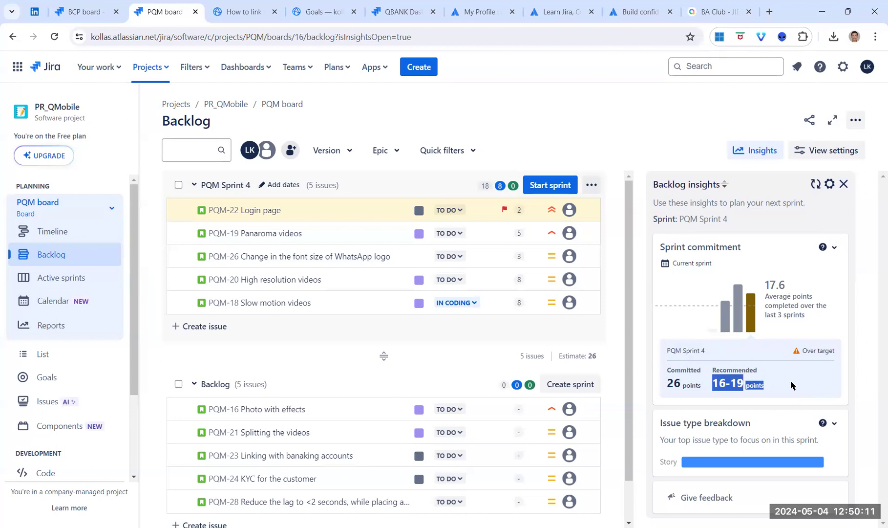
left_click(792, 386)
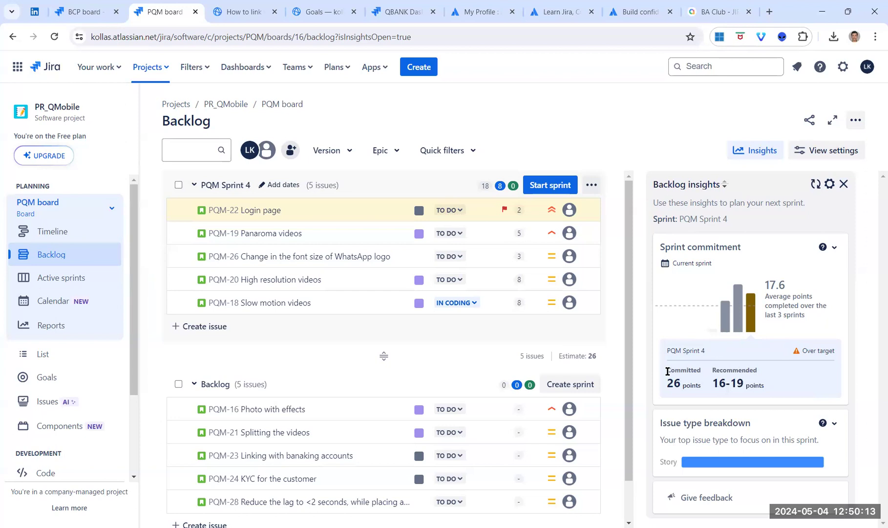
left_click_drag(667, 371, 698, 385)
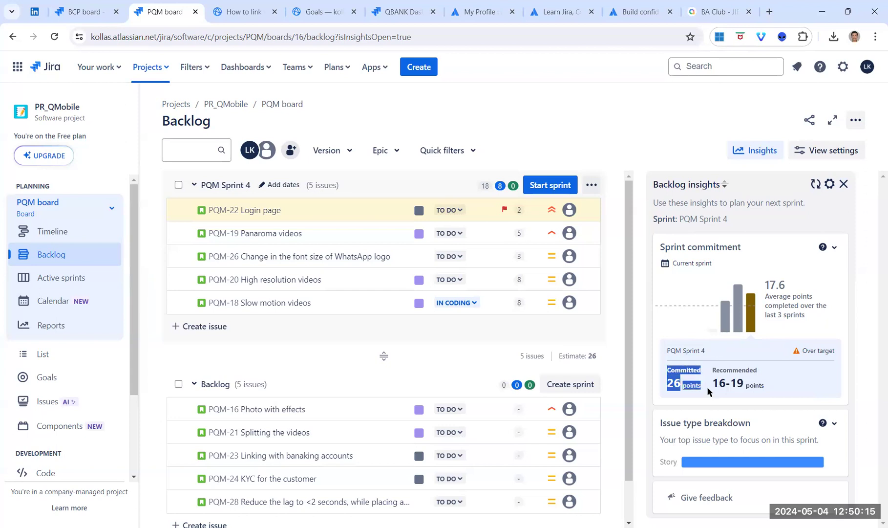
left_click(710, 391)
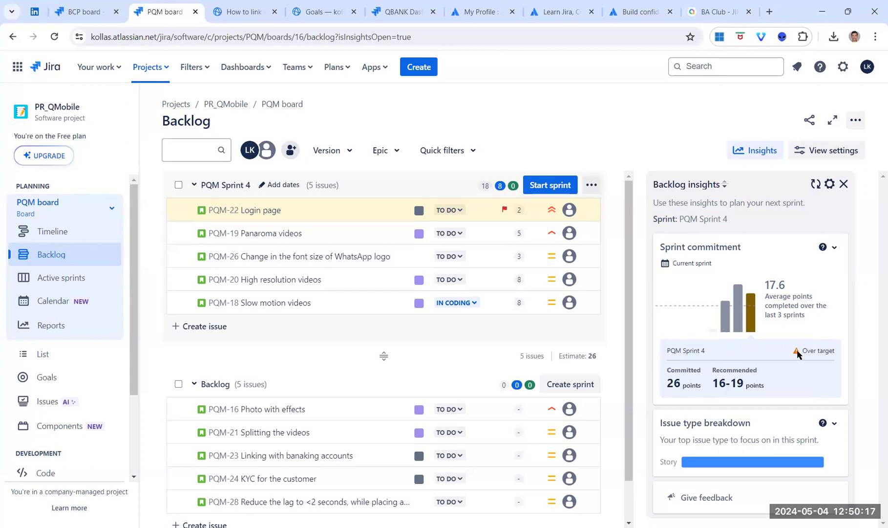
left_click_drag(834, 353, 801, 352)
left_click(765, 350)
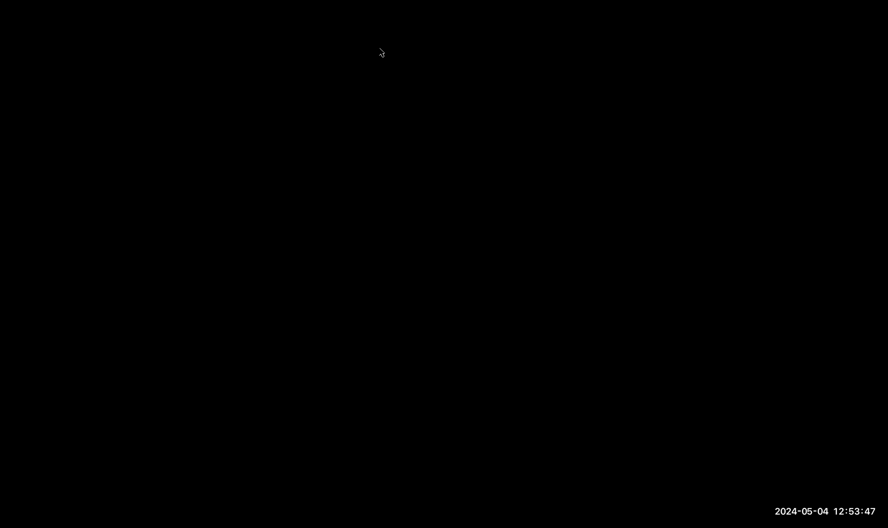
In the incognito window, search Google for "atlassian jira".
type("a")
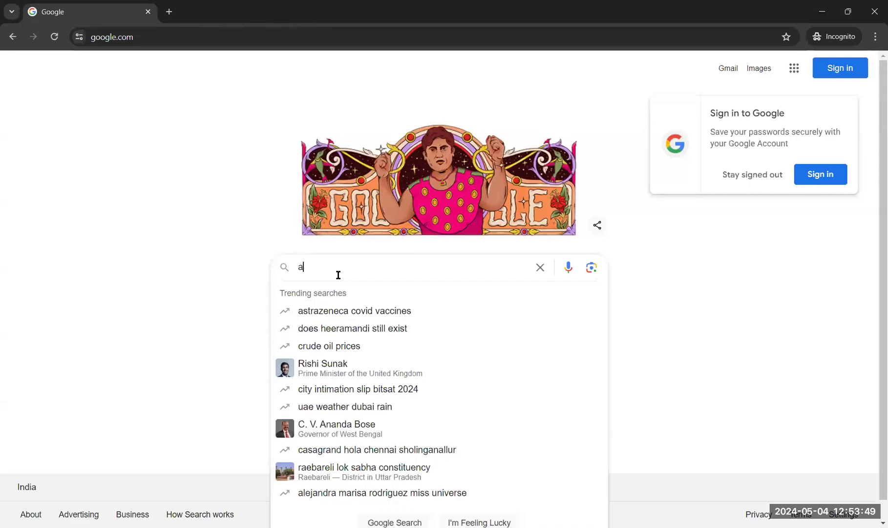
type("tlassian")
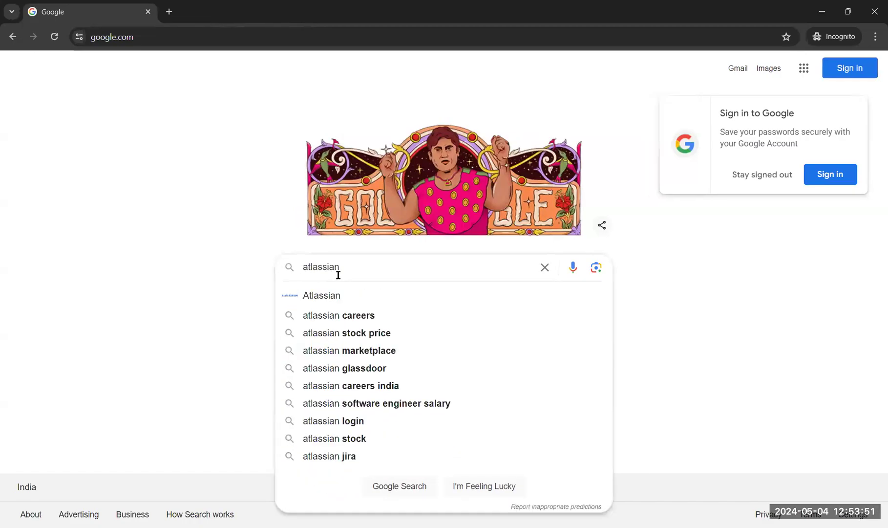
type(" jira")
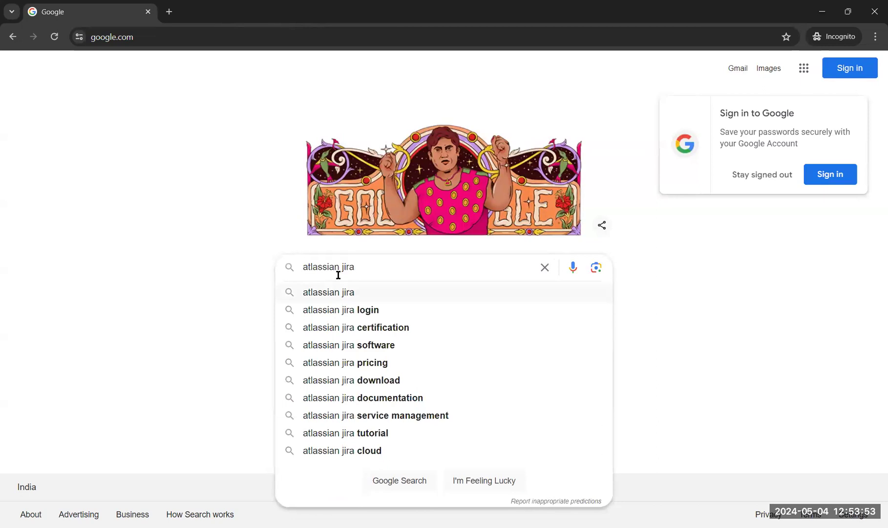
key("Return")
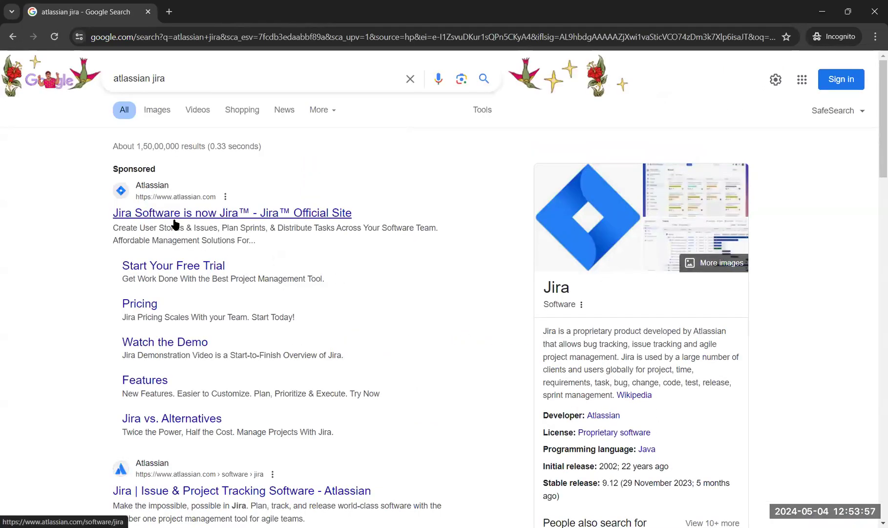
Open the Start Your Free Trial result and show the Work email field on the Get started with Jira form.
left_click(181, 269)
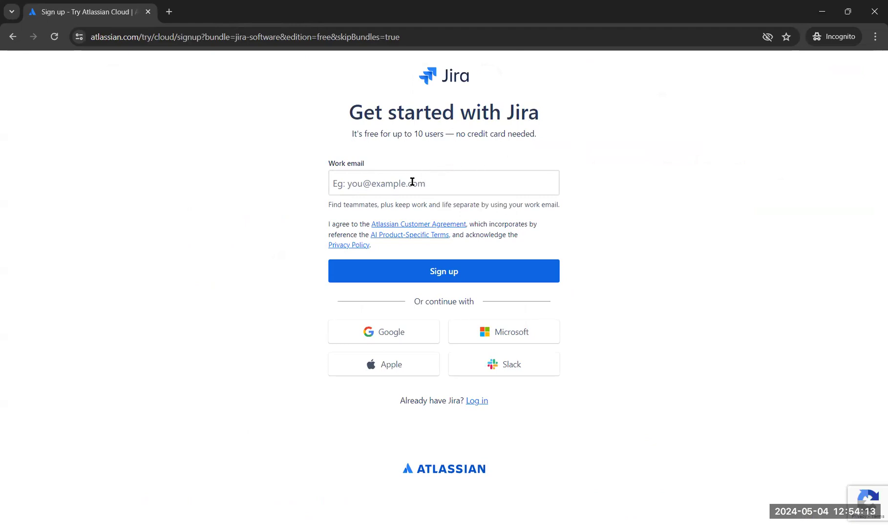
left_click(552, 183)
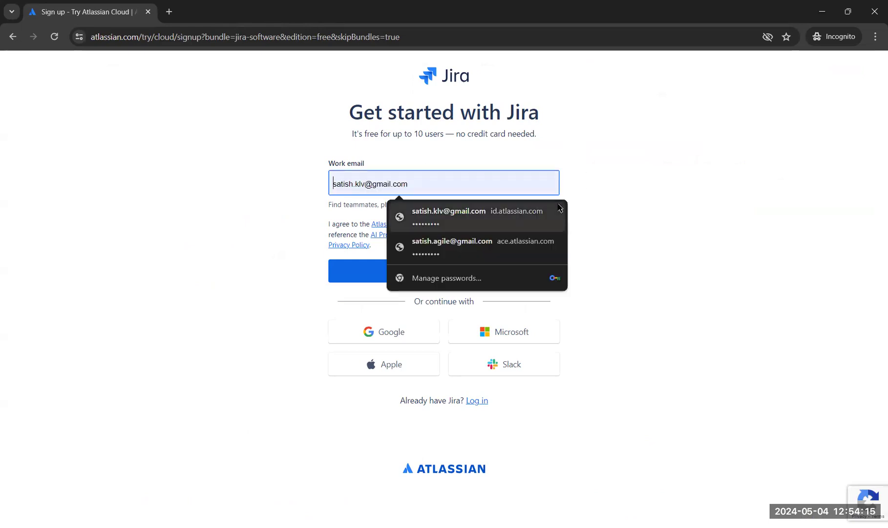
left_click(588, 192)
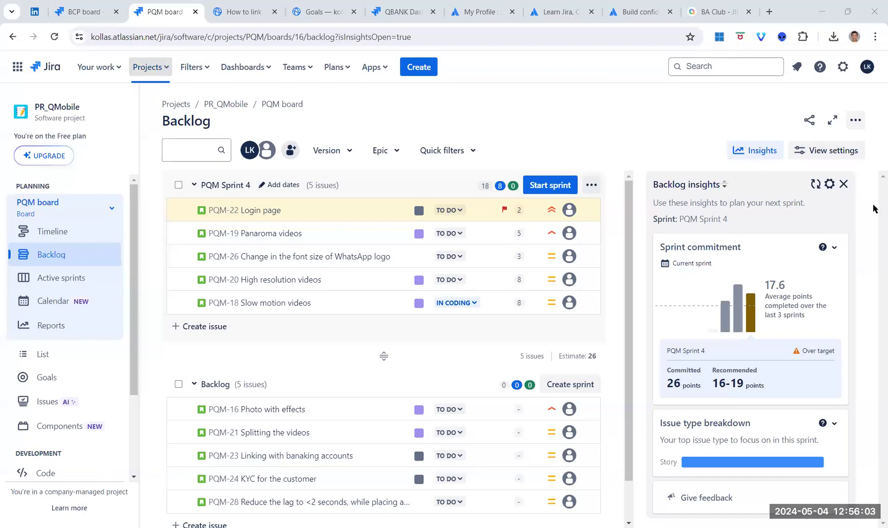
Return to the signed-in Jira site and look through the full Projects list with its project types and leads.
key("alt+Left")
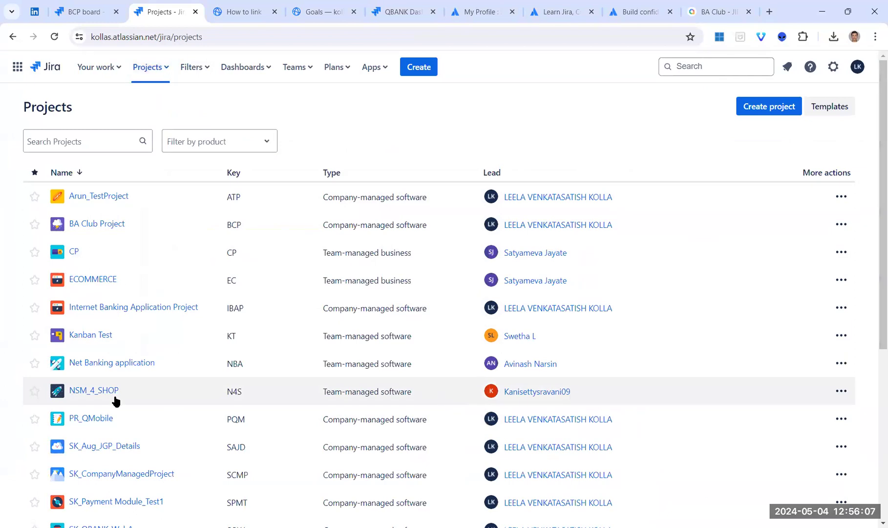
scroll(117, 400, "down", 5)
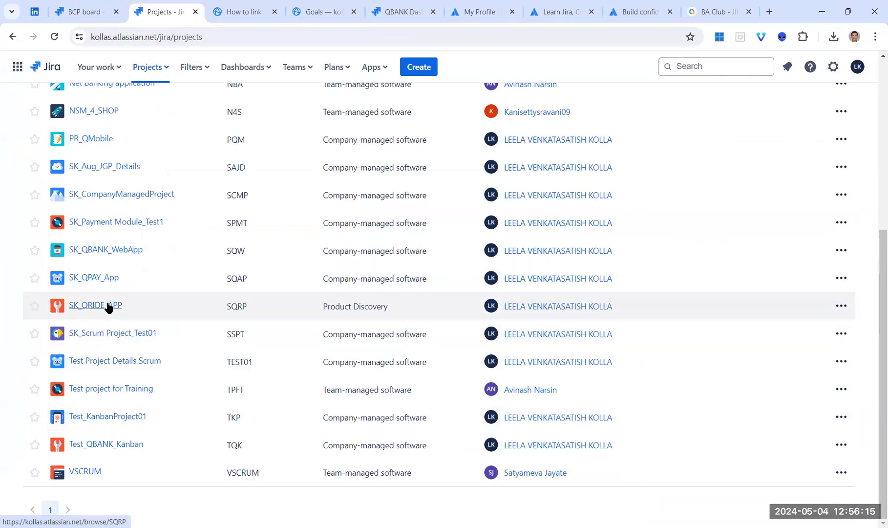
scroll(102, 195, "up", 1)
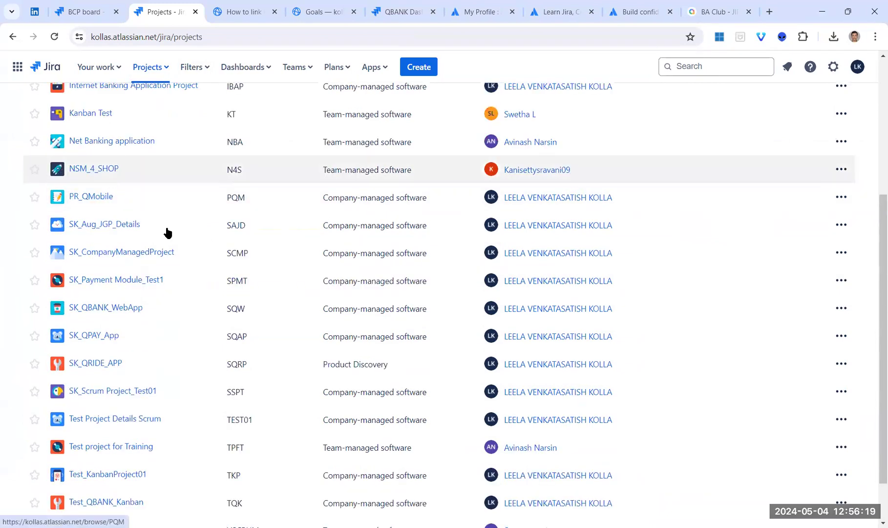
scroll(167, 233, "up", 3)
scroll(605, 113, "up", 1)
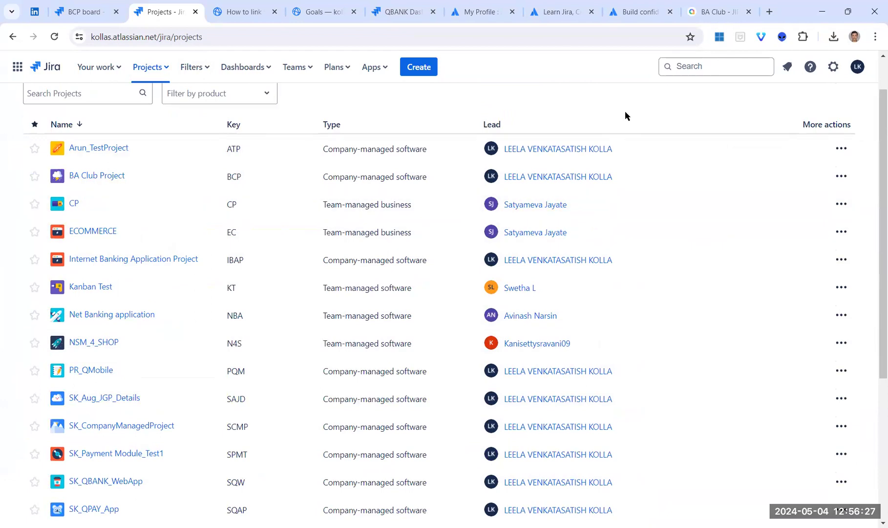
scroll(626, 110, "up", 1)
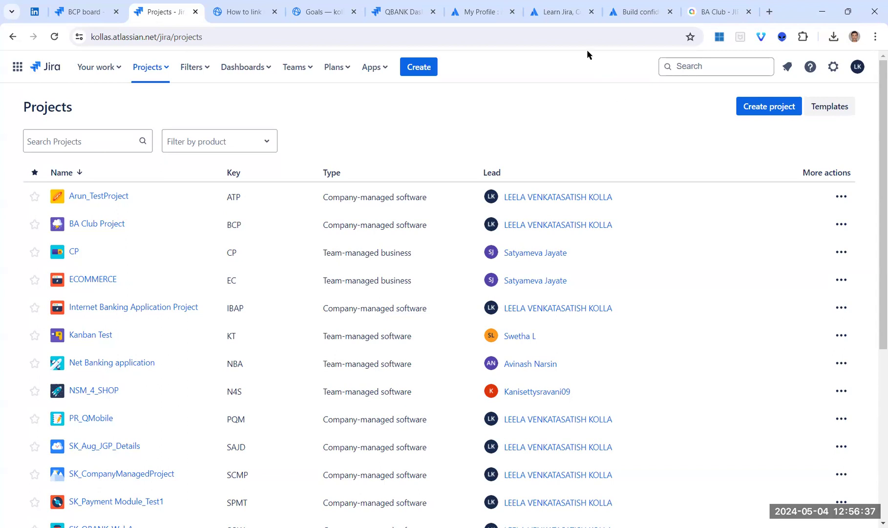
Switch to the Atlassian University home page, view its learning options, and bring up its guided learning paths page.
left_click(576, 12)
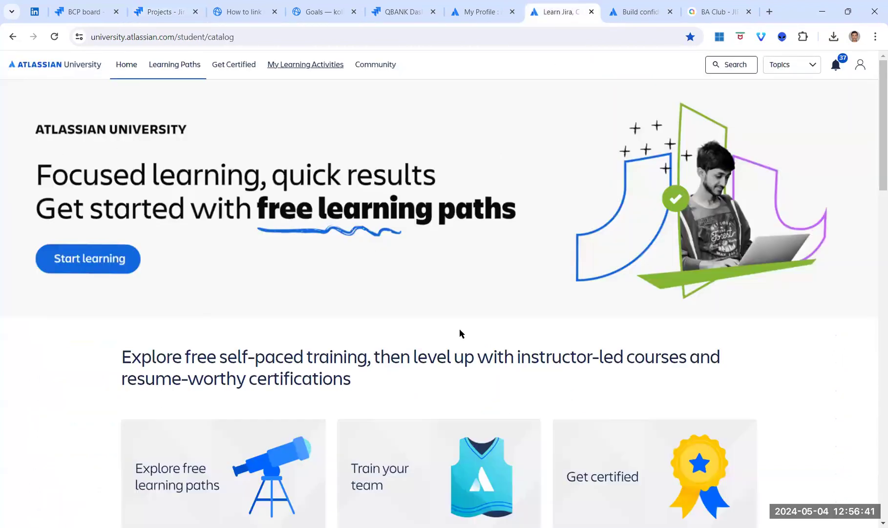
scroll(460, 332, "down", 3)
key("ctrl+Tab")
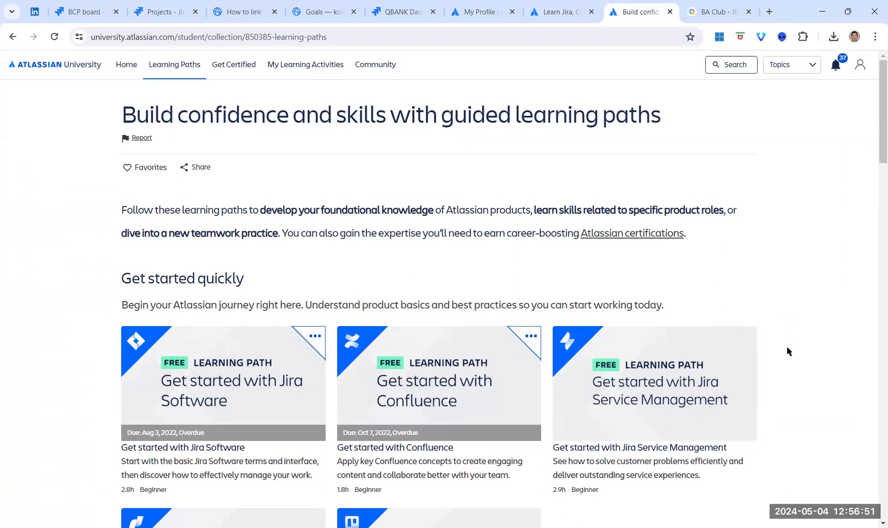
Examine the free learning paths, from the Get started quickly section through admin skills and productivity to Prepare to get certified.
scroll(787, 350, "down", 2)
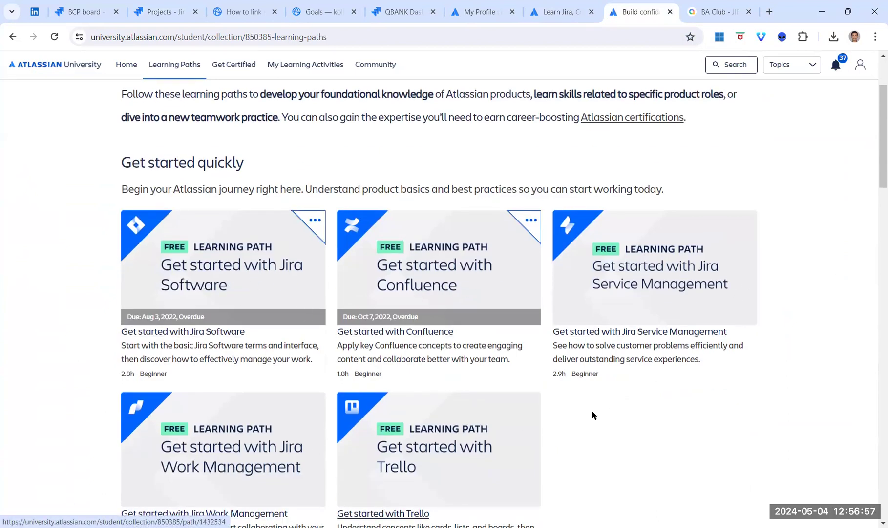
scroll(614, 401, "down", 4)
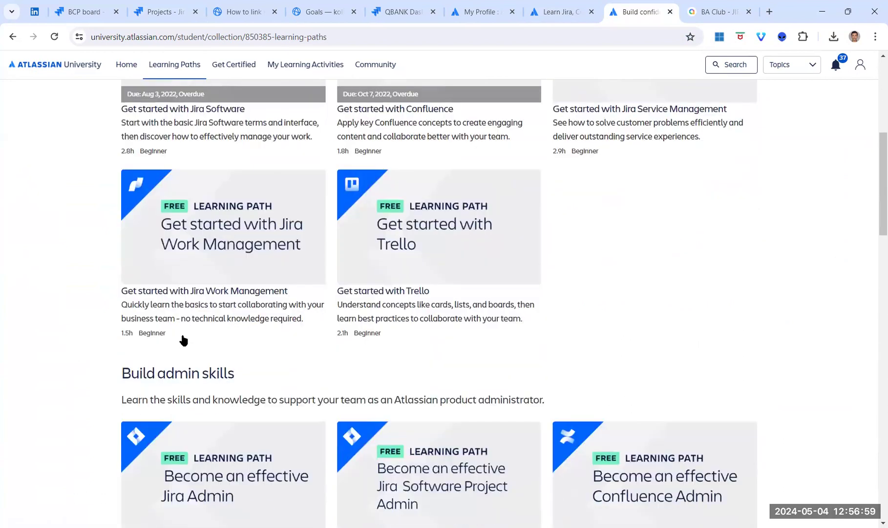
scroll(293, 355, "down", 2)
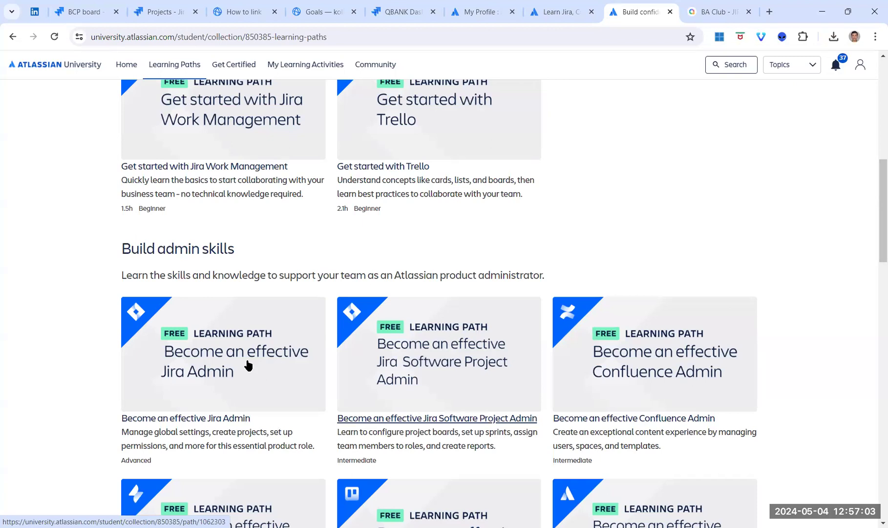
scroll(553, 242, "down", 2)
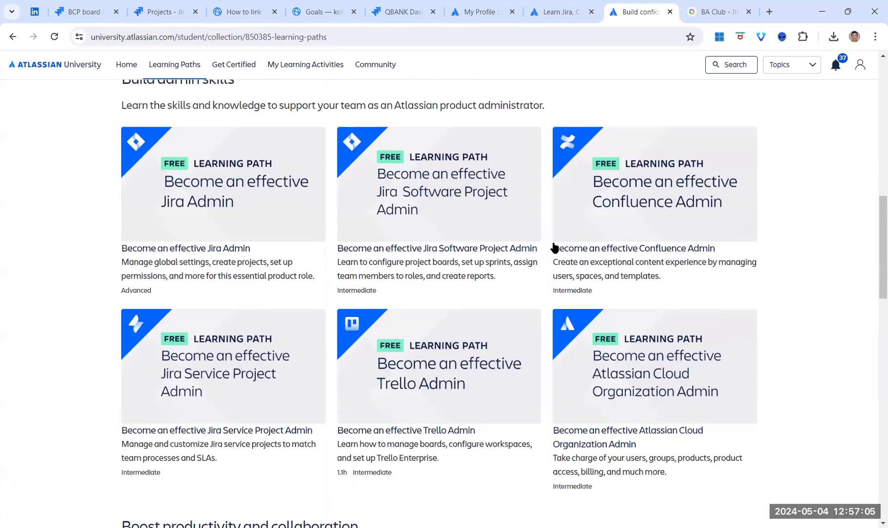
scroll(536, 277, "down", 2)
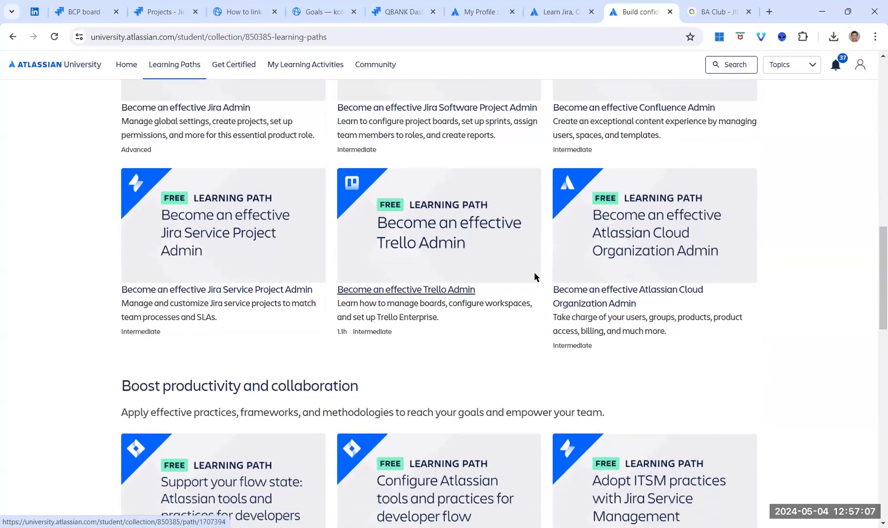
scroll(536, 277, "down", 3)
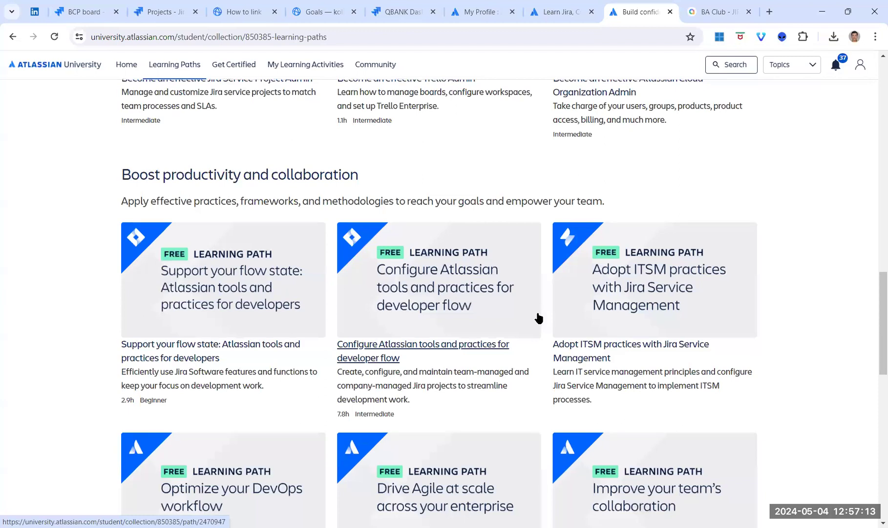
scroll(538, 319, "down", 2)
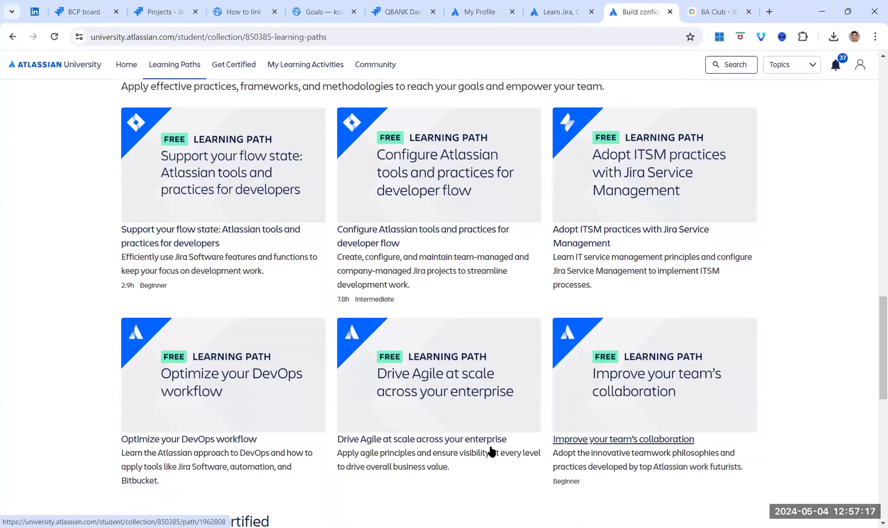
scroll(317, 391, "down", 2)
scroll(317, 391, "down", 6)
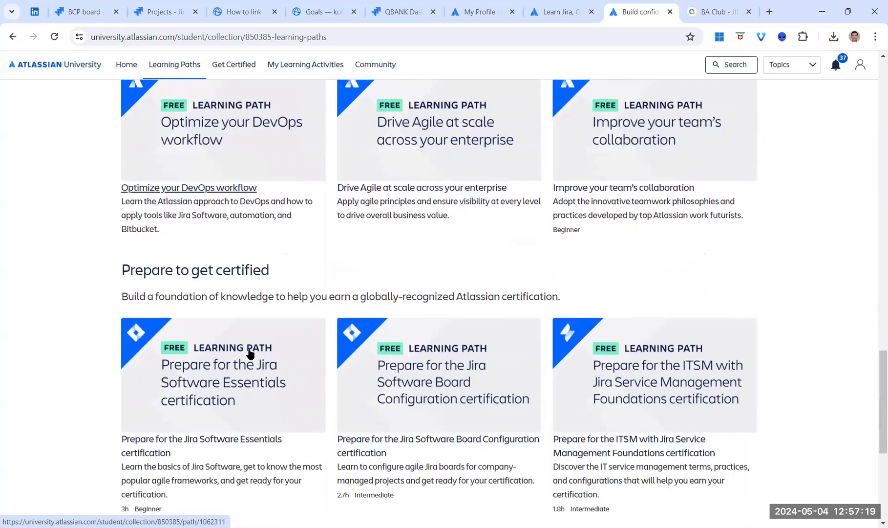
scroll(493, 418, "down", 2)
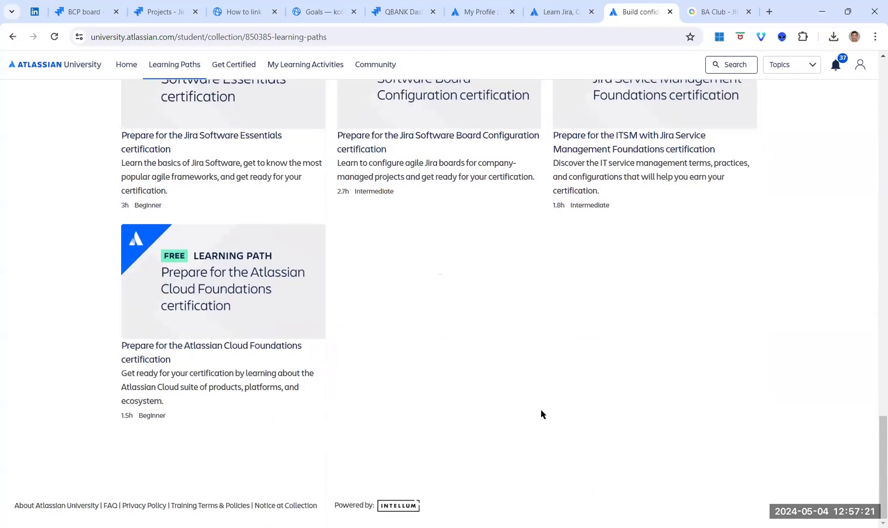
scroll(492, 447, "up", 11)
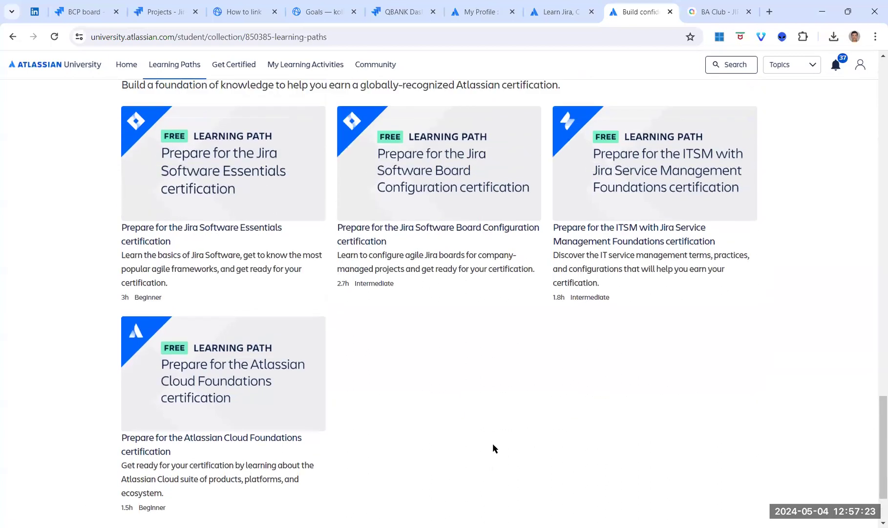
scroll(494, 446, "up", 5)
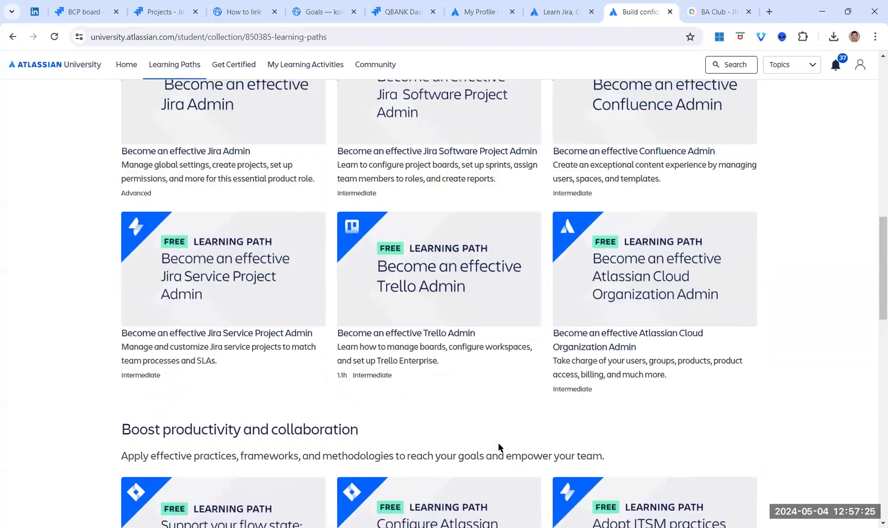
scroll(499, 446, "up", 2)
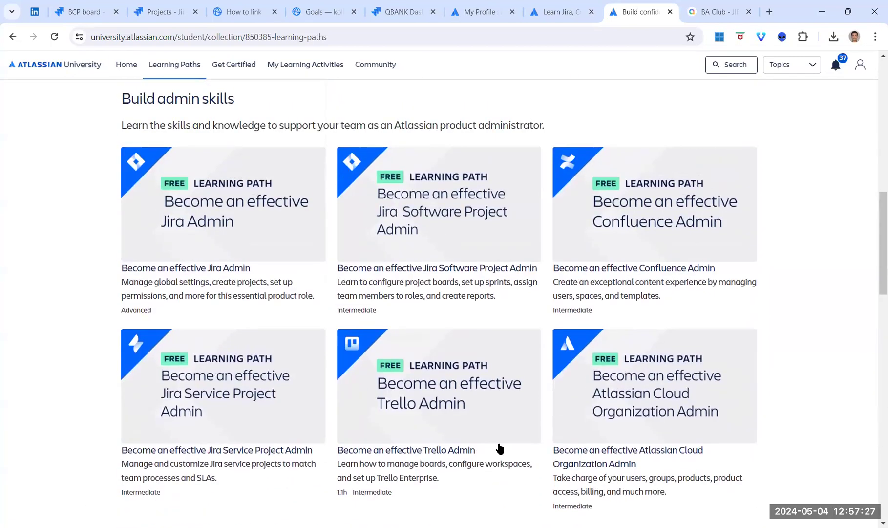
scroll(498, 447, "up", 6)
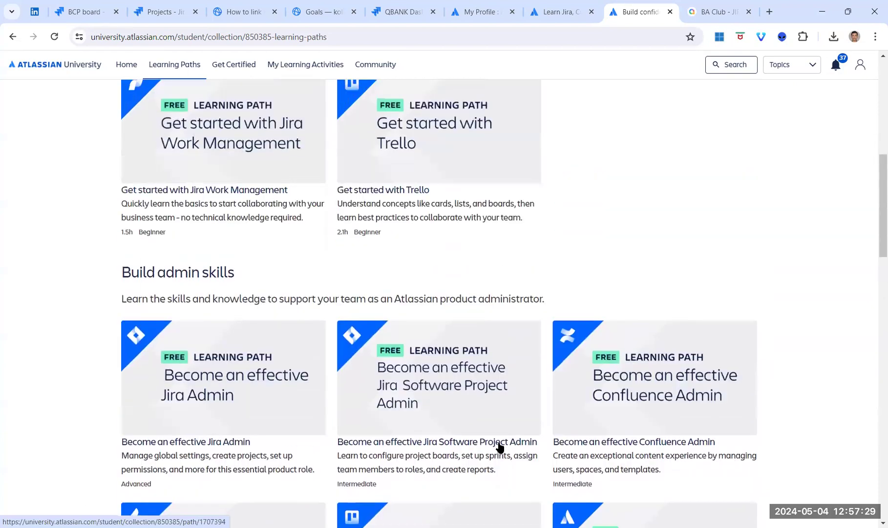
scroll(168, 281, "up", 1)
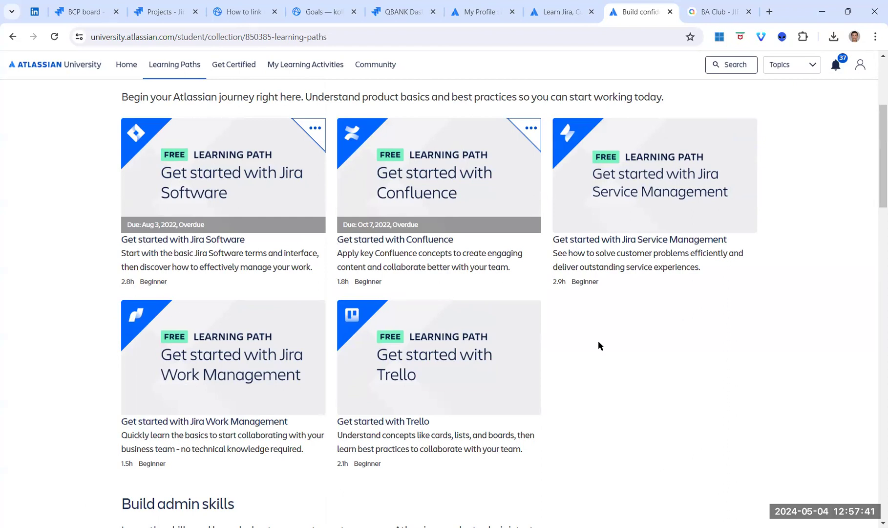
scroll(598, 345, "up", 4)
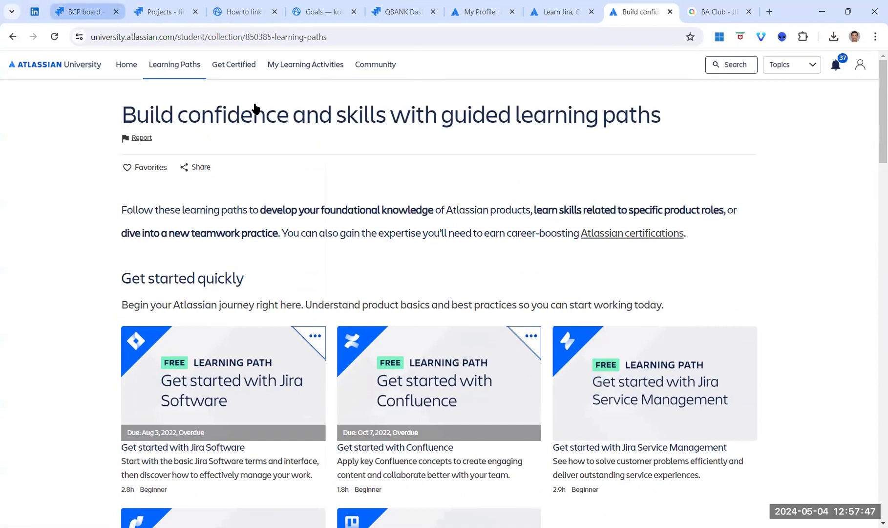
From the BA Club Project backlog, open Jira's Help and bring up the complete documentation.
left_click(97, 24)
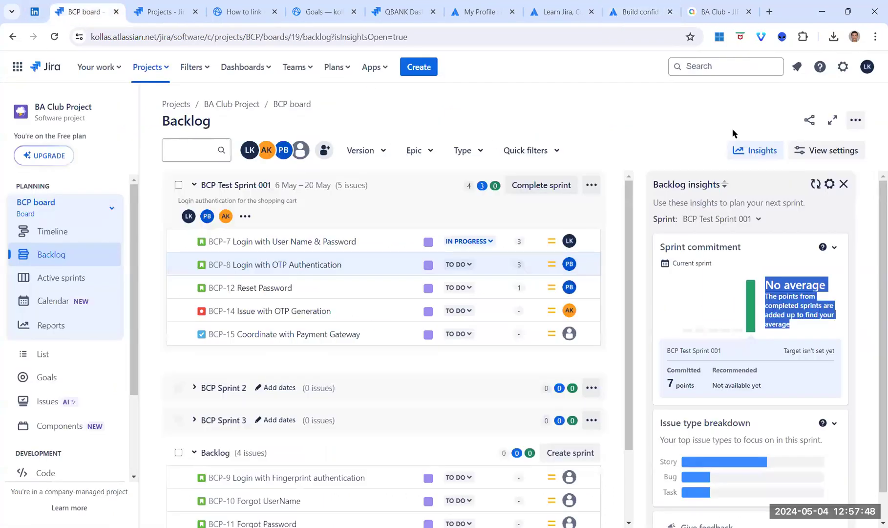
left_click(821, 68)
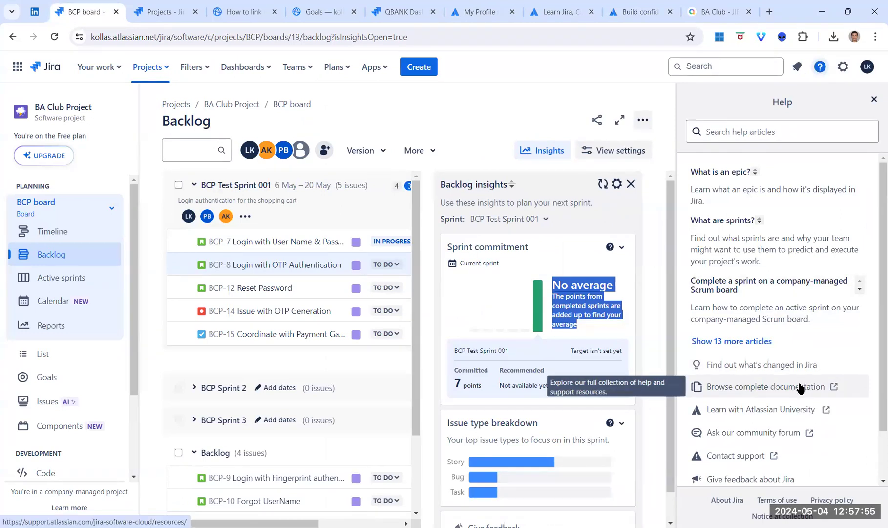
left_click(800, 387)
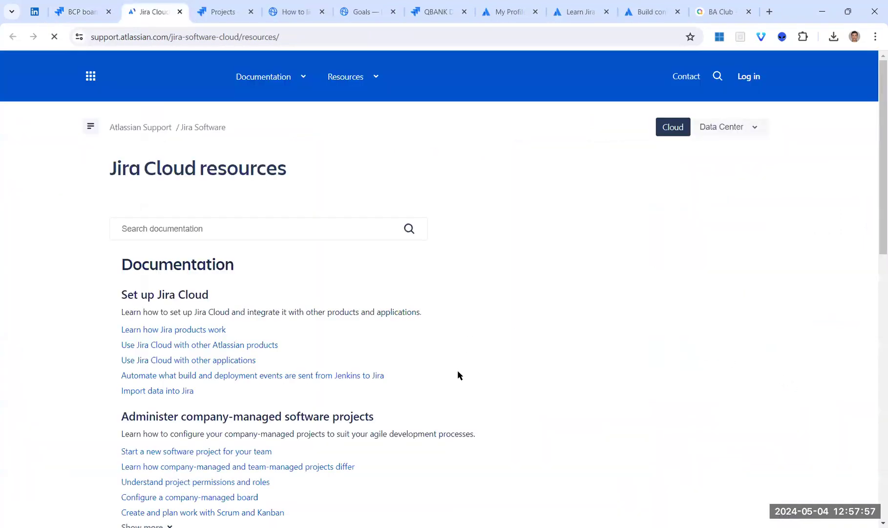
Expand the full topic list under Administer company-managed software projects and look through it to the agile projects section.
scroll(230, 377, "down", 3)
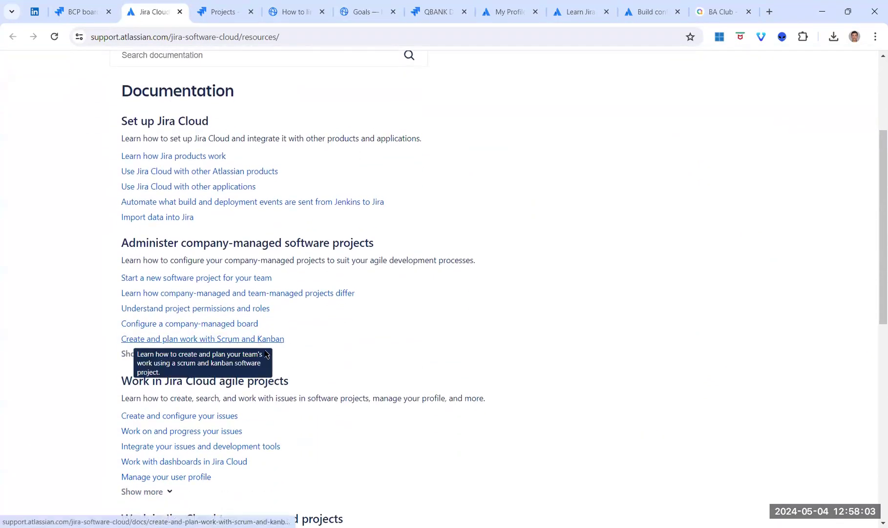
left_click(126, 354)
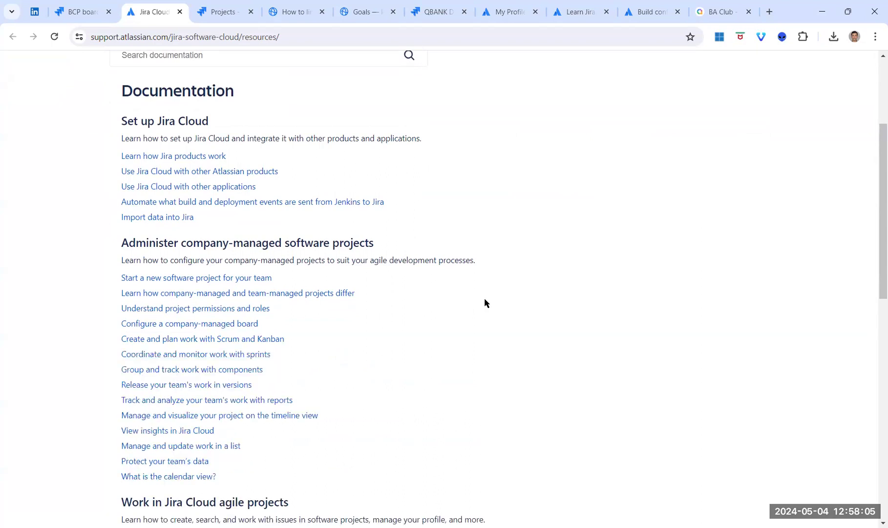
scroll(489, 300, "down", 4)
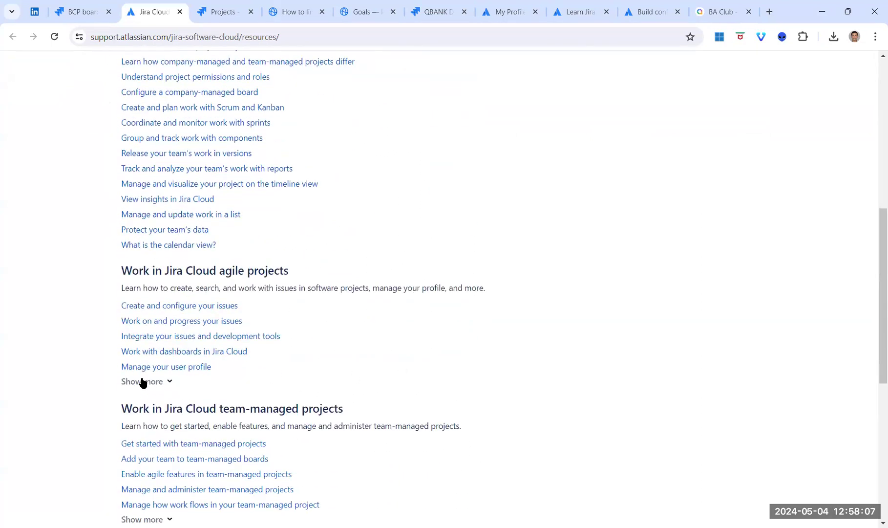
Expand the full topic lists under Work in Jira Cloud agile projects and Work in Jira Cloud team-managed projects, and look through them.
left_click(141, 381)
scroll(460, 309, "down", 5)
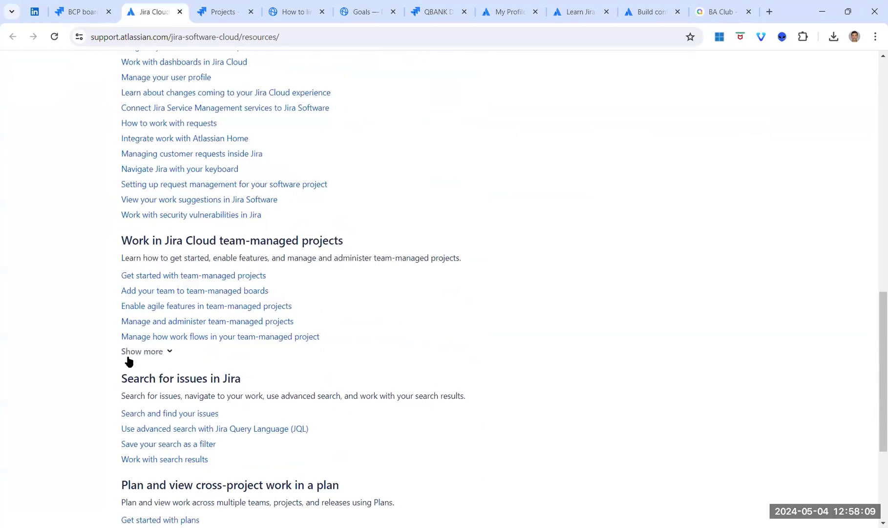
left_click(128, 357)
scroll(432, 324, "down", 2)
scroll(432, 324, "down", 3)
scroll(432, 324, "up", 3)
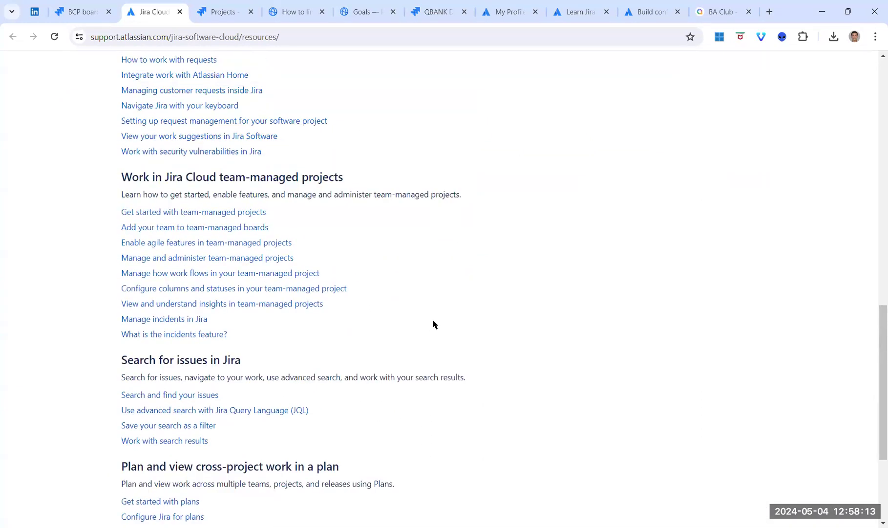
Open the View insights in Jira Cloud topic under Administer company-managed software projects and review its example insights panel and explanations.
scroll(495, 351, "up", 12)
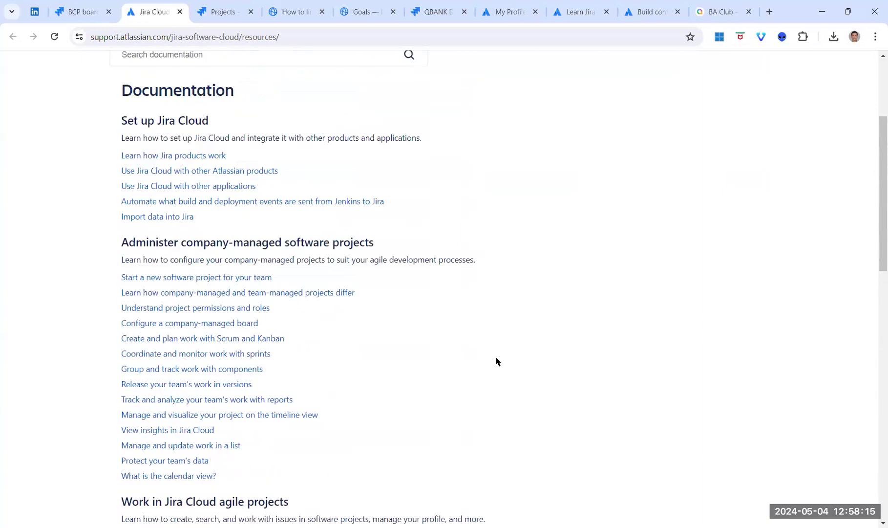
scroll(496, 357, "up", 4)
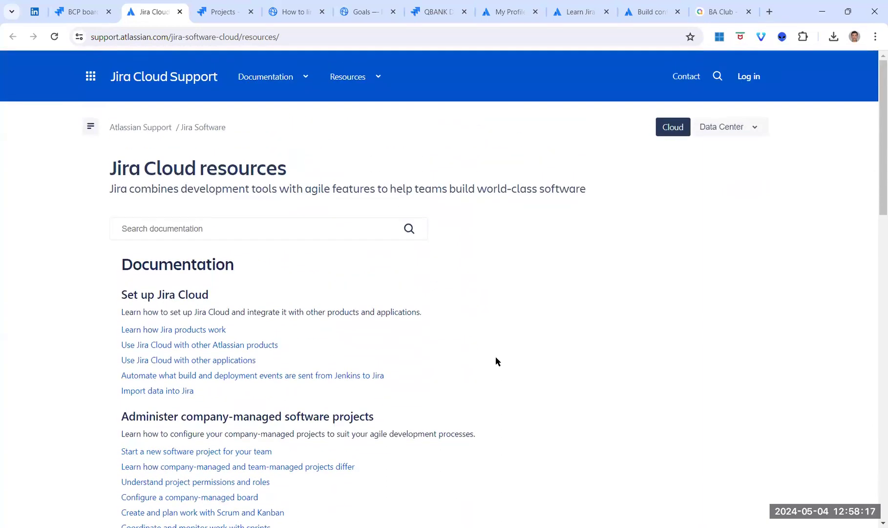
scroll(495, 360, "down", 6)
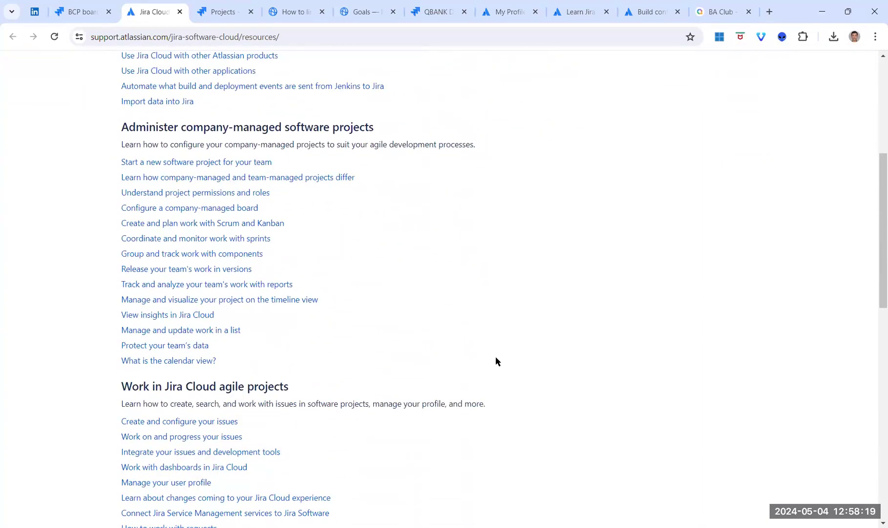
scroll(496, 361, "down", 3)
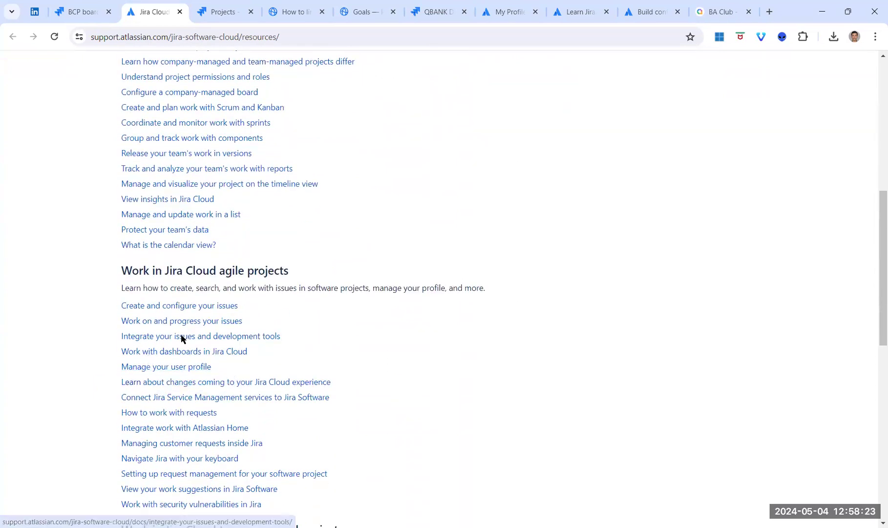
left_click(179, 205)
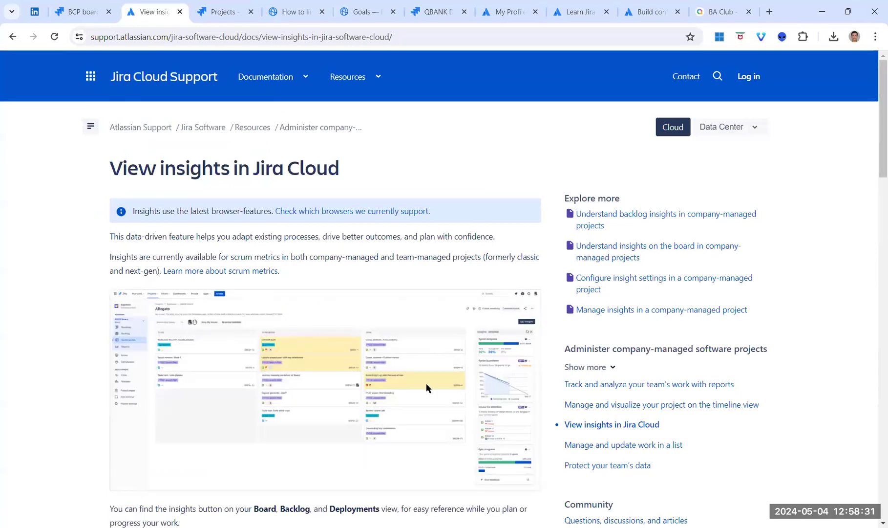
scroll(481, 331, "down", 3)
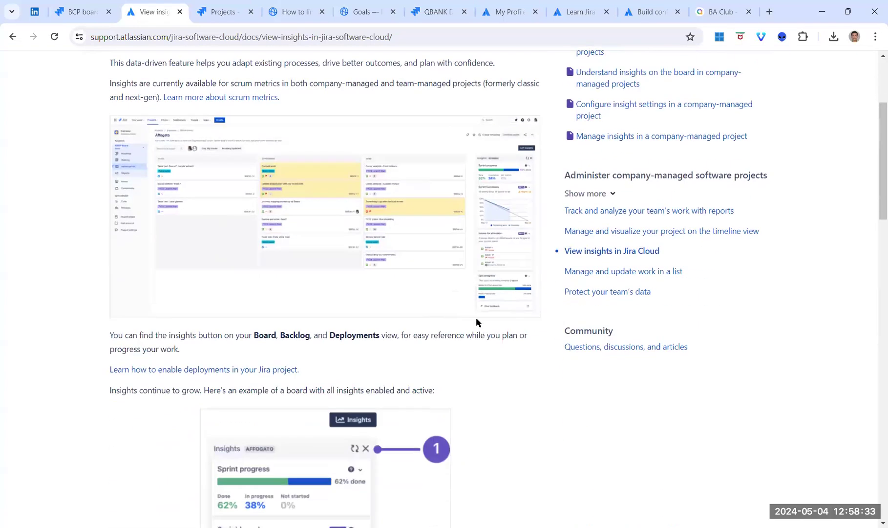
scroll(481, 331, "down", 3)
scroll(482, 361, "down", 4)
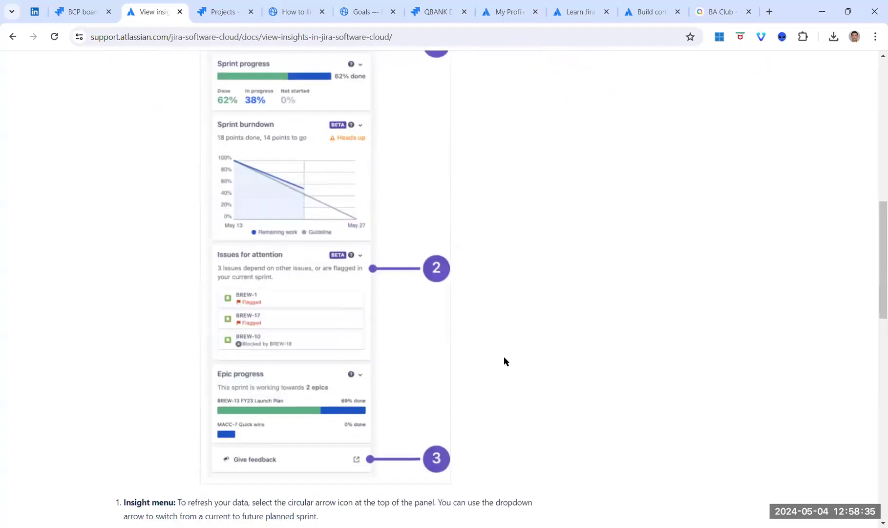
scroll(504, 357, "down", 4)
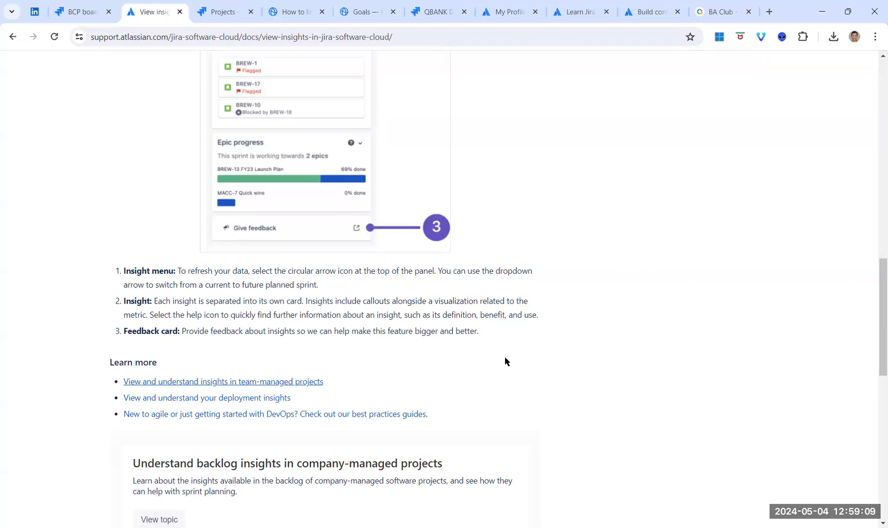
key("Home")
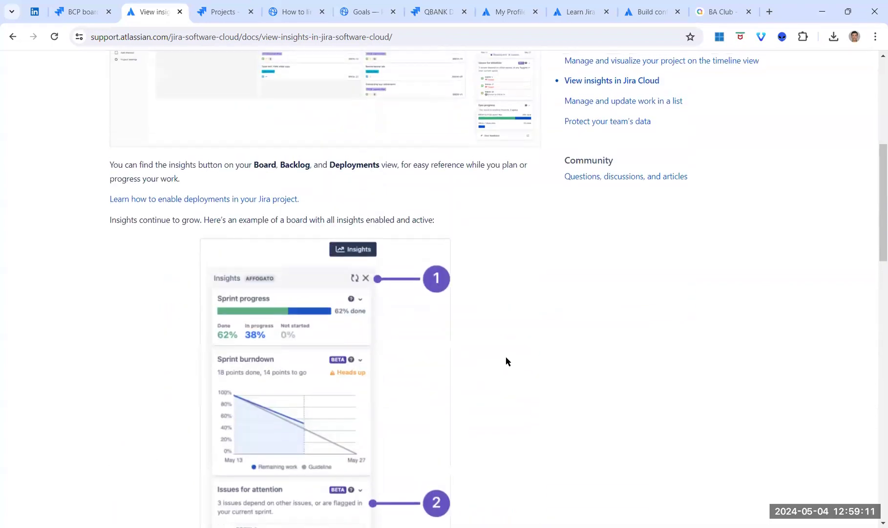